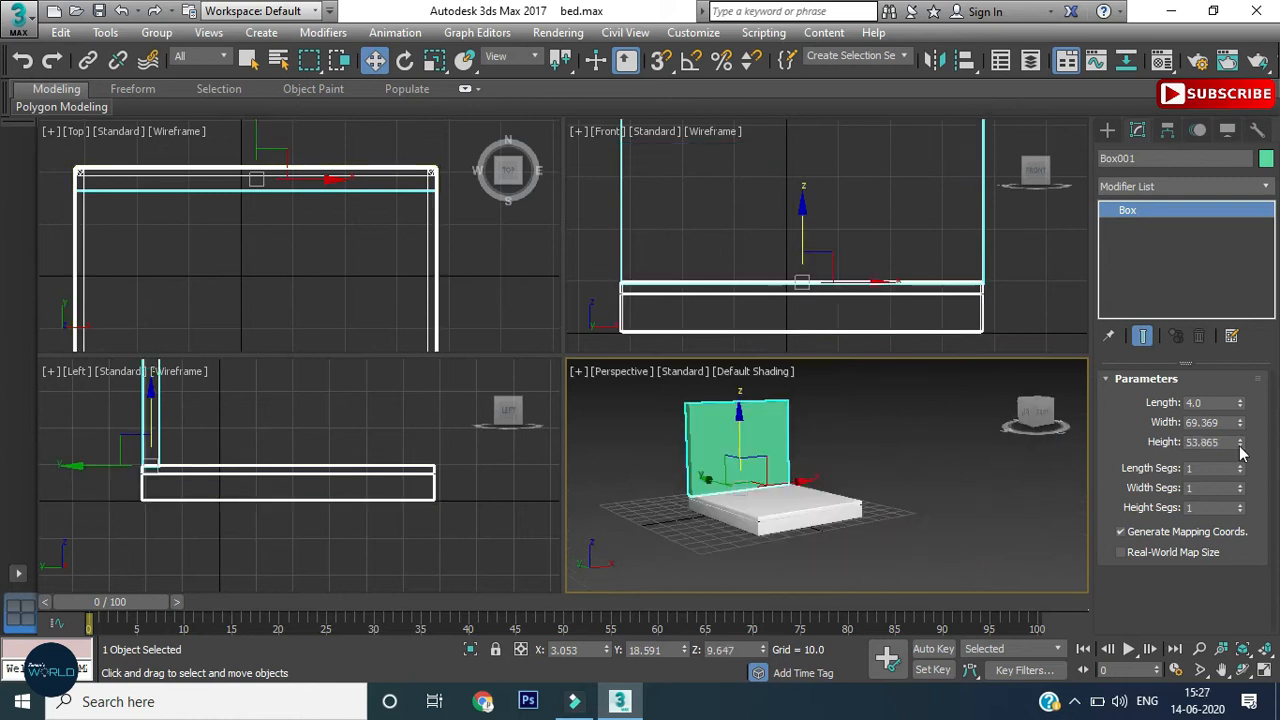
# Divide the headboard box into 12 width segments and 7 height segments.
pyautogui.click(1210, 487)
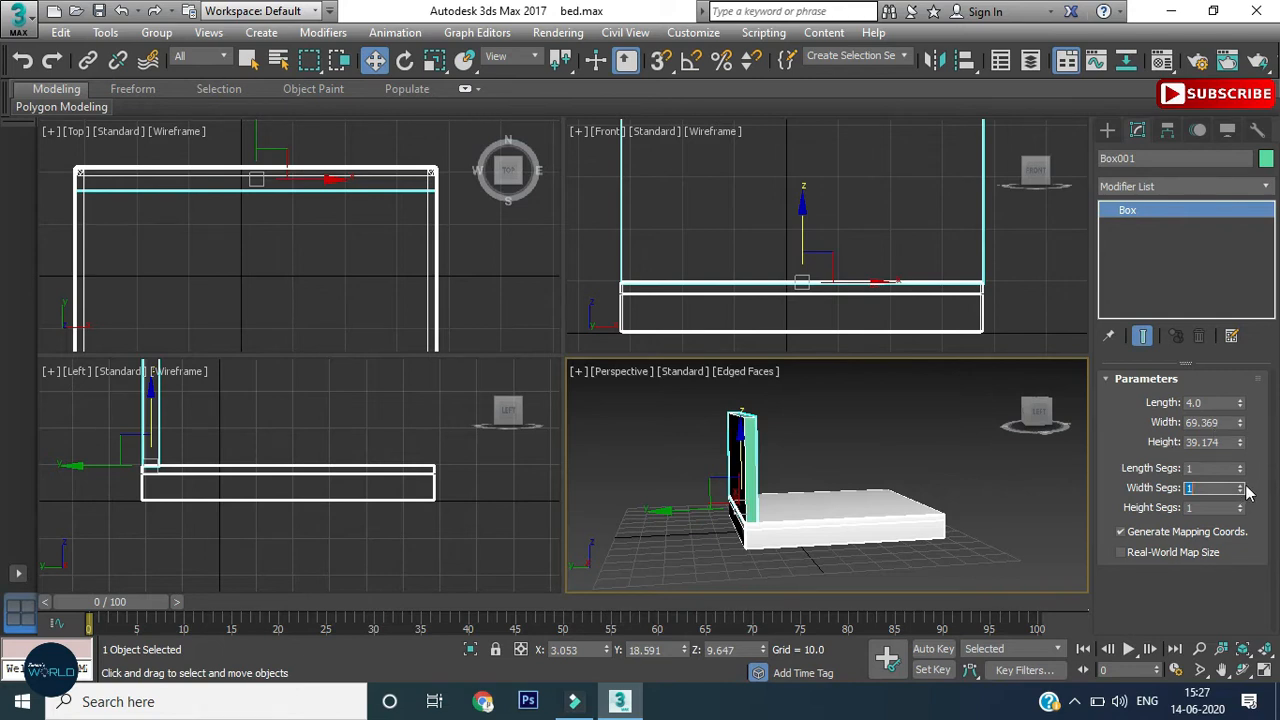
pyautogui.write('25')
pyautogui.press('Return')
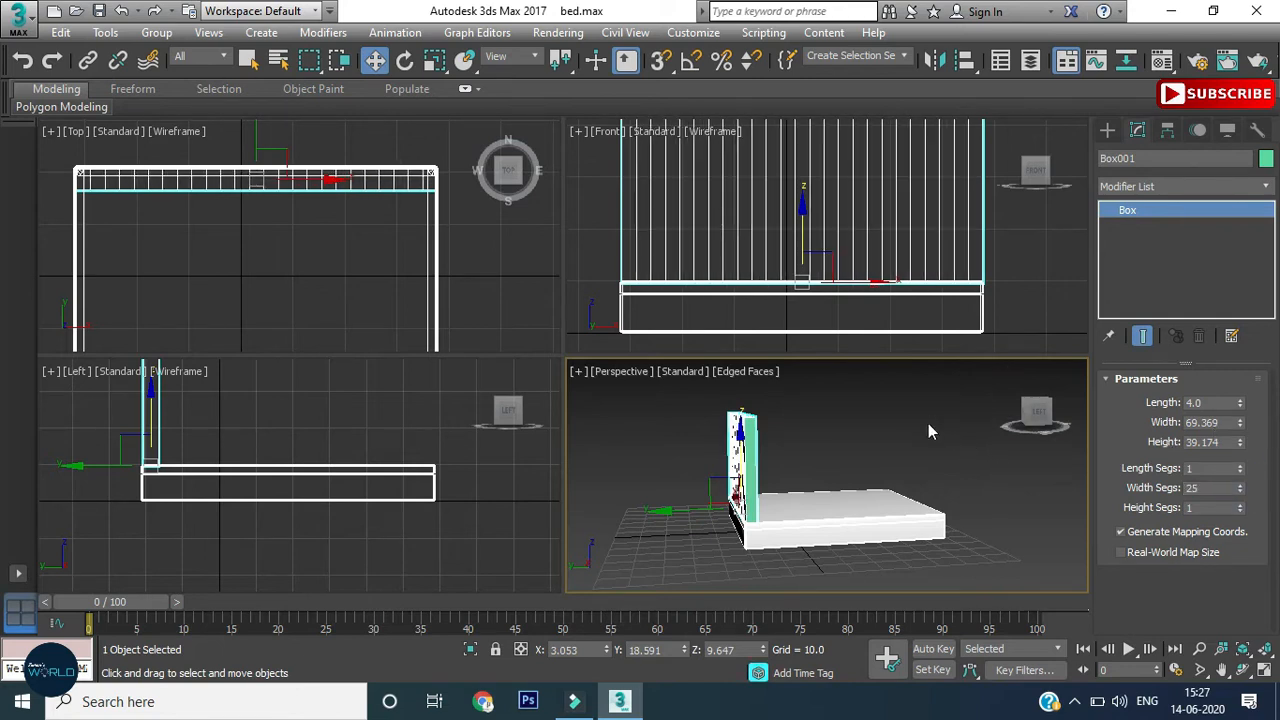
pyautogui.keyDown('alt'); pyautogui.moveTo(893, 476); pyautogui.dragTo(760, 452, button='middle'); pyautogui.keyUp('alt')
pyautogui.moveTo(1240, 488); pyautogui.dragTo(1243, 503)
pyautogui.scroll(3, 760, 454)
pyautogui.moveTo(760, 454); pyautogui.dragTo(803, 471, button='middle')
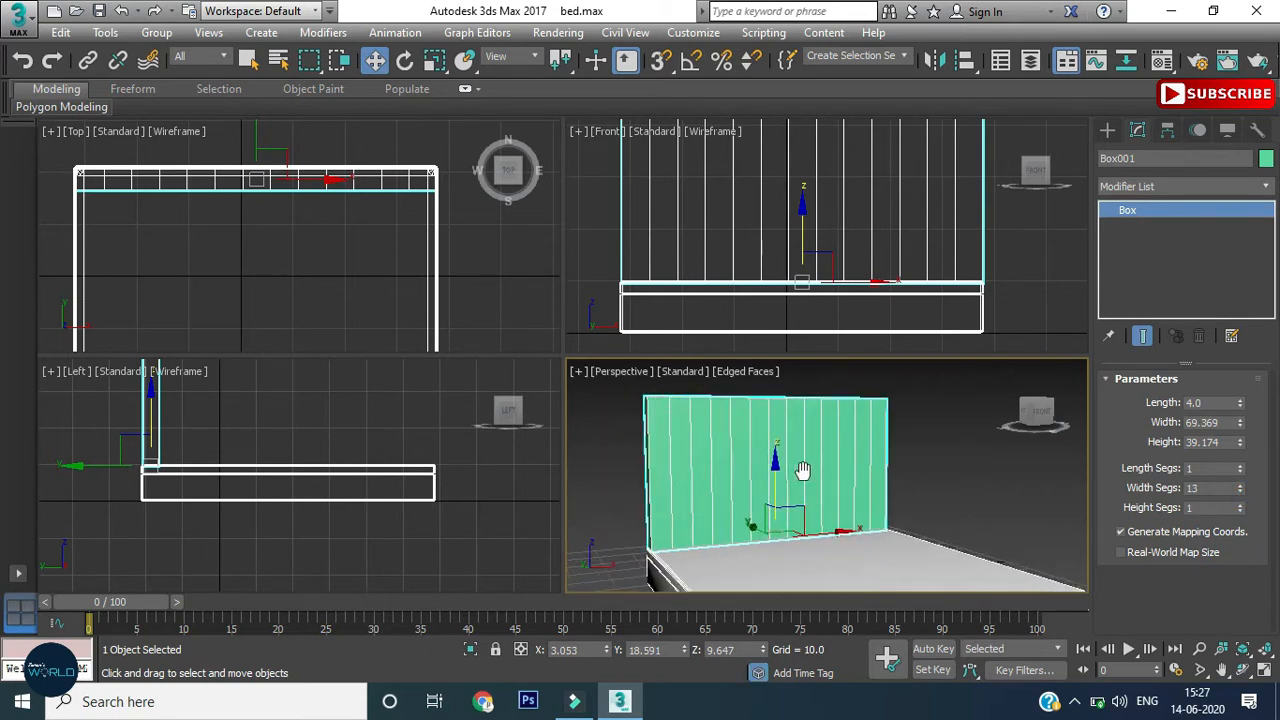
pyautogui.moveTo(1243, 510); pyautogui.dragTo(1243, 510)
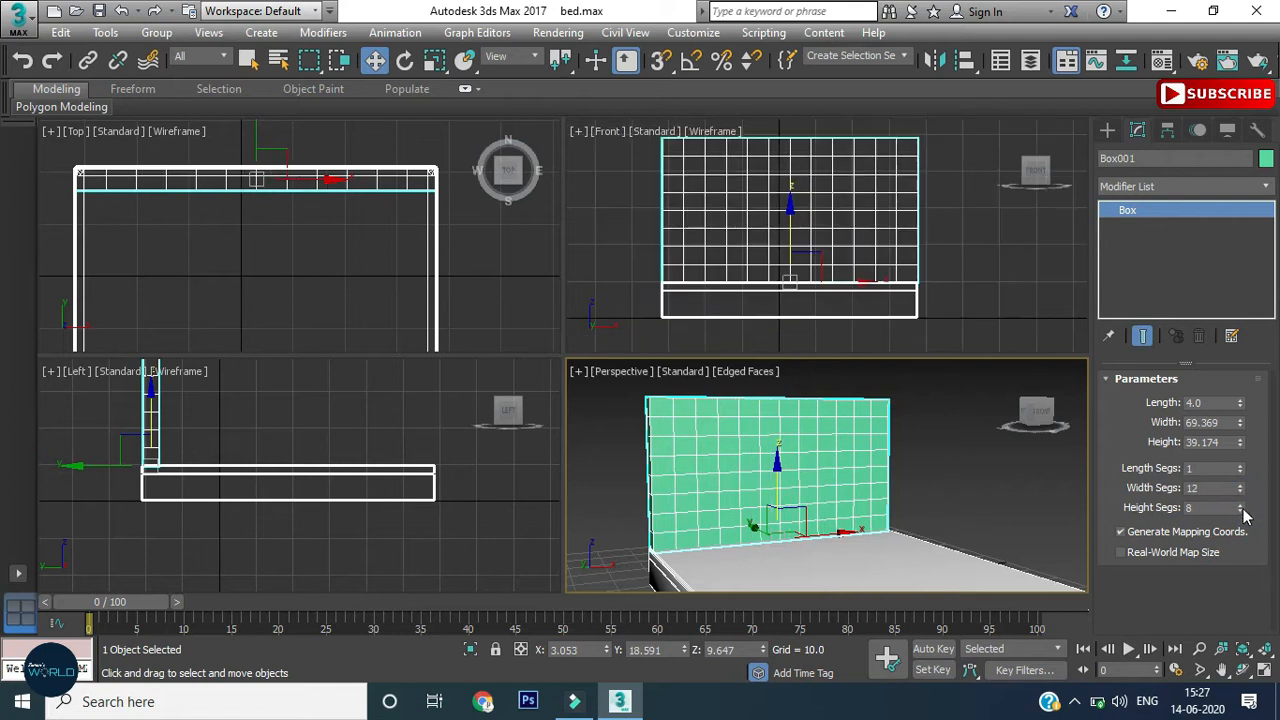
pyautogui.click(1241, 512)
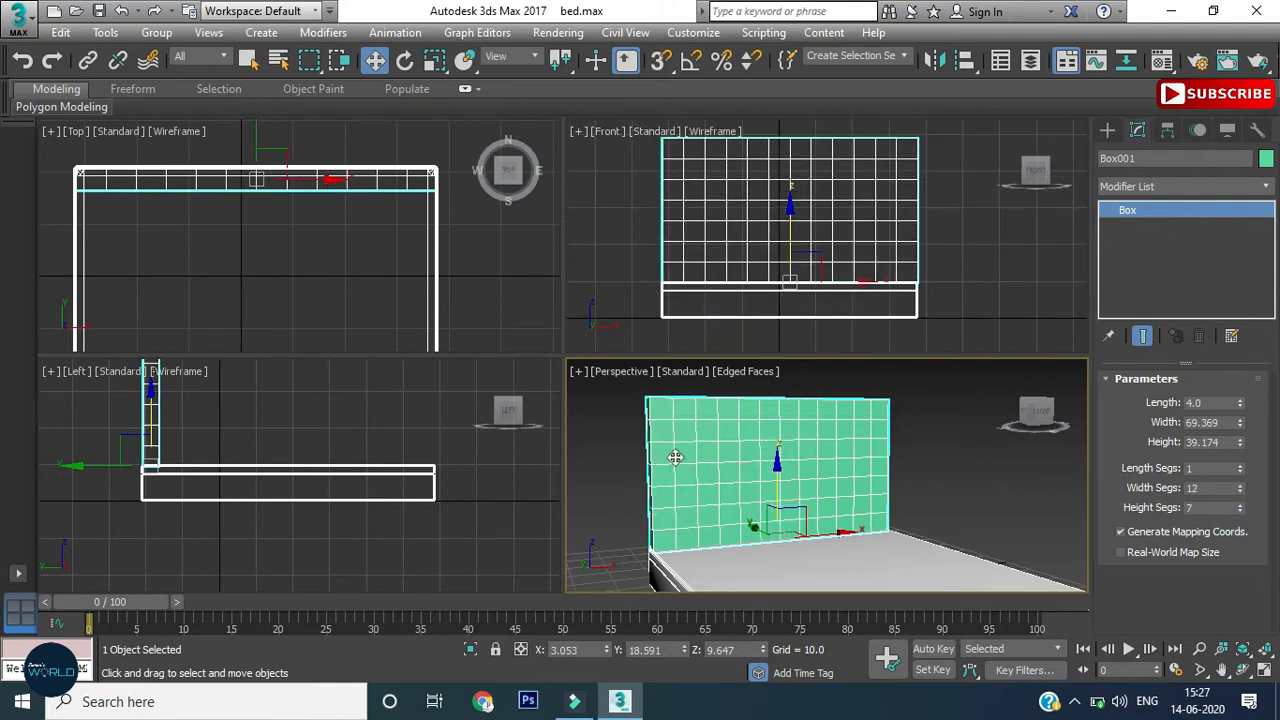
# Convert the segmented headboard box to an editable poly.
pyautogui.rightClick(760, 398)
pyautogui.moveTo(820, 592)
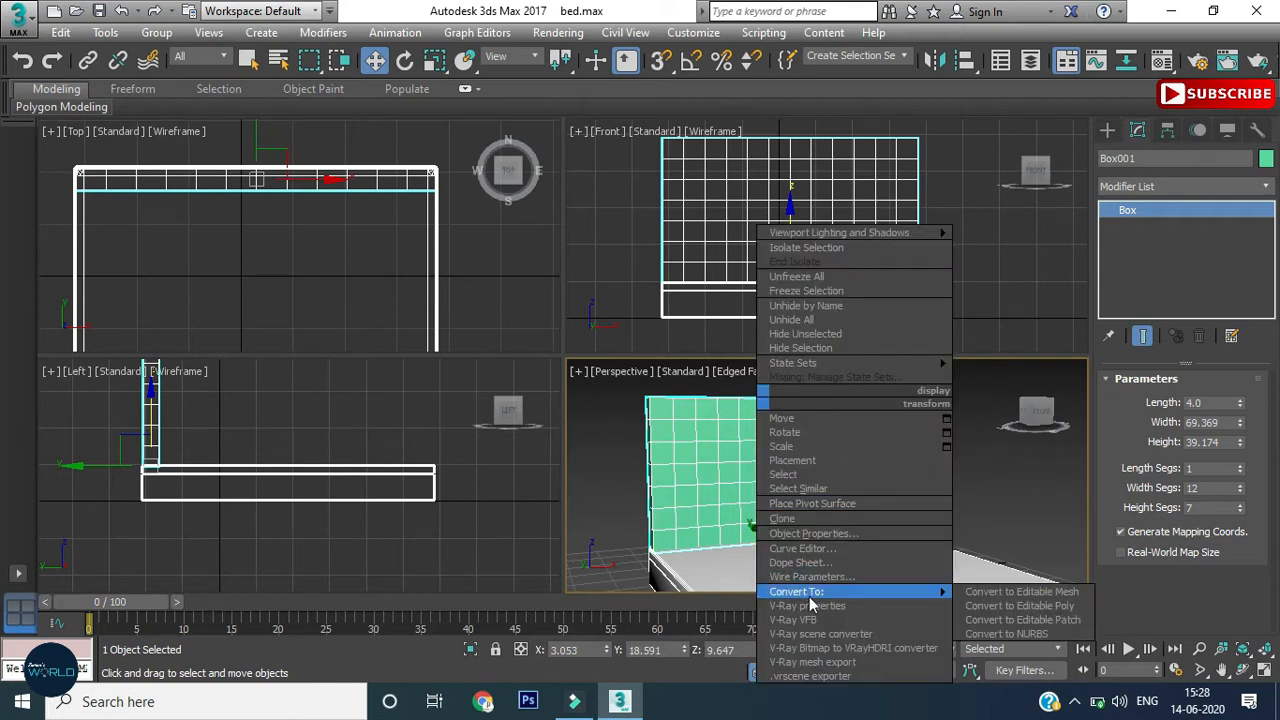
pyautogui.click(975, 605)
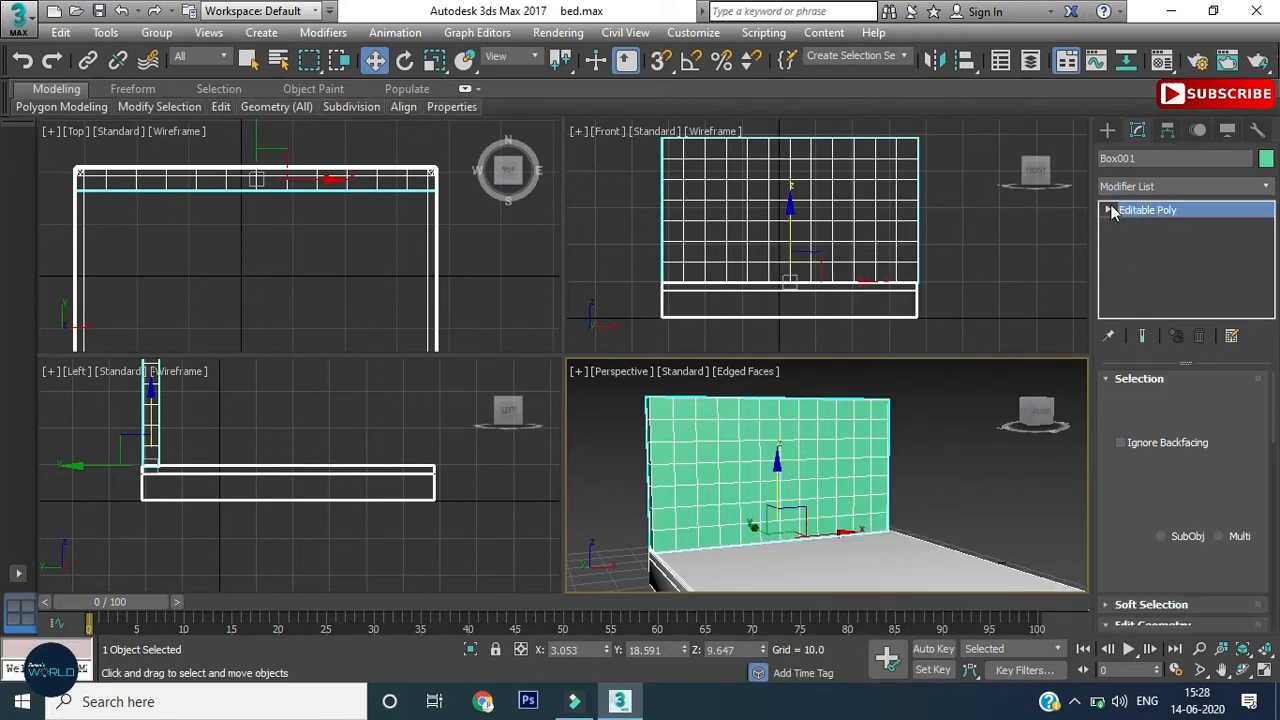
# Select alternating vertices in a staggered diamond pattern across the headboard grid and connect them with diagonal edges.
pyautogui.press('1')
pyautogui.click(1142, 226)
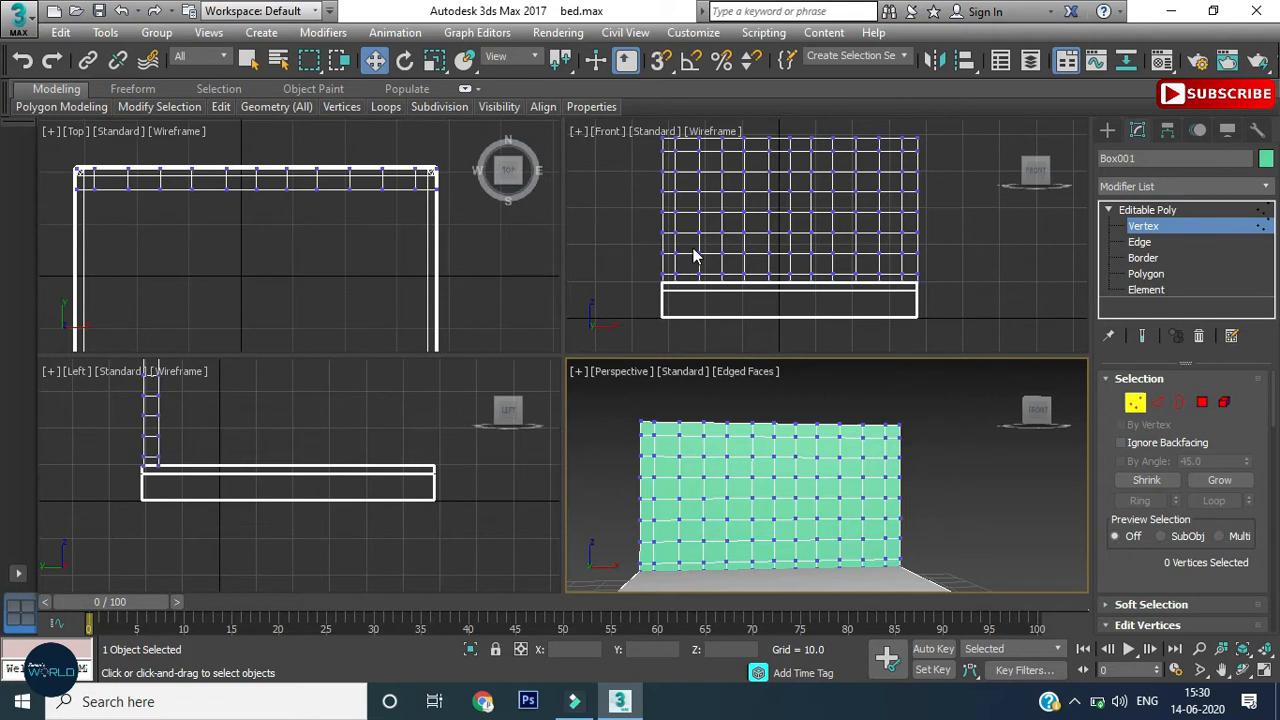
pyautogui.scroll(2, 665, 252)
pyautogui.moveTo(672, 272); pyautogui.dragTo(695, 289)
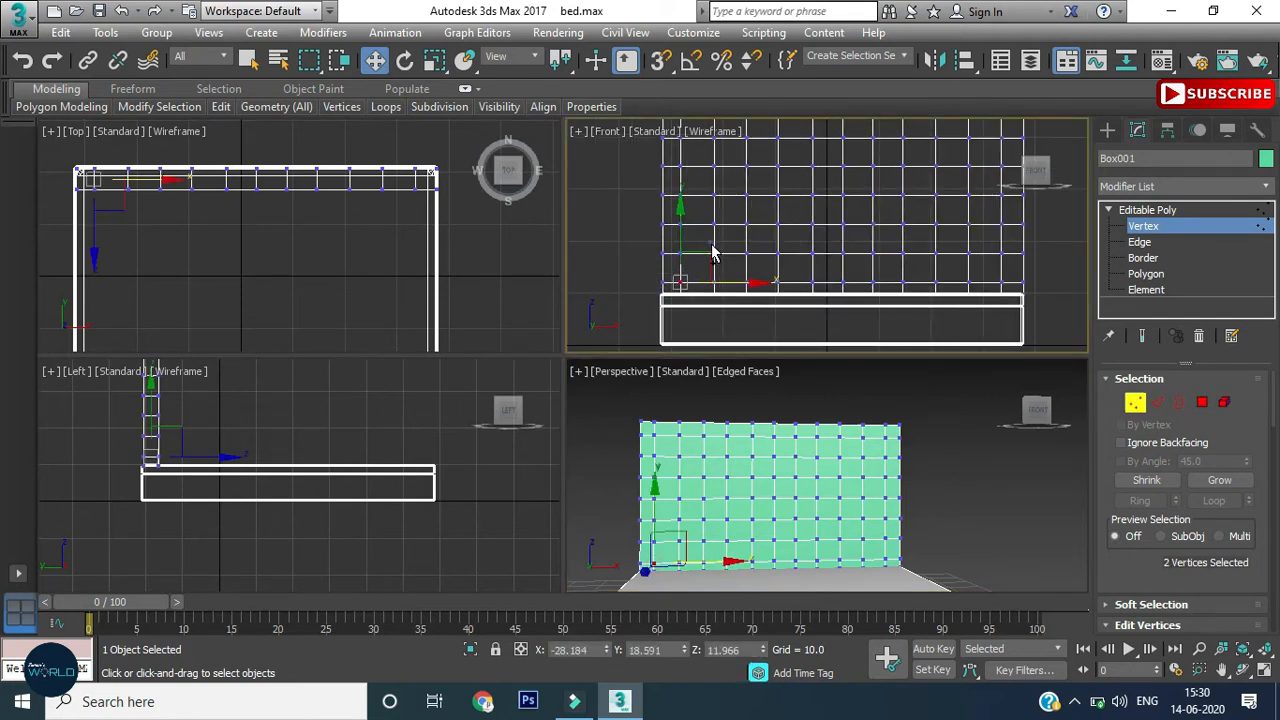
pyautogui.keyDown('ctrl'); pyautogui.click(712, 253); pyautogui.keyUp('ctrl')
pyautogui.keyDown('ctrl'); pyautogui.click(745, 222); pyautogui.keyUp('ctrl')
pyautogui.keyDown('ctrl'); pyautogui.moveTo(771, 183); pyautogui.dragTo(794, 209); pyautogui.keyUp('ctrl')
pyautogui.moveTo(819, 196); pyautogui.dragTo(782, 254, button='middle')
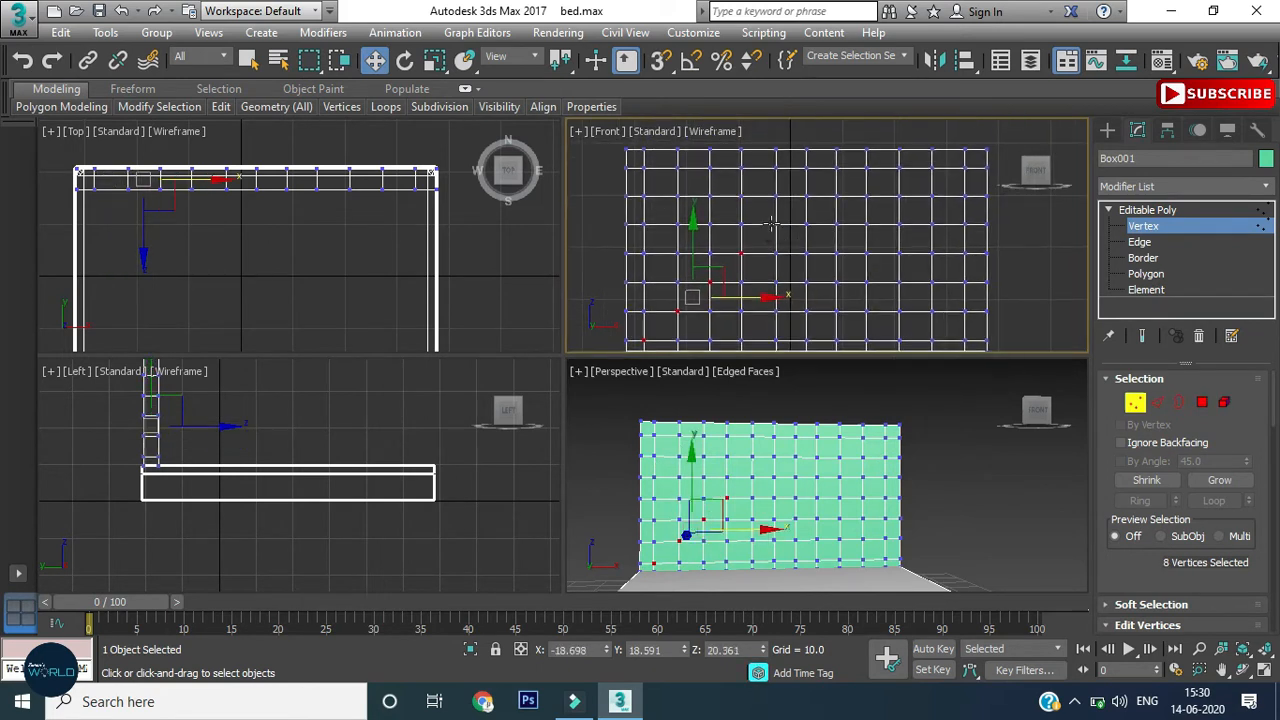
pyautogui.keyDown('ctrl'); pyautogui.moveTo(767, 220); pyautogui.dragTo(780, 237); pyautogui.keyUp('ctrl')
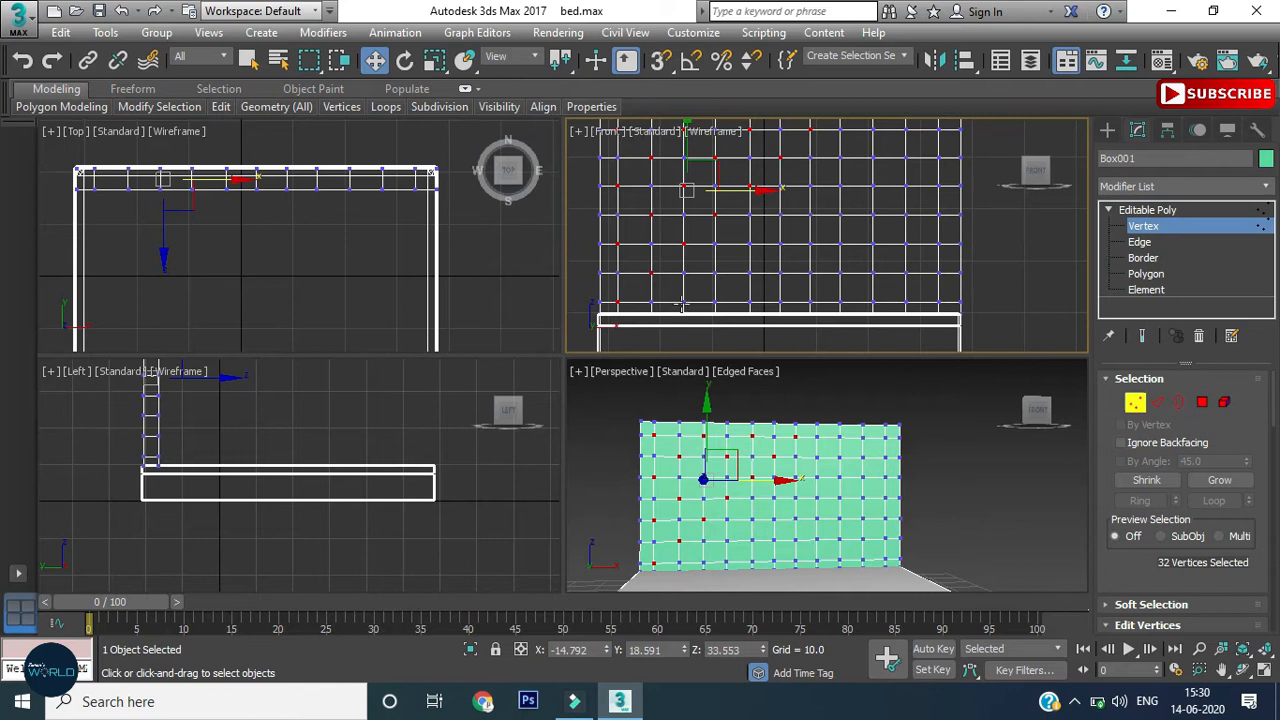
pyautogui.keyDown('ctrl'); pyautogui.moveTo(666, 286); pyautogui.dragTo(697, 308); pyautogui.keyUp('ctrl')
pyautogui.keyDown('ctrl'); pyautogui.moveTo(709, 262); pyautogui.dragTo(760, 251); pyautogui.keyUp('ctrl')
pyautogui.keyDown('ctrl'); pyautogui.moveTo(774, 208); pyautogui.dragTo(792, 228); pyautogui.keyUp('ctrl')
pyautogui.keyDown('ctrl'); pyautogui.moveTo(800, 176); pyautogui.dragTo(818, 196); pyautogui.keyUp('ctrl')
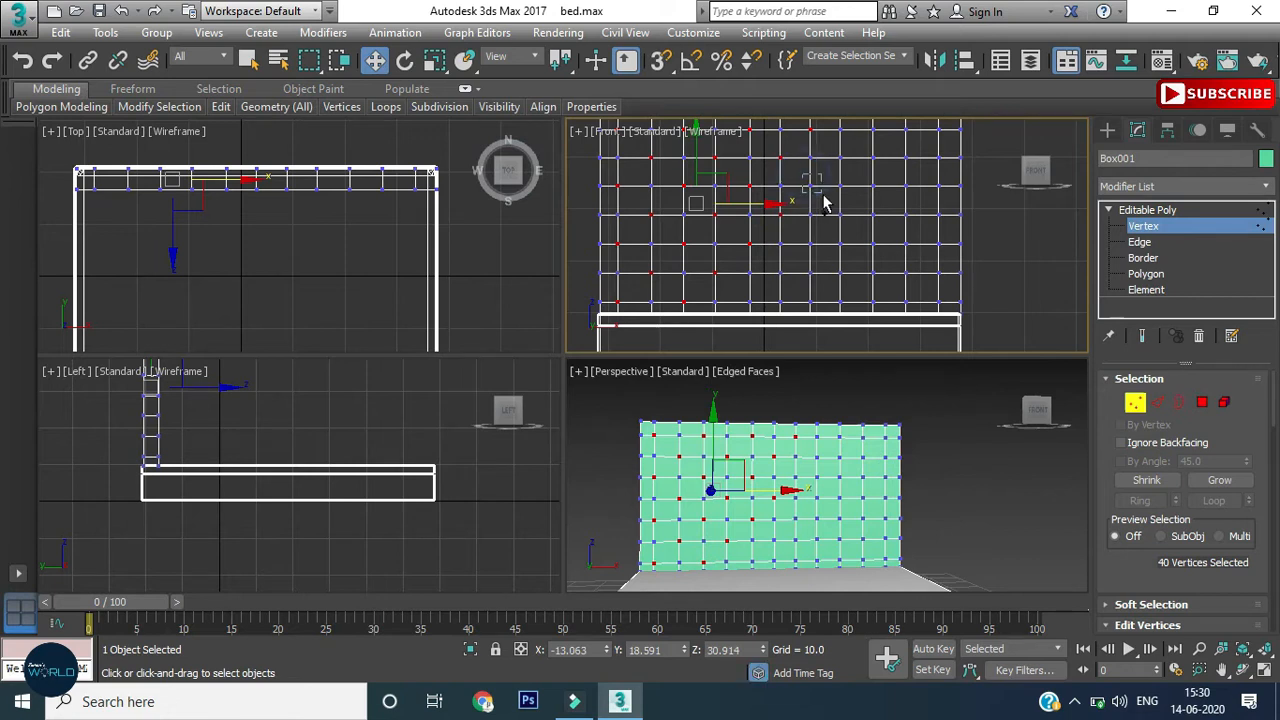
pyautogui.keyDown('ctrl'); pyautogui.moveTo(824, 134); pyautogui.dragTo(852, 177); pyautogui.keyUp('ctrl')
pyautogui.keyDown('ctrl'); pyautogui.moveTo(800, 312); pyautogui.dragTo(818, 340); pyautogui.keyUp('ctrl')
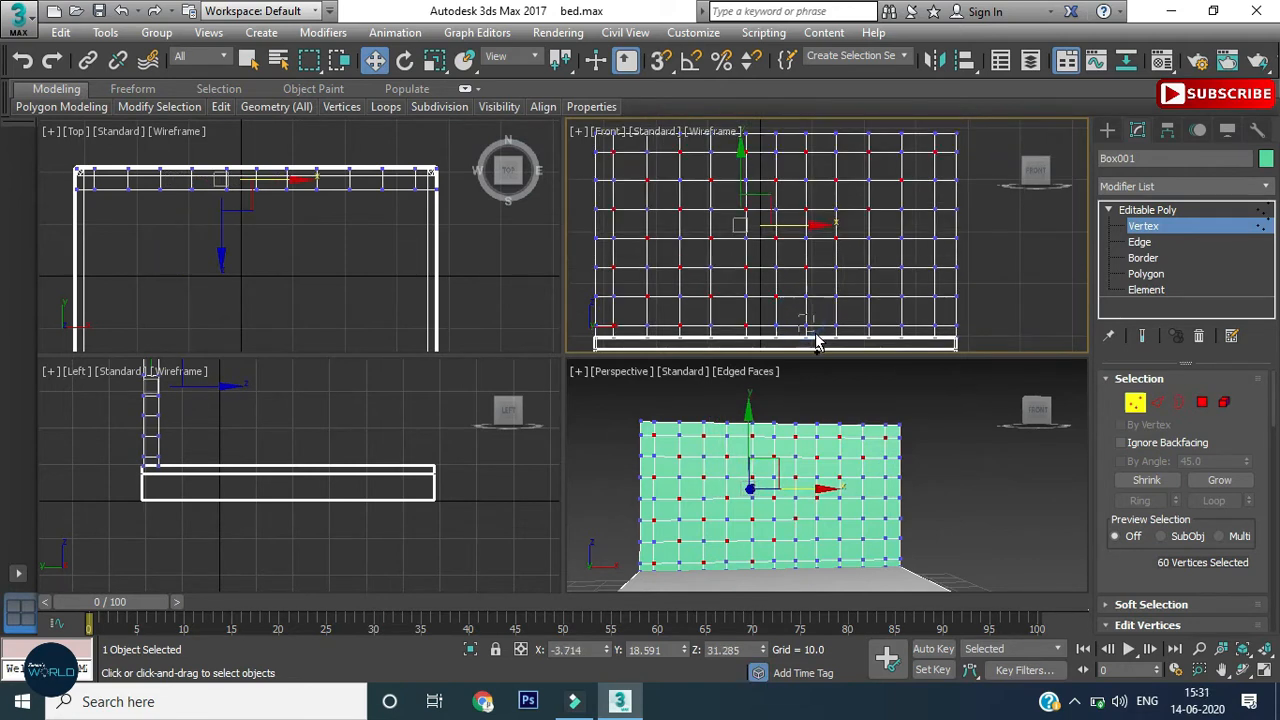
pyautogui.keyDown('ctrl'); pyautogui.moveTo(823, 288); pyautogui.dragTo(876, 274); pyautogui.keyUp('ctrl')
pyautogui.hotkey('ctrl', 'z')
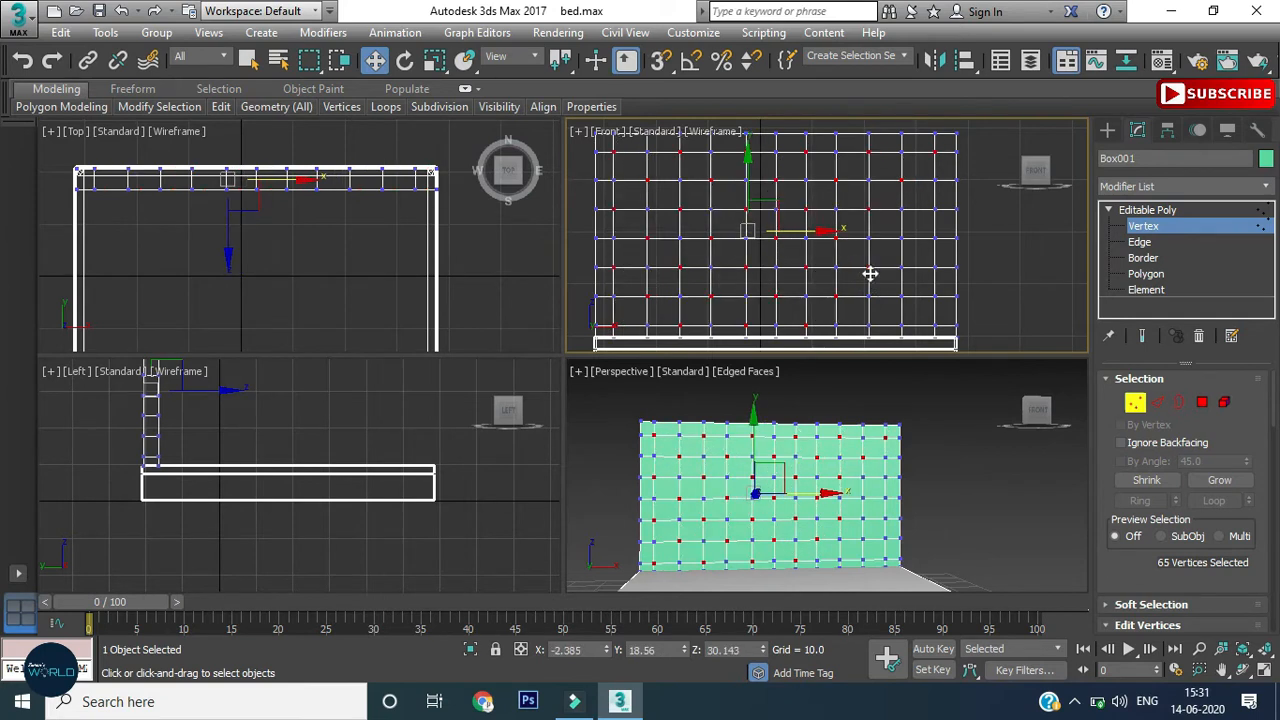
pyautogui.keyDown('ctrl'); pyautogui.moveTo(858, 265); pyautogui.dragTo(875, 275); pyautogui.keyUp('ctrl')
pyautogui.keyDown('ctrl'); pyautogui.moveTo(889, 231); pyautogui.dragTo(910, 247); pyautogui.keyUp('ctrl')
pyautogui.keyDown('ctrl'); pyautogui.moveTo(912, 182); pyautogui.dragTo(940, 242); pyautogui.keyUp('ctrl')
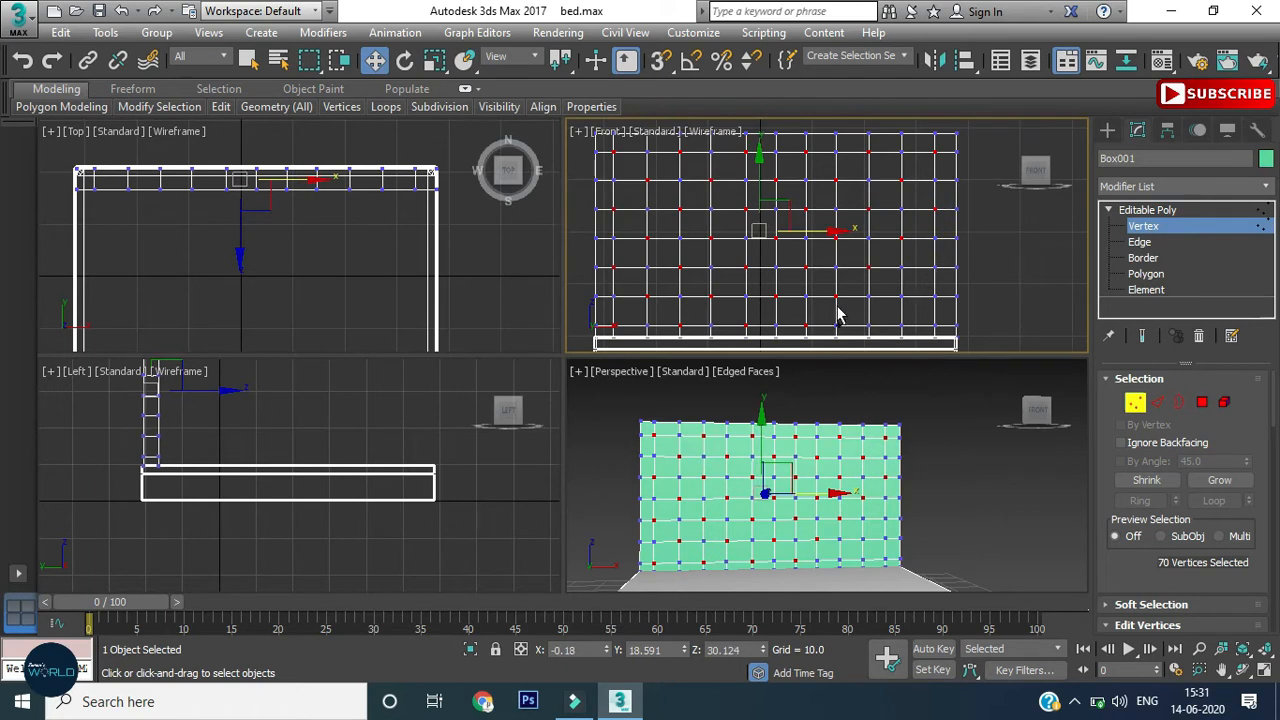
pyautogui.keyDown('ctrl'); pyautogui.moveTo(870, 333); pyautogui.dragTo(878, 337); pyautogui.keyUp('ctrl')
pyautogui.keyDown('ctrl'); pyautogui.moveTo(870, 268); pyautogui.dragTo(914, 318); pyautogui.keyUp('ctrl')
pyautogui.keyDown('ctrl'); pyautogui.moveTo(909, 238); pyautogui.dragTo(946, 340); pyautogui.keyUp('ctrl')
pyautogui.rightClick(722, 248)
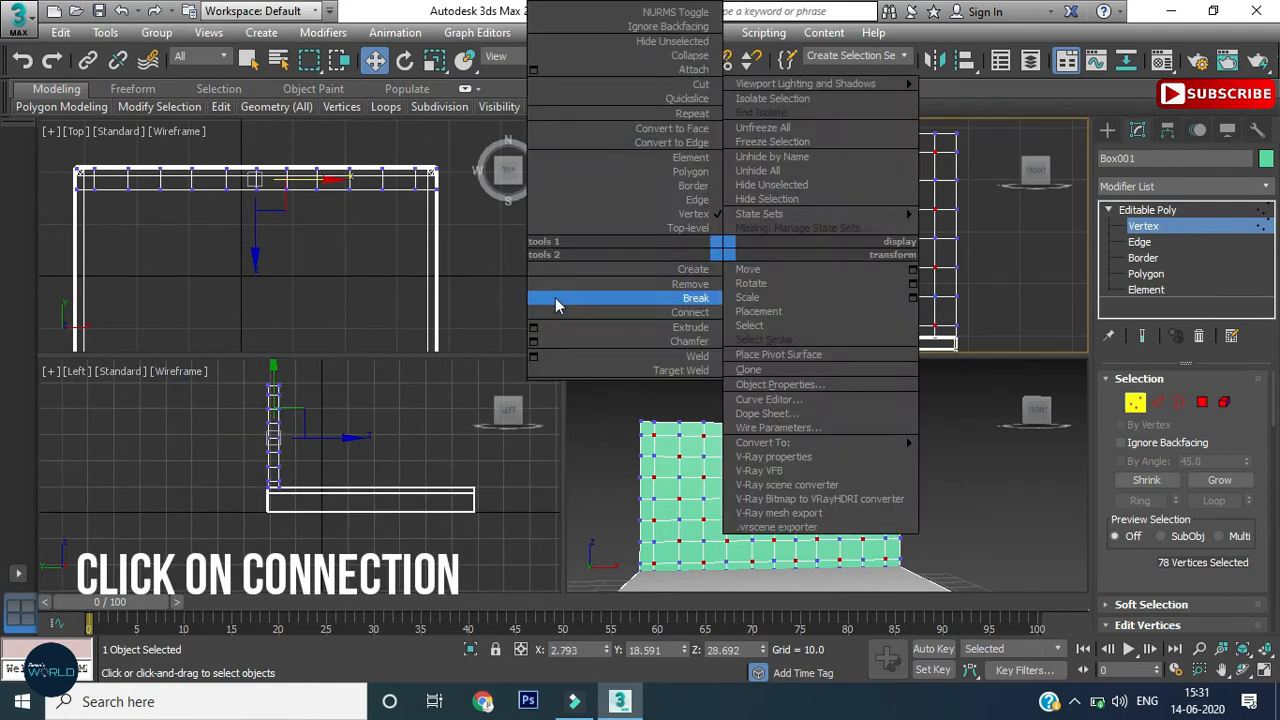
pyautogui.click(537, 314)
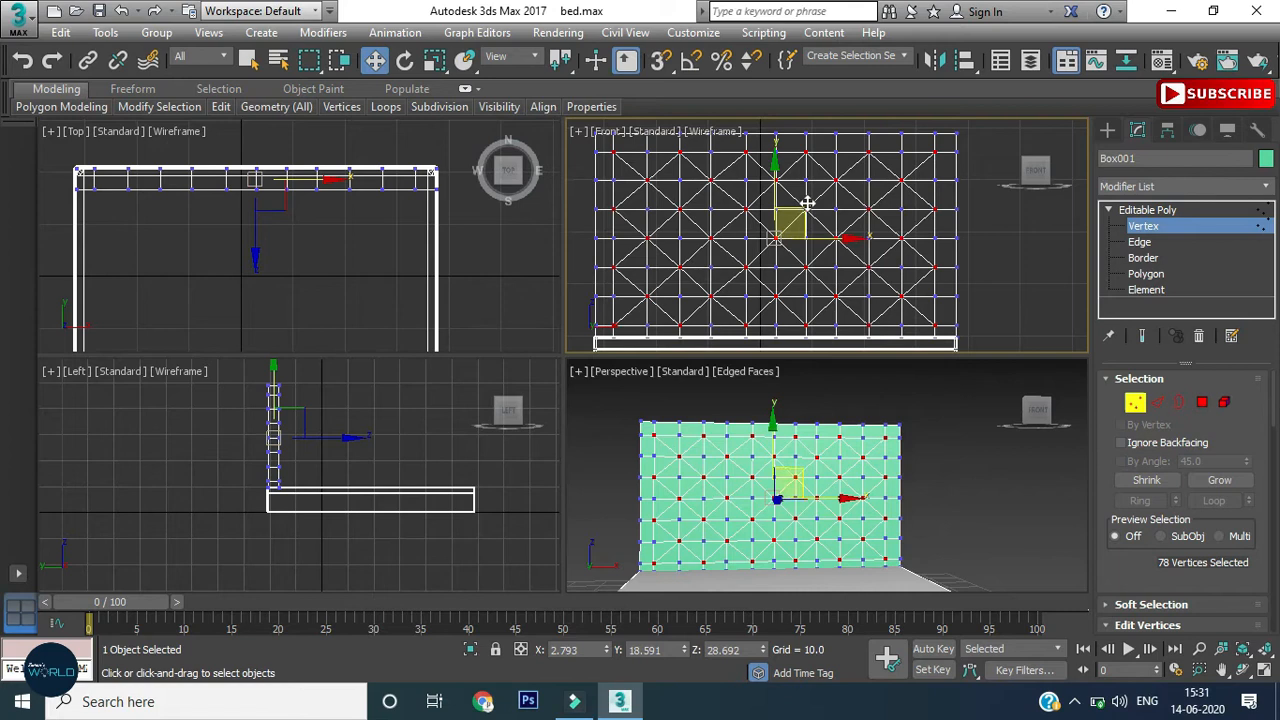
# Extrude the selected headboard vertices inward with a height of -1.046 and a width of 1.3.
pyautogui.rightClick(749, 251)
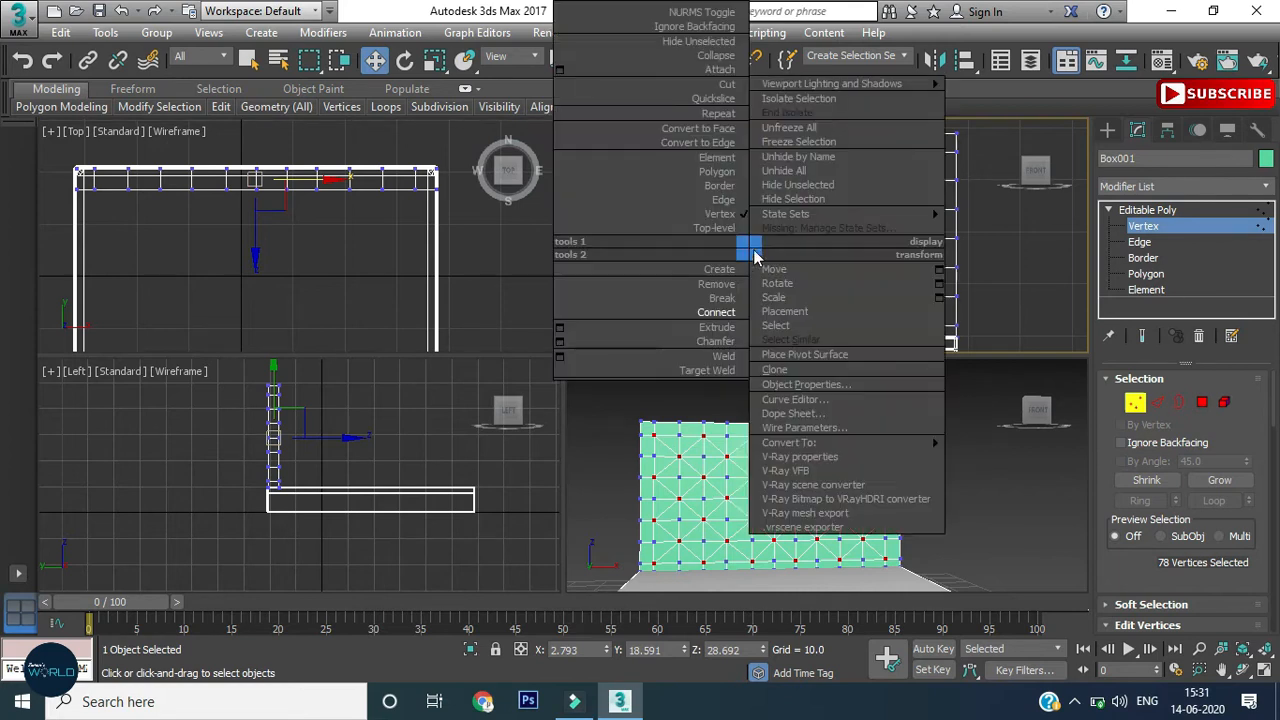
pyautogui.click(559, 330)
pyautogui.keyDown('alt'); pyautogui.moveTo(759, 471); pyautogui.dragTo(780, 475, button='middle'); pyautogui.keyUp('alt')
pyautogui.scroll(3, 739, 492)
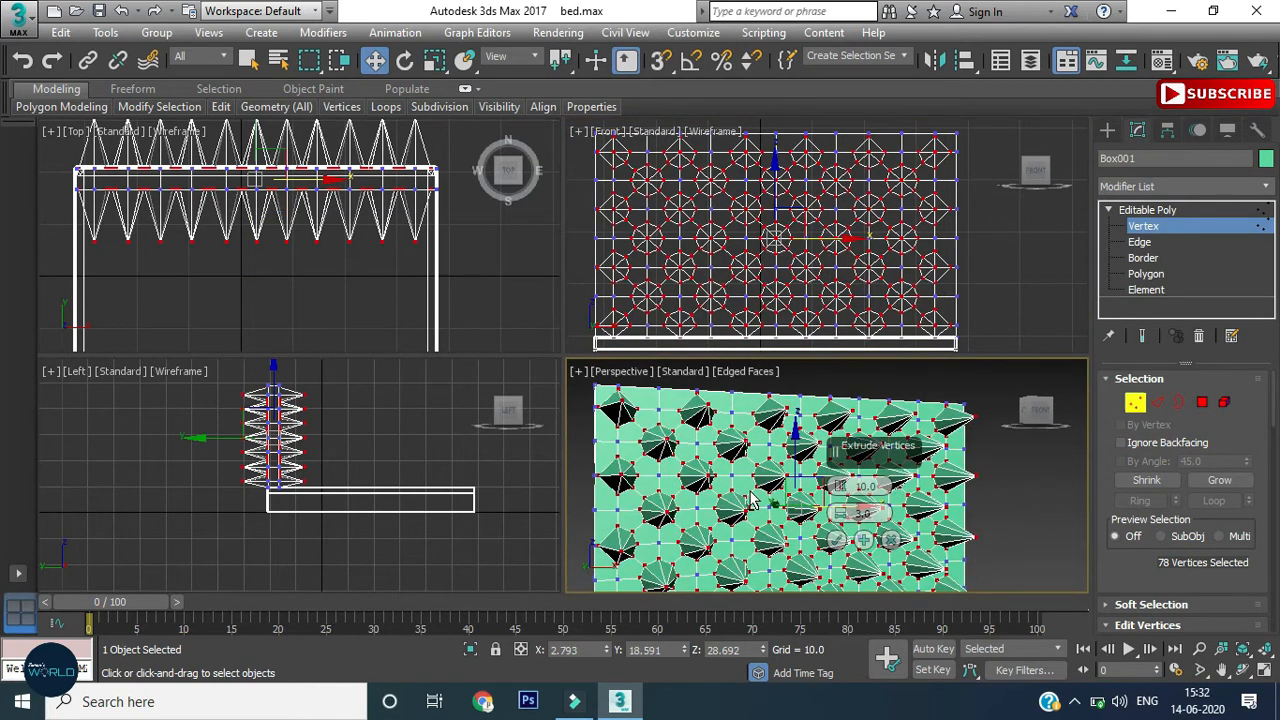
pyautogui.moveTo(844, 518); pyautogui.dragTo(844, 519)
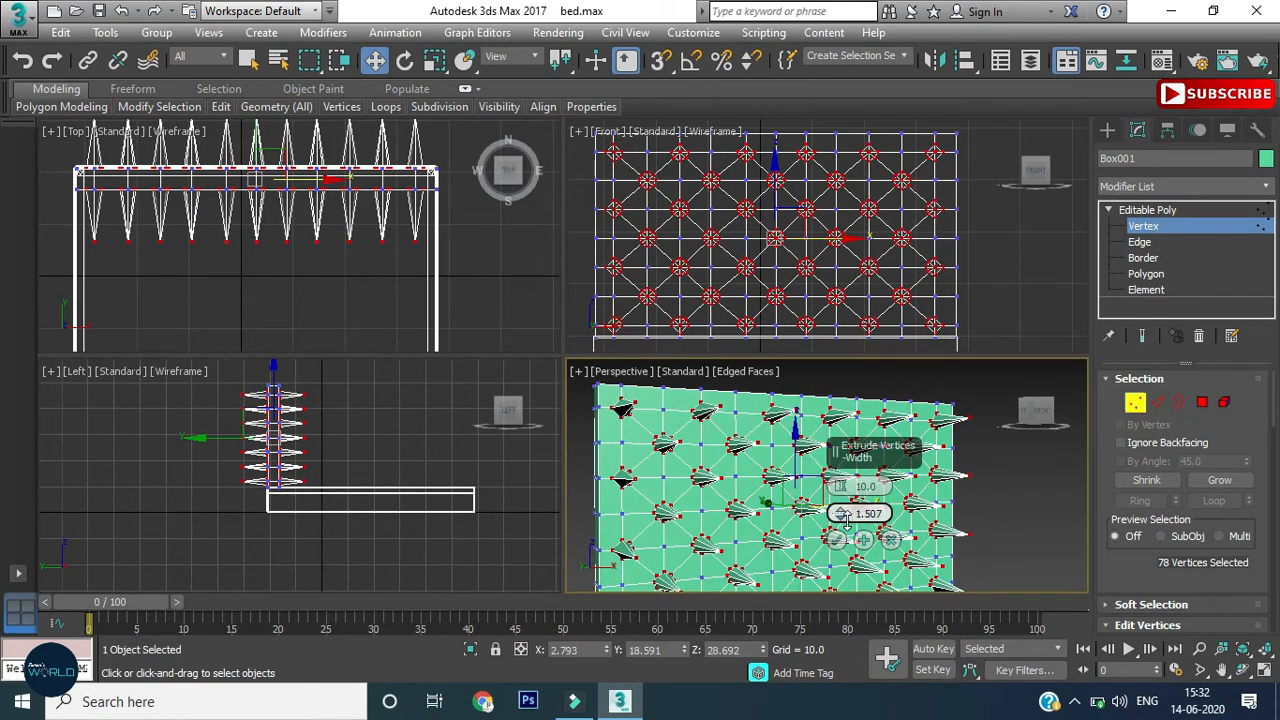
pyautogui.moveTo(840, 487); pyautogui.dragTo(860, 515)
pyautogui.moveTo(709, 482)
pyautogui.keyDown('alt'); pyautogui.mouseDown(button='middle')
pyautogui.moveTo(786, 482)
pyautogui.moveTo(700, 481)
pyautogui.mouseUp(button='middle'); pyautogui.keyUp('alt')
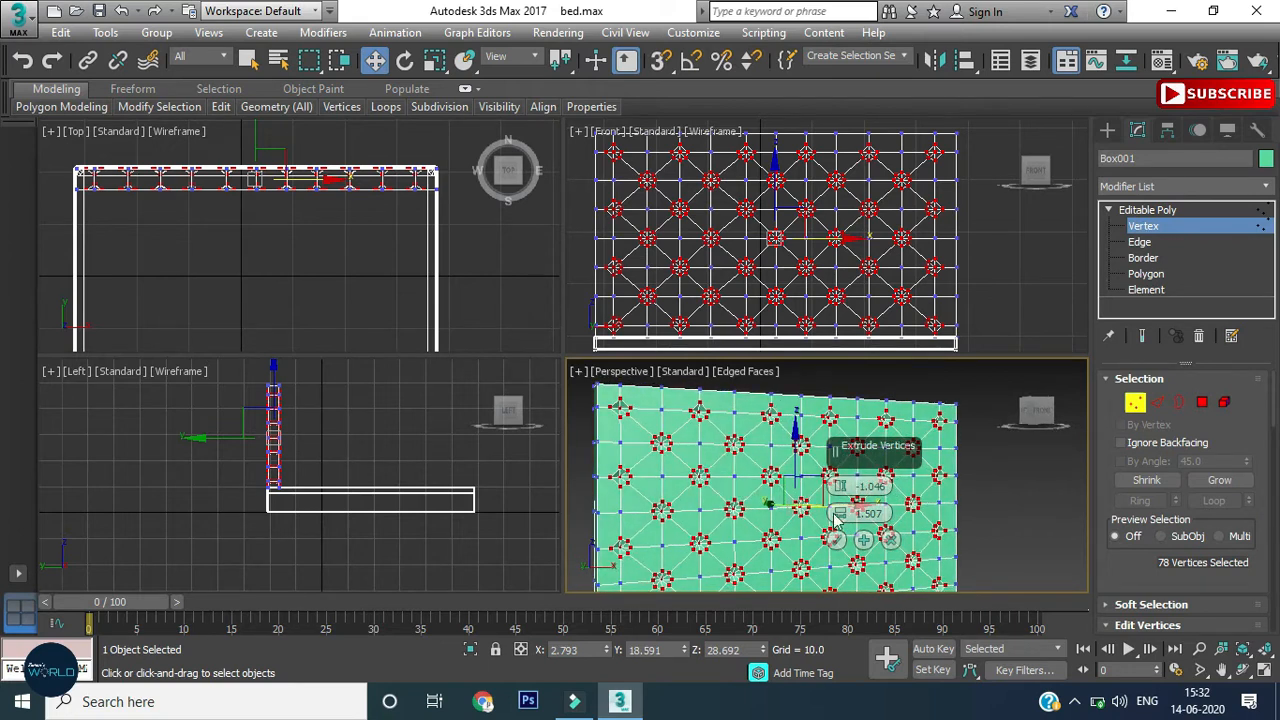
pyautogui.moveTo(840, 514); pyautogui.dragTo(843, 522)
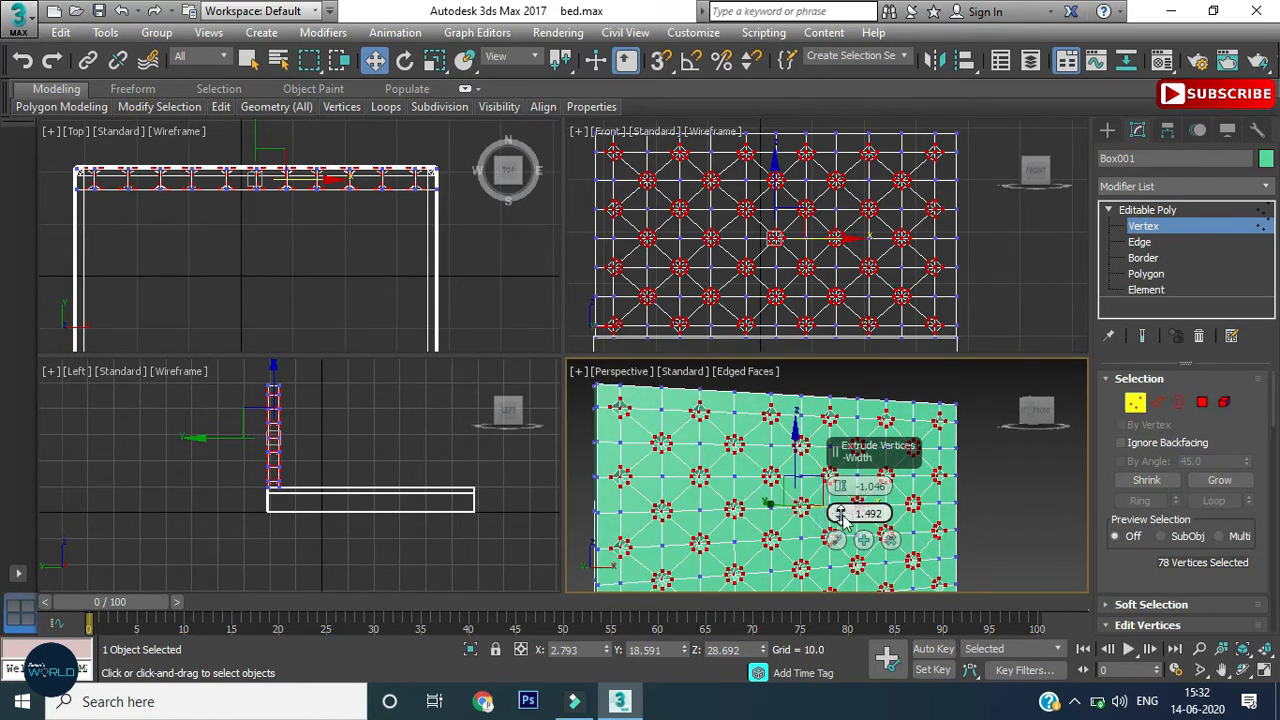
pyautogui.doubleClick(868, 513)
pyautogui.press('Return')
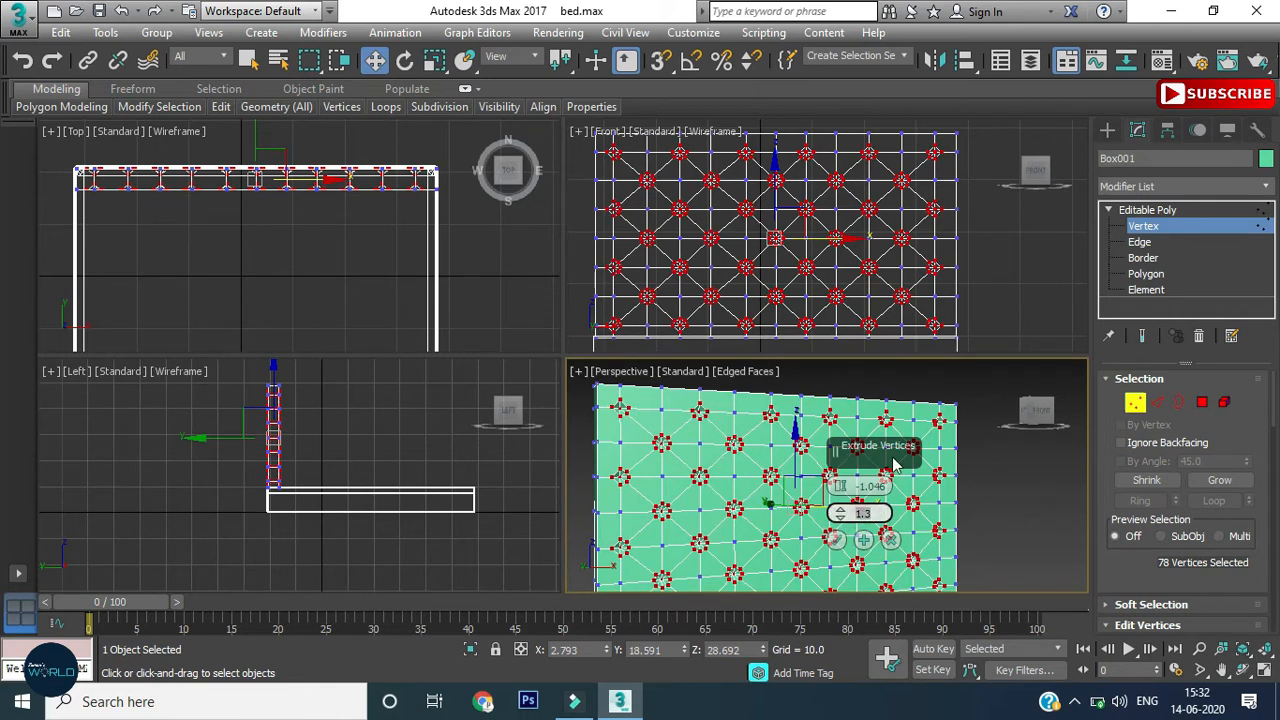
# Set the vertex extrusion to a height of -1.942 and a width of 1.2, and apply it.
pyautogui.scroll(-3, 740, 505)
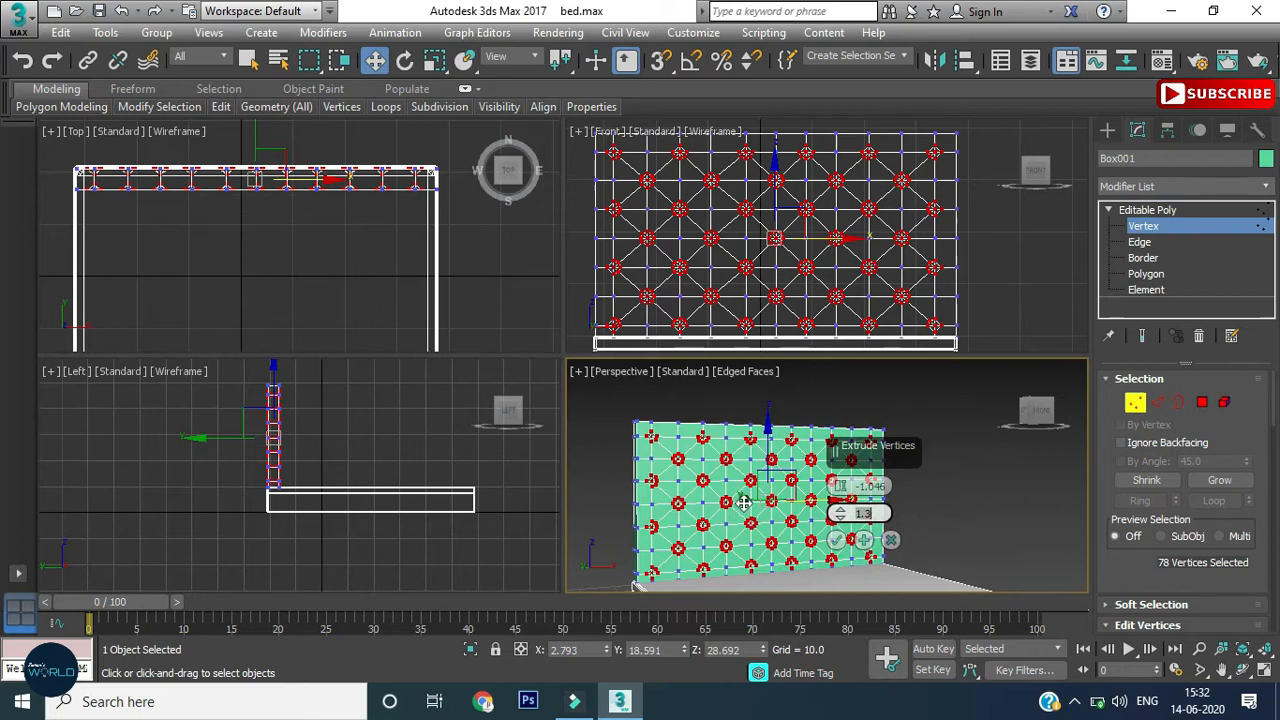
pyautogui.scroll(3, 703, 481)
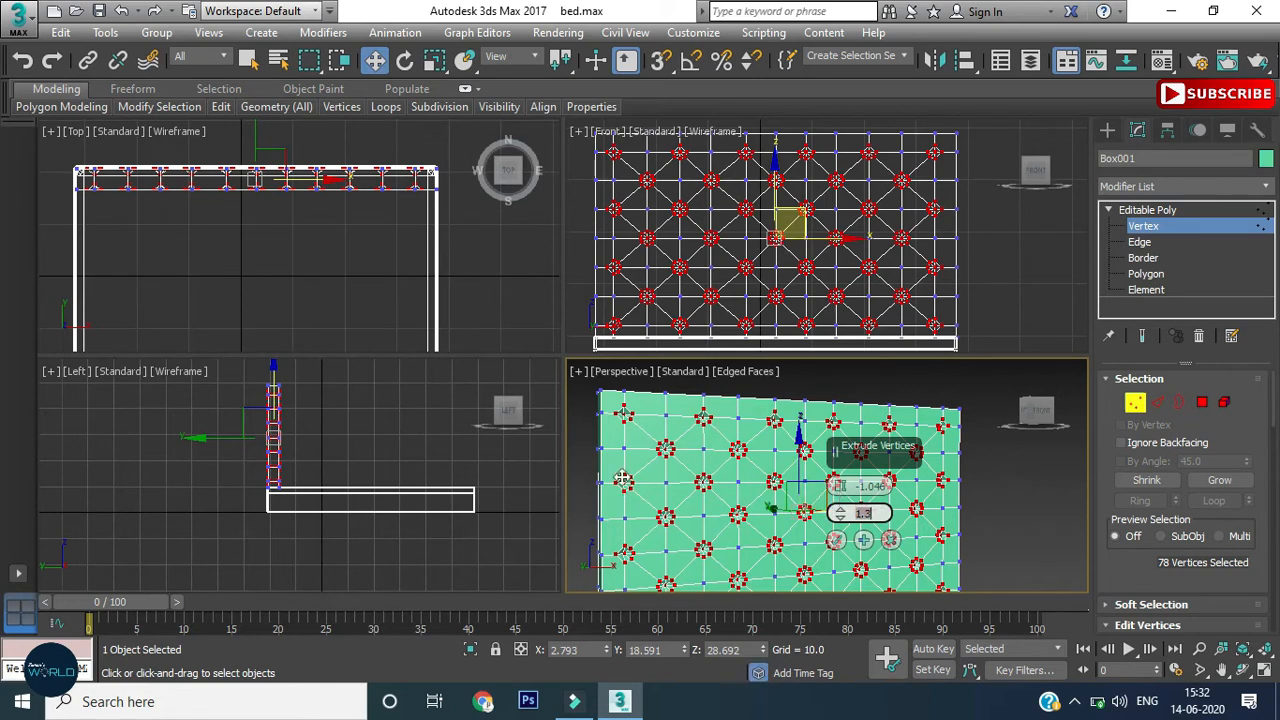
pyautogui.scroll(2, 717, 478)
pyautogui.keyDown('alt'); pyautogui.moveTo(674, 480); pyautogui.dragTo(795, 487, button='middle'); pyautogui.keyUp('alt')
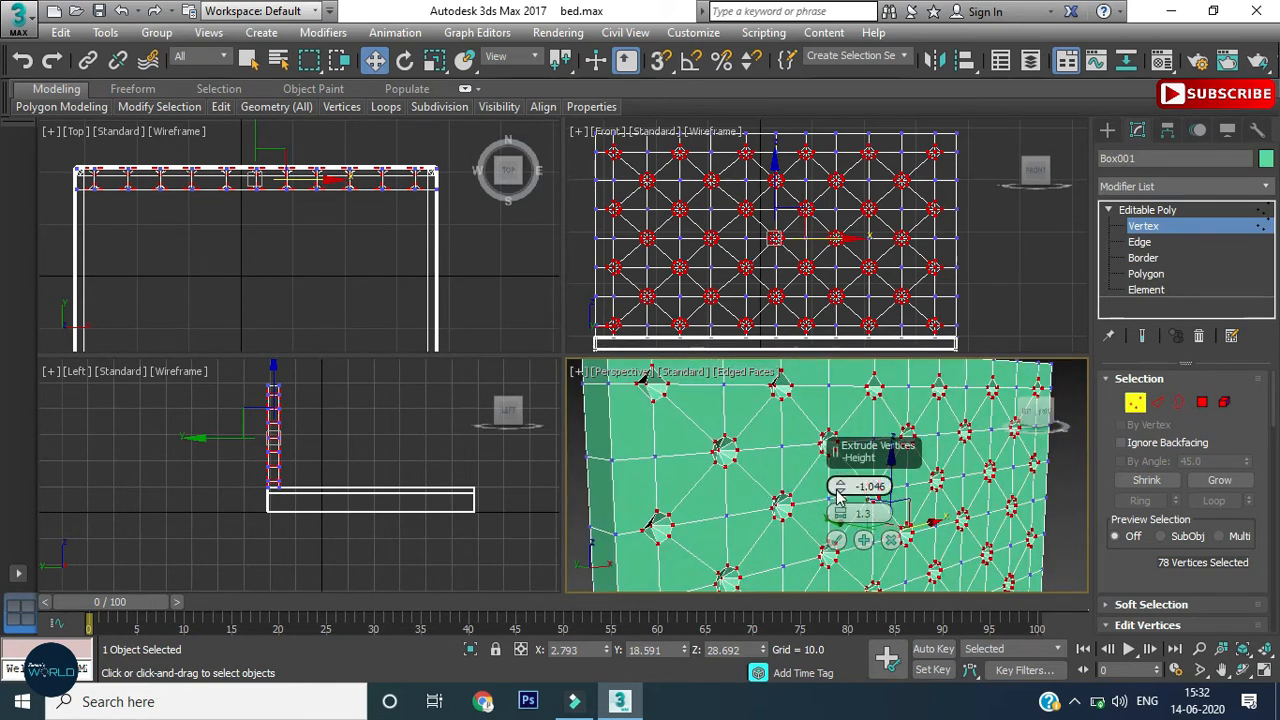
pyautogui.moveTo(837, 490); pyautogui.dragTo(841, 490)
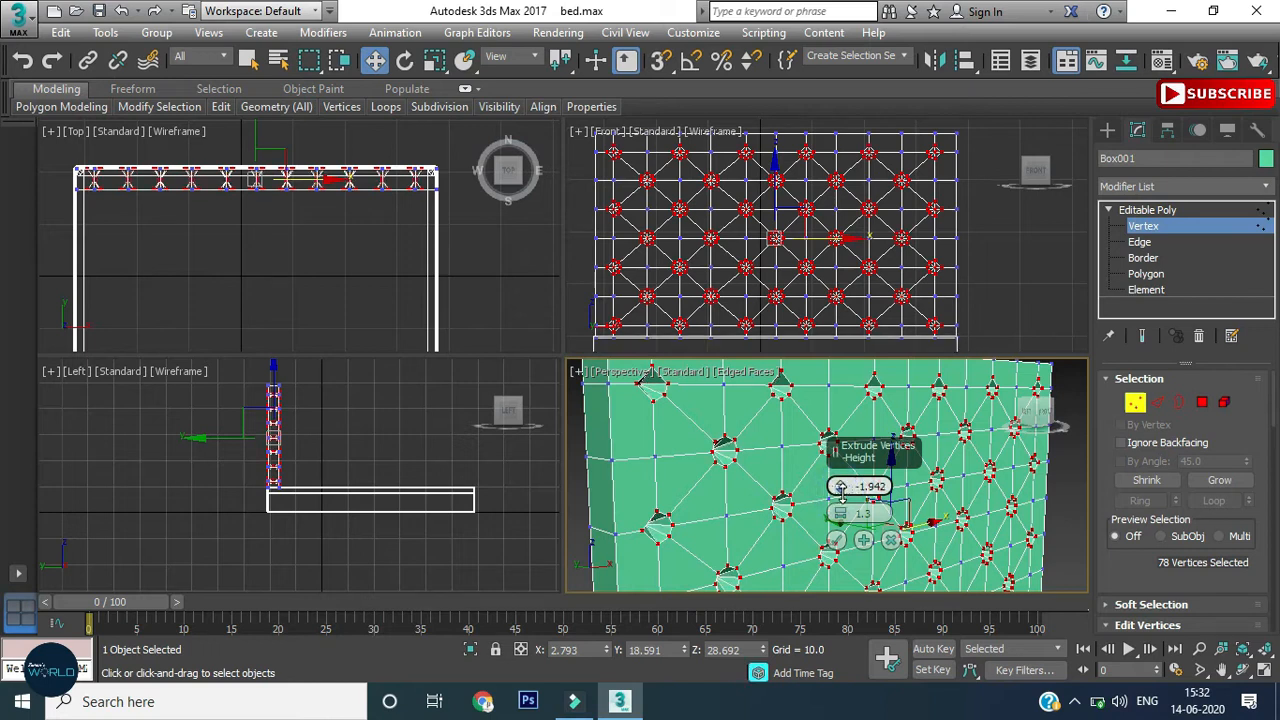
pyautogui.keyDown('alt'); pyautogui.moveTo(743, 492); pyautogui.dragTo(718, 491, button='middle'); pyautogui.keyUp('alt')
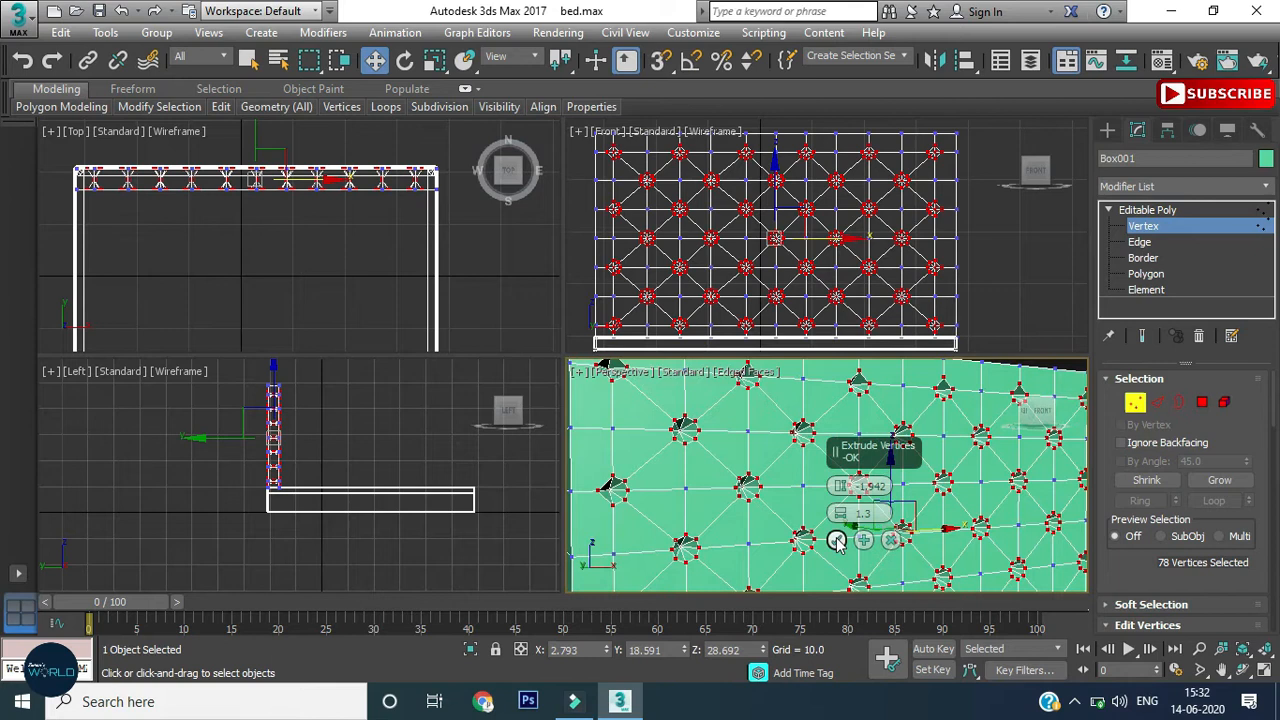
pyautogui.moveTo(843, 521); pyautogui.dragTo(843, 524)
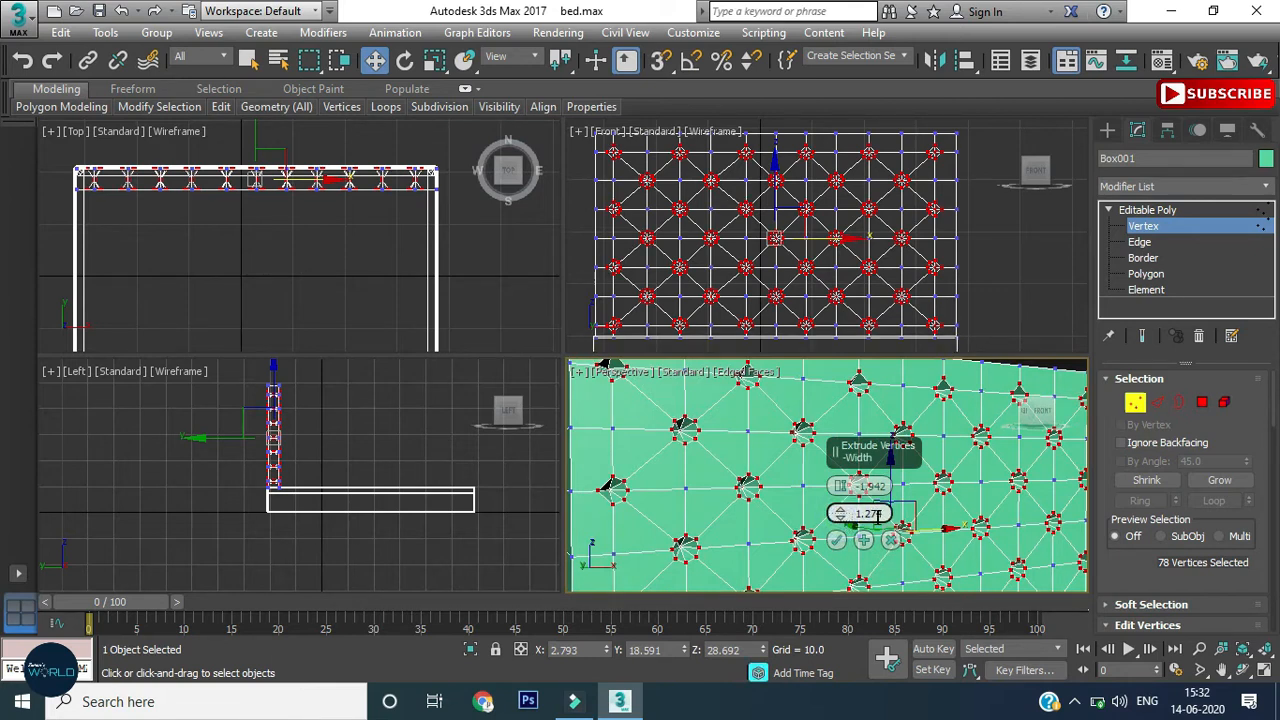
pyautogui.doubleClick(868, 513)
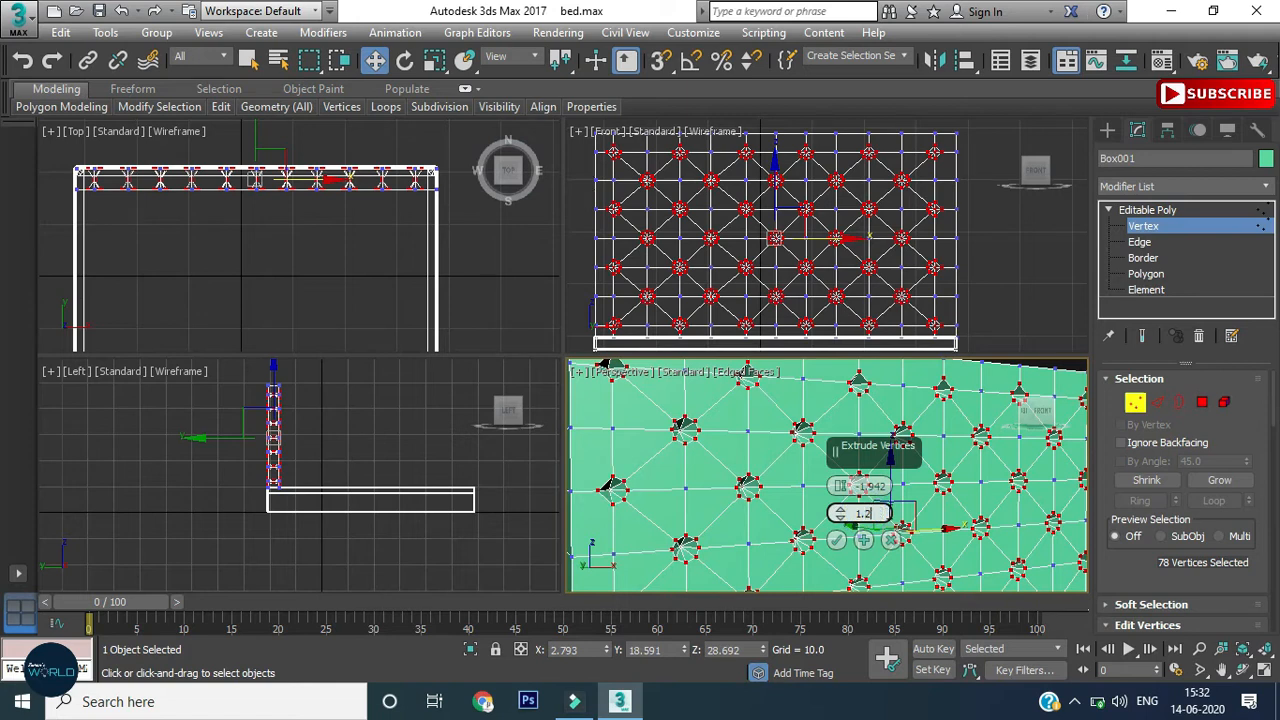
pyautogui.press('Return')
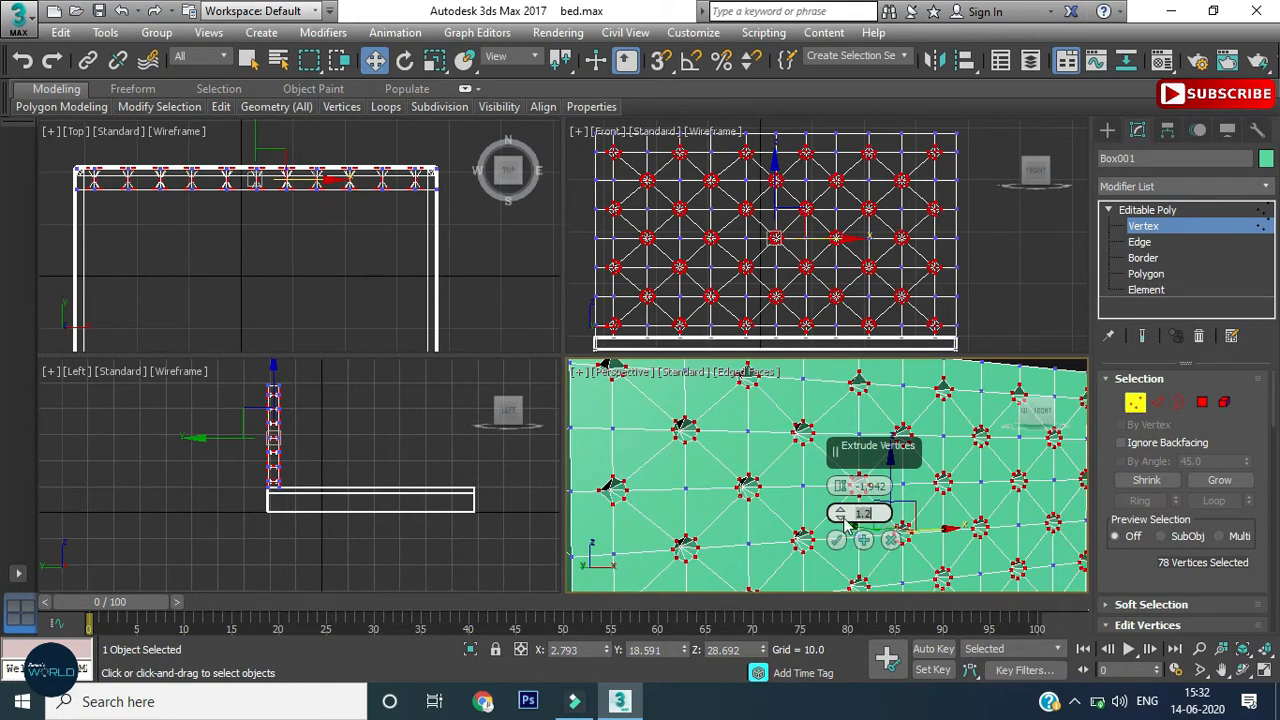
pyautogui.click(838, 541)
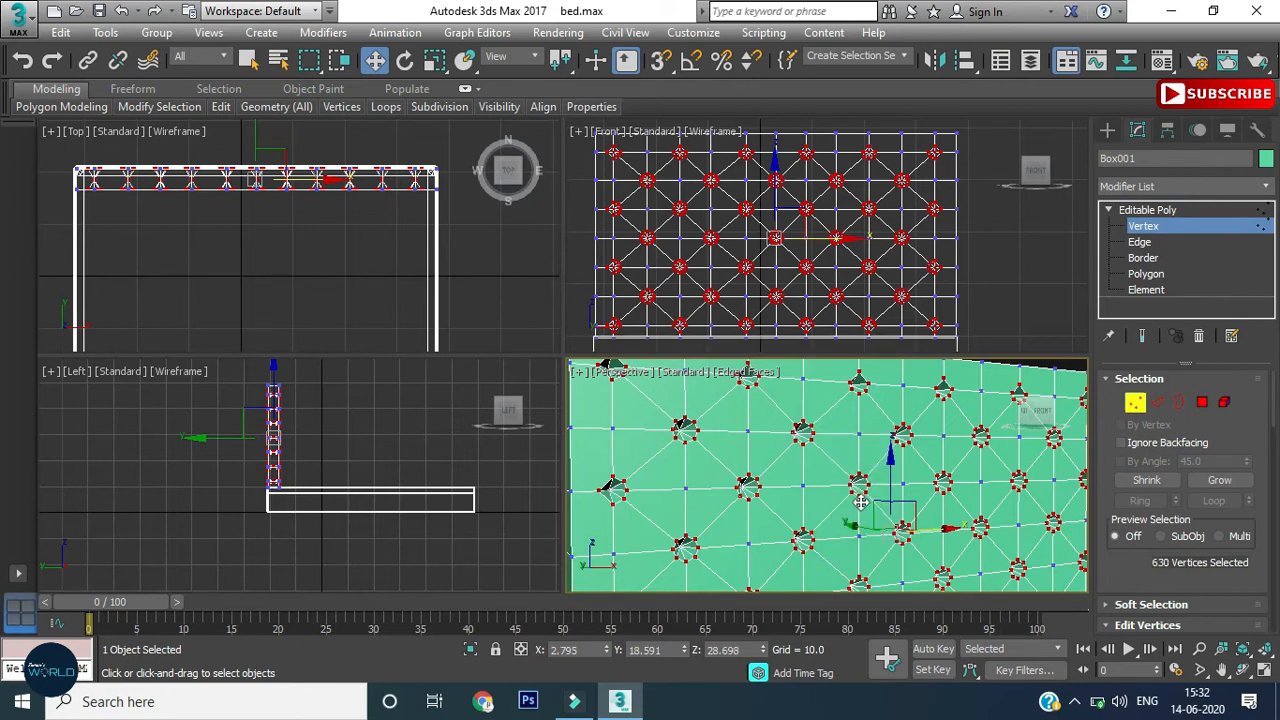
# Extrude the selected diagonal headboard edges inward with a height of -0.15 and a width of 0.313, and apply it.
pyautogui.click(1140, 242)
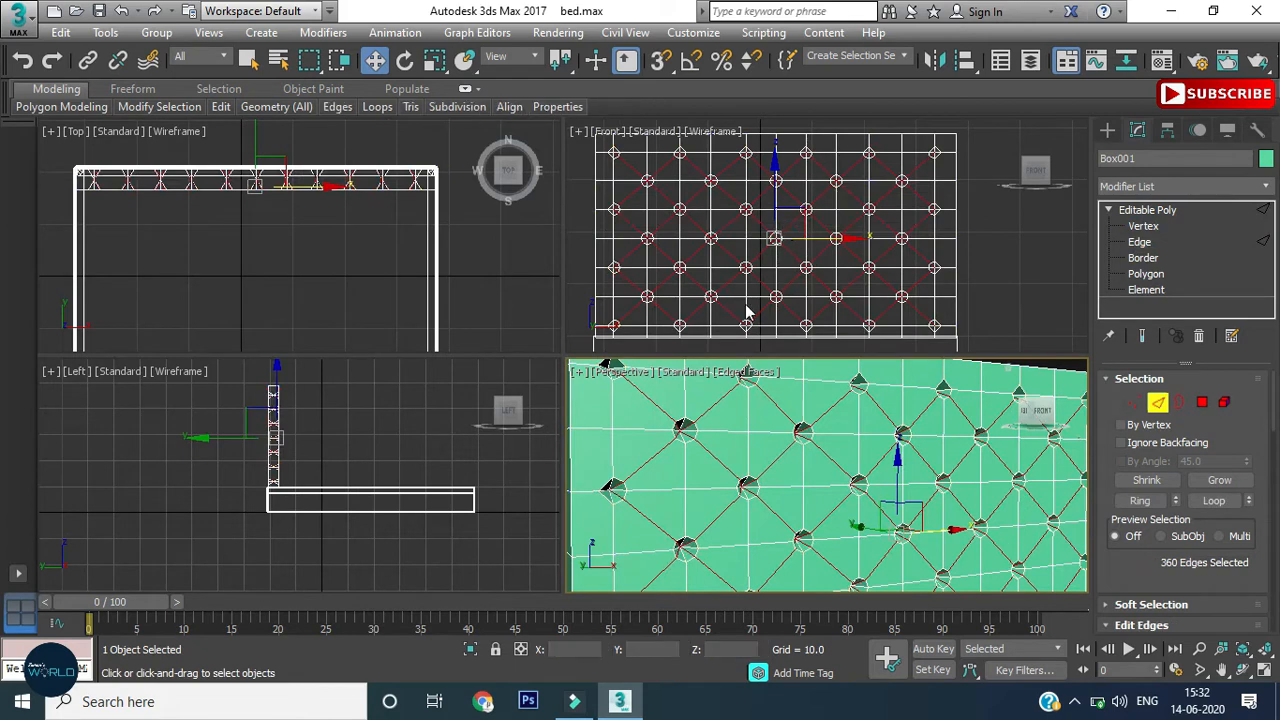
pyautogui.rightClick(702, 400)
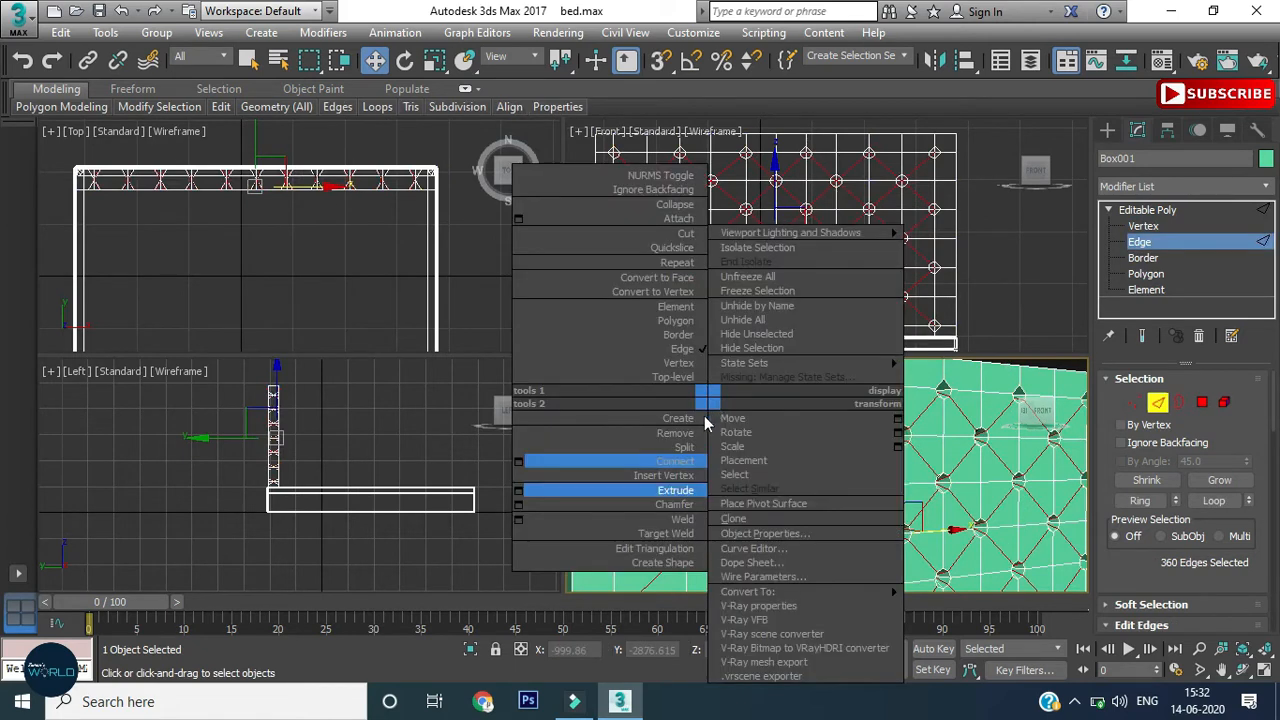
pyautogui.click(519, 490)
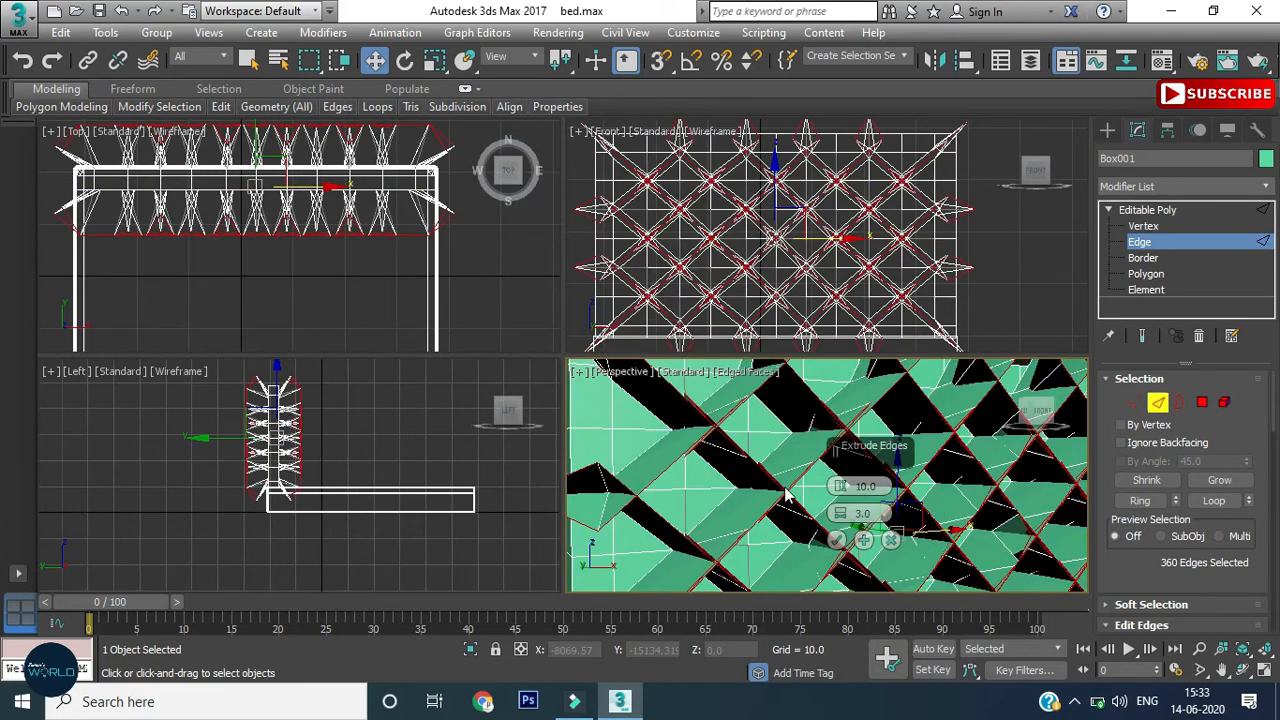
pyautogui.moveTo(840, 497)
pyautogui.mouseDown()
pyautogui.moveTo(864, 526)
pyautogui.moveTo(842, 517)
pyautogui.moveTo(849, 529)
pyautogui.moveTo(849, 516)
pyautogui.mouseUp()
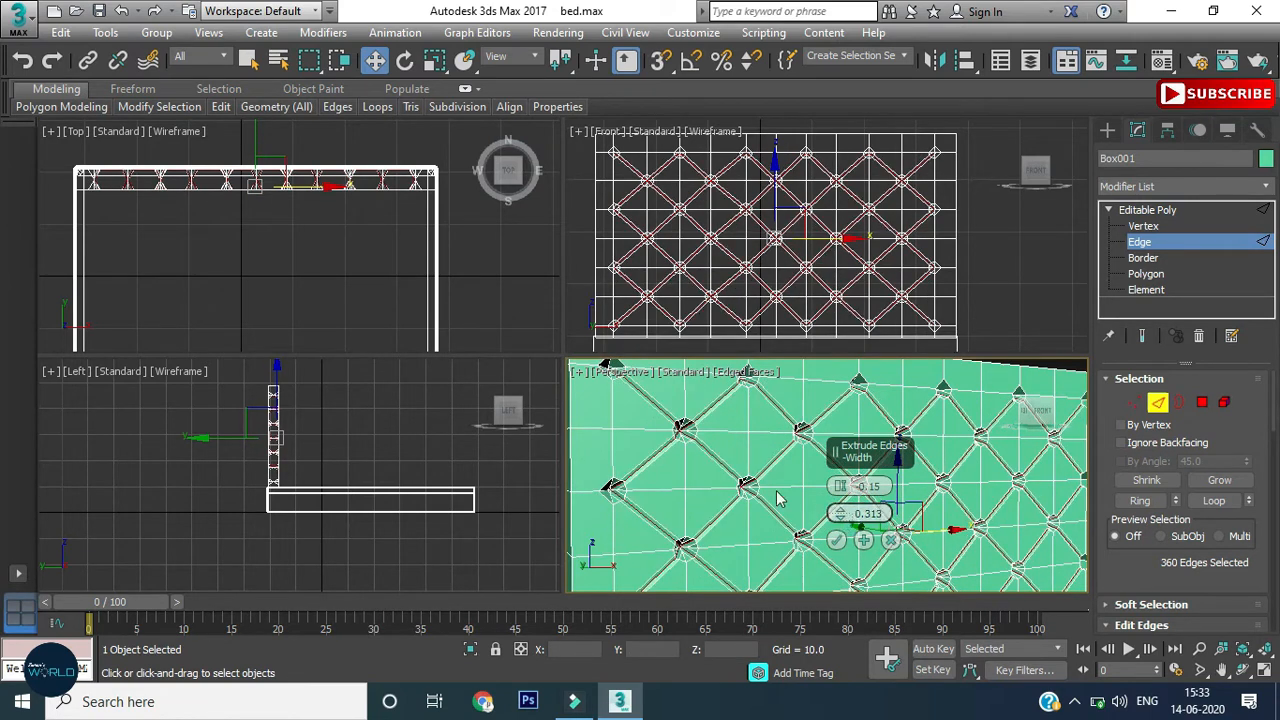
pyautogui.keyDown('alt'); pyautogui.moveTo(686, 444); pyautogui.dragTo(709, 465, button='middle'); pyautogui.keyUp('alt')
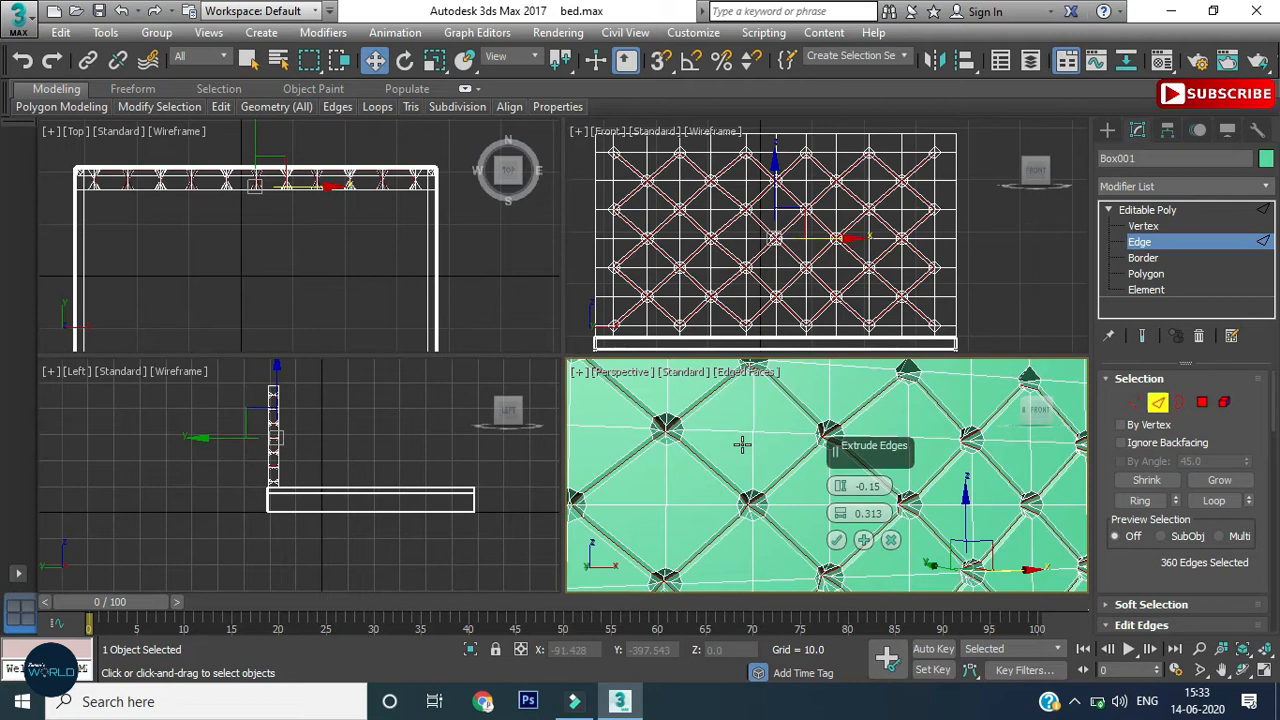
pyautogui.moveTo(742, 485)
pyautogui.keyDown('alt'); pyautogui.mouseDown(button='middle')
pyautogui.moveTo(772, 522)
pyautogui.moveTo(732, 506)
pyautogui.mouseUp(button='middle'); pyautogui.keyUp('alt')
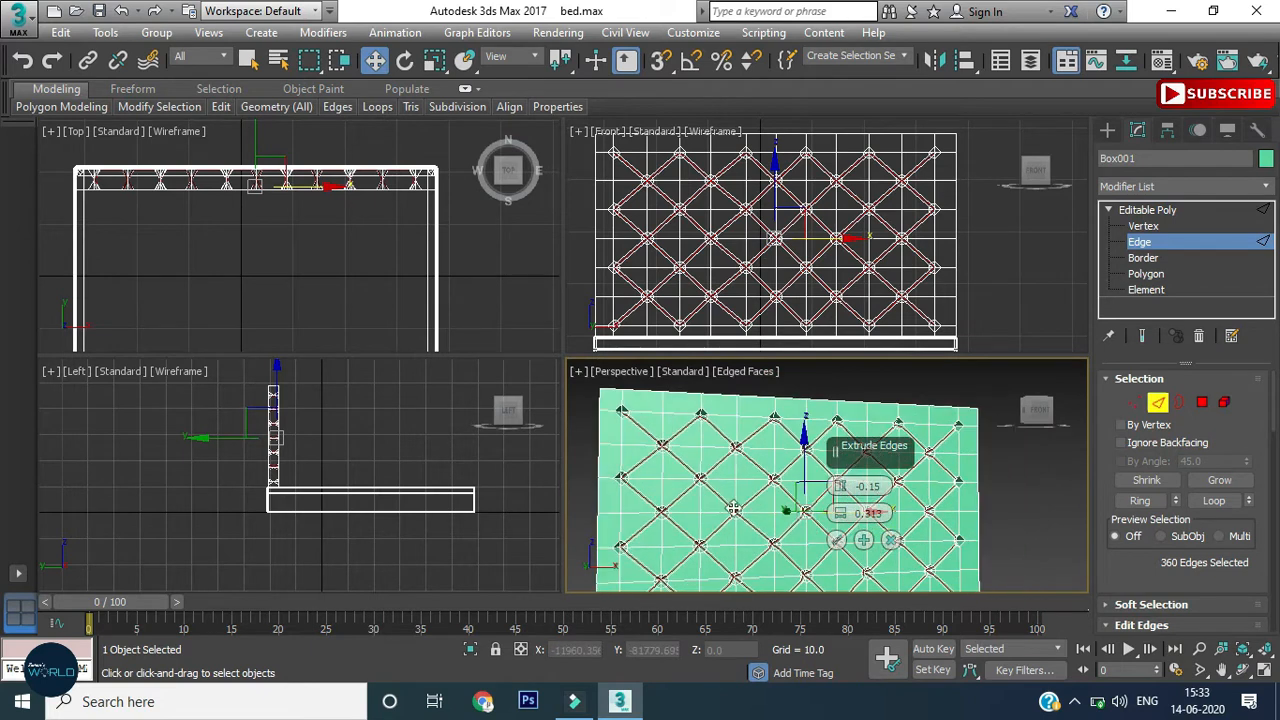
pyautogui.click(837, 541)
# Select the vertices at the diamond centres across the upper rows of the headboard's front face.
pyautogui.click(1142, 226)
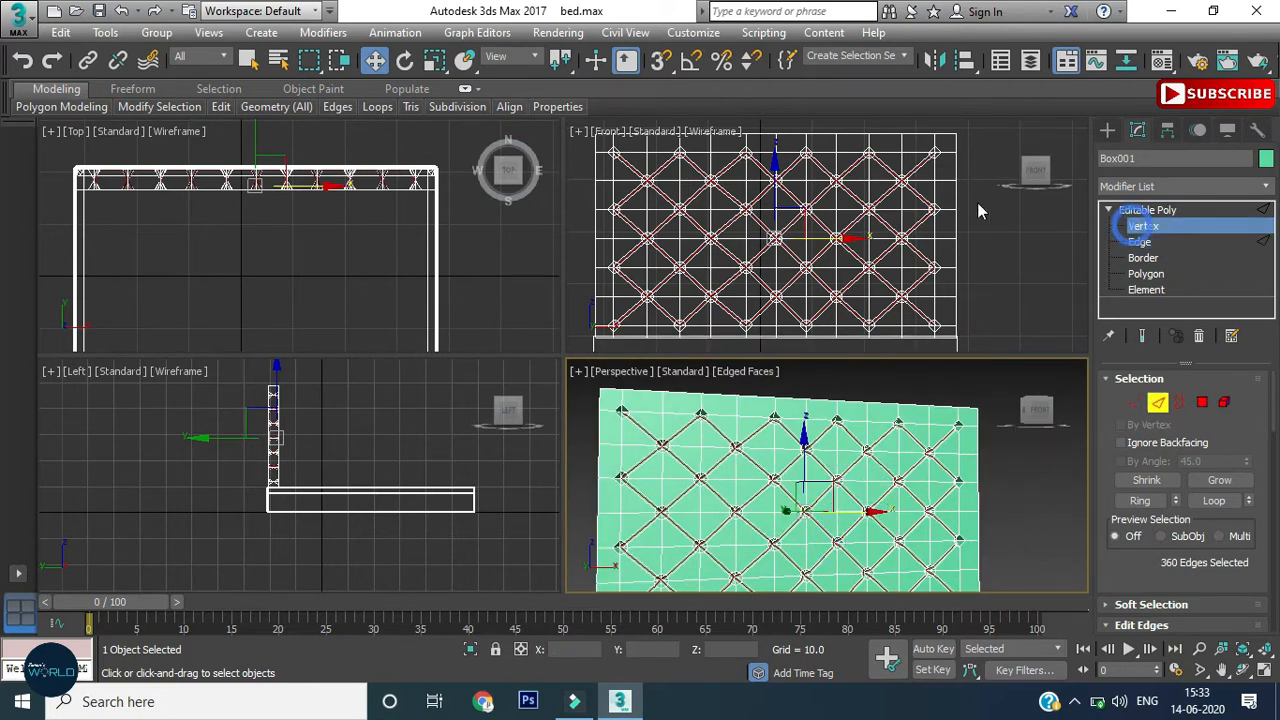
pyautogui.moveTo(690, 191); pyautogui.dragTo(713, 213, button='middle')
pyautogui.click(665, 185)
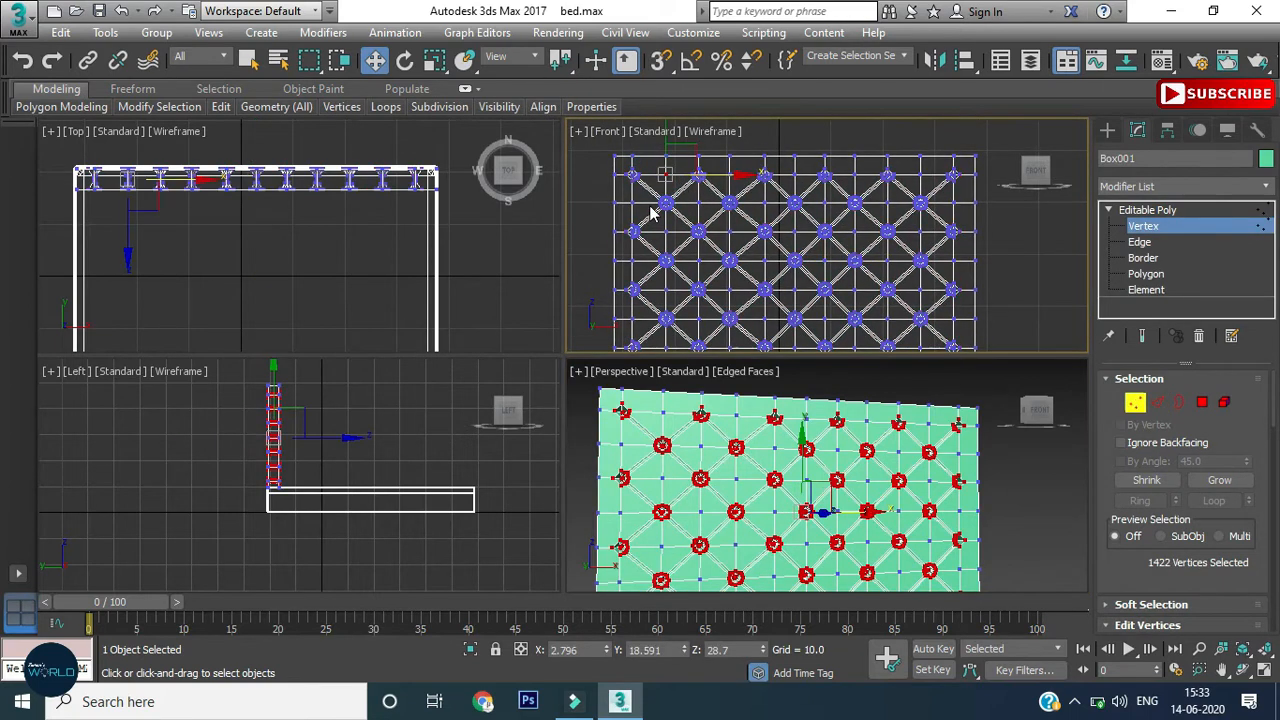
pyautogui.click(630, 192)
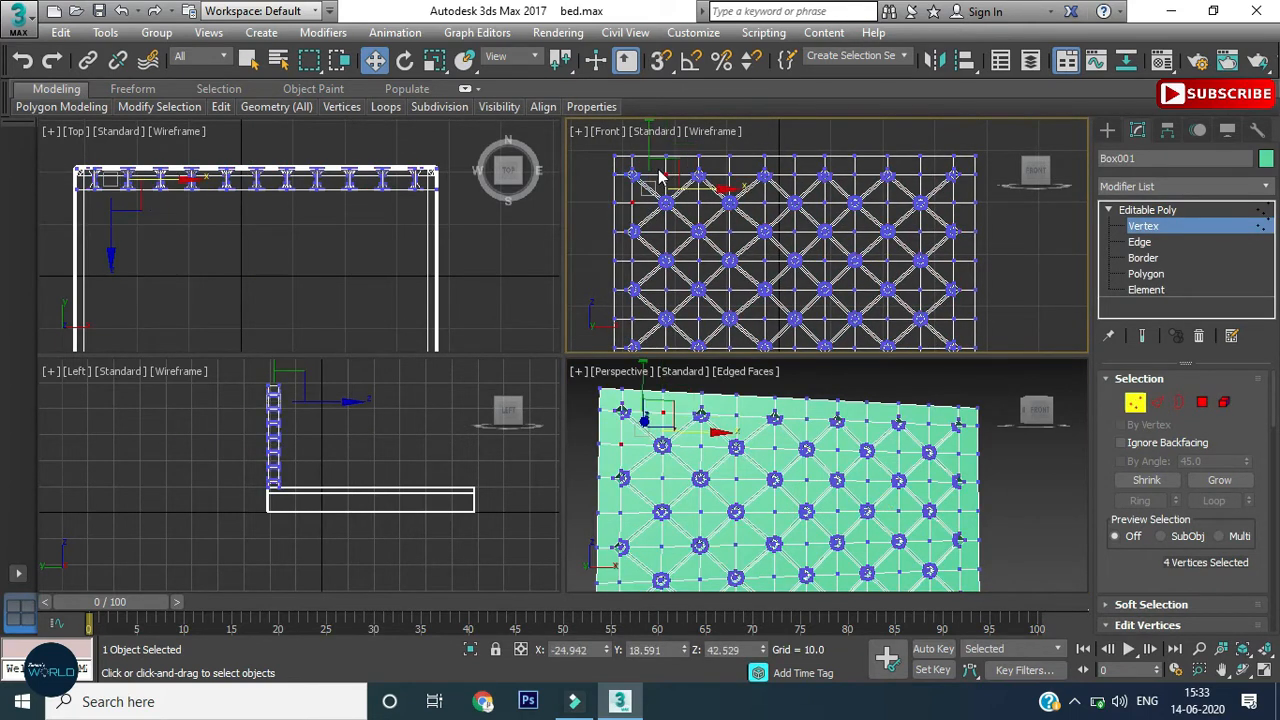
pyautogui.click(645, 200)
pyautogui.click(663, 207)
pyautogui.keyDown('ctrl'); pyautogui.moveTo(692, 199); pyautogui.dragTo(707, 212); pyautogui.keyUp('ctrl')
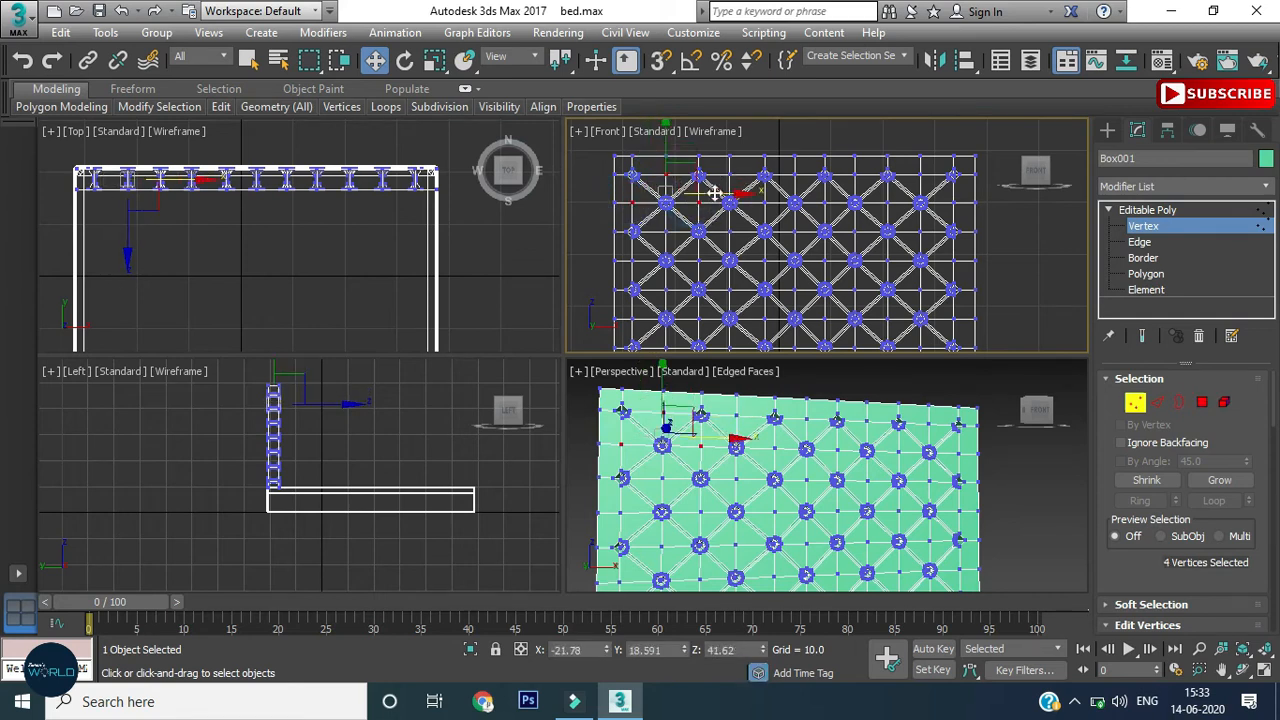
pyautogui.keyDown('ctrl'); pyautogui.moveTo(723, 166); pyautogui.dragTo(742, 190); pyautogui.keyUp('ctrl')
pyautogui.scroll(3, 780, 480)
pyautogui.keyDown('ctrl'); pyautogui.moveTo(942, 586); pyautogui.dragTo(884, 510); pyautogui.keyUp('ctrl')
pyautogui.keyDown('ctrl'); pyautogui.moveTo(788, 522); pyautogui.dragTo(829, 572); pyautogui.keyUp('ctrl')
pyautogui.scroll(2, 750, 268)
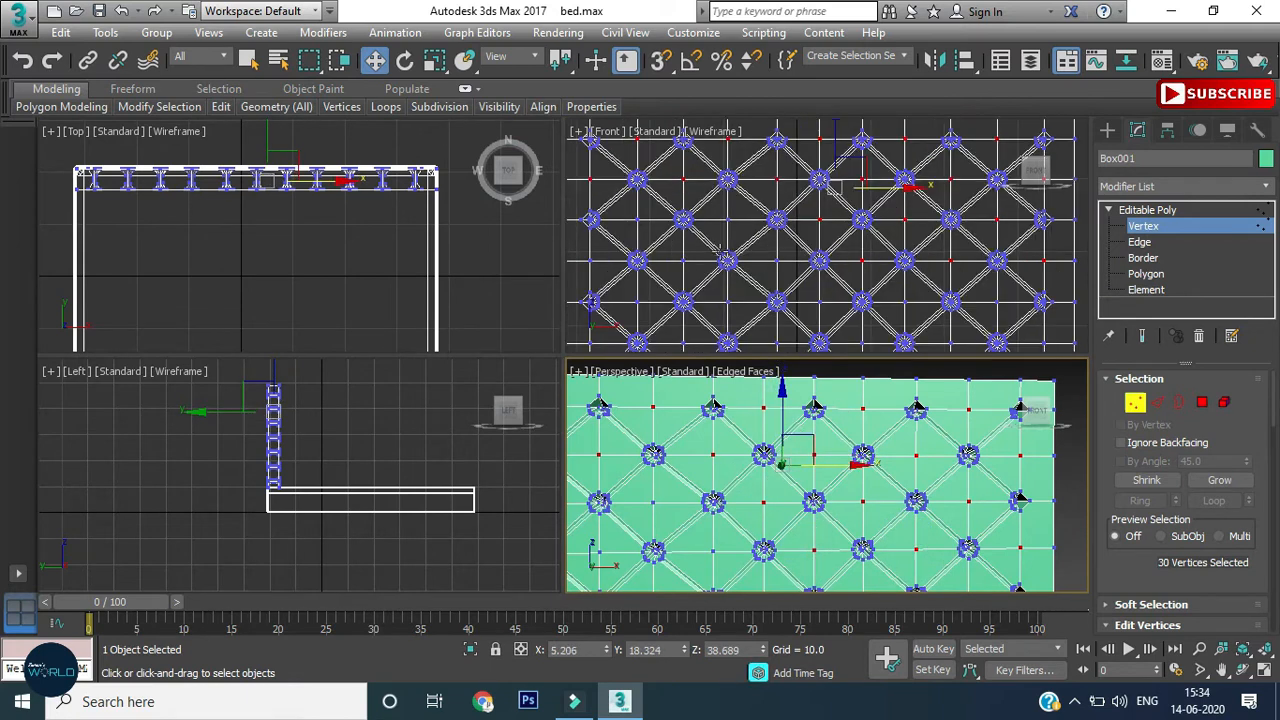
# Add the diamond-centre vertices in the middle and lower-left rows of the headboard to the vertex selection.
pyautogui.keyDown('ctrl'); pyautogui.moveTo(741, 204); pyautogui.dragTo(709, 234); pyautogui.keyUp('ctrl')
pyautogui.keyDown('ctrl'); pyautogui.moveTo(616, 197); pyautogui.dragTo(667, 282); pyautogui.keyUp('ctrl')
pyautogui.keyDown('ctrl'); pyautogui.moveTo(653, 232); pyautogui.dragTo(744, 312); pyautogui.keyUp('ctrl')
pyautogui.moveTo(801, 276); pyautogui.dragTo(821, 213, button='middle')
pyautogui.keyDown('ctrl'); pyautogui.moveTo(786, 187); pyautogui.dragTo(805, 207); pyautogui.keyUp('ctrl')
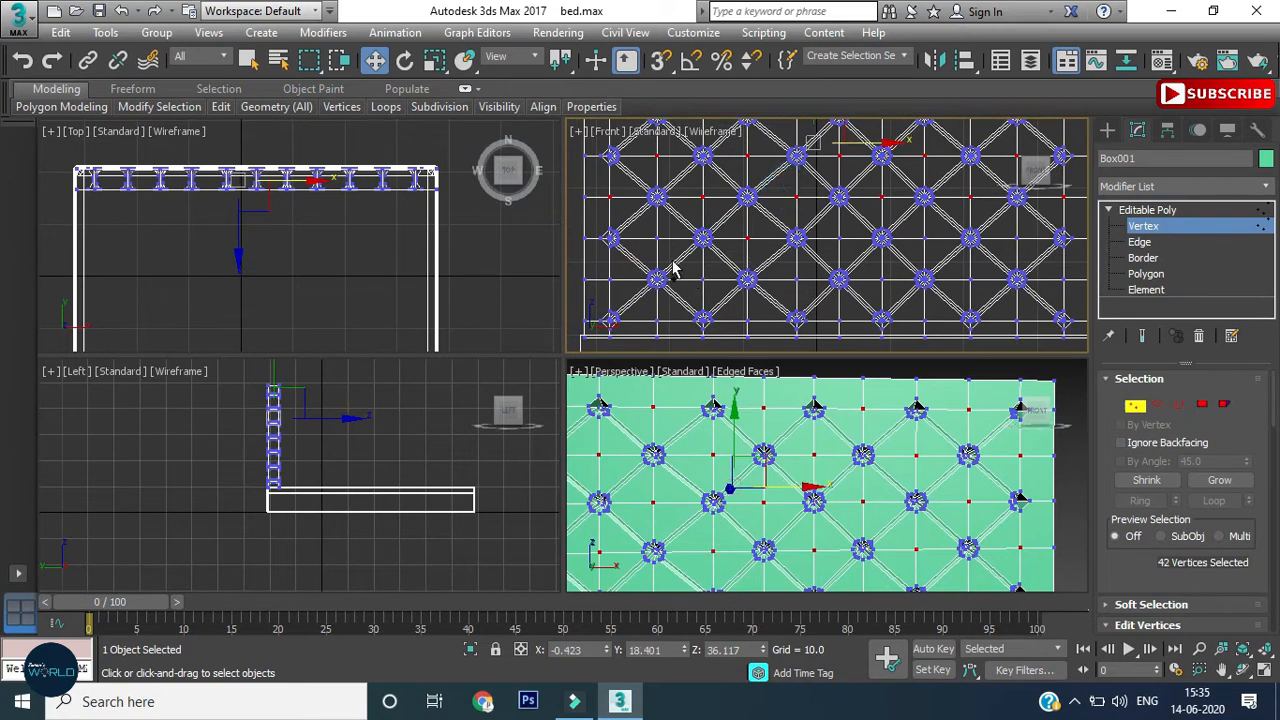
pyautogui.keyDown('ctrl'); pyautogui.moveTo(648, 228); pyautogui.dragTo(666, 252); pyautogui.keyUp('ctrl')
pyautogui.keyDown('ctrl'); pyautogui.moveTo(574, 254); pyautogui.dragTo(622, 288); pyautogui.keyUp('ctrl')
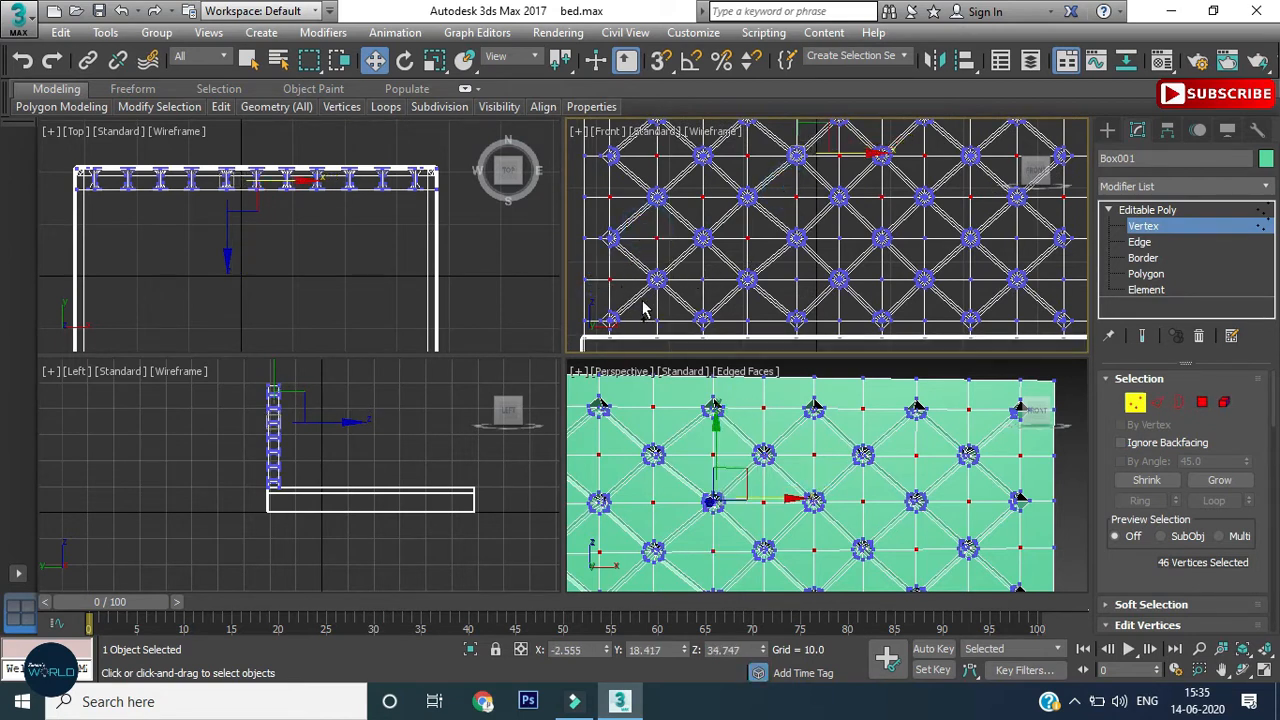
pyautogui.moveTo(677, 297); pyautogui.dragTo(698, 248, button='middle')
pyautogui.keyDown('ctrl'); pyautogui.moveTo(679, 227); pyautogui.dragTo(716, 260); pyautogui.keyUp('ctrl')
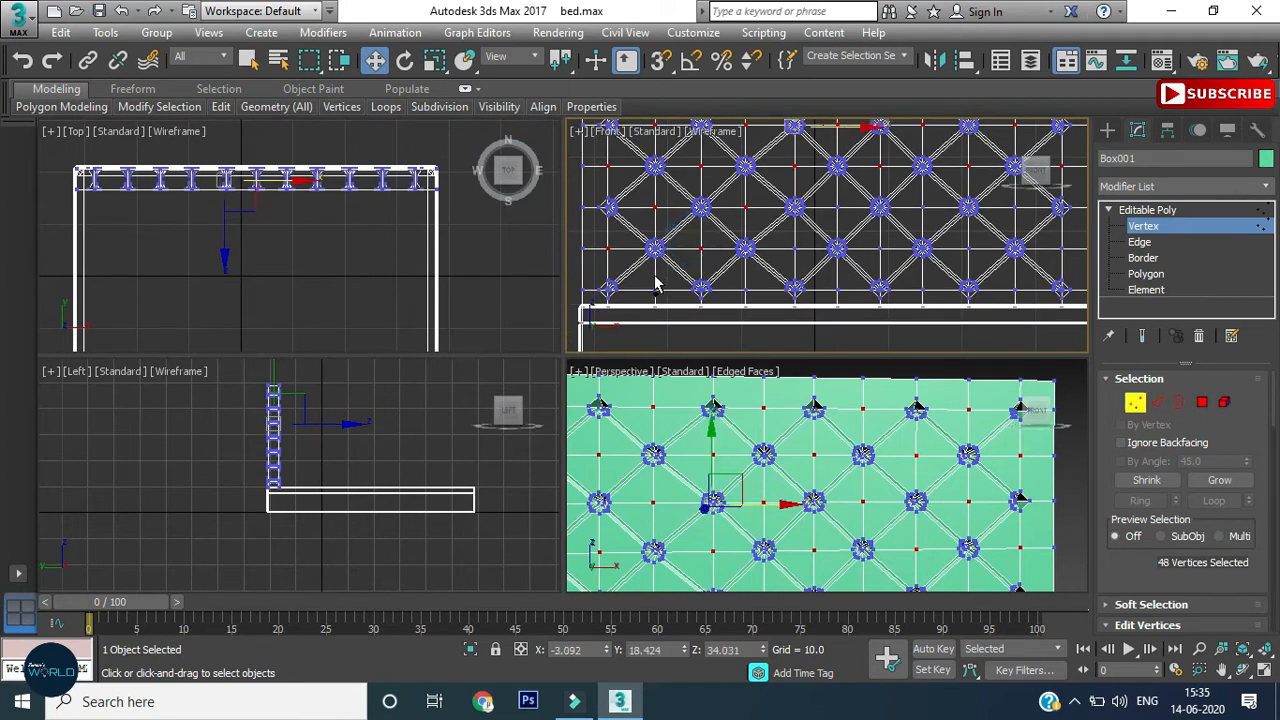
# Add the remaining diamond-centre vertices along the headboard's bottom rows and lower-right side to the selection.
pyautogui.keyDown('ctrl'); pyautogui.moveTo(667, 297); pyautogui.dragTo(670, 301); pyautogui.keyUp('ctrl')
pyautogui.keyDown('ctrl'); pyautogui.moveTo(733, 275); pyautogui.dragTo(760, 301); pyautogui.keyUp('ctrl')
pyautogui.keyDown('ctrl'); pyautogui.moveTo(783, 241); pyautogui.dragTo(806, 258); pyautogui.keyUp('ctrl')
pyautogui.keyDown('ctrl'); pyautogui.moveTo(826, 200); pyautogui.dragTo(932, 296); pyautogui.keyUp('ctrl')
pyautogui.keyDown('ctrl'); pyautogui.moveTo(961, 241); pyautogui.dragTo(975, 255); pyautogui.keyUp('ctrl')
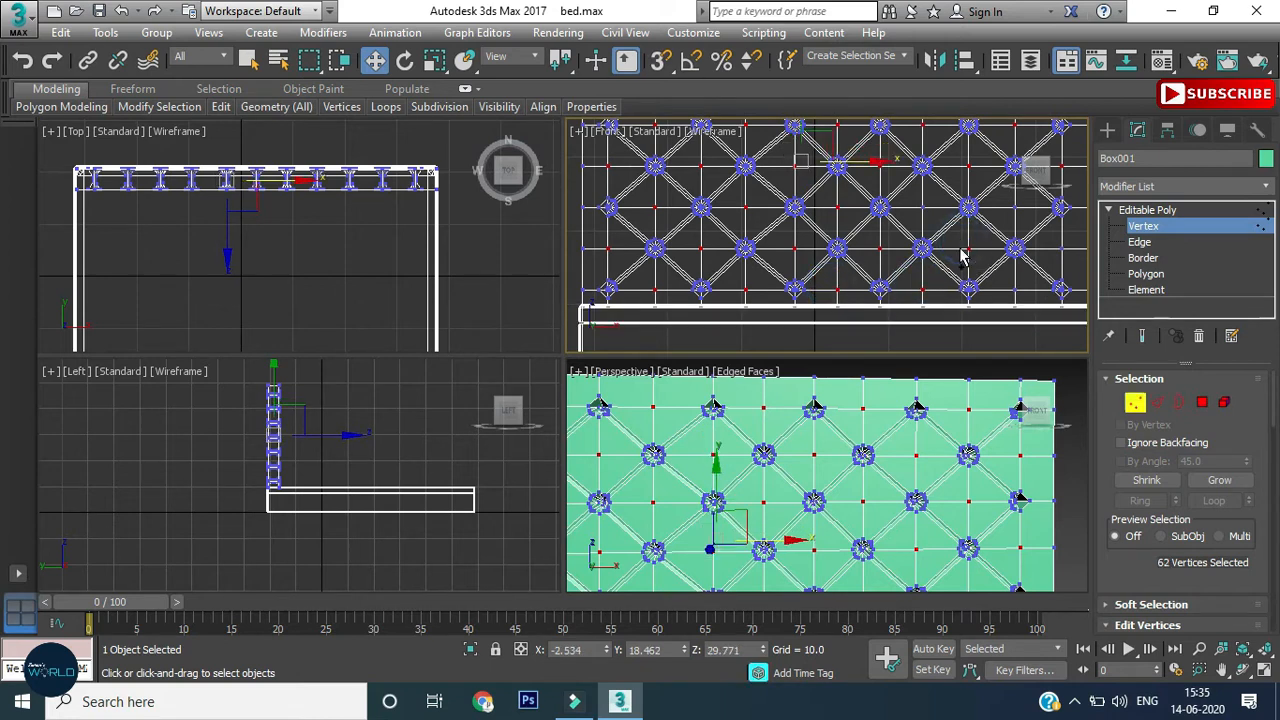
pyautogui.keyDown('ctrl'); pyautogui.moveTo(911, 200); pyautogui.dragTo(932, 216); pyautogui.keyUp('ctrl')
pyautogui.moveTo(922, 213); pyautogui.dragTo(787, 238, button='middle')
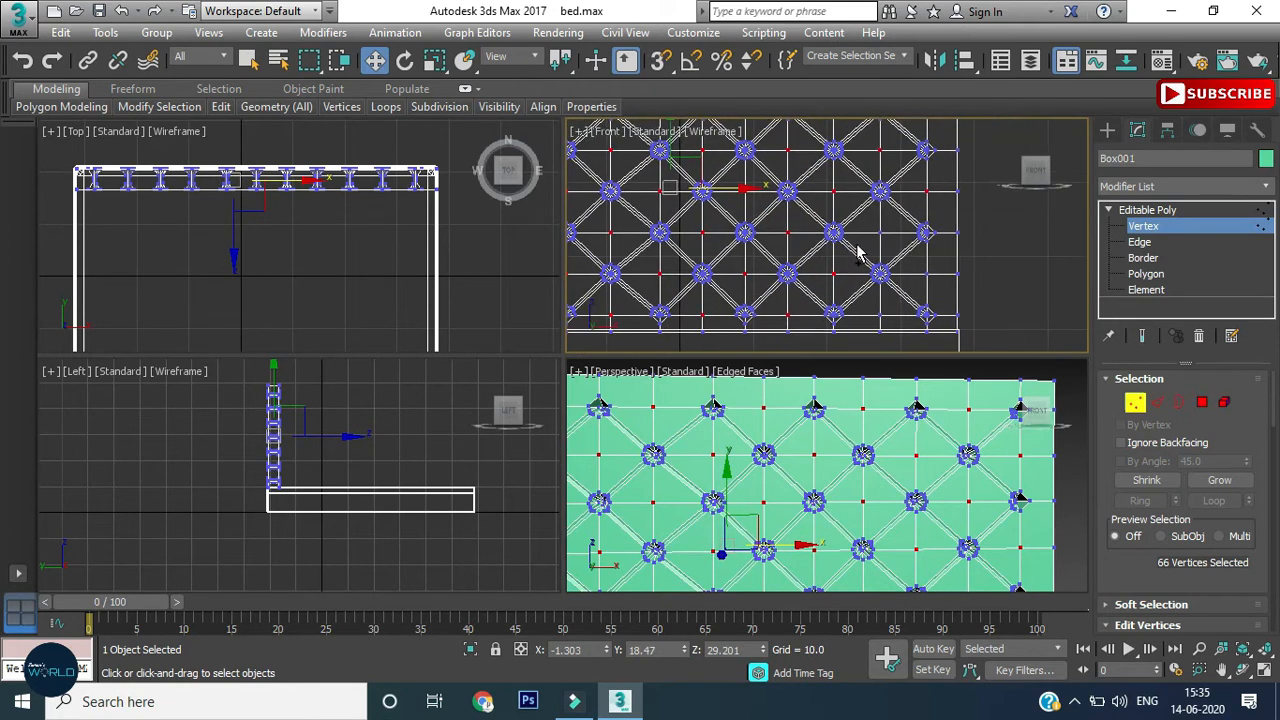
pyautogui.keyDown('ctrl'); pyautogui.moveTo(872, 229); pyautogui.dragTo(888, 244); pyautogui.keyUp('ctrl')
pyautogui.keyDown('ctrl'); pyautogui.moveTo(868, 305); pyautogui.dragTo(892, 328); pyautogui.keyUp('ctrl')
pyautogui.keyDown('ctrl'); pyautogui.moveTo(936, 290); pyautogui.dragTo(905, 250); pyautogui.keyUp('ctrl')
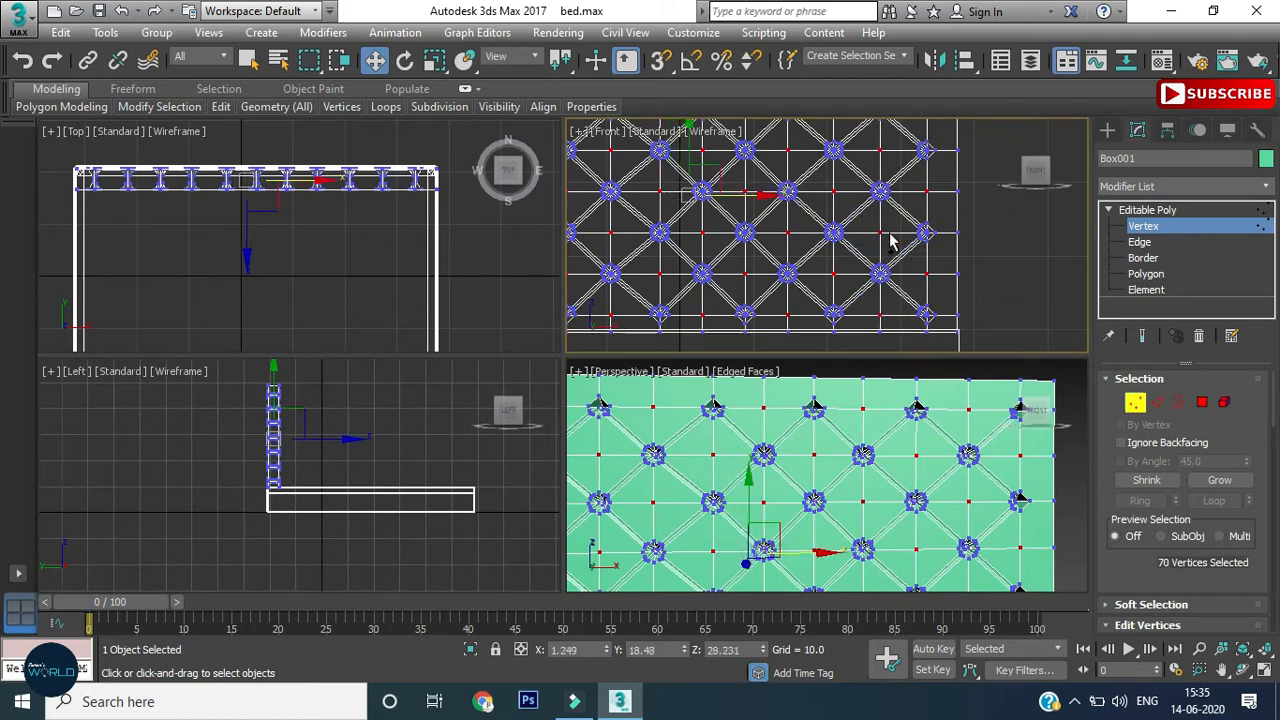
# Pull the selected diamond-centre vertices out from the headboard's front face by about 2.7 units along the Y axis.
pyautogui.scroll(-3, 865, 208)
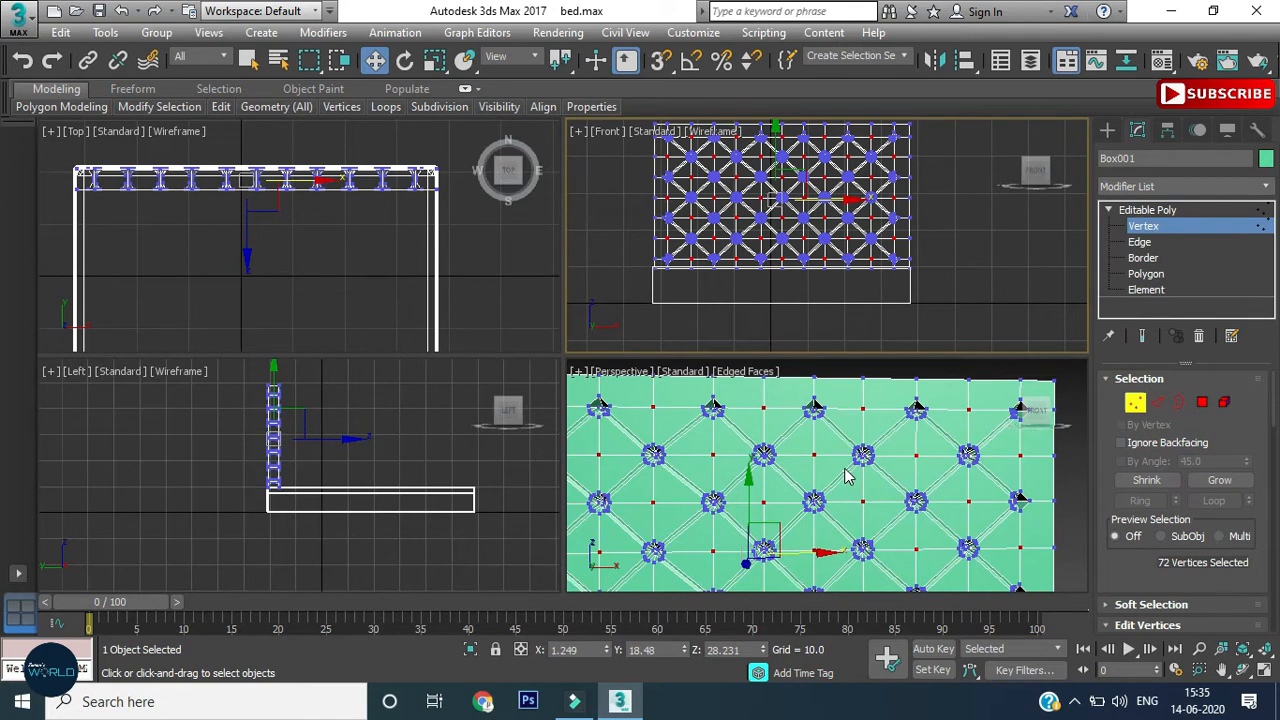
pyautogui.scroll(4, 307, 440)
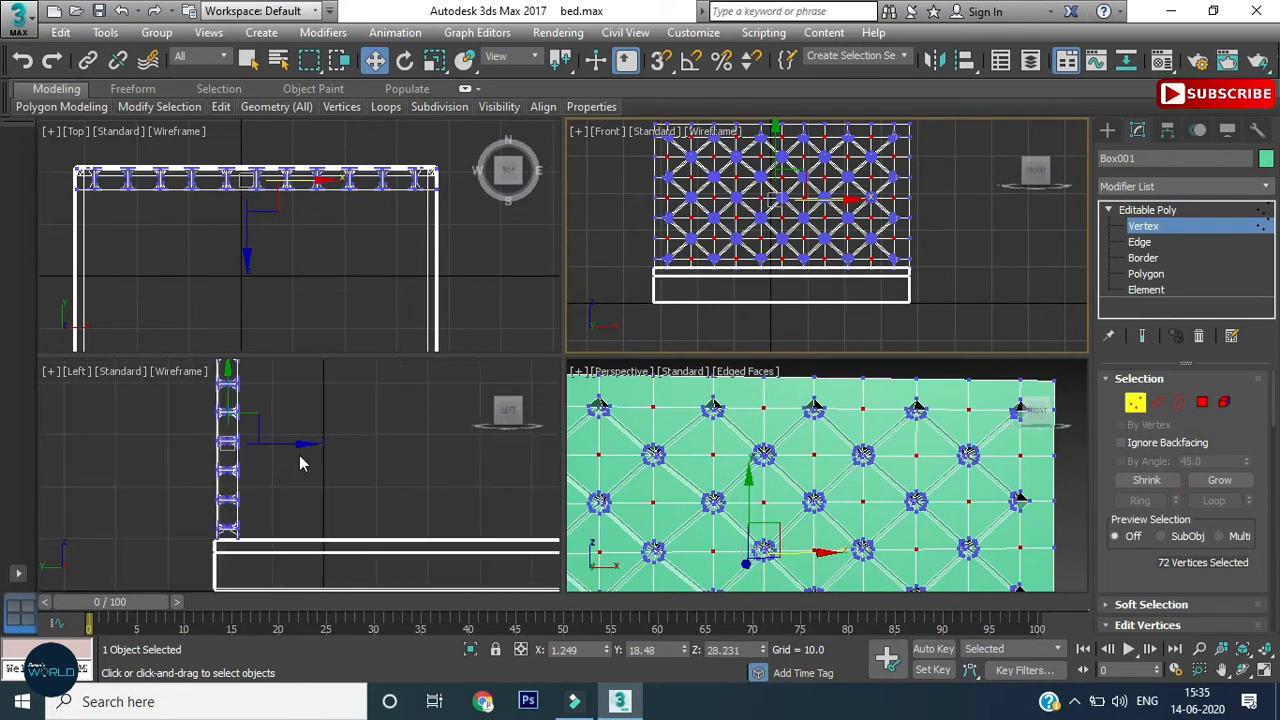
pyautogui.moveTo(311, 473); pyautogui.dragTo(330, 473)
pyautogui.scroll(-3, 750, 500)
pyautogui.moveTo(771, 494); pyautogui.dragTo(898, 503, button='middle')
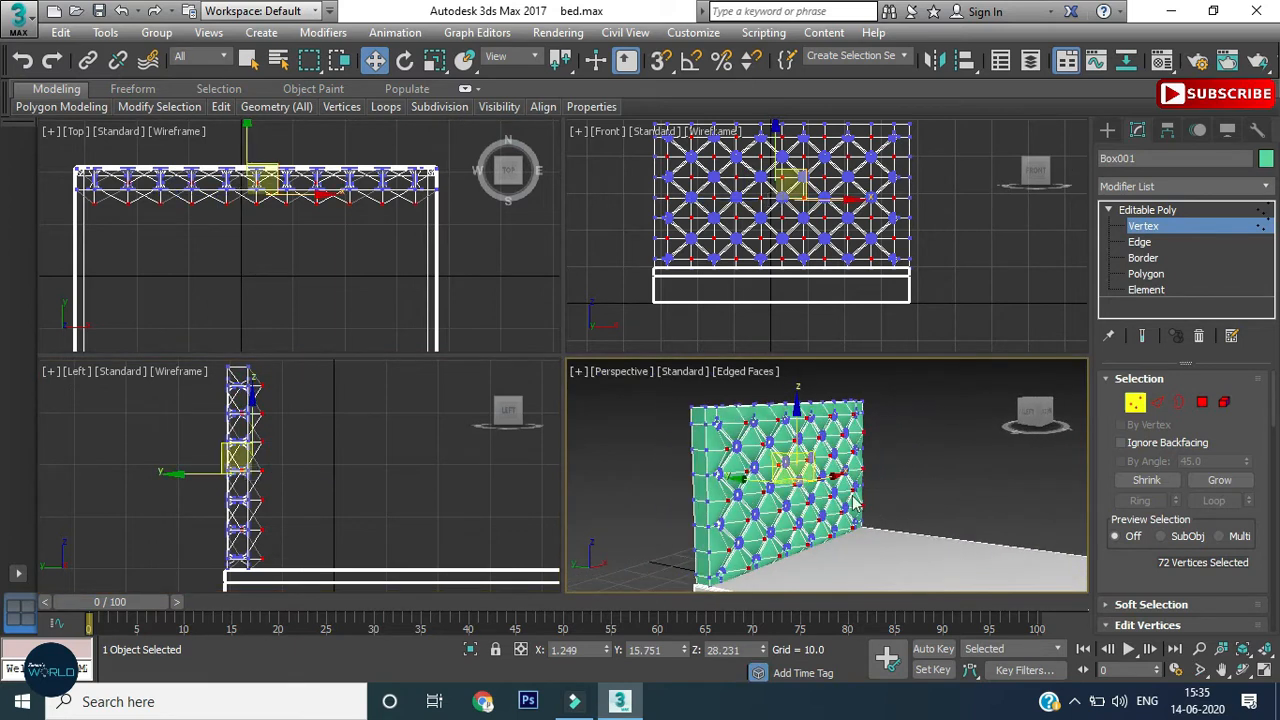
# Turn grid snapping off and fine-tune the depth of the pulled-out vertices to about Y 15.9.
pyautogui.press('s')
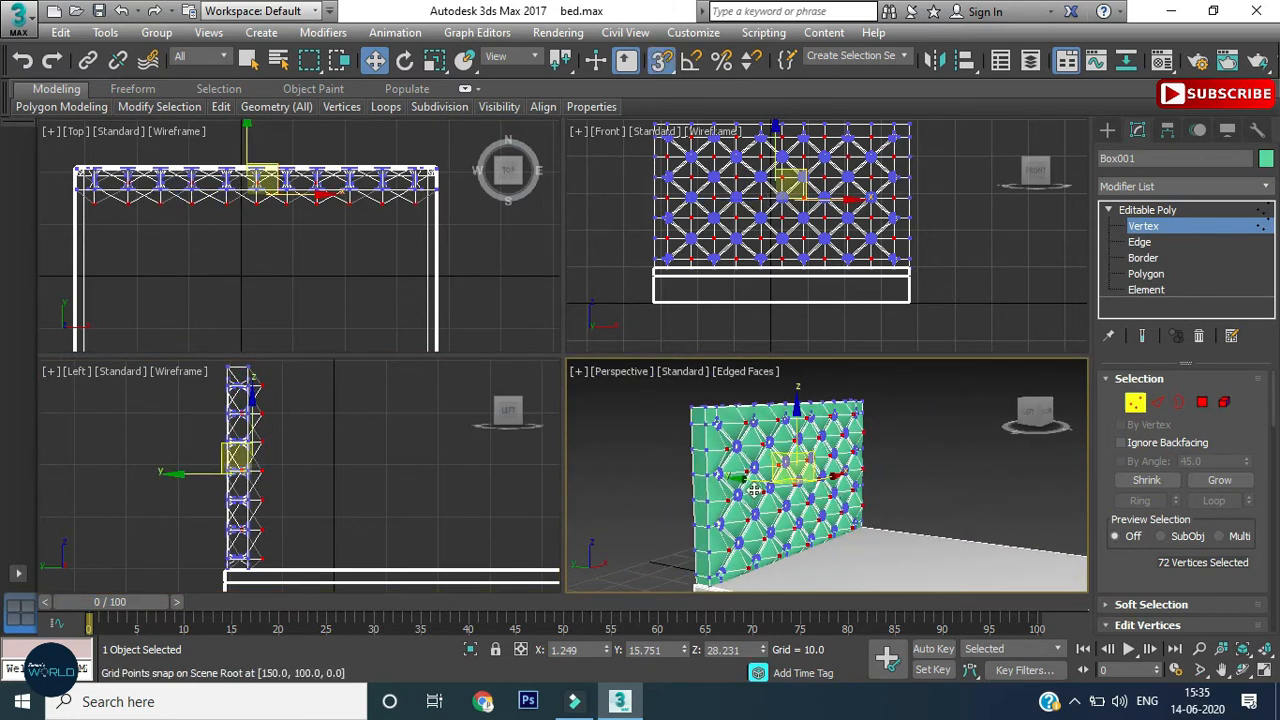
pyautogui.click(195, 480)
pyautogui.hotkey('ctrl', 'a')
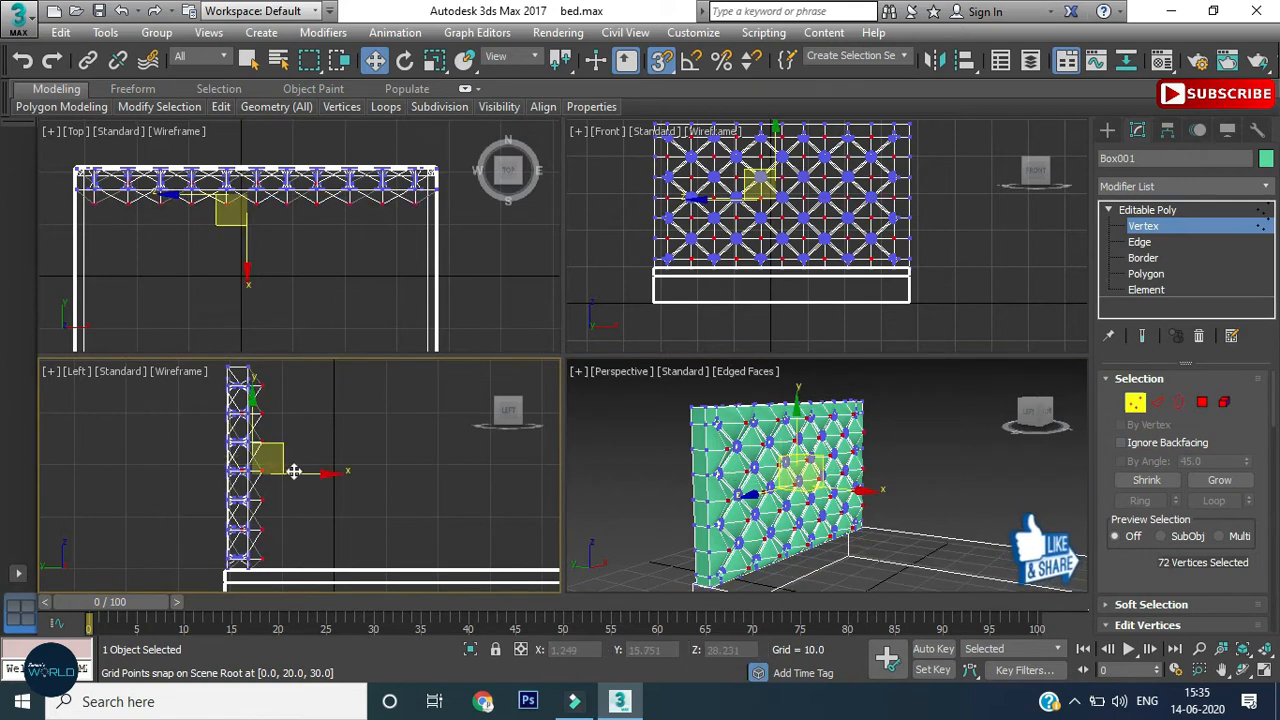
pyautogui.click(663, 65)
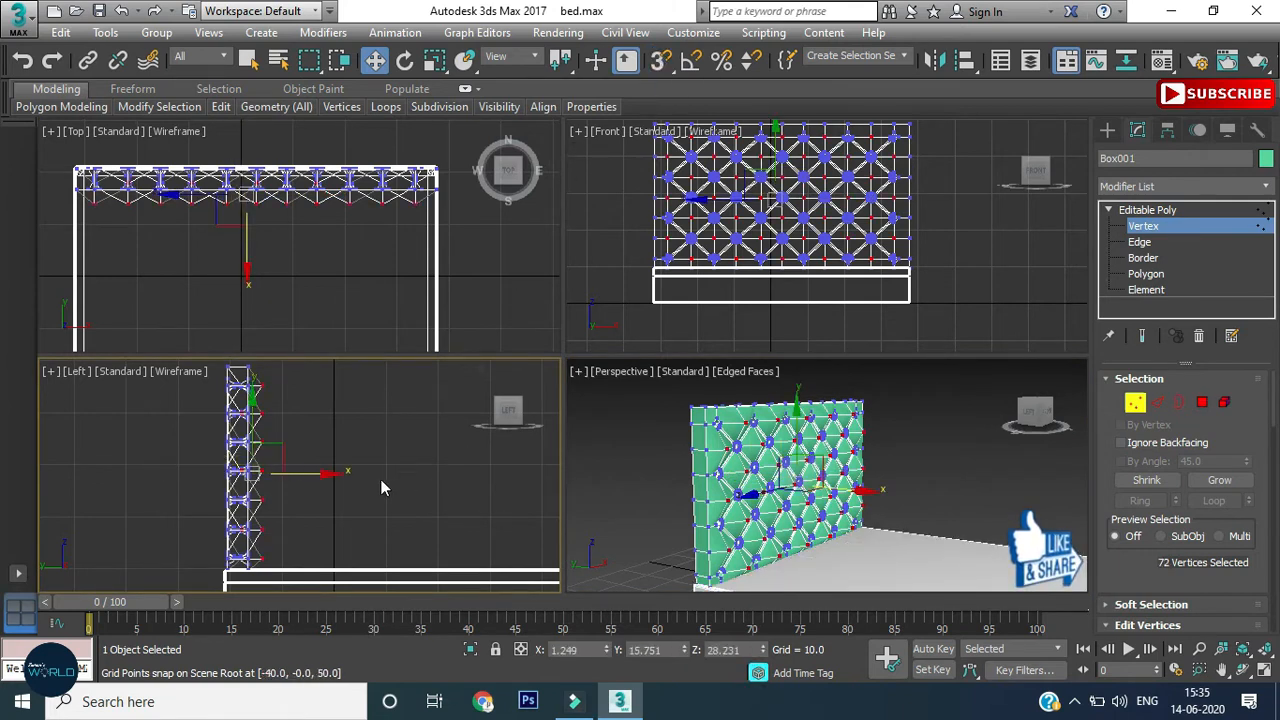
pyautogui.moveTo(323, 474); pyautogui.dragTo(329, 476)
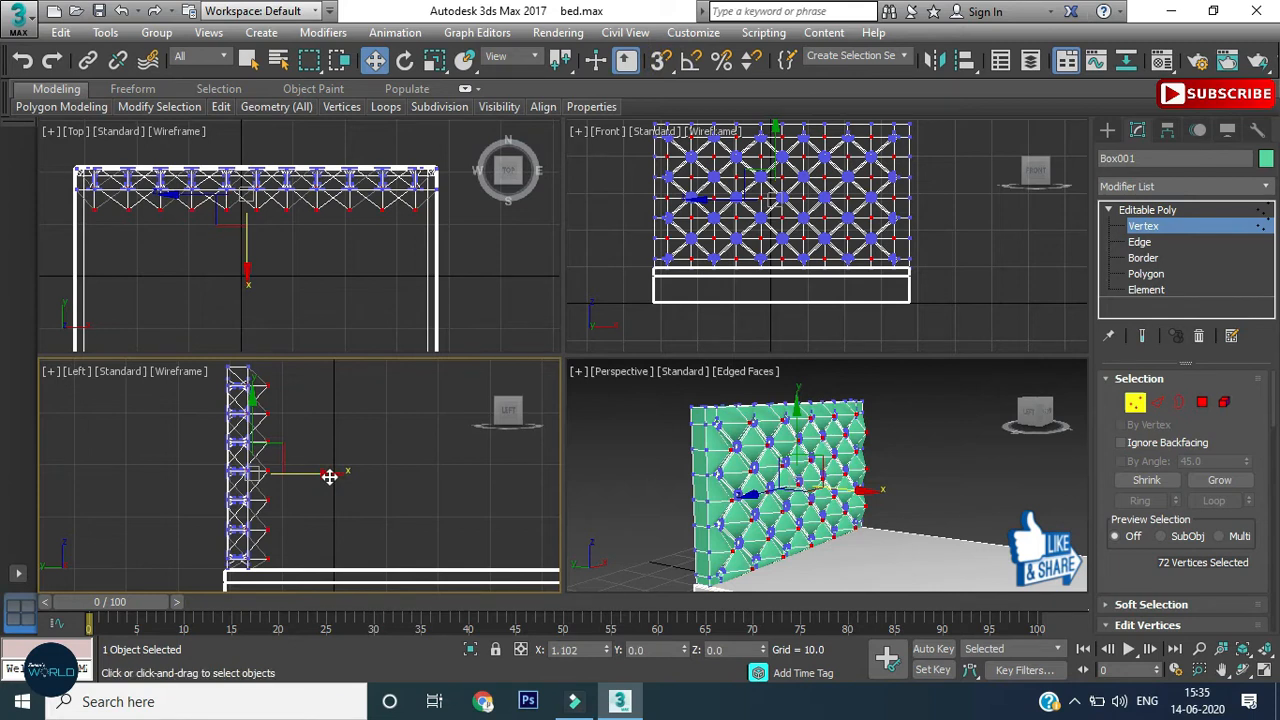
pyautogui.moveTo(329, 476); pyautogui.dragTo(322, 475)
pyautogui.click(323, 475)
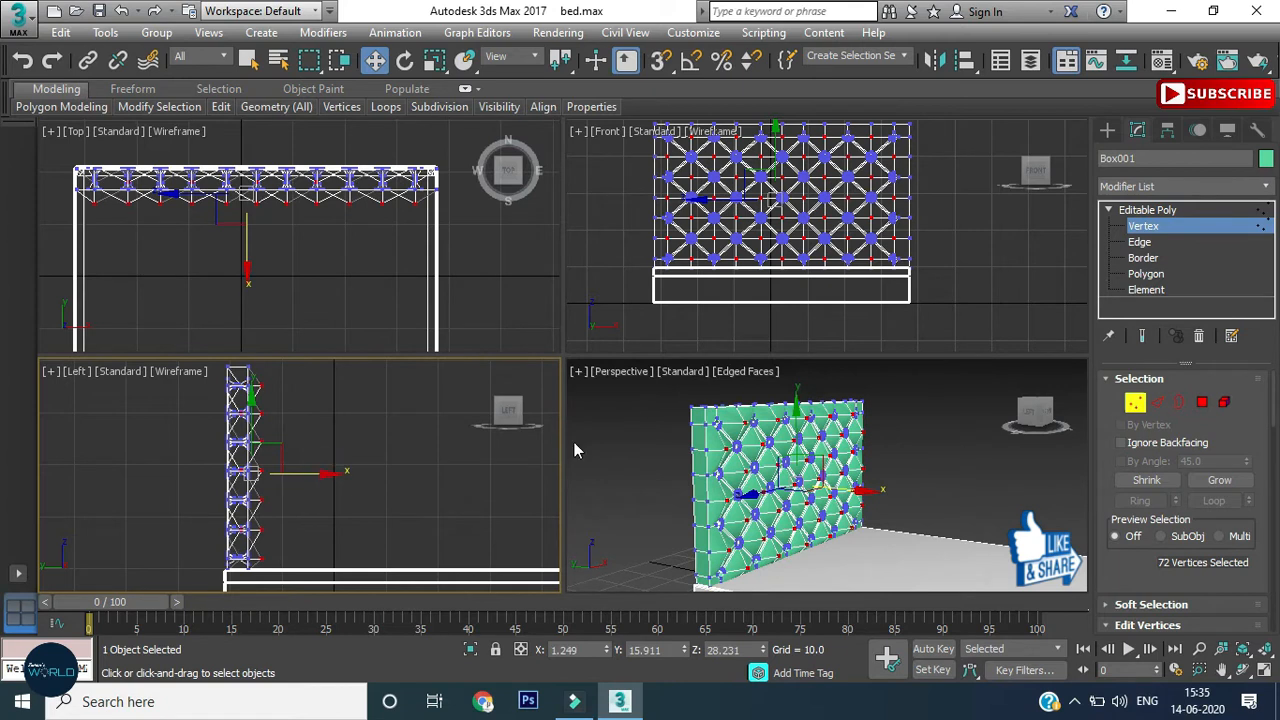
# Leave vertex editing and add a TurboSmooth modifier to the headboard.
pyautogui.click(1161, 223)
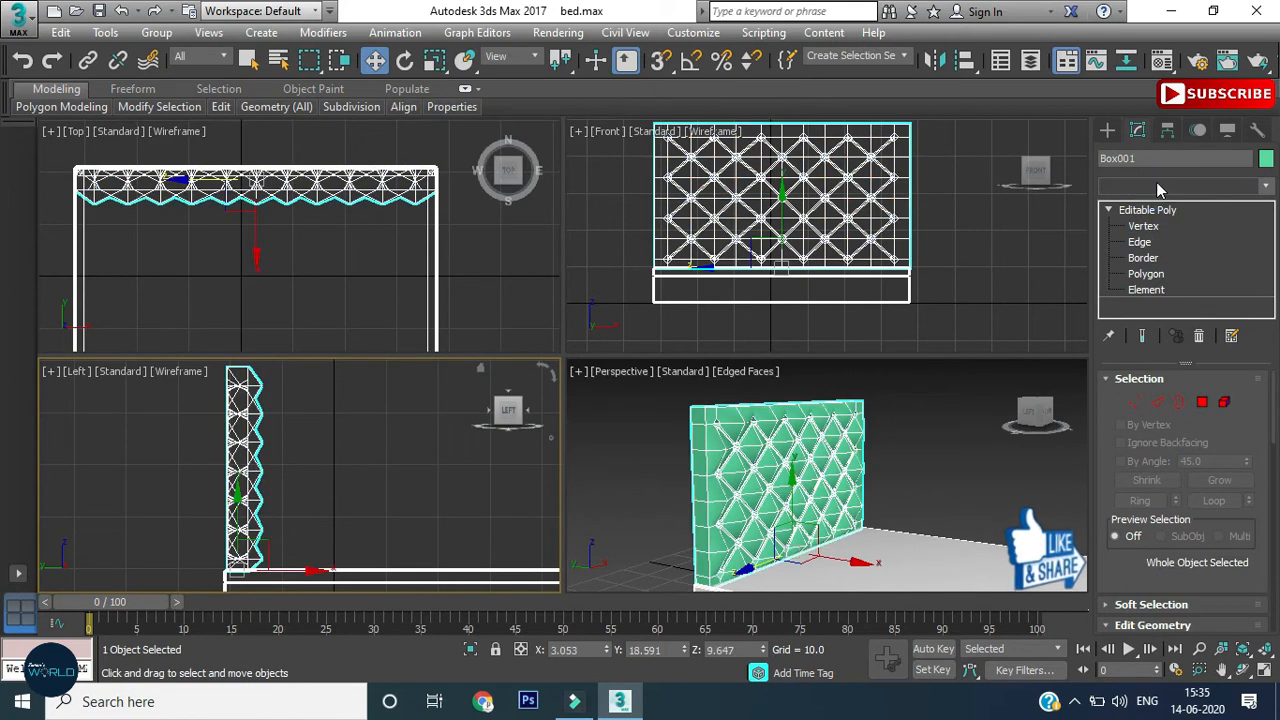
pyautogui.click(1148, 183)
pyautogui.press('t')
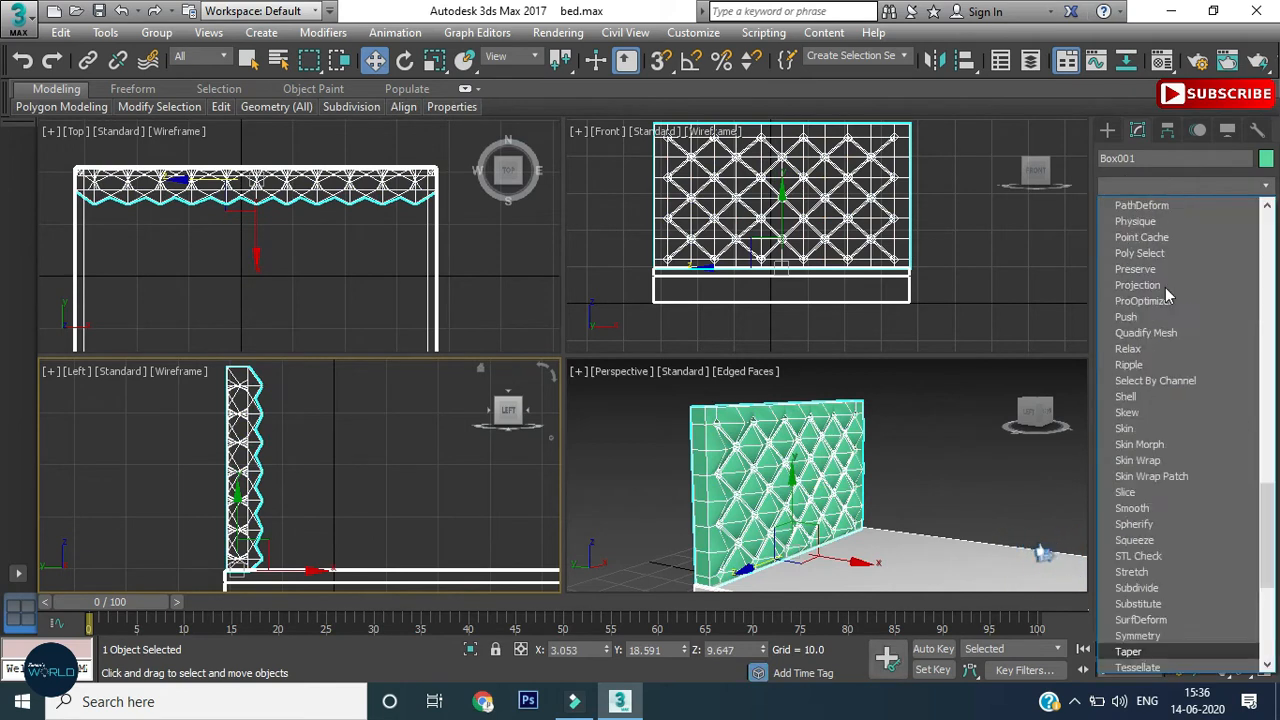
pyautogui.scroll(-6, 1165, 292)
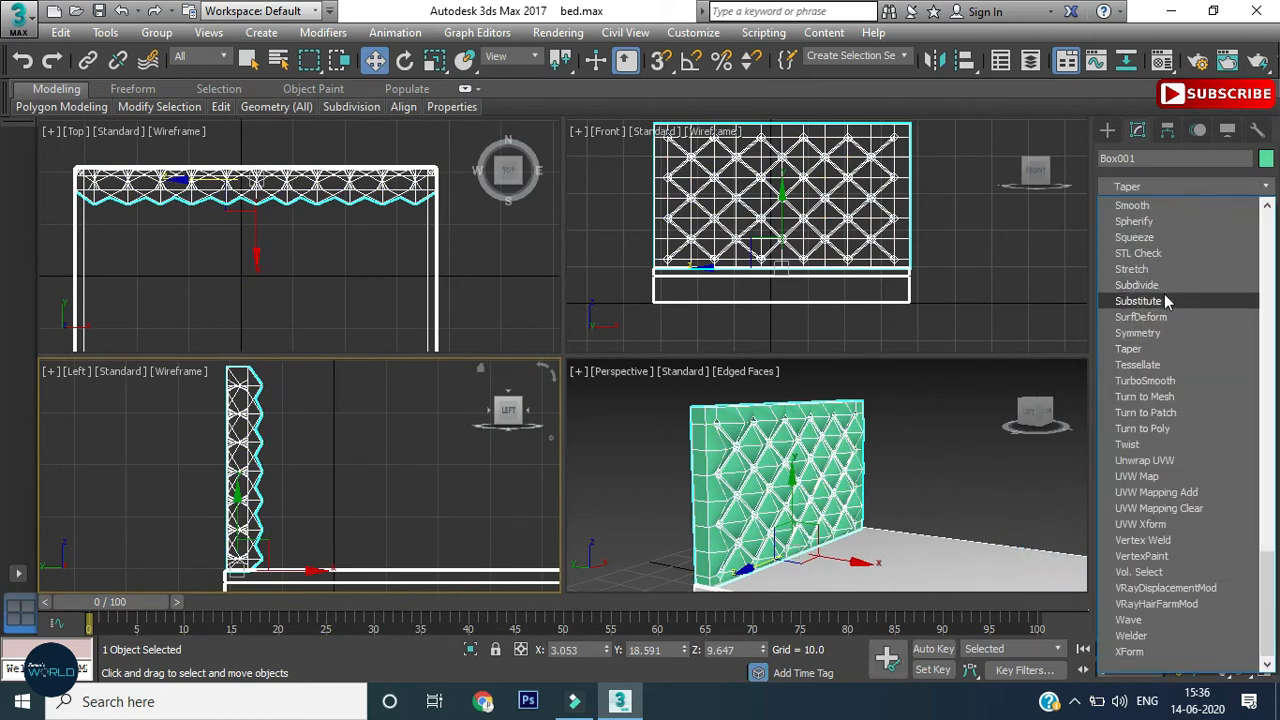
pyautogui.click(1150, 381)
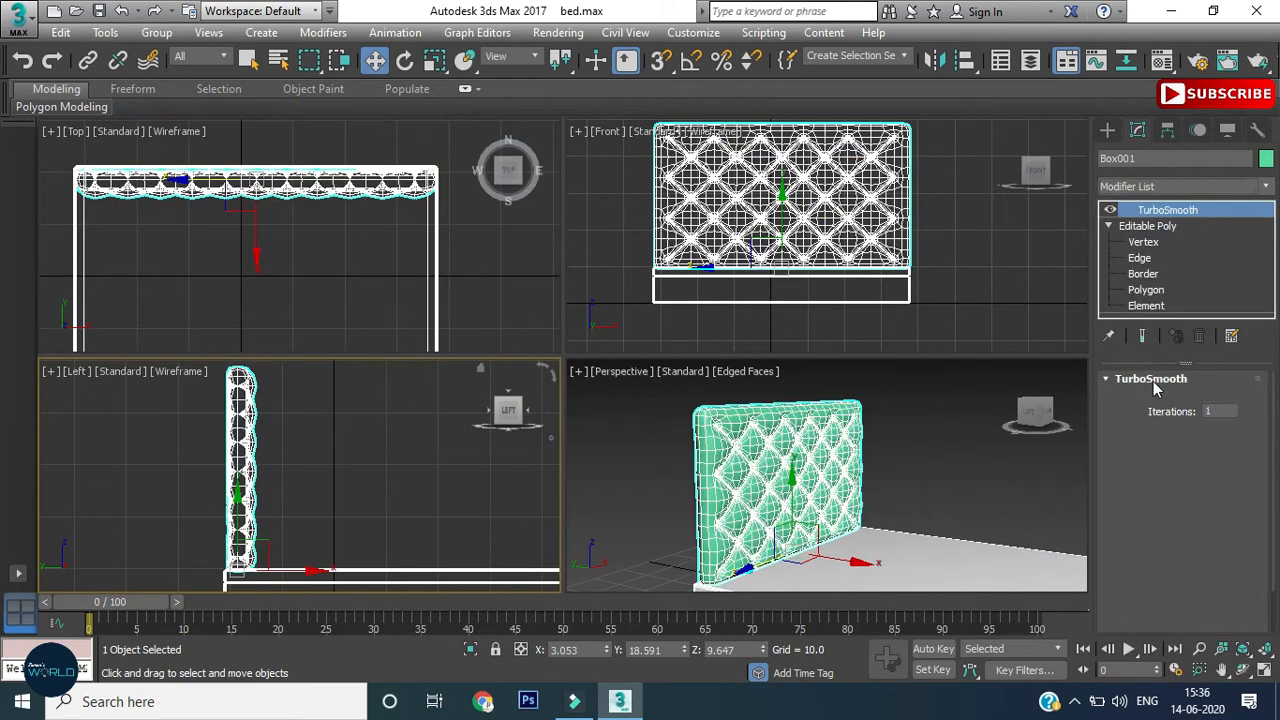
# Hide the edge overlay in the perspective view to check the smoothed headboard, and save the scene.
pyautogui.rightClick(921, 467)
pyautogui.press('F4')
pyautogui.keyDown('alt'); pyautogui.moveTo(892, 459); pyautogui.dragTo(878, 484, button='middle'); pyautogui.keyUp('alt')
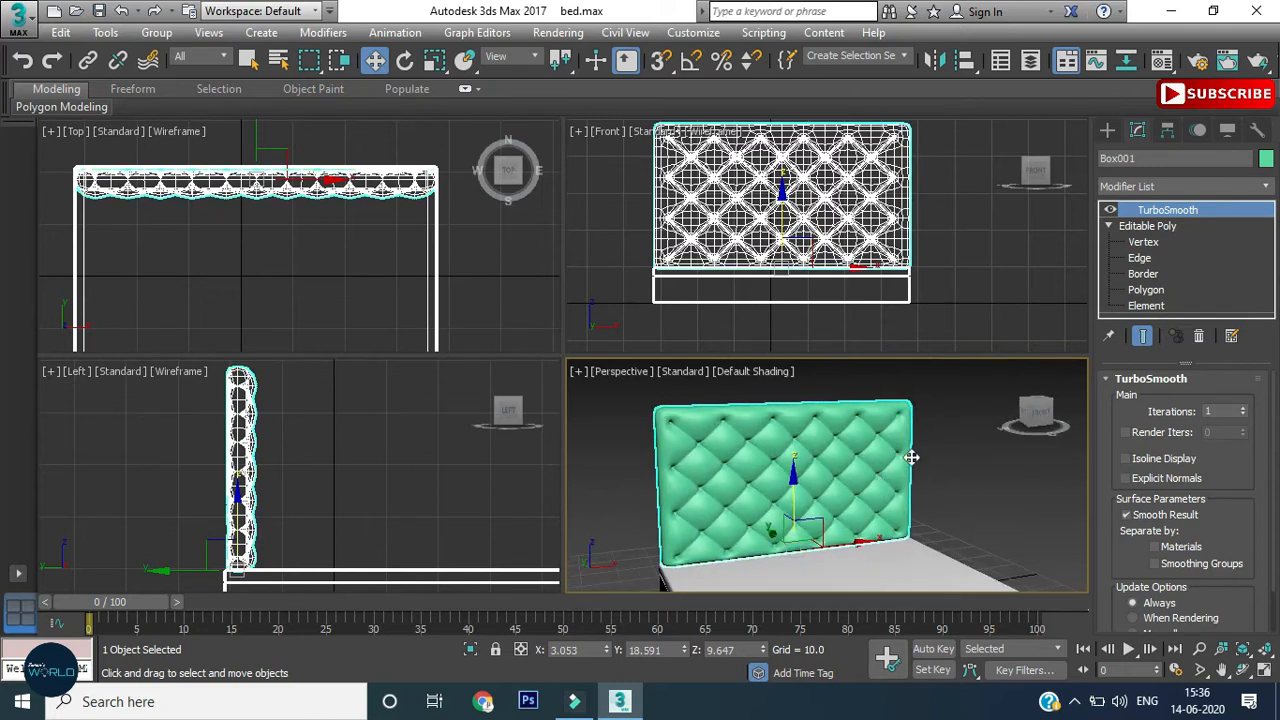
pyautogui.rightClick(980, 346)
pyautogui.hotkey('ctrl', 's')
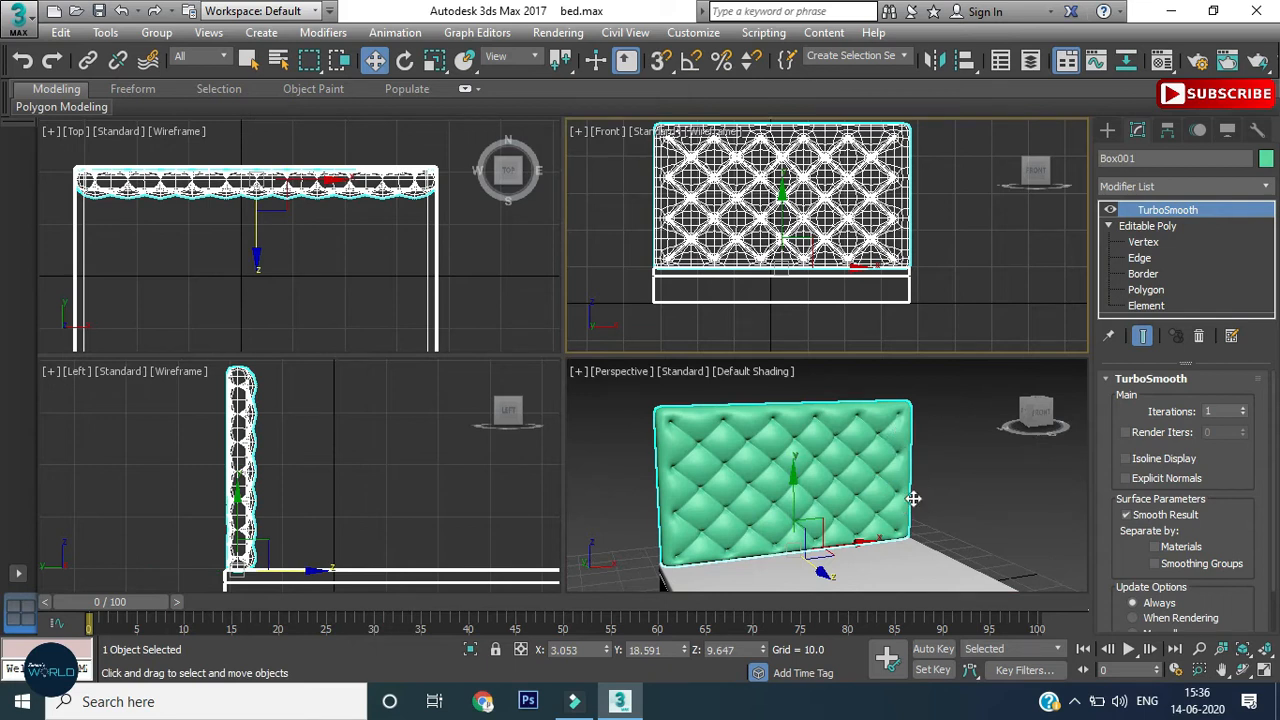
pyautogui.click(1140, 258)
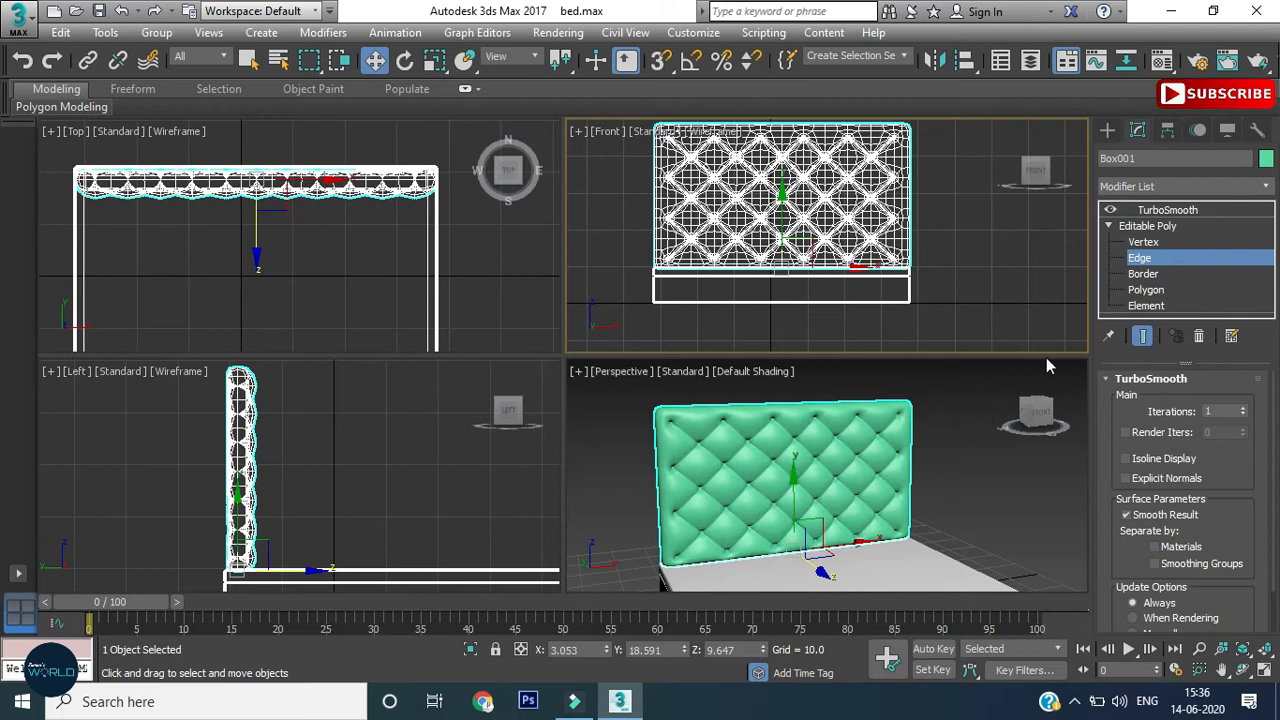
pyautogui.rightClick(683, 485)
pyautogui.press('F4')
pyautogui.scroll(3, 675, 493)
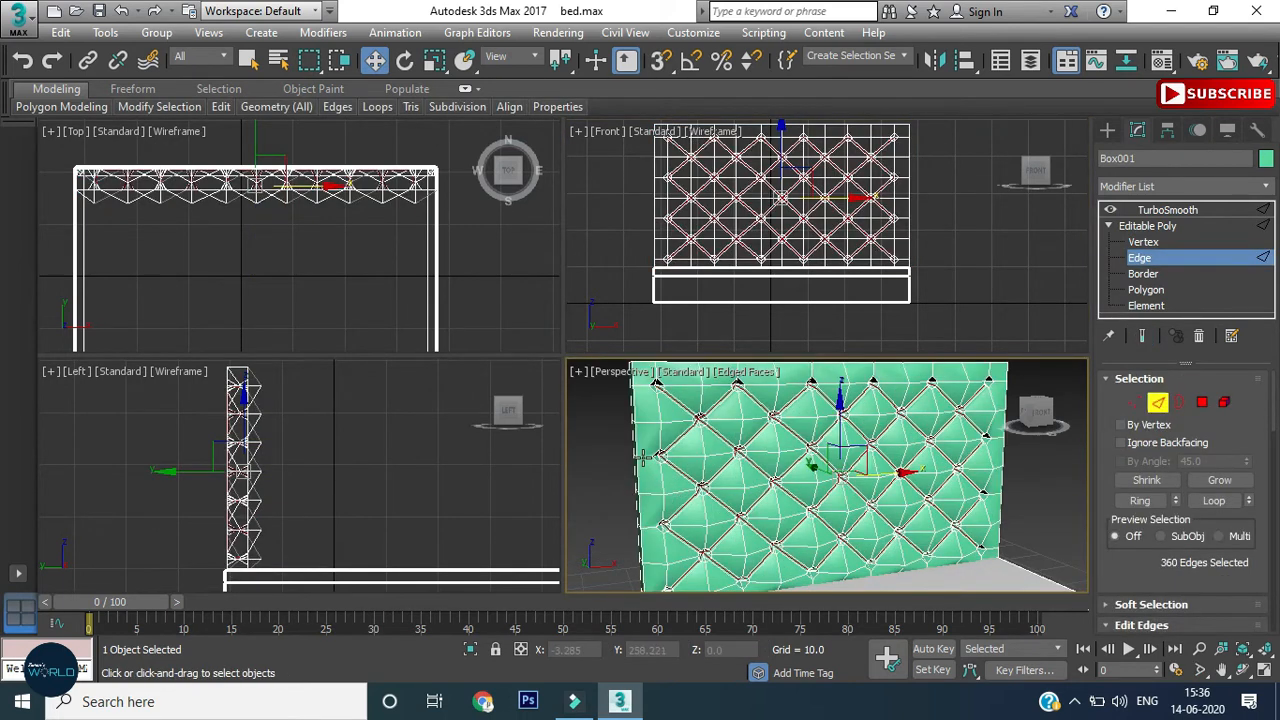
pyautogui.click(645, 456)
pyautogui.click(1140, 500)
pyautogui.keyDown('ctrl'); pyautogui.click(648, 396); pyautogui.keyUp('ctrl')
pyautogui.moveTo(650, 422); pyautogui.dragTo(659, 448, button='middle')
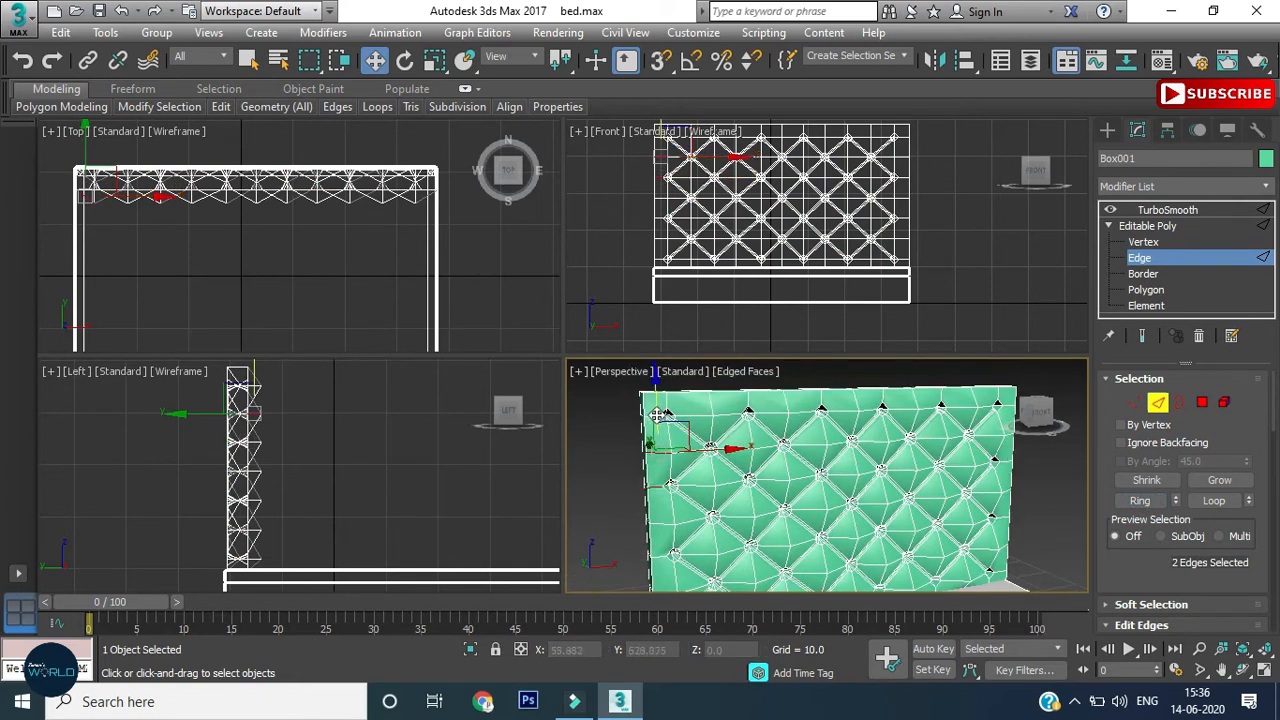
pyautogui.keyDown('ctrl'); pyautogui.click(656, 418); pyautogui.keyUp('ctrl')
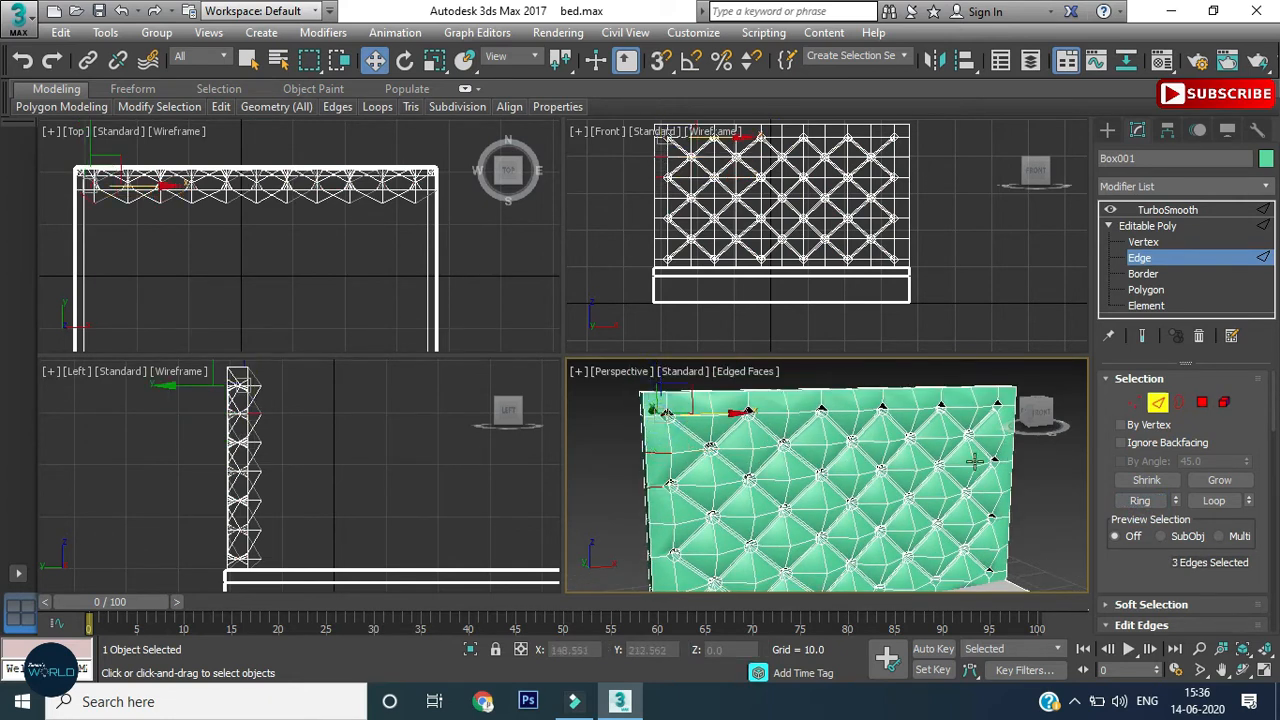
pyautogui.keyDown('ctrl'); pyautogui.click(663, 451); pyautogui.keyUp('ctrl')
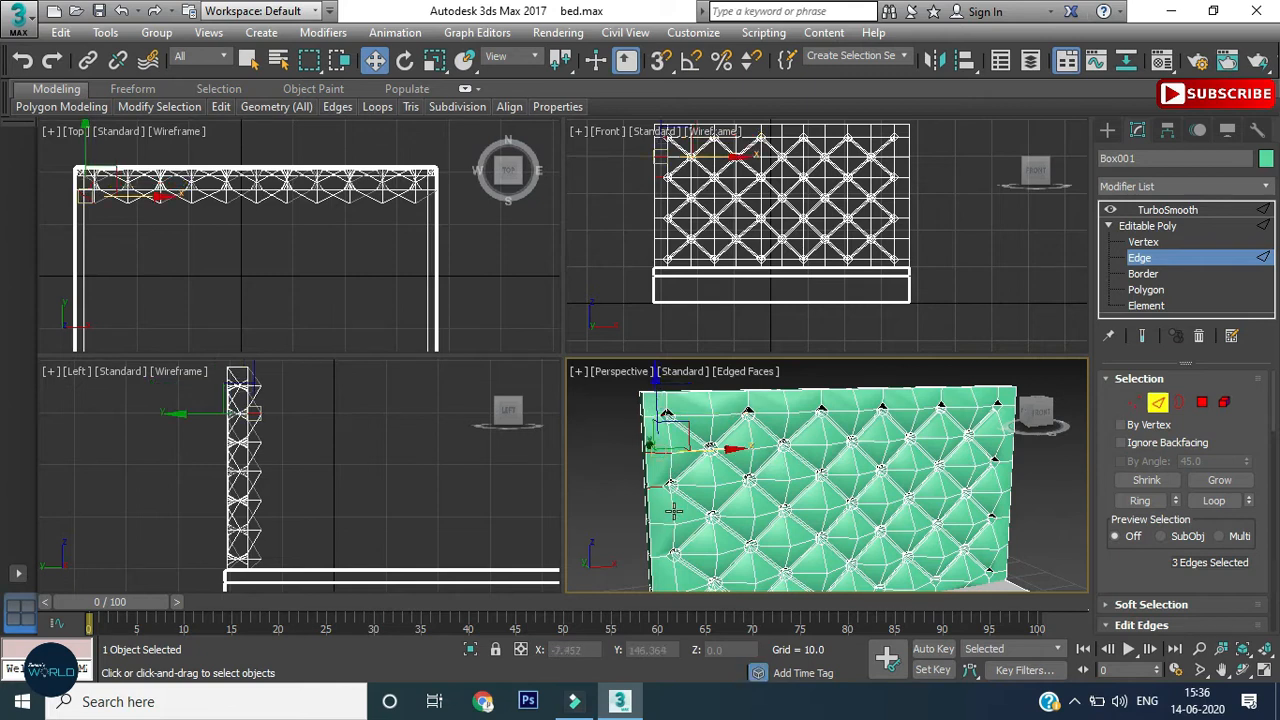
pyautogui.click(673, 511)
pyautogui.click(1212, 501)
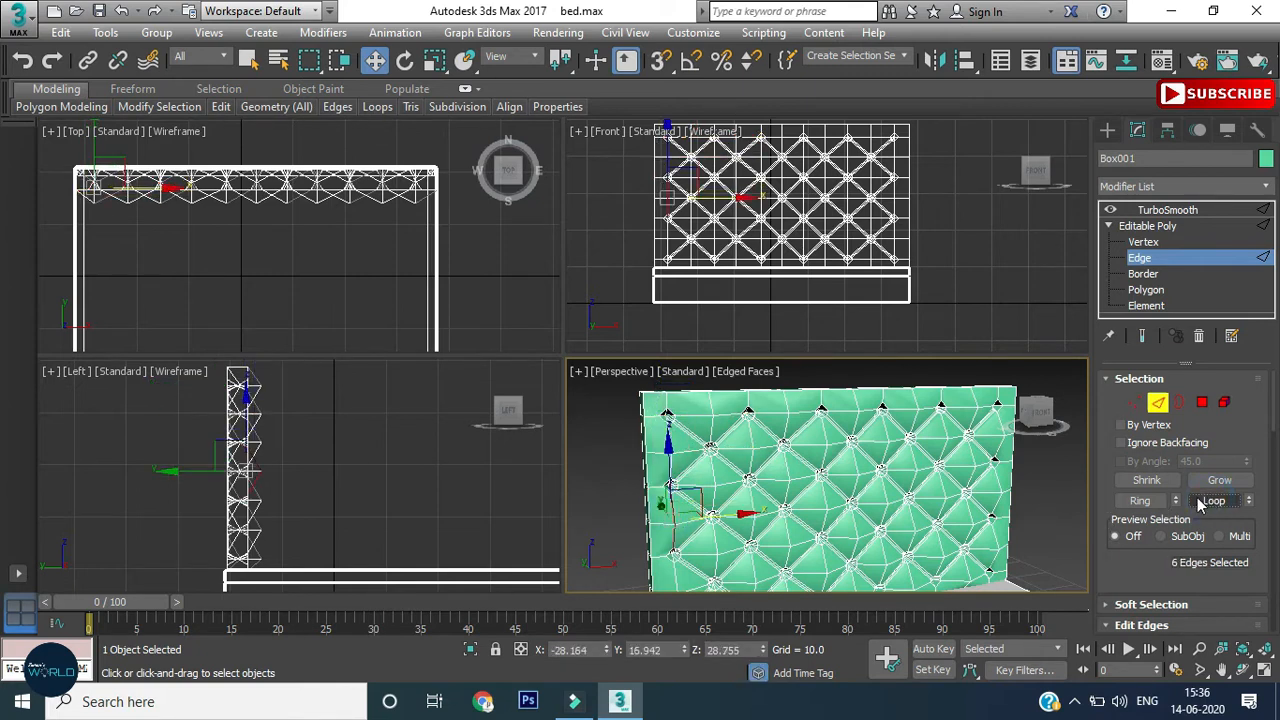
pyautogui.keyDown('ctrl'); pyautogui.click(714, 419); pyautogui.keyUp('ctrl')
pyautogui.click(1213, 501)
pyautogui.click(1030, 489)
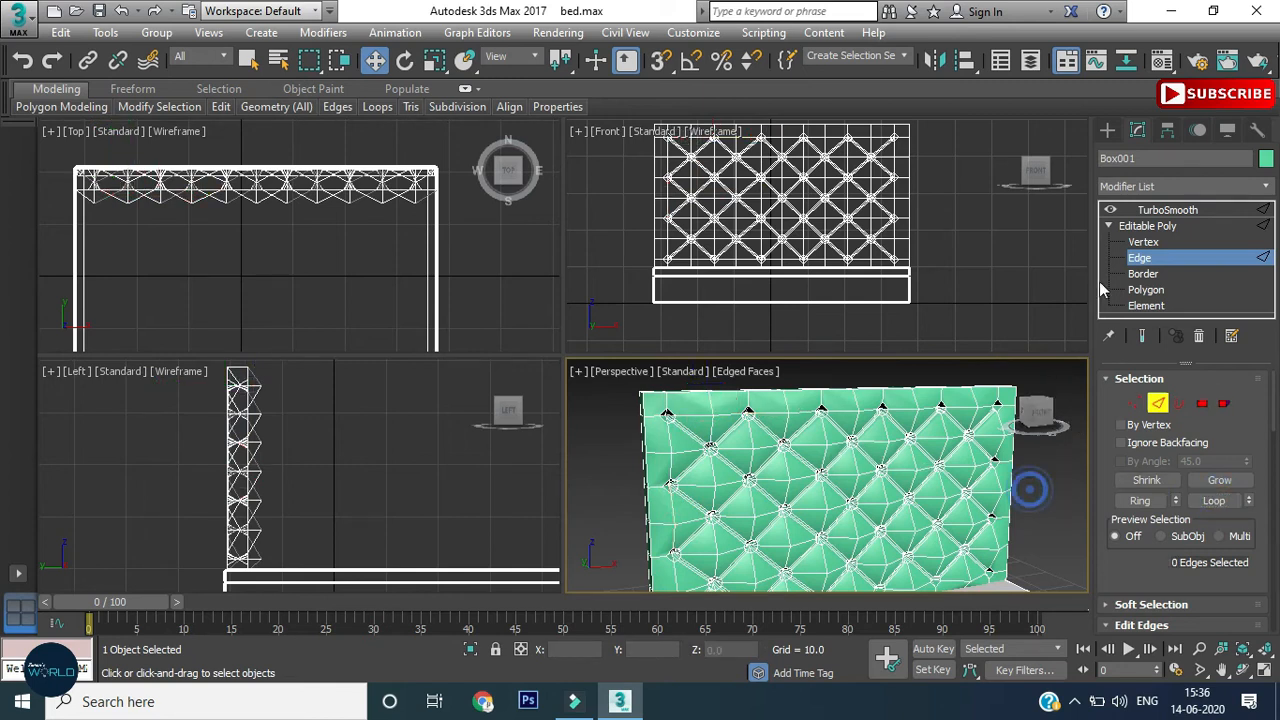
pyautogui.click(1131, 258)
# Hide the edge overlay in the perspective view, deselect the headboard and examine its smoothed tufting and borders from several angles.
pyautogui.scroll(-4, 871, 486)
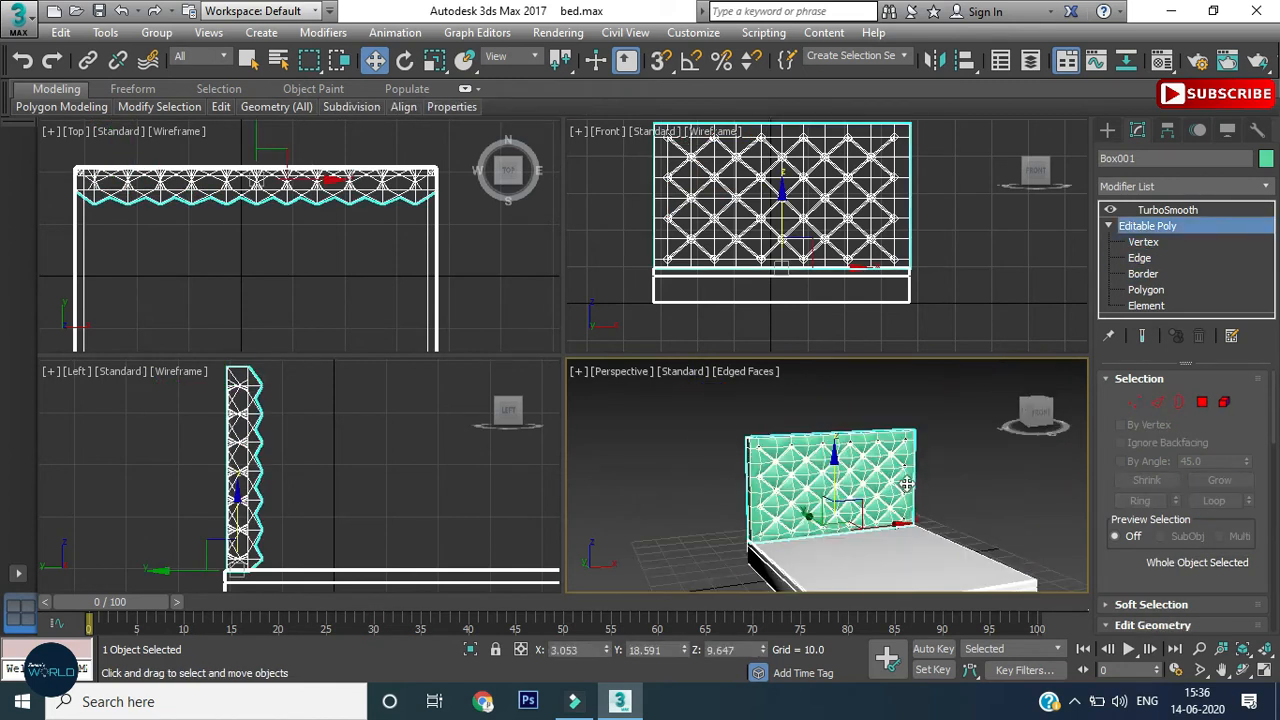
pyautogui.press('F4')
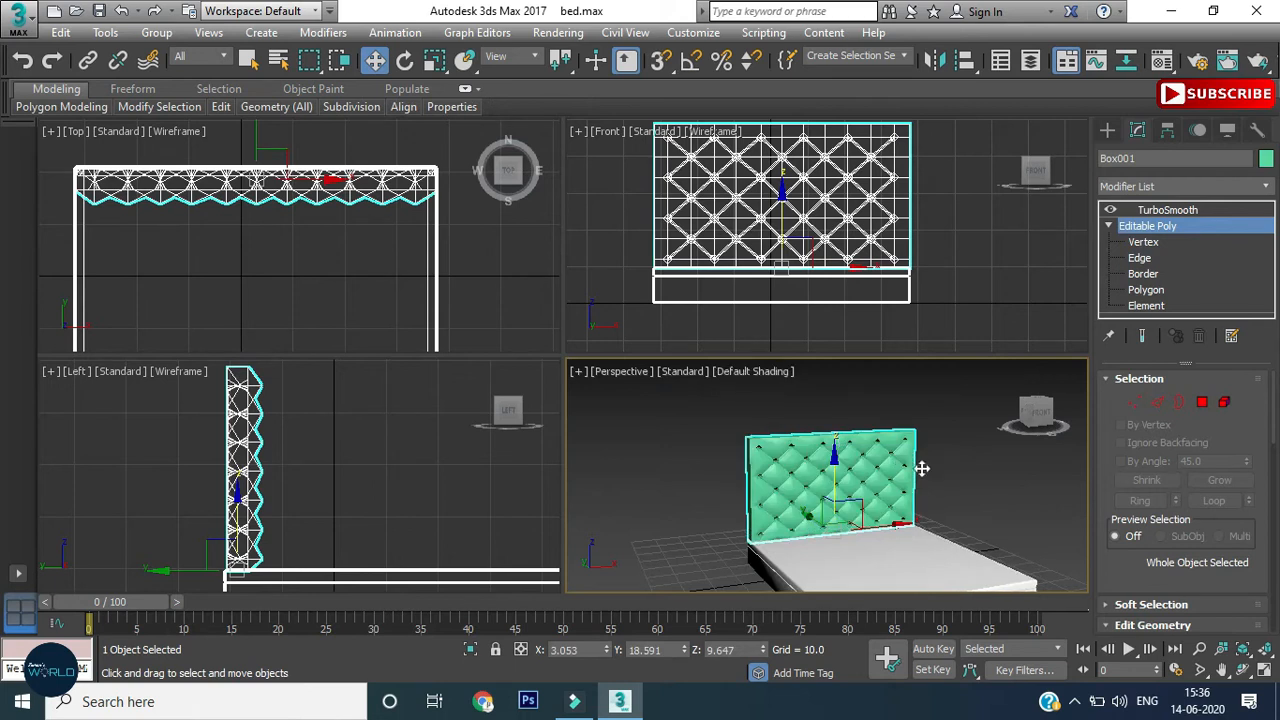
pyautogui.click(925, 476)
pyautogui.moveTo(868, 482); pyautogui.dragTo(843, 480, button='middle')
pyautogui.scroll(6, 843, 480)
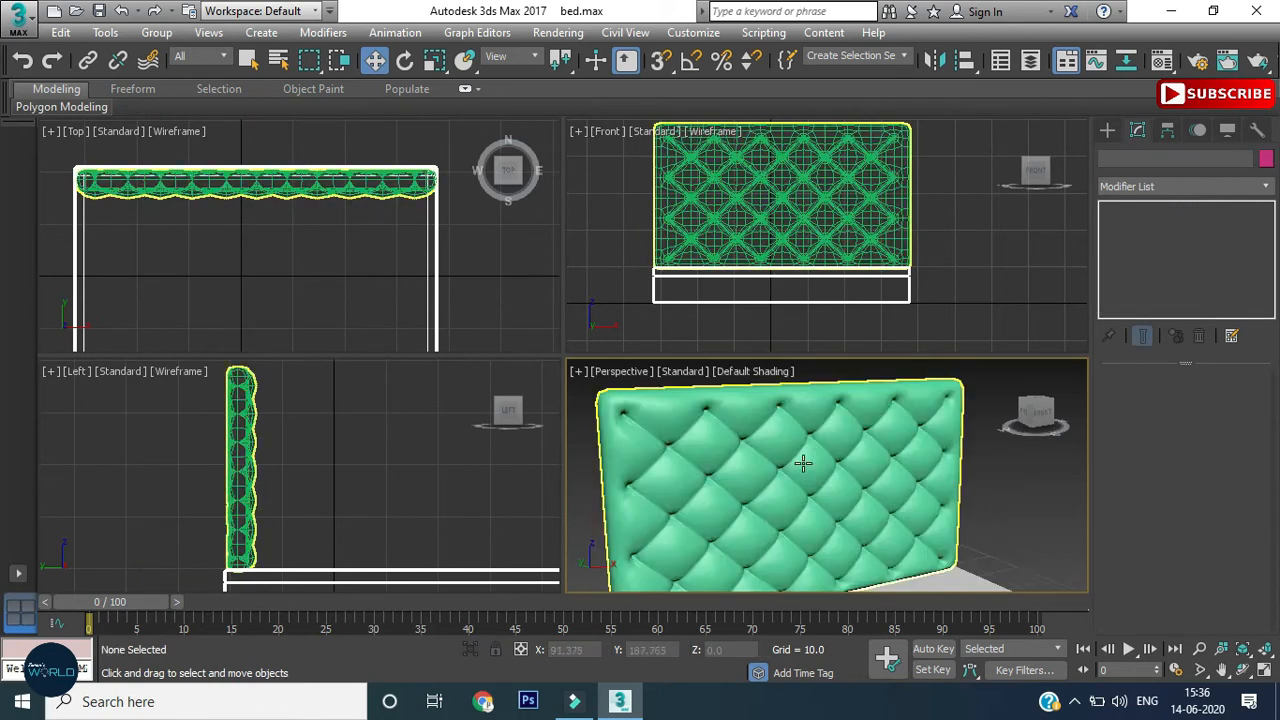
pyautogui.scroll(-2, 760, 465)
pyautogui.scroll(-4, 760, 470)
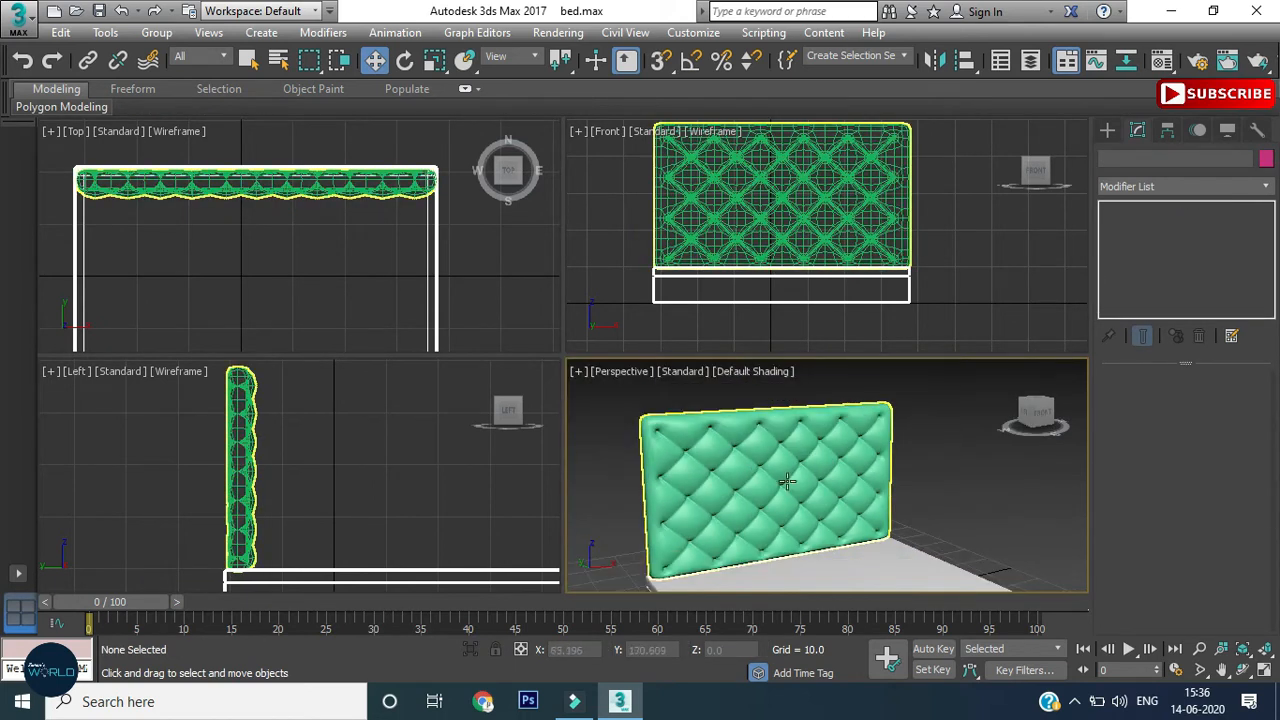
pyautogui.scroll(2, 800, 490)
pyautogui.scroll(-2, 769, 482)
pyautogui.scroll(-3, 769, 482)
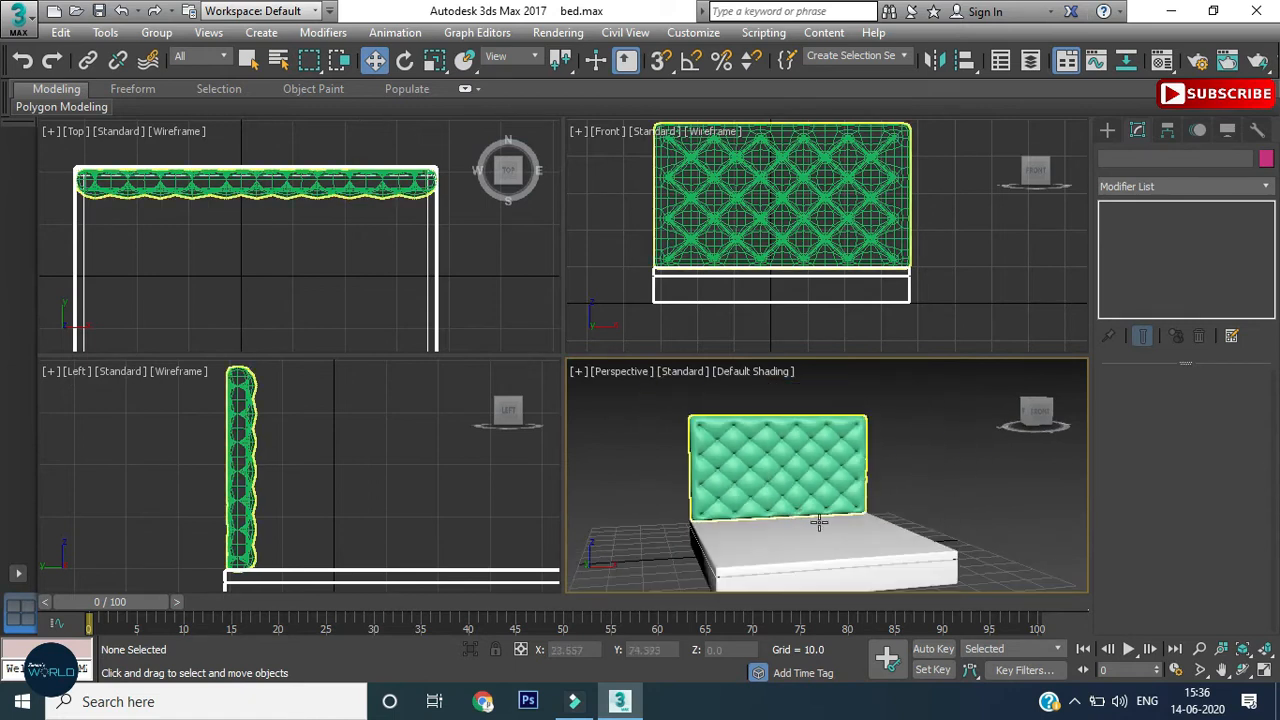
pyautogui.keyDown('alt'); pyautogui.moveTo(800, 517); pyautogui.dragTo(866, 537, button='middle'); pyautogui.keyUp('alt')
pyautogui.moveTo(700, 503); pyautogui.dragTo(841, 527, button='middle')
# Change the headboard's object color to white.
pyautogui.click(760, 480)
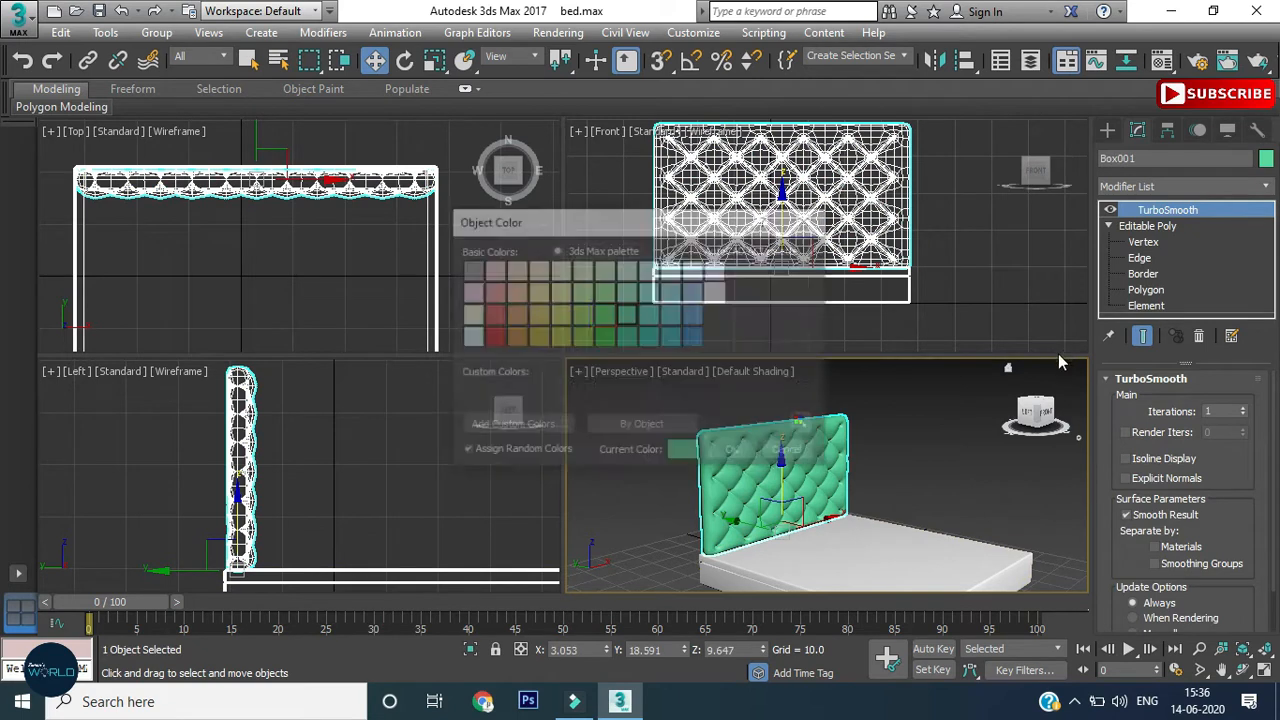
pyautogui.click(805, 393)
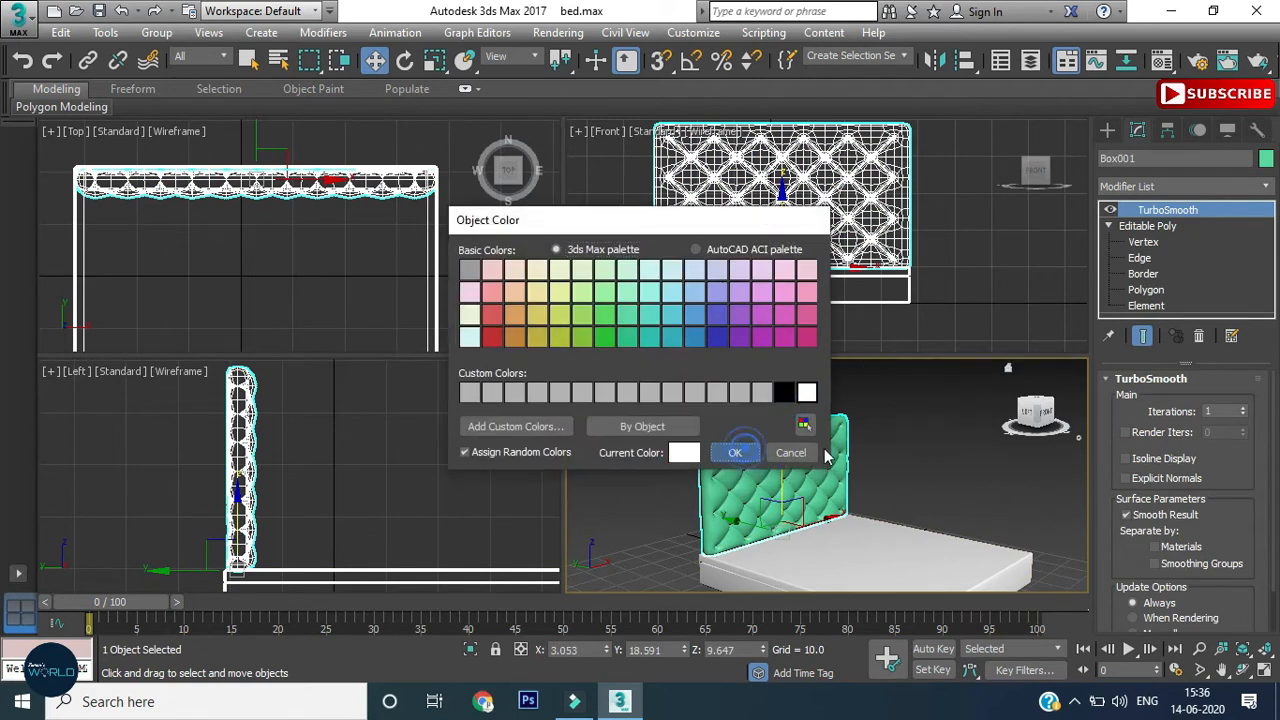
pyautogui.click(735, 452)
pyautogui.click(862, 438)
pyautogui.click(876, 540)
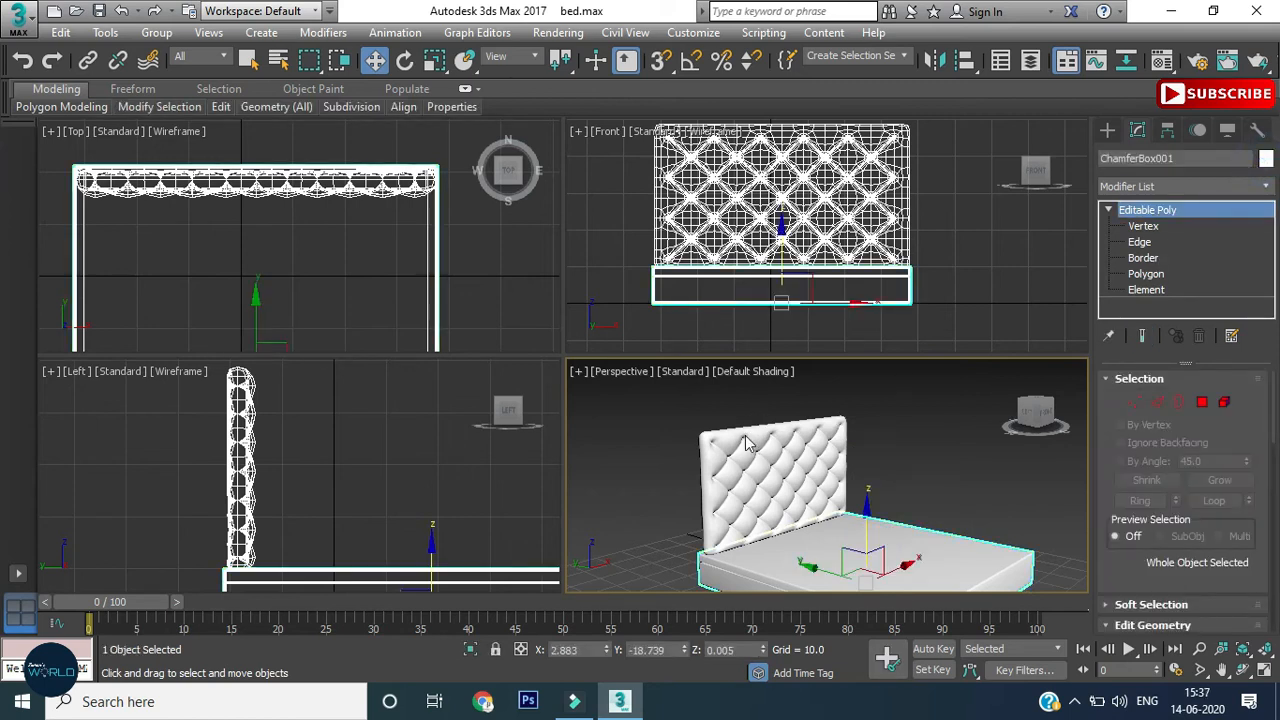
pyautogui.click(1265, 158)
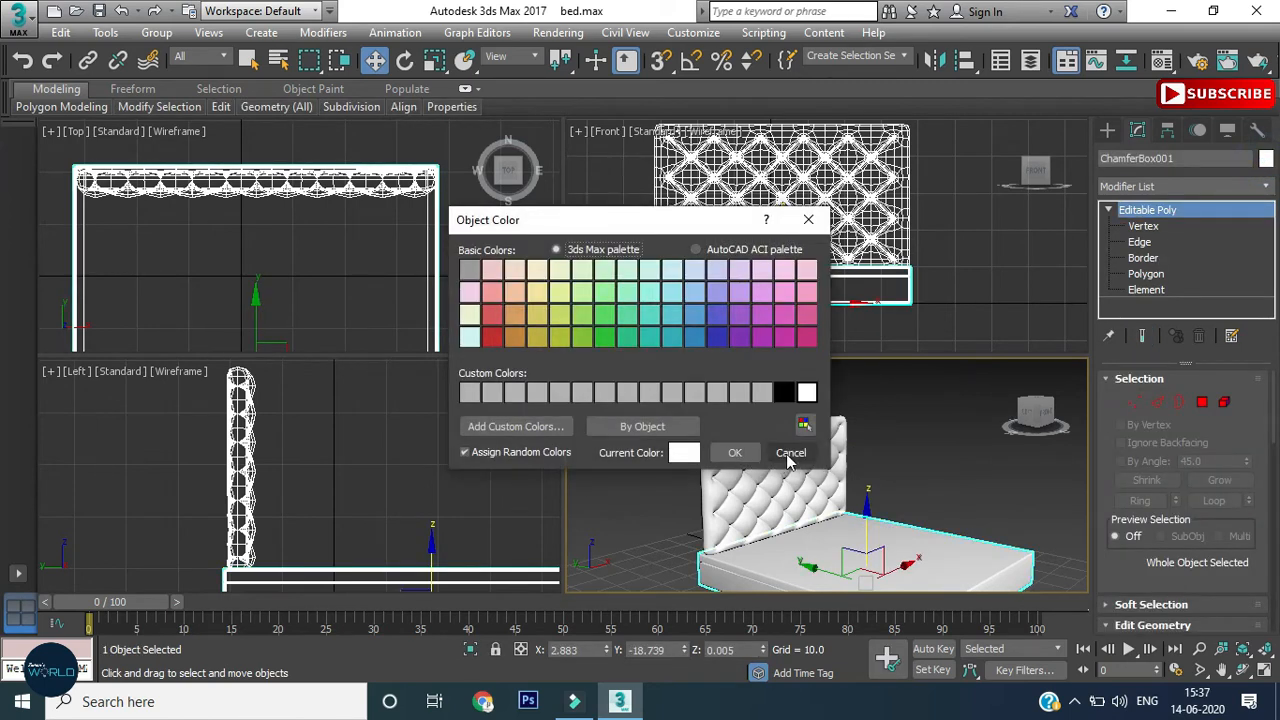
pyautogui.click(789, 456)
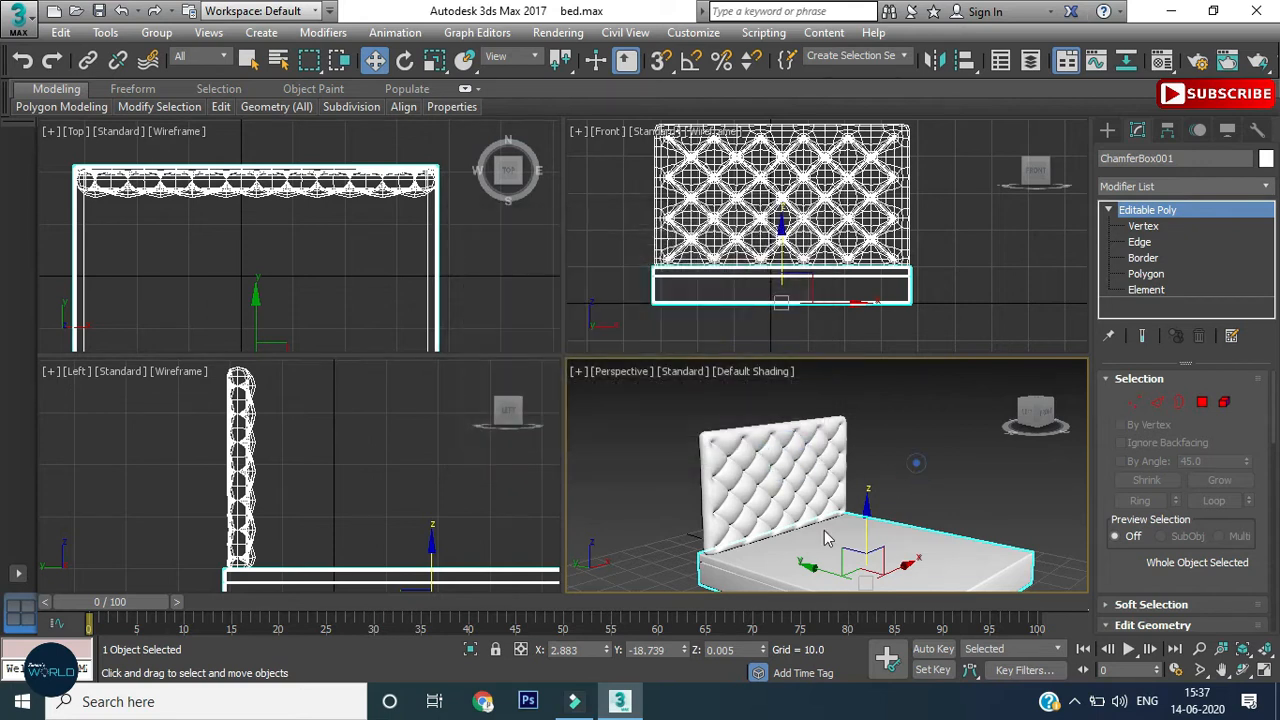
# Select the headboard and bed base together and set their object color to light peach.
pyautogui.click(718, 563)
pyautogui.keyDown('ctrl'); pyautogui.click(718, 563); pyautogui.keyUp('ctrl')
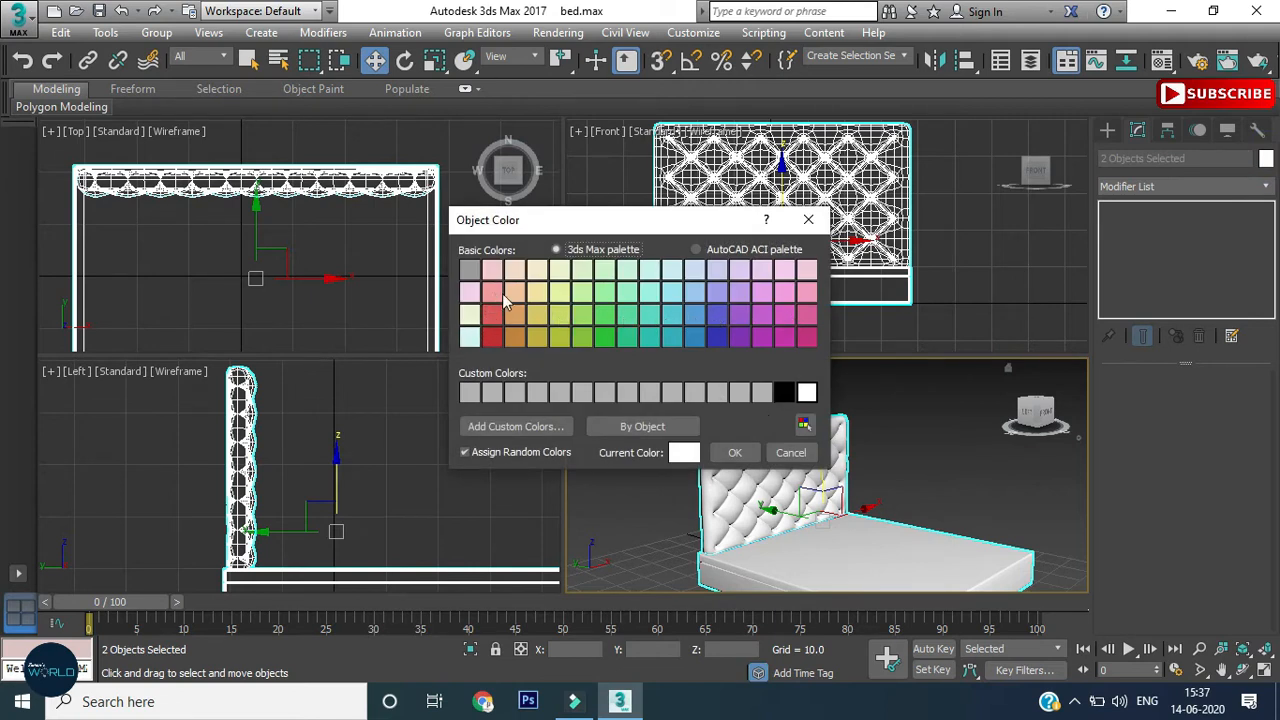
pyautogui.click(514, 270)
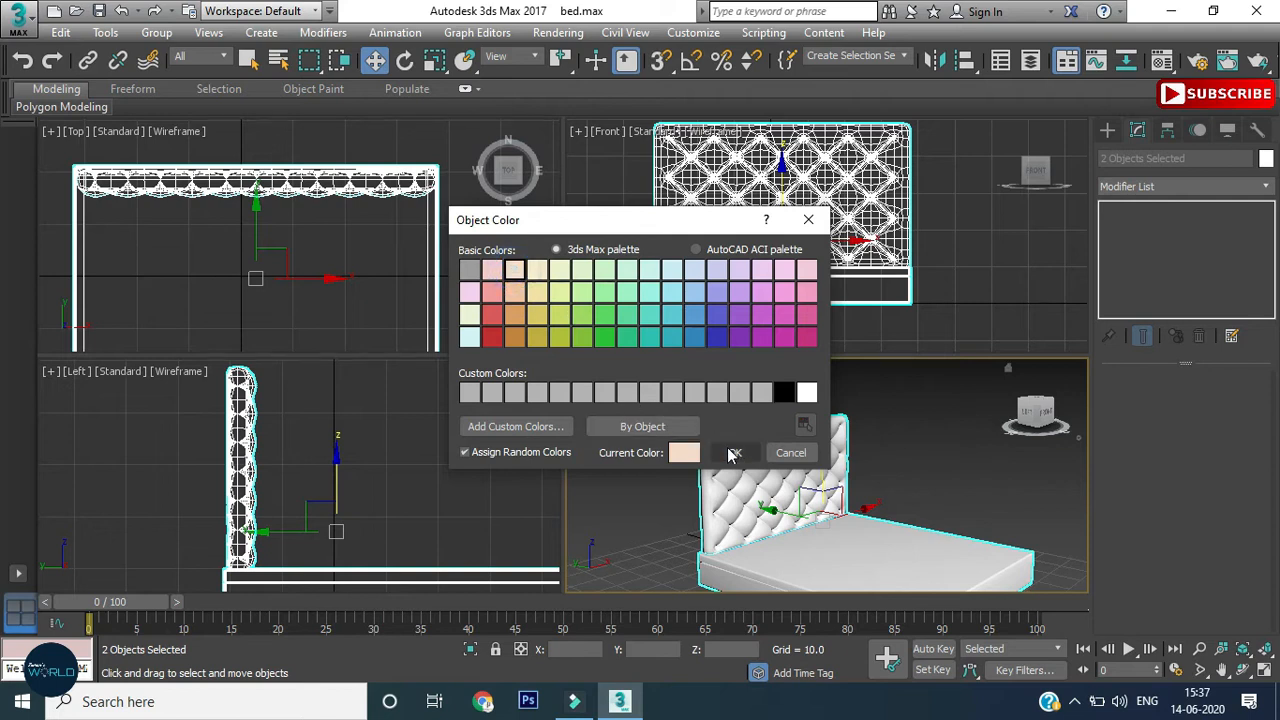
pyautogui.click(735, 452)
pyautogui.click(926, 420)
# In the headboard's edge editing with the edge overlay shown, ring-select the short edges running across its thickness around the border.
pyautogui.keyDown('alt'); pyautogui.moveTo(856, 497); pyautogui.dragTo(765, 480, button='middle'); pyautogui.keyUp('alt')
pyautogui.click(790, 432)
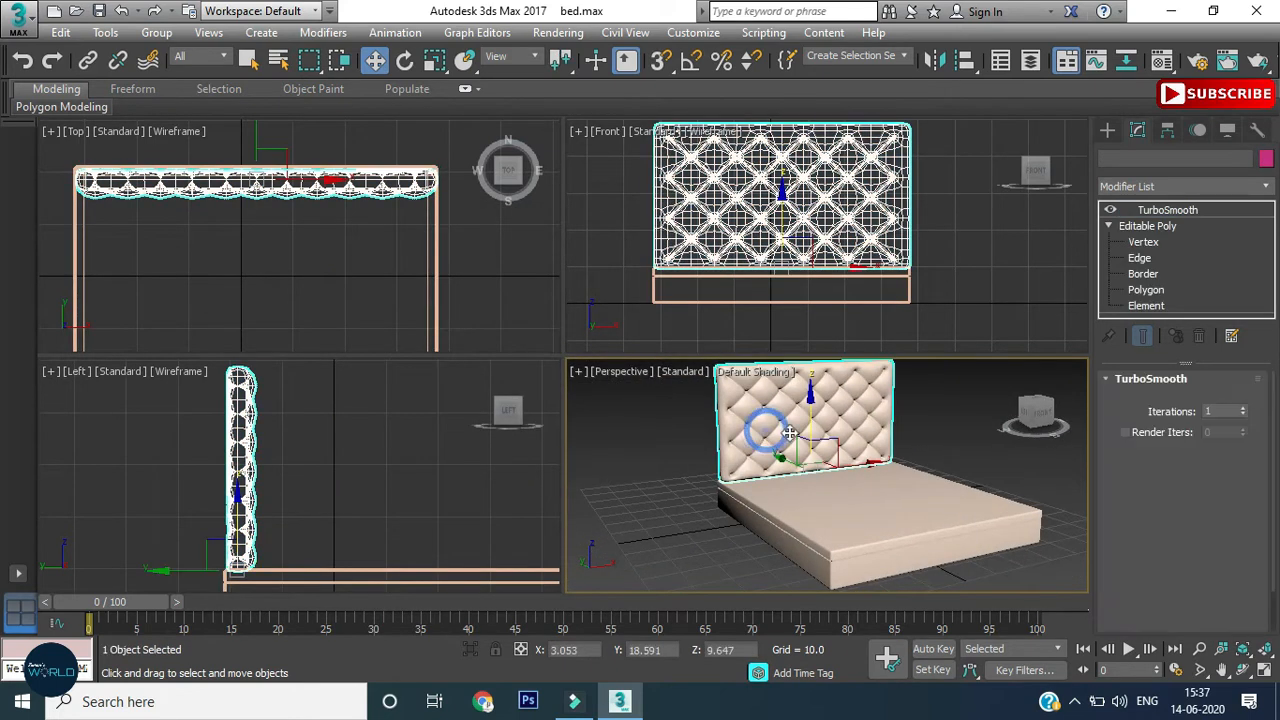
pyautogui.click(1141, 256)
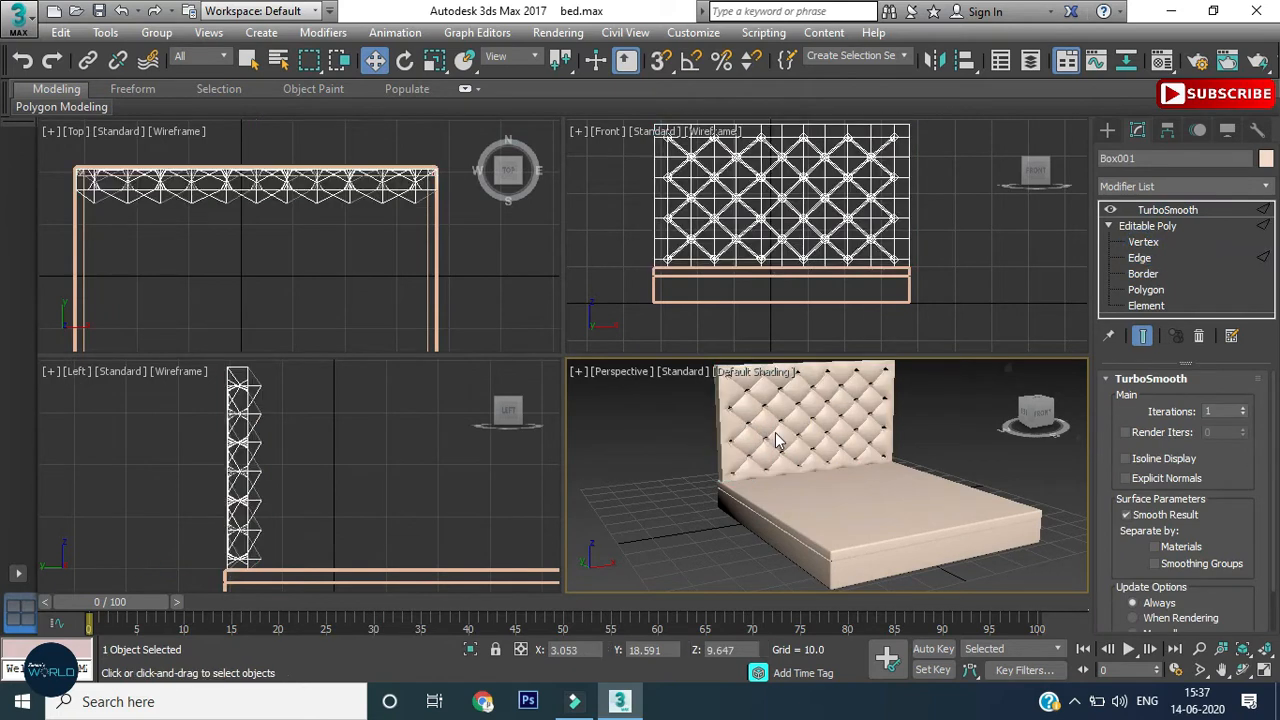
pyautogui.keyDown('alt'); pyautogui.moveTo(770, 442); pyautogui.dragTo(783, 399, button='middle'); pyautogui.keyUp('alt')
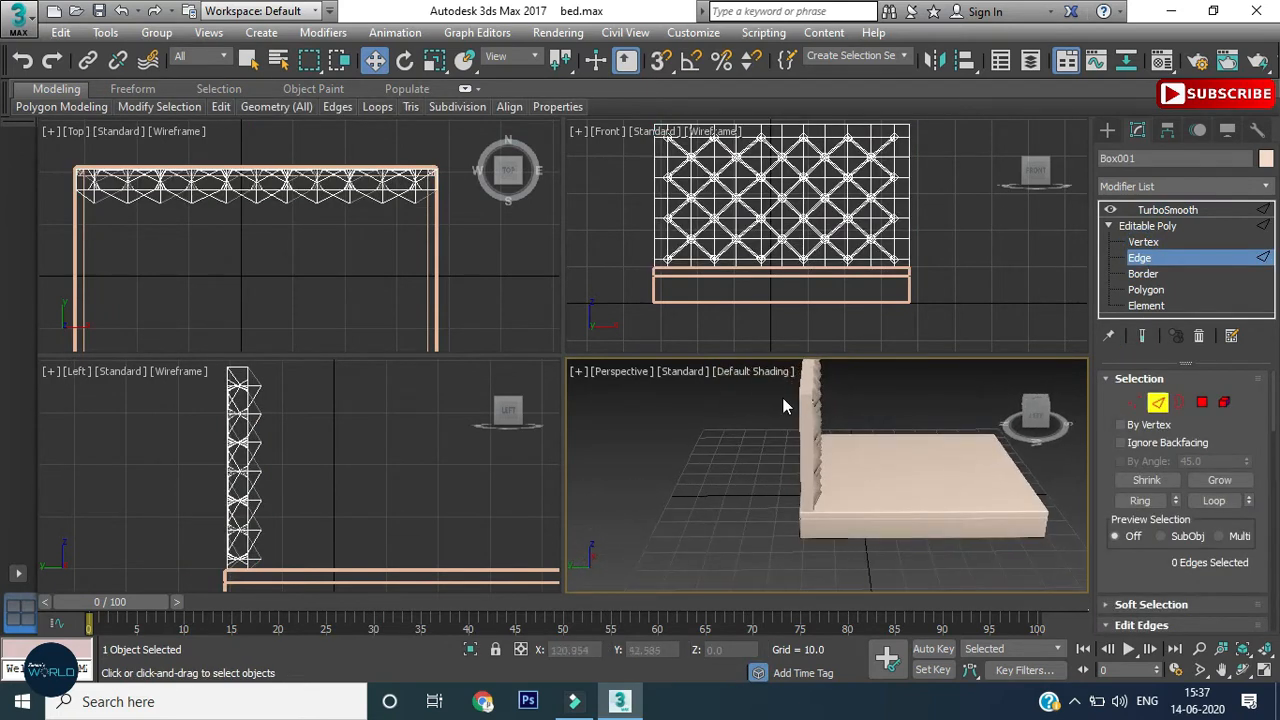
pyautogui.click(808, 395)
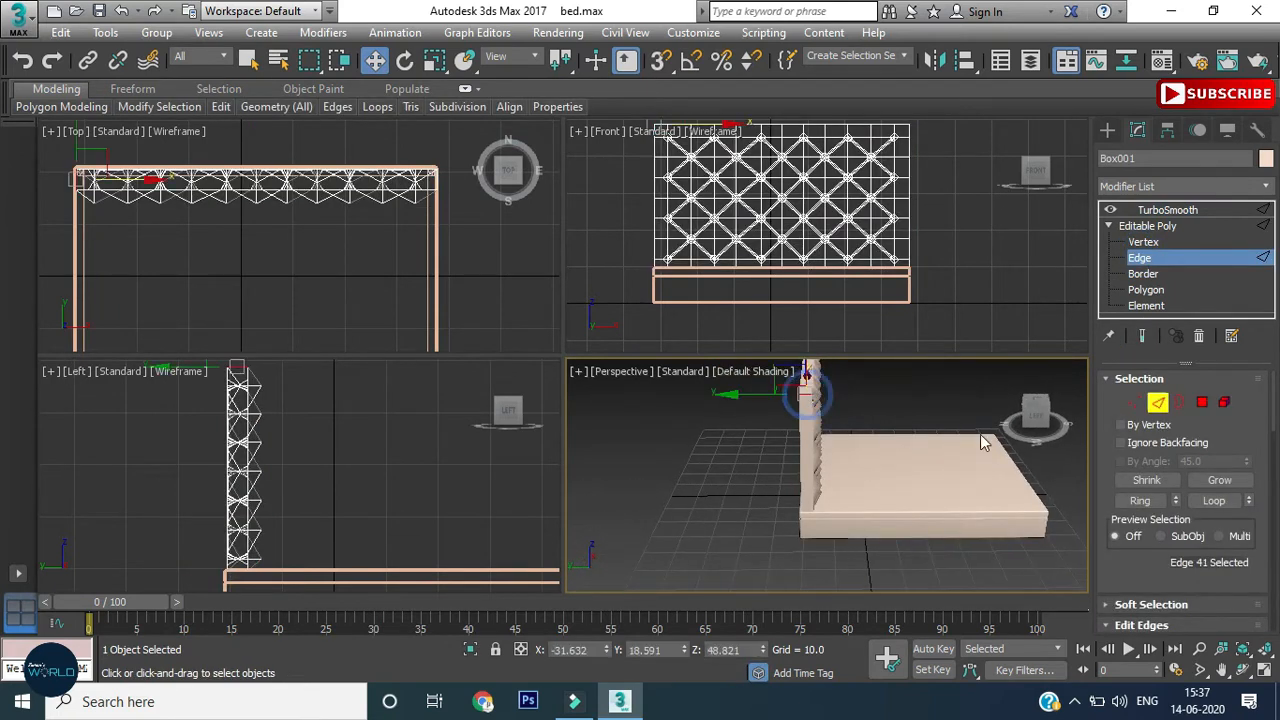
pyautogui.click(1145, 501)
pyautogui.press('F4')
pyautogui.keyDown('alt'); pyautogui.moveTo(896, 432); pyautogui.dragTo(798, 410, button='middle'); pyautogui.keyUp('alt')
# Connect the selected border edges with 2 segments and a pinch of 98.
pyautogui.rightClick(795, 404)
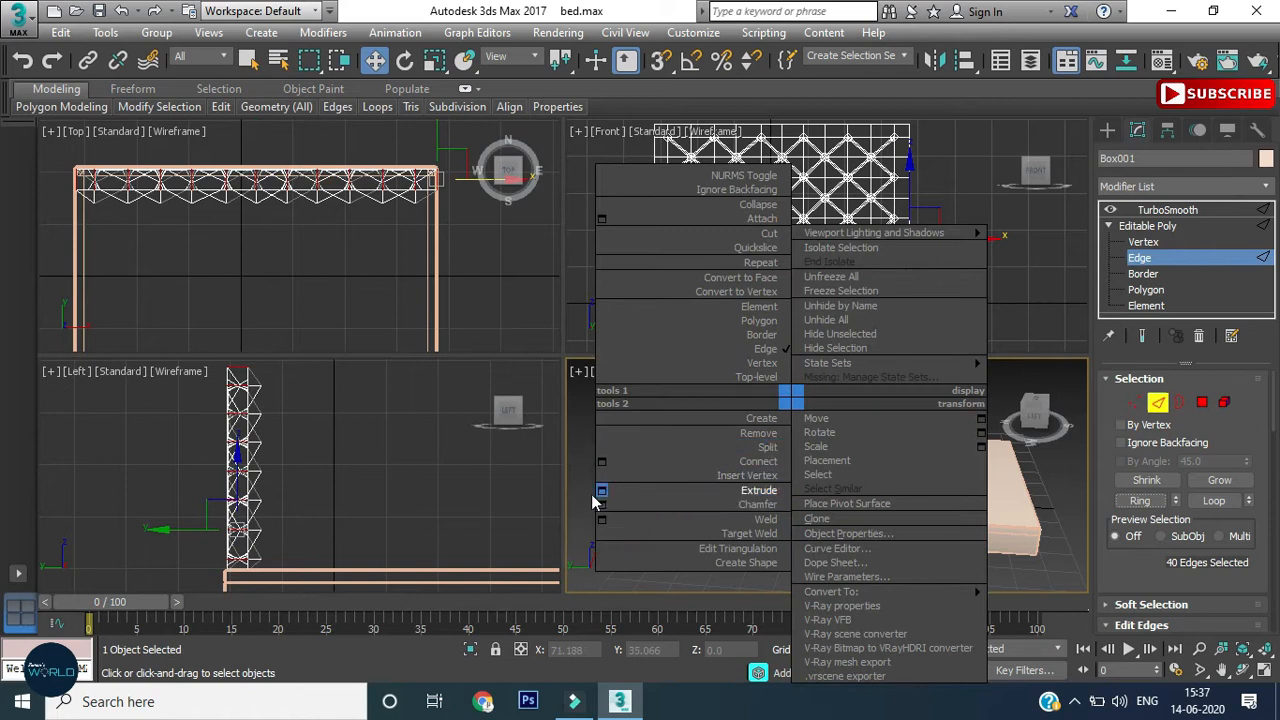
pyautogui.click(601, 462)
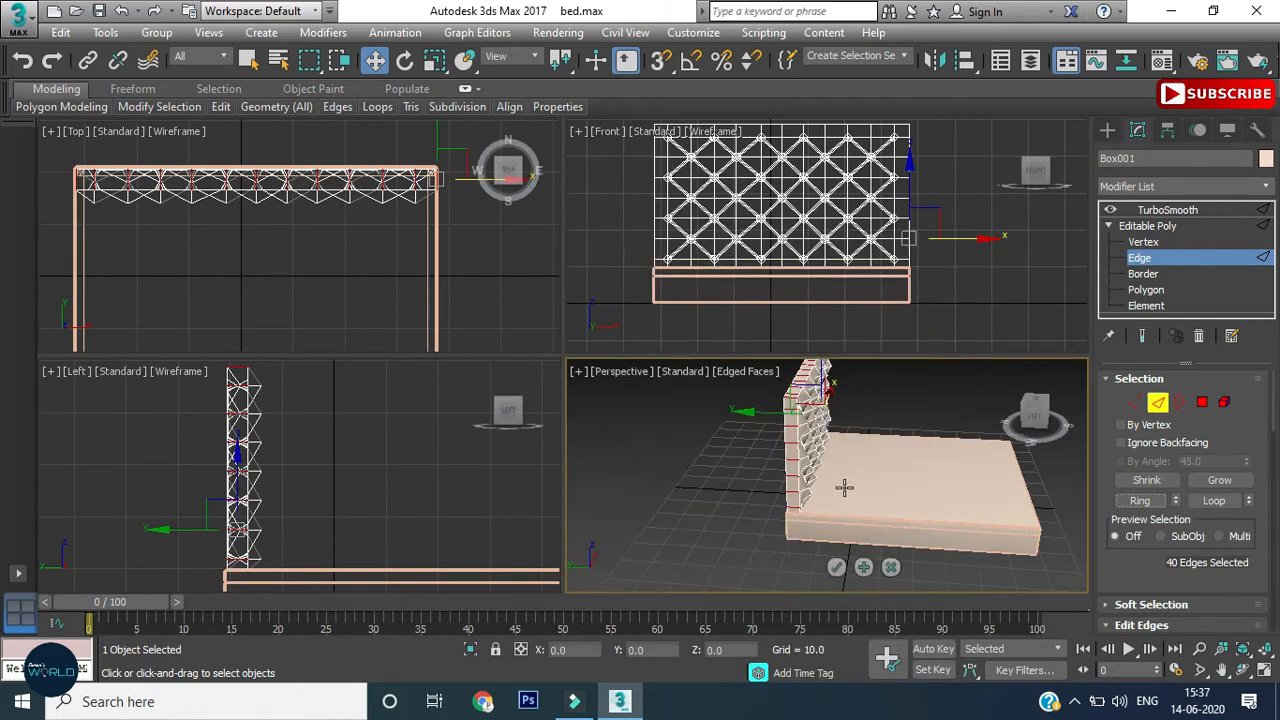
pyautogui.moveTo(866, 486); pyautogui.dragTo(813, 481)
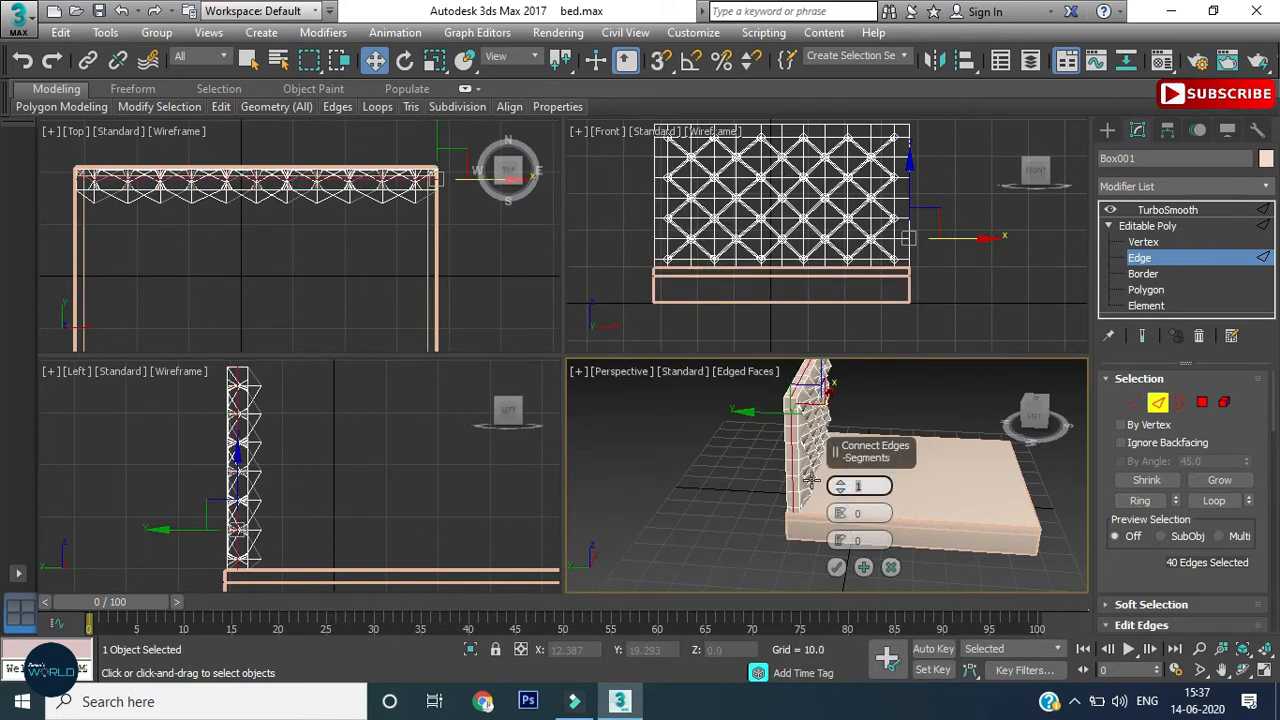
pyautogui.click(862, 514)
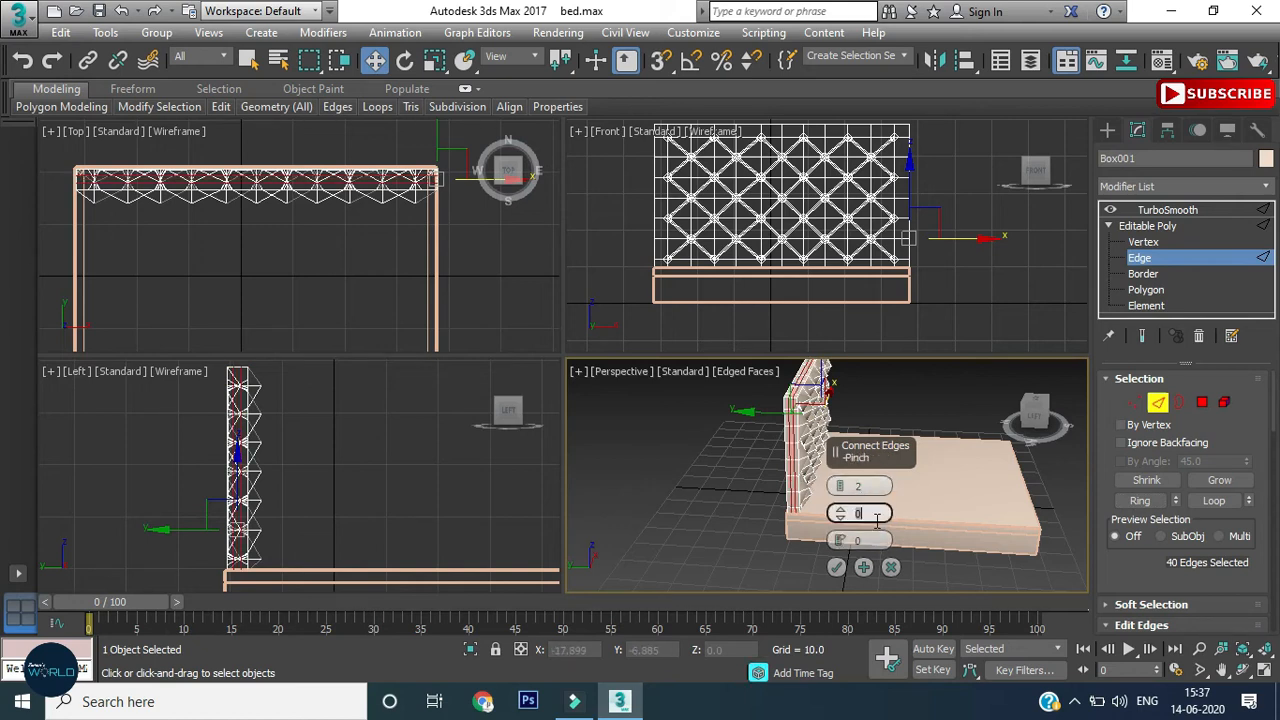
pyautogui.write('98')
pyautogui.press('Return')
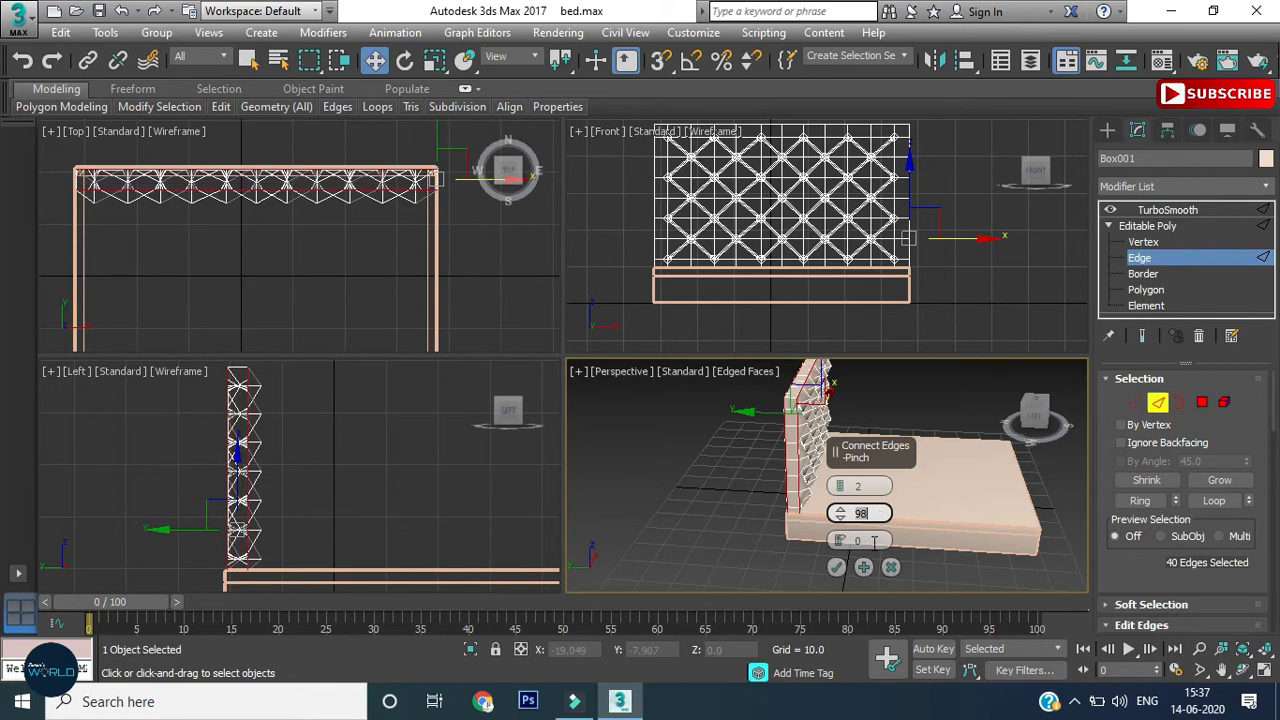
pyautogui.click(836, 567)
# Leave edge editing on the headboard and hide the edge overlay to check the sharpened borders from the front.
pyautogui.keyDown('alt'); pyautogui.moveTo(928, 463); pyautogui.dragTo(820, 470, button='middle'); pyautogui.keyUp('alt')
pyautogui.keyDown('alt'); pyautogui.moveTo(920, 463); pyautogui.dragTo(760, 468, button='middle'); pyautogui.keyUp('alt')
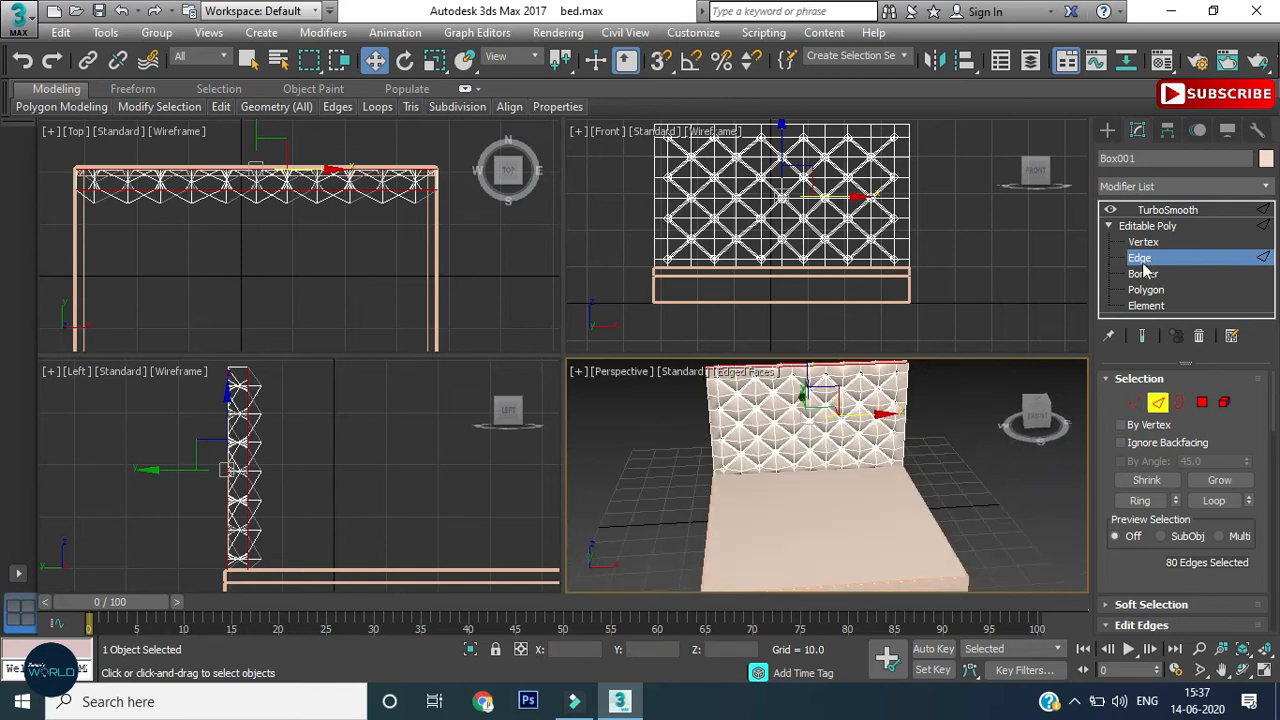
pyautogui.click(1141, 259)
pyautogui.press('2')
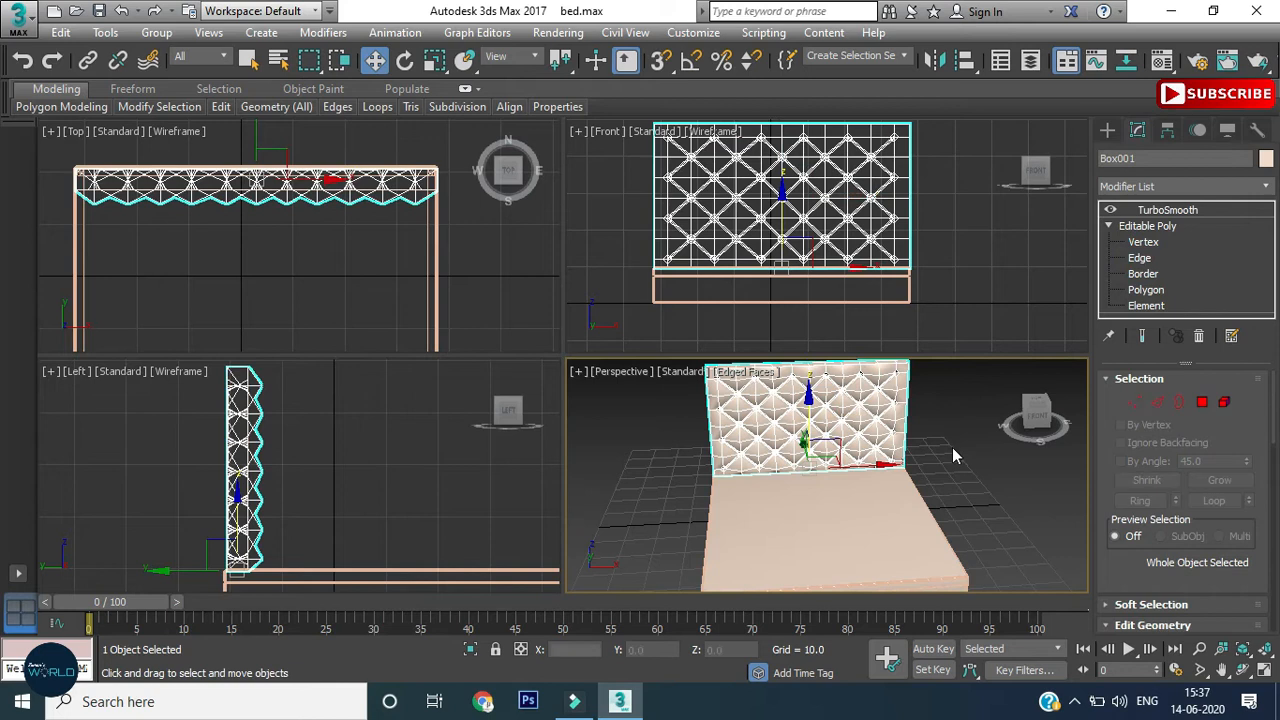
pyautogui.keyDown('alt'); pyautogui.moveTo(981, 470); pyautogui.dragTo(934, 453, button='middle'); pyautogui.keyUp('alt')
pyautogui.click(940, 458)
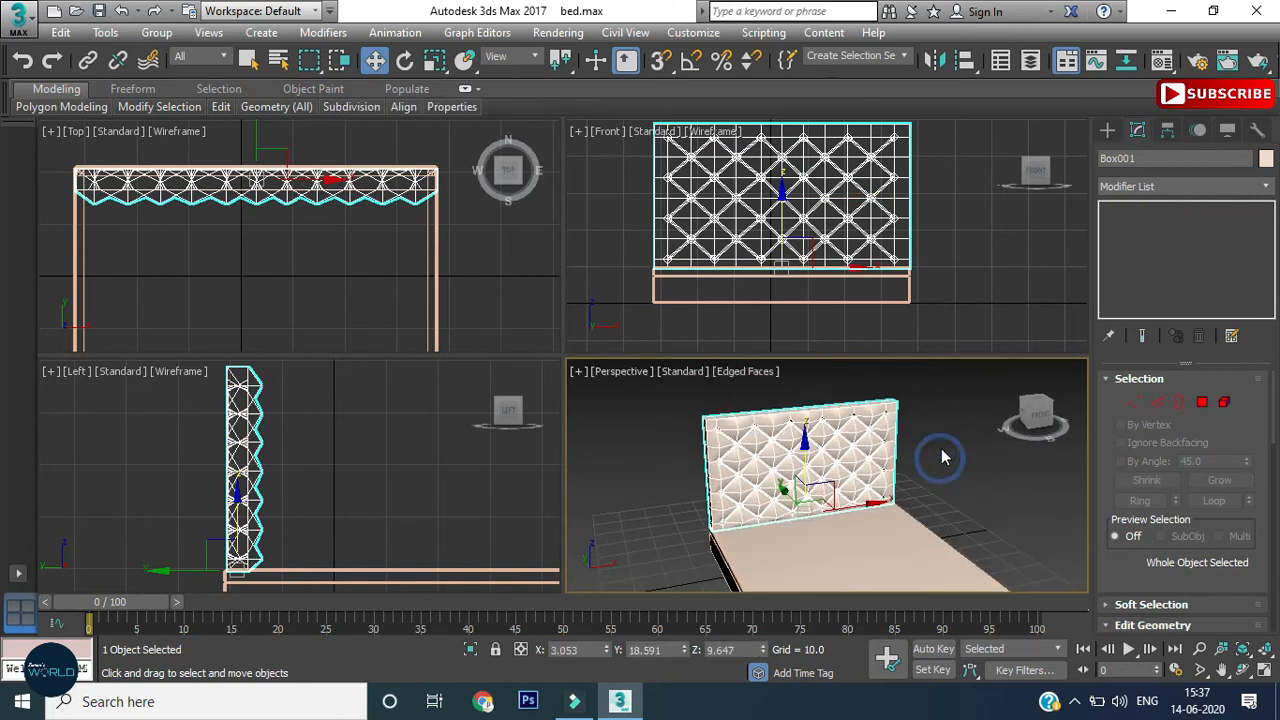
pyautogui.press('F4')
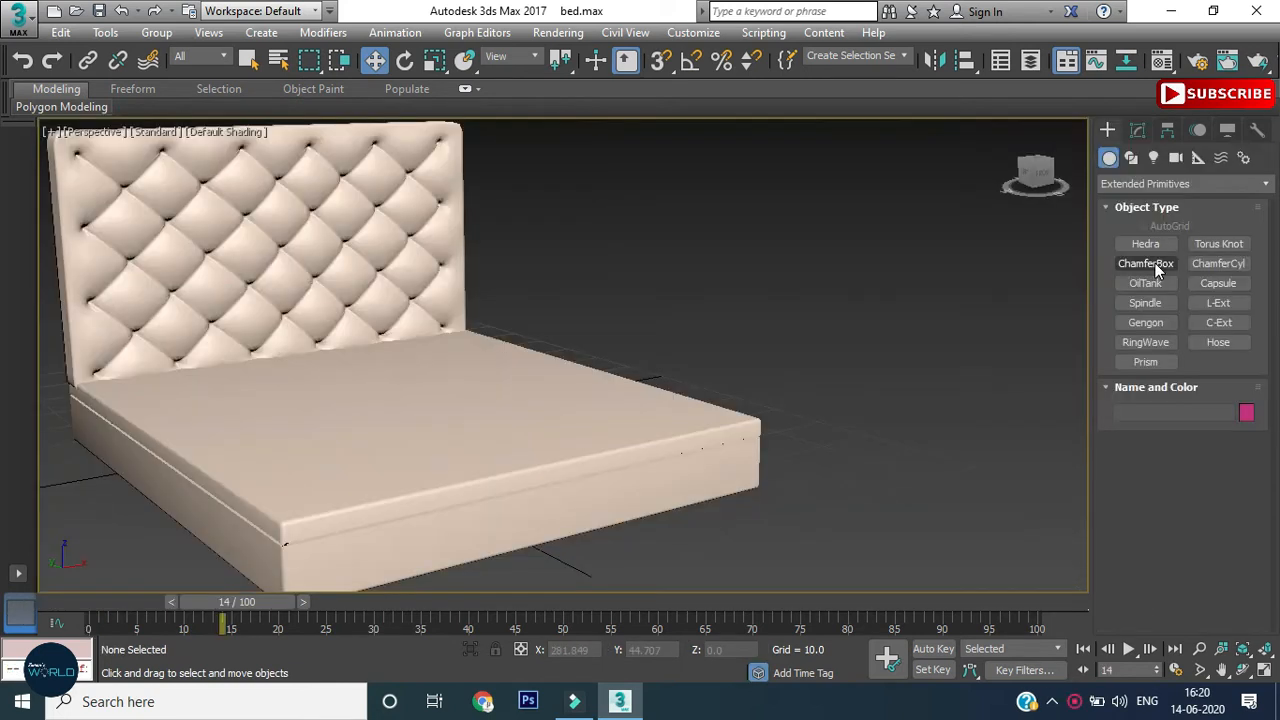
# Create a chamfer box in the top view beside the headboard, about 33.5 wide, 18.7 long and 2.5 high.
pyautogui.click(1153, 265)
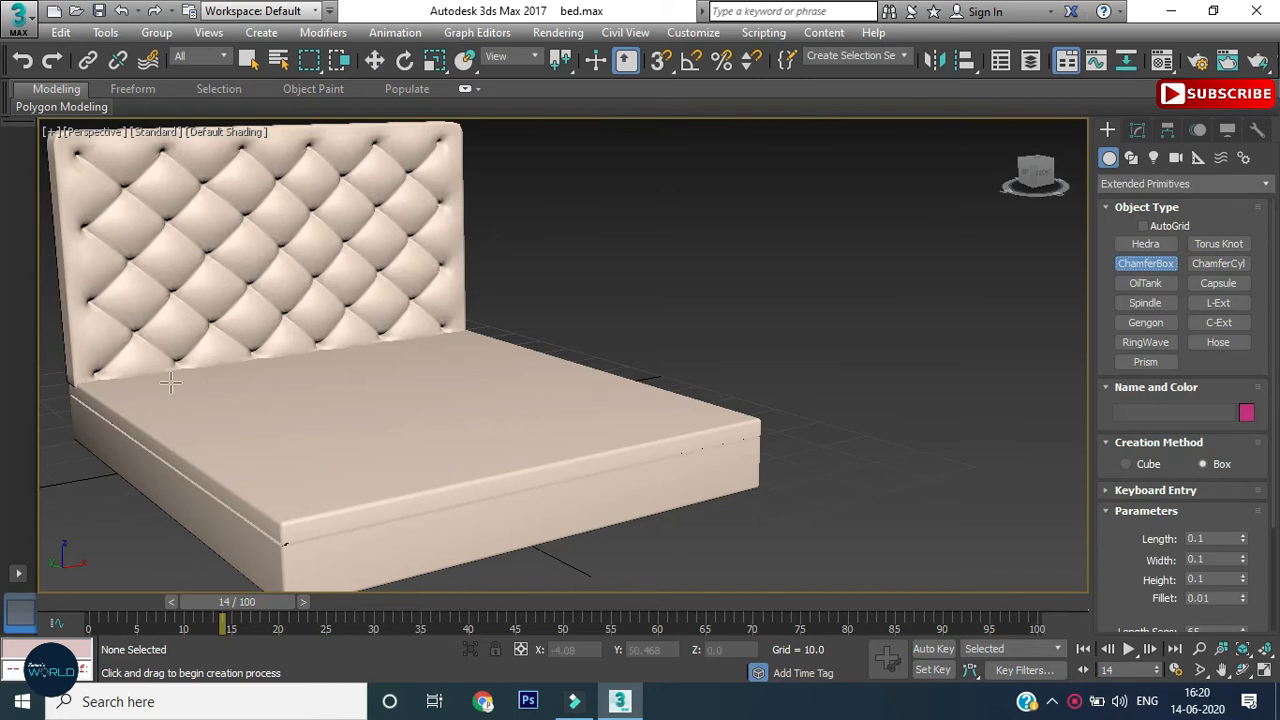
pyautogui.hotkey('alt', 'w')
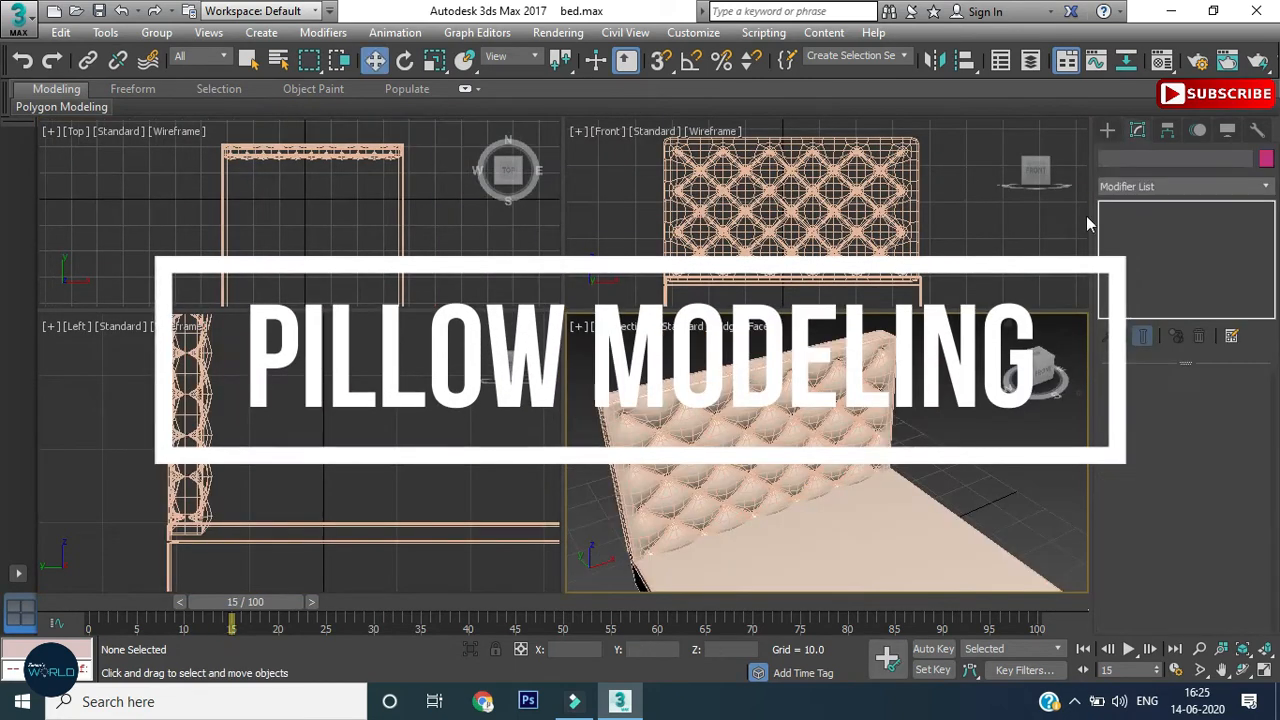
pyautogui.click(1109, 130)
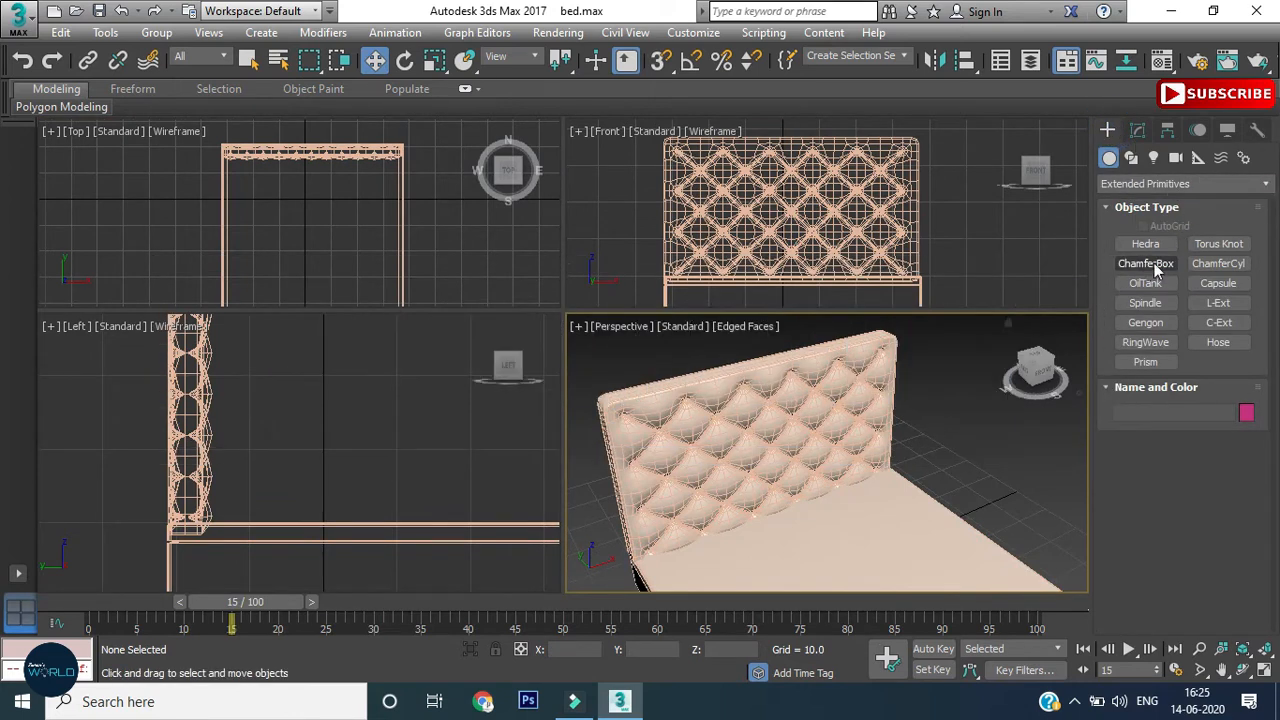
pyautogui.click(1154, 263)
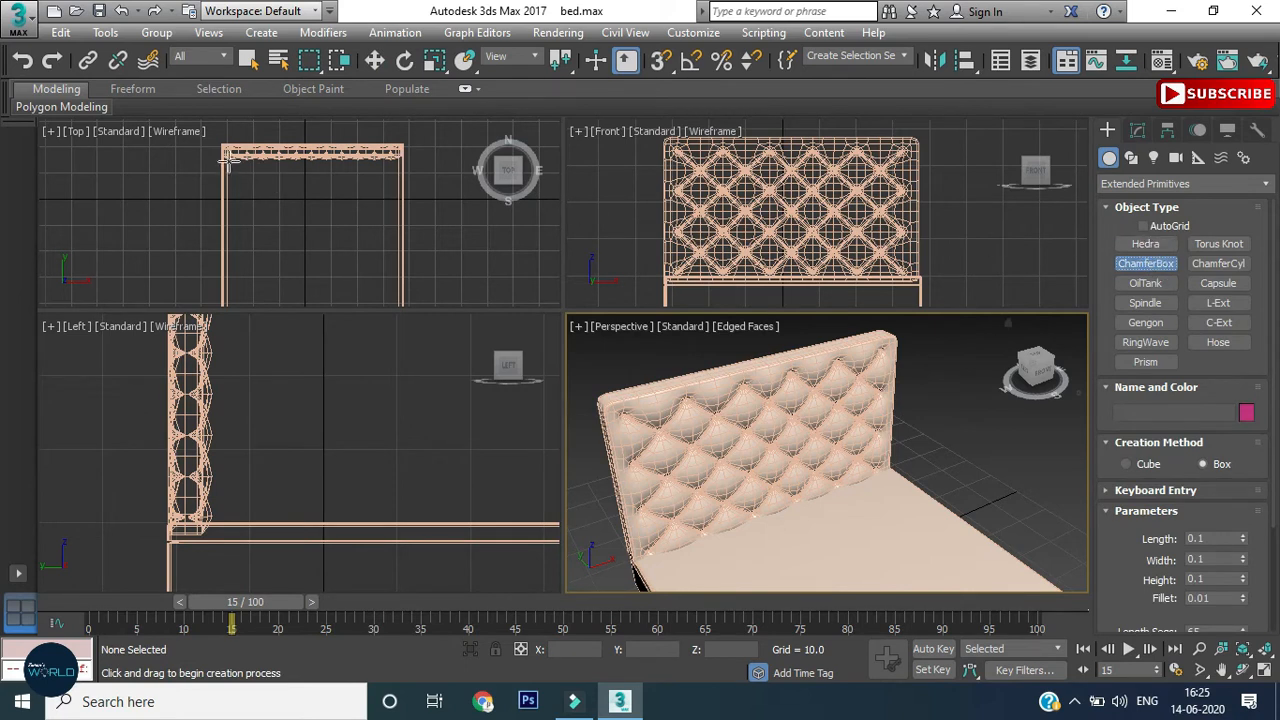
pyautogui.moveTo(226, 163); pyautogui.dragTo(314, 212)
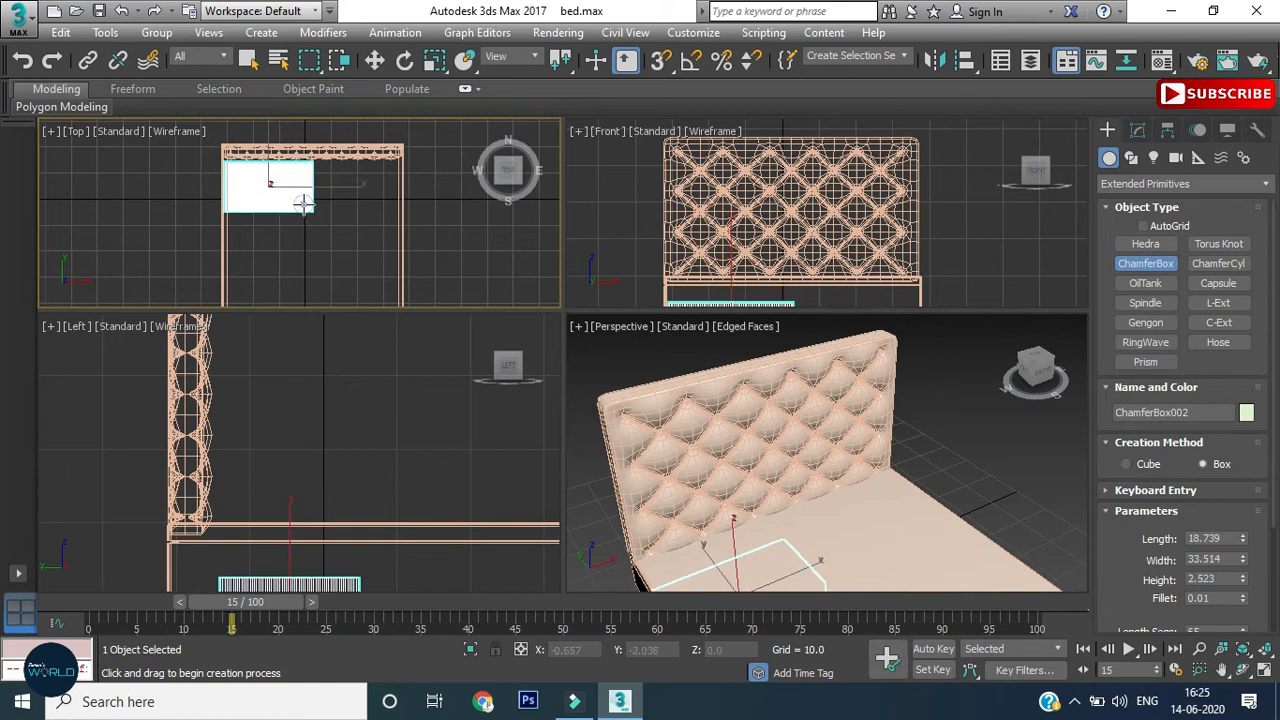
pyautogui.press('w')
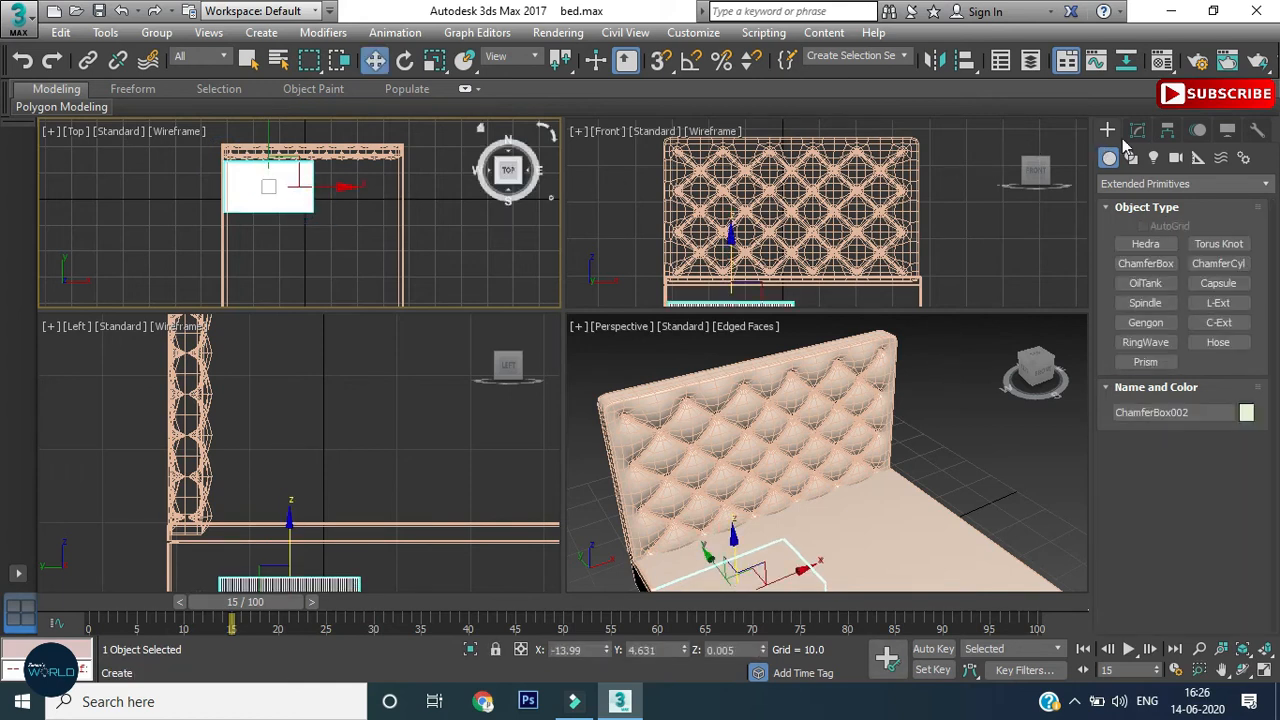
pyautogui.click(1137, 130)
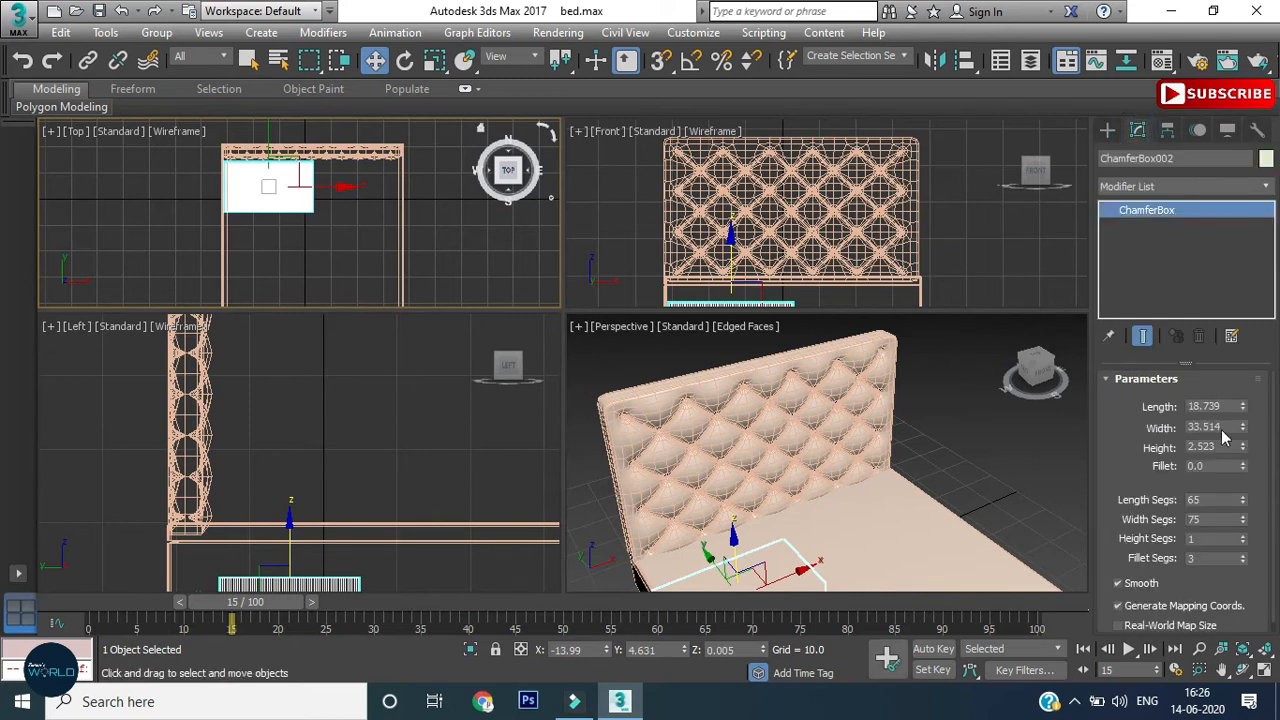
# Move the new chamfer box slightly inward from the bed's side, lift it above the mattress, and shift it a little away from the headboard.
pyautogui.scroll(3, 263, 145)
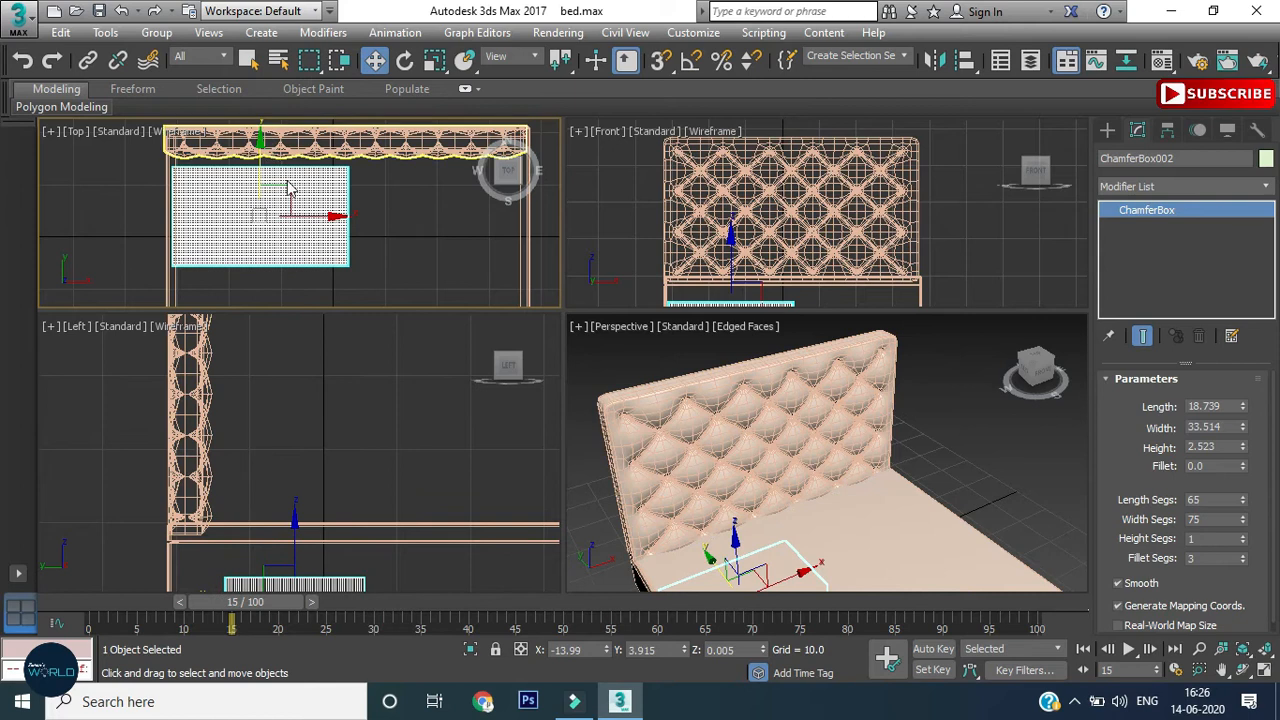
pyautogui.moveTo(331, 218); pyautogui.dragTo(337, 213)
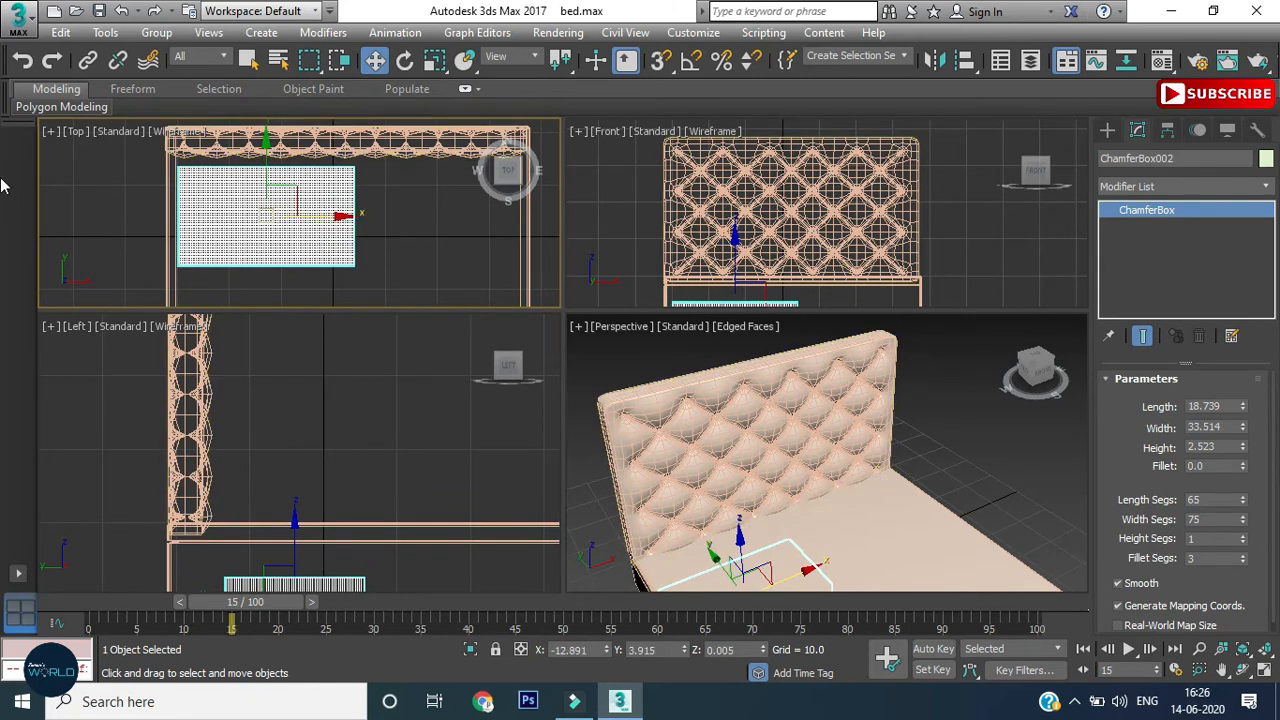
pyautogui.moveTo(295, 525); pyautogui.dragTo(300, 437)
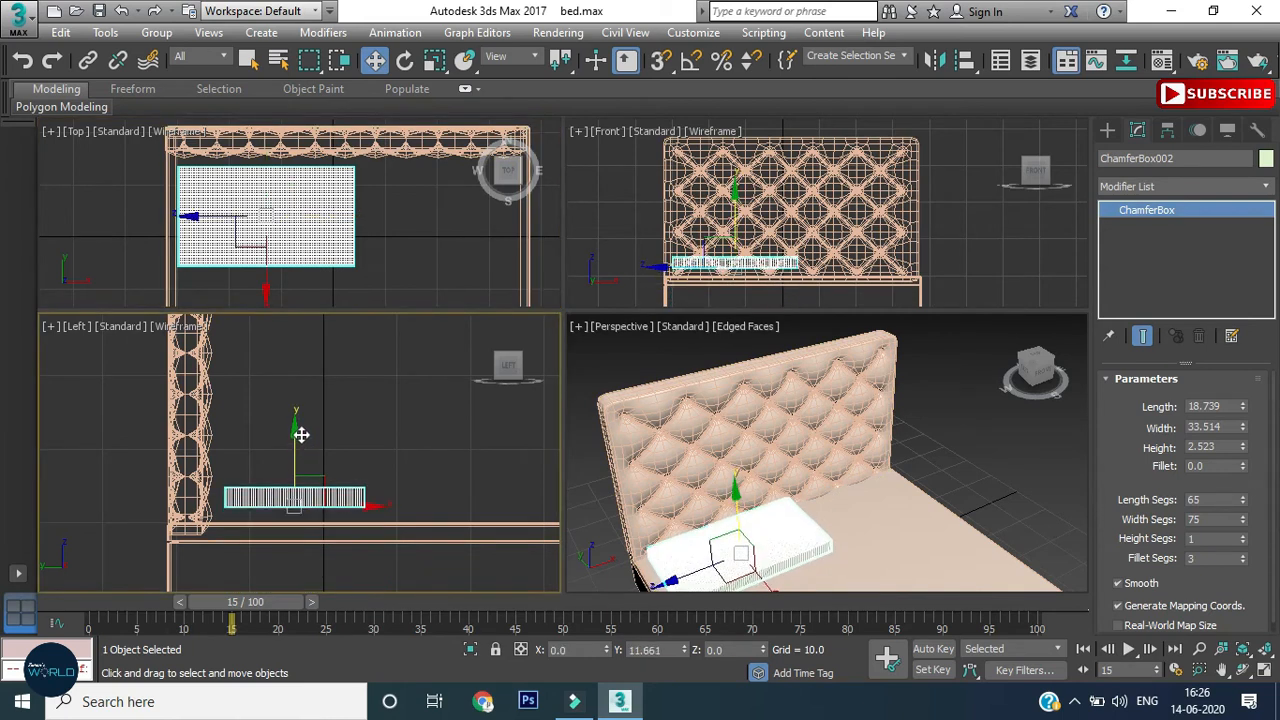
pyautogui.moveTo(357, 503); pyautogui.dragTo(365, 503)
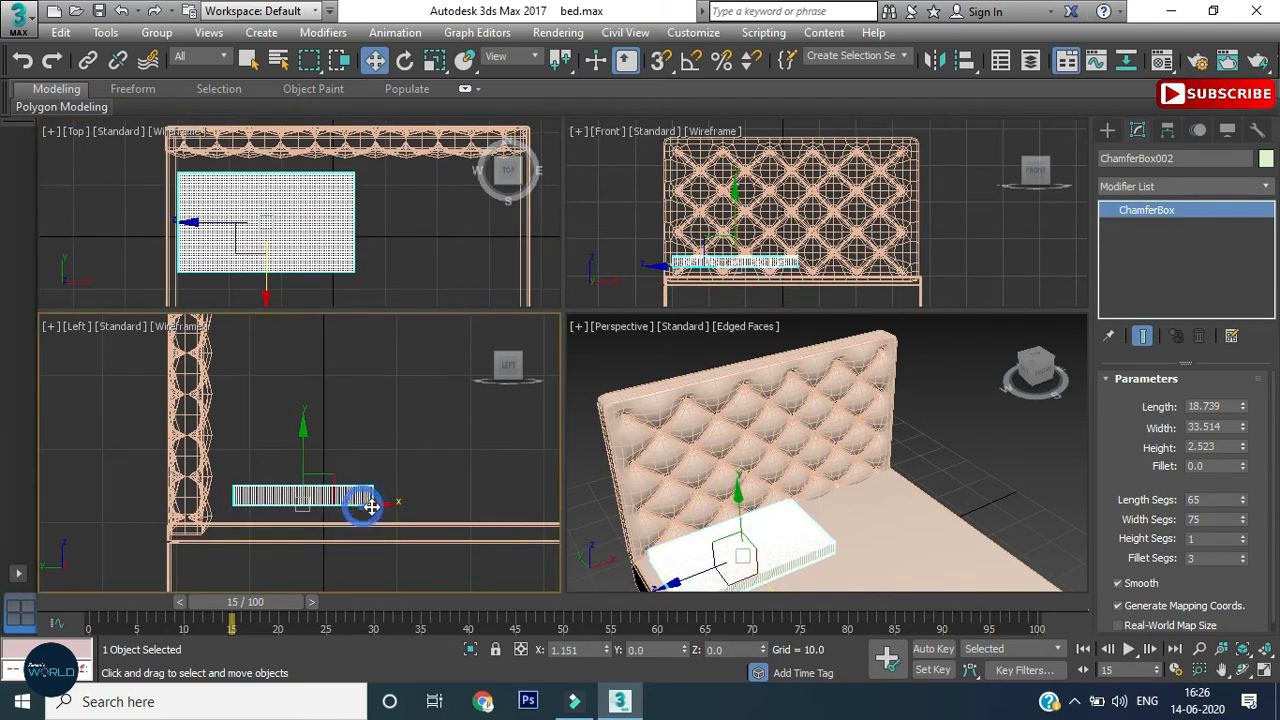
# Set the chamfer box's length to 20.613, height to 0.6 and fillet to 0.6.
pyautogui.moveTo(1243, 406); pyautogui.dragTo(1193, 181)
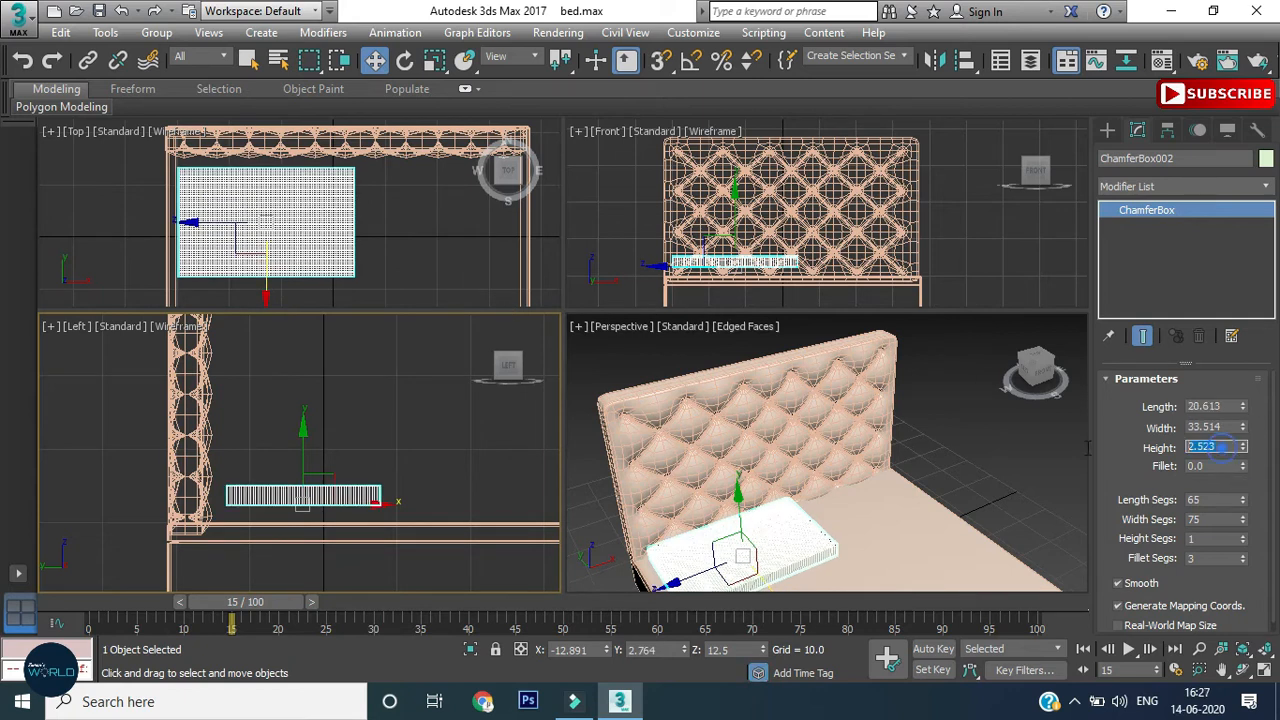
pyautogui.press('Tab')
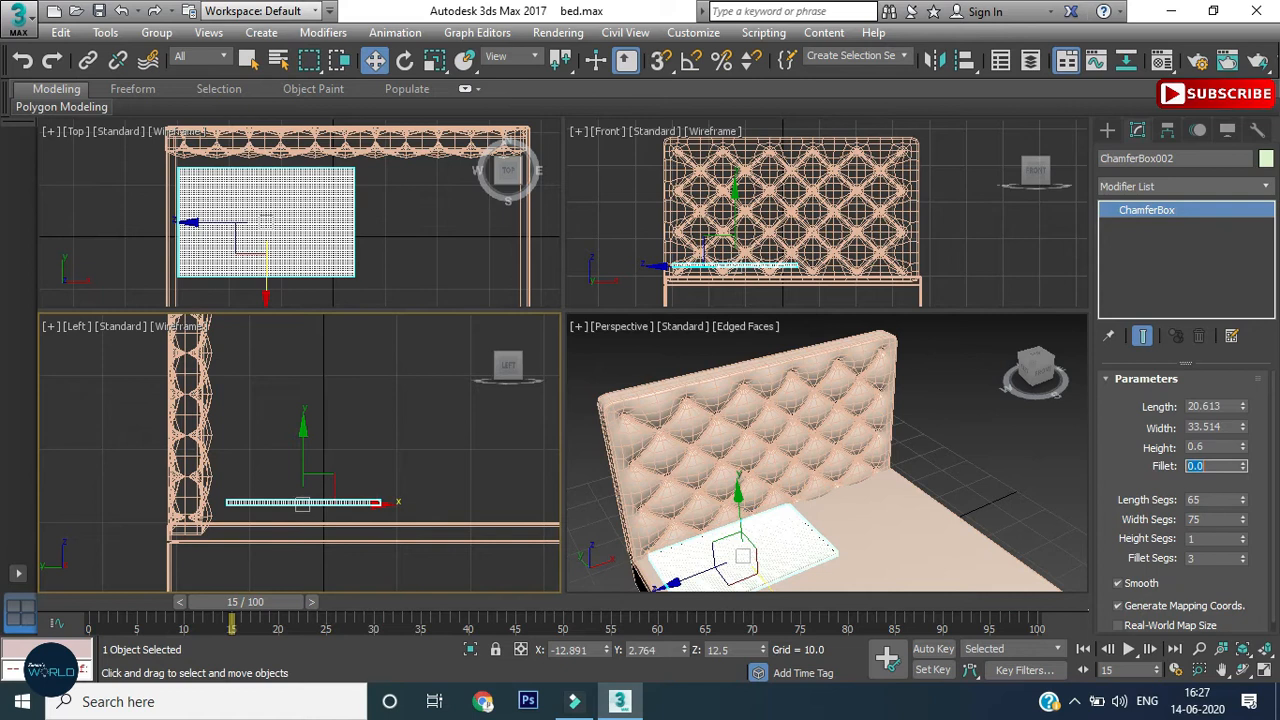
pyautogui.press('Return')
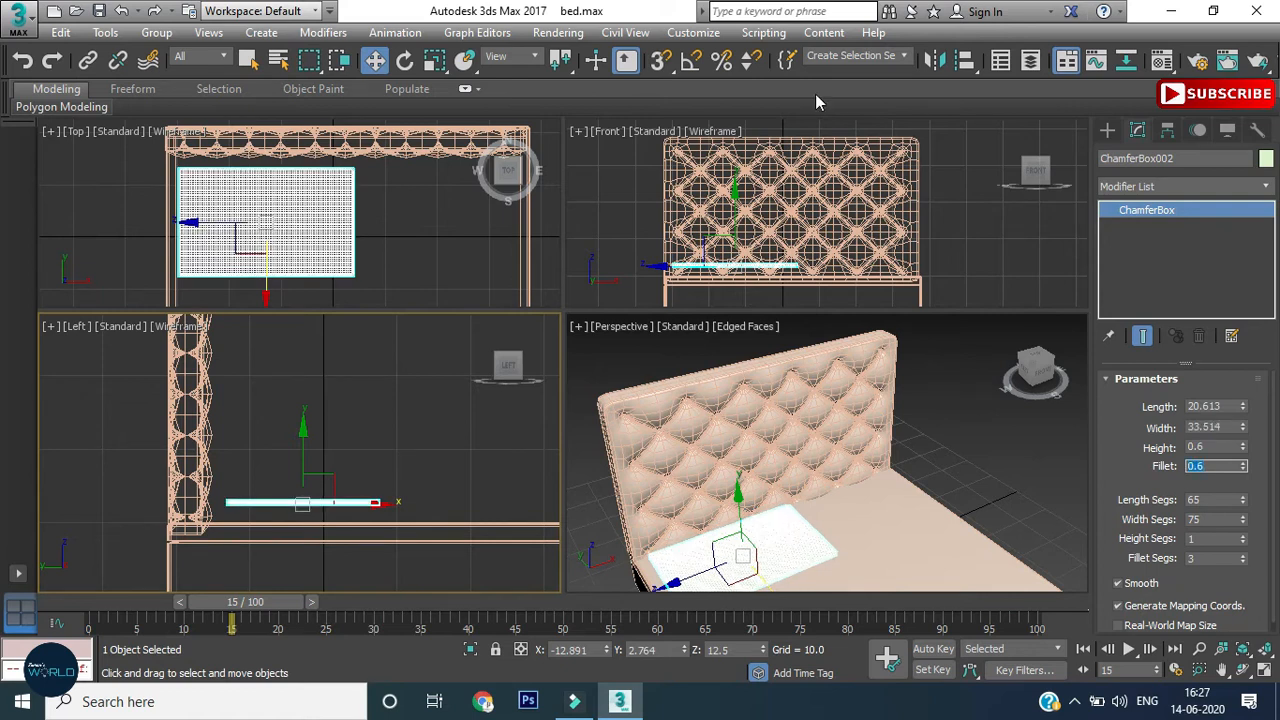
# Apply a Cloth modifier to the chamfer box and turn off gravity in its simulation parameters.
pyautogui.scroll(2, 1085, 265)
pyautogui.scroll(-2, 855, 254)
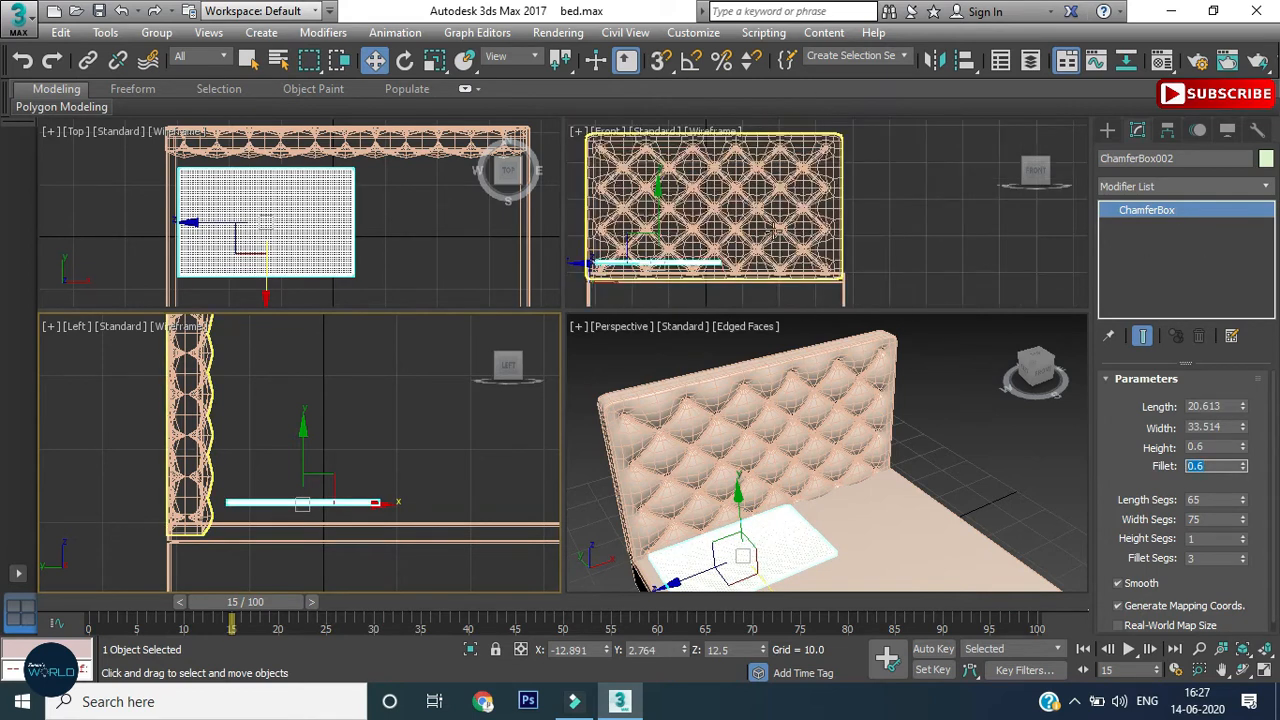
pyautogui.moveTo(855, 254); pyautogui.dragTo(903, 245, button='middle')
pyautogui.click(1140, 187)
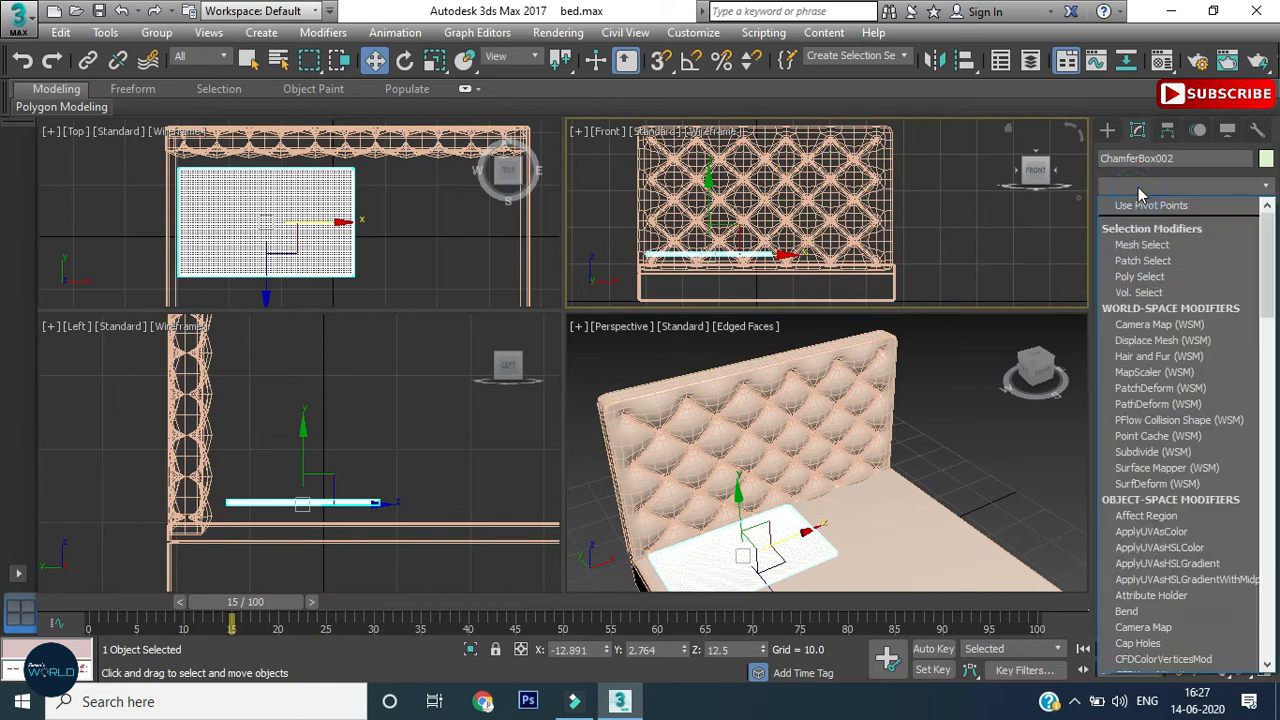
pyautogui.scroll(-2, 1160, 430)
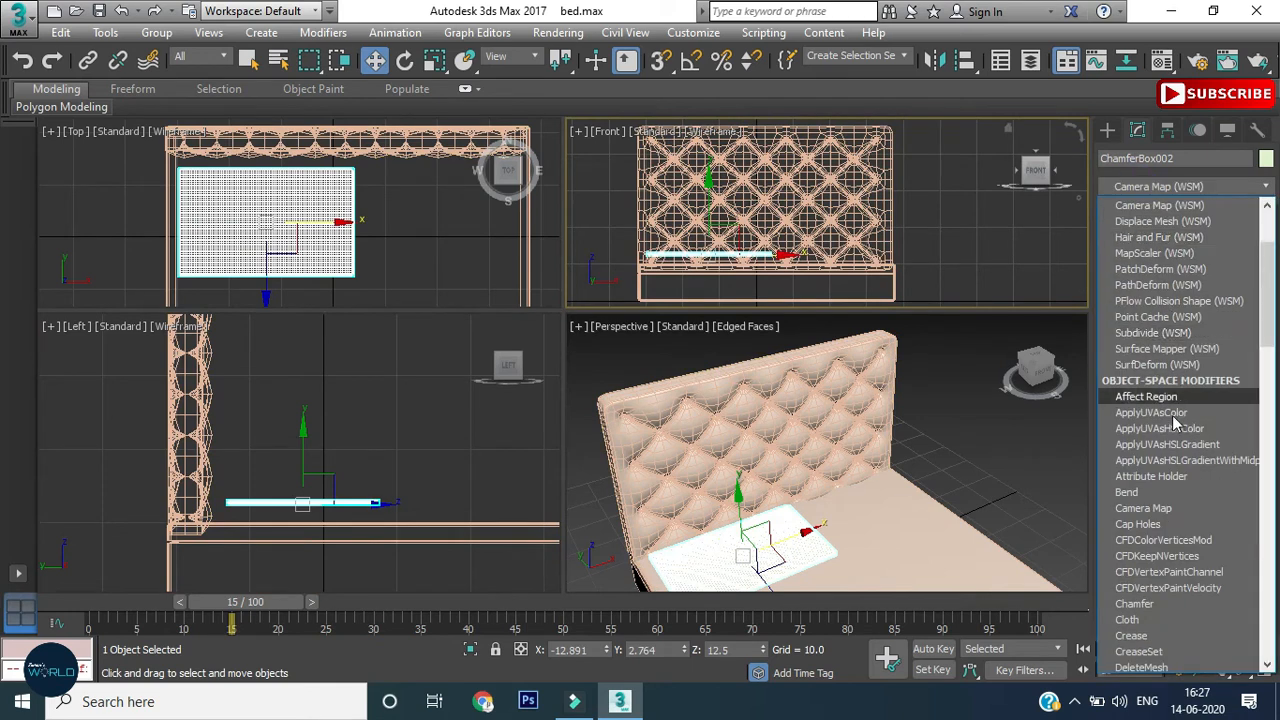
pyautogui.click(1155, 620)
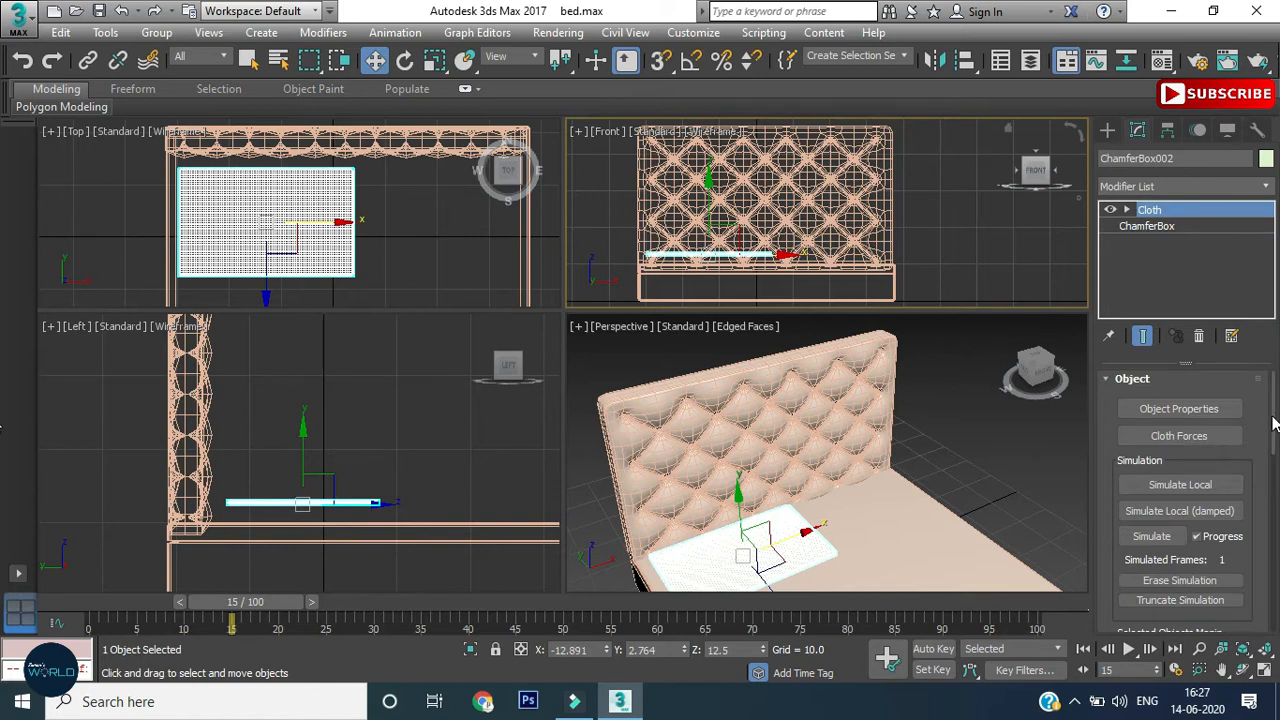
pyautogui.moveTo(1275, 410); pyautogui.dragTo(1266, 548)
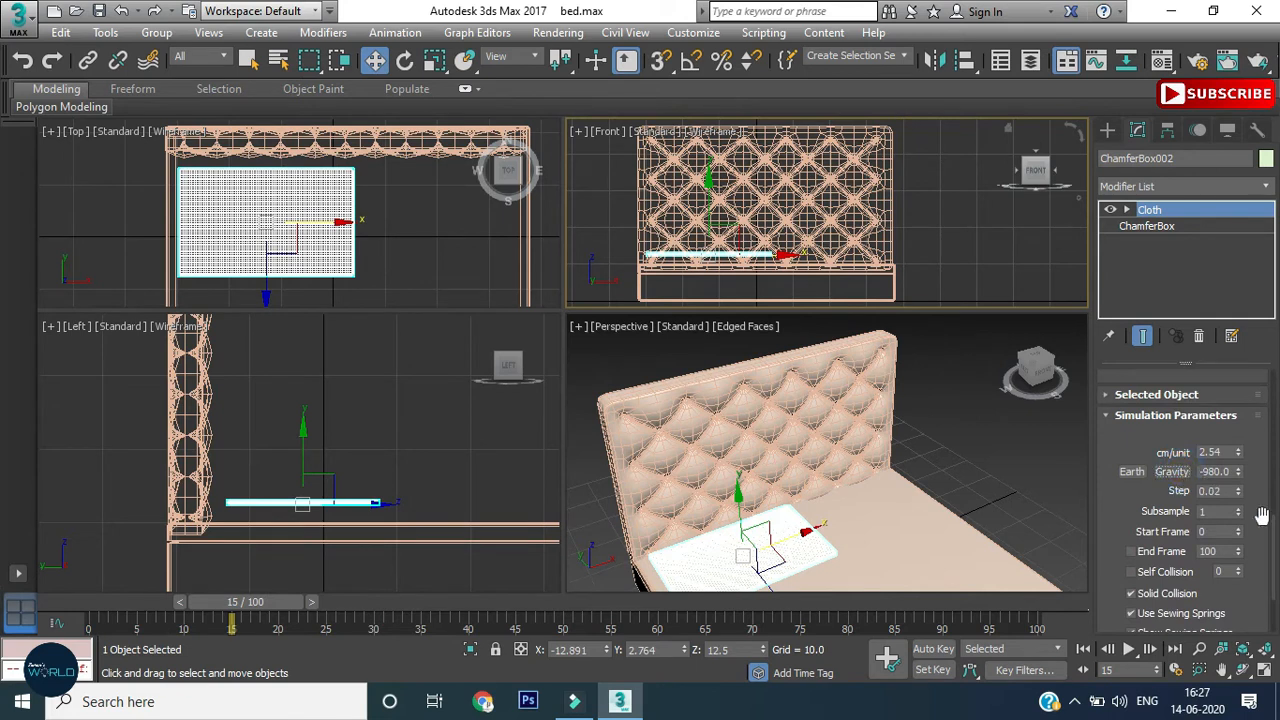
pyautogui.moveTo(1276, 546); pyautogui.dragTo(1276, 384)
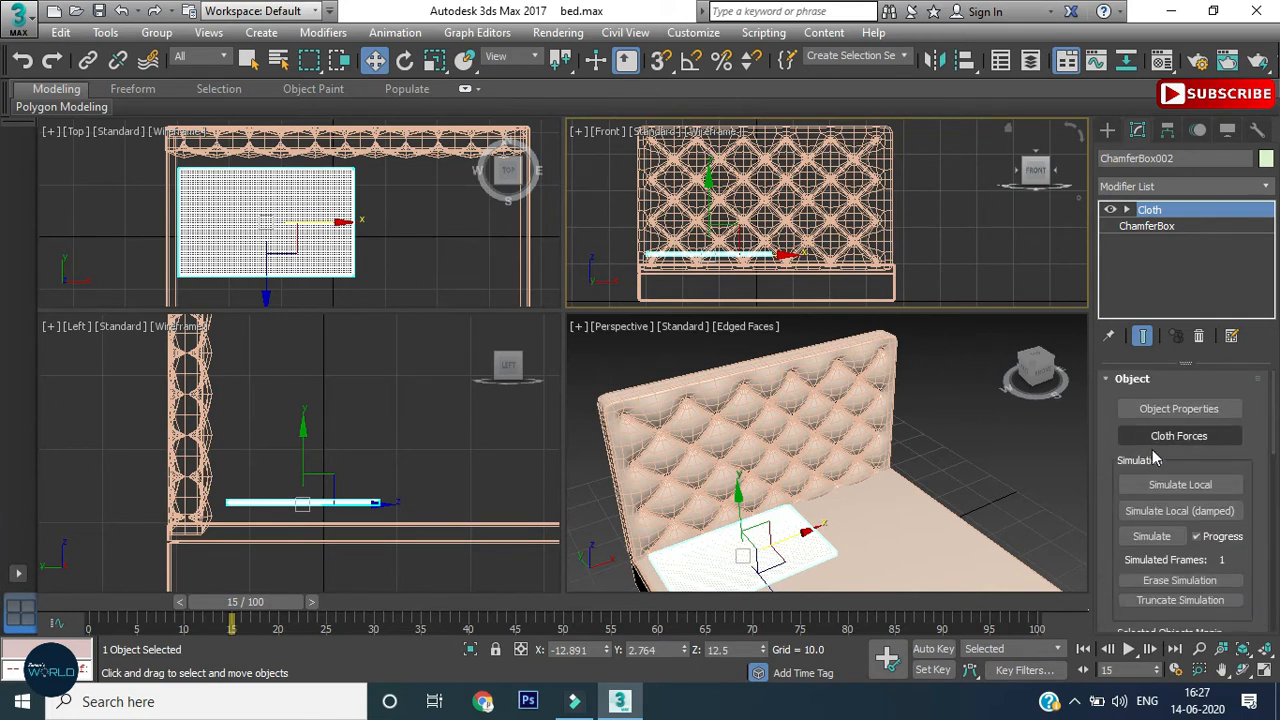
# In the cloth object properties, make the chamfer box a Cloth object with the Cotton preset and set its inside pressure.
pyautogui.click(1175, 408)
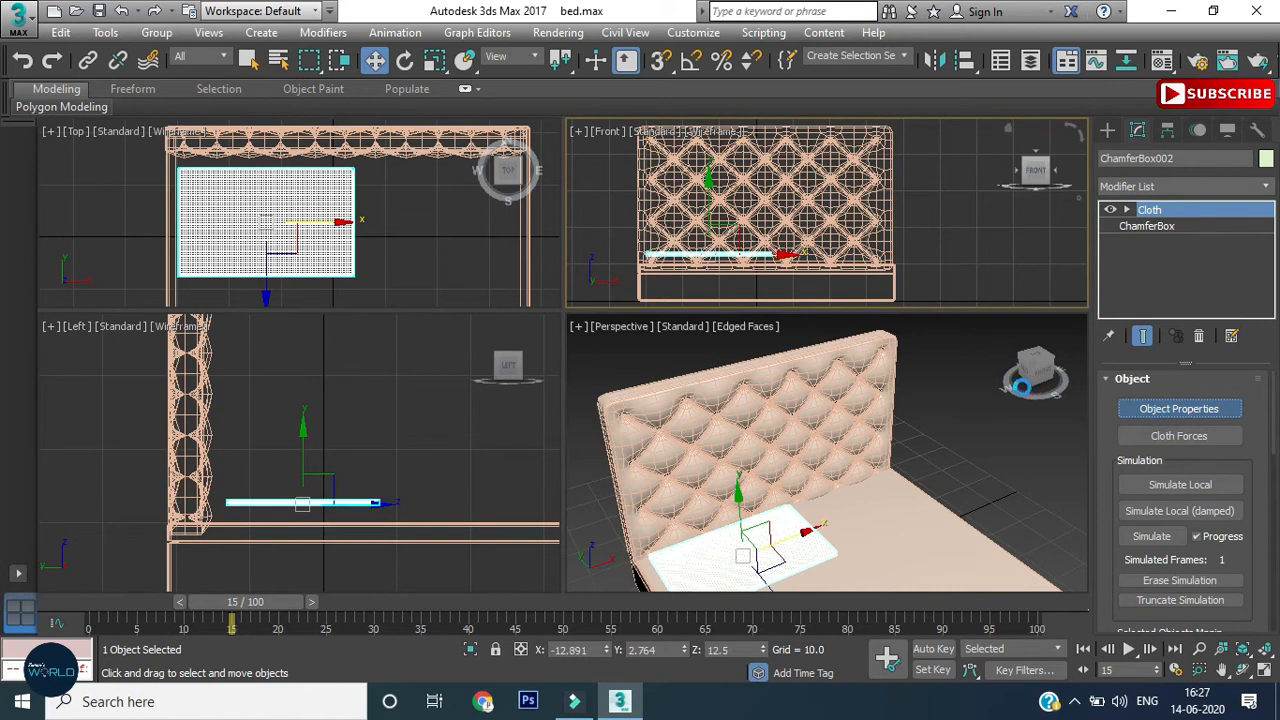
pyautogui.click(594, 73)
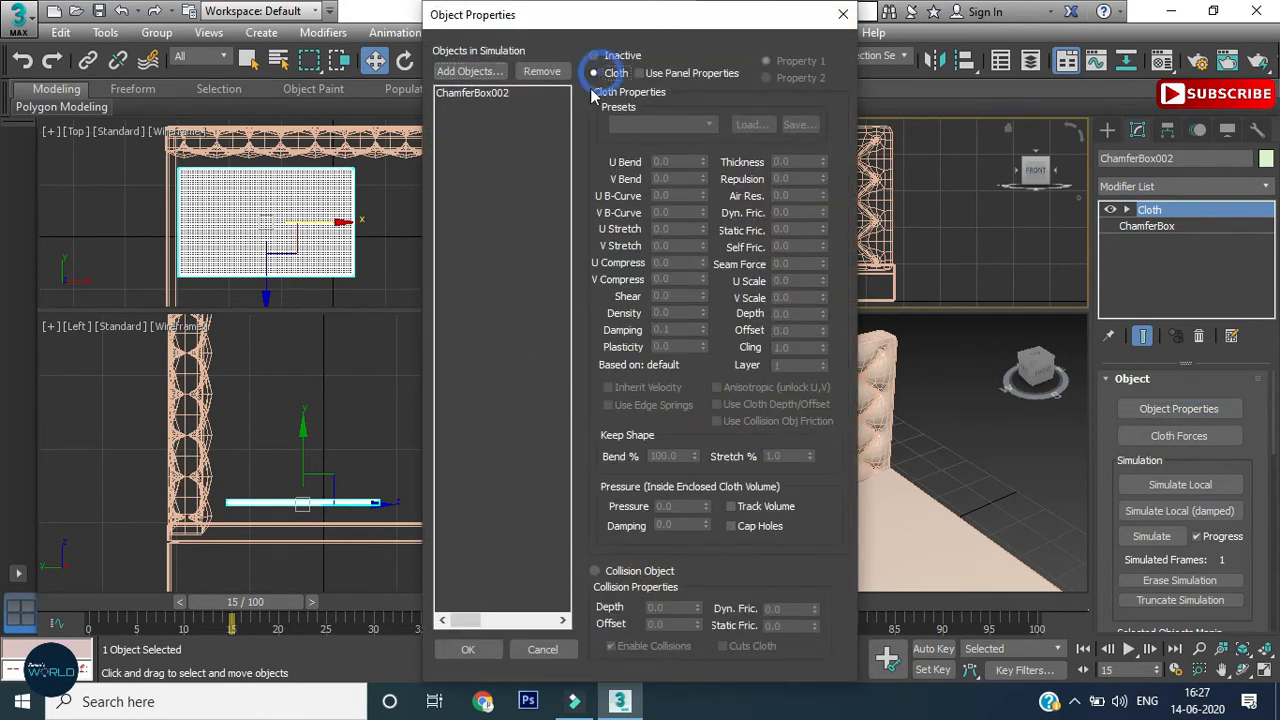
pyautogui.click(477, 92)
pyautogui.click(606, 75)
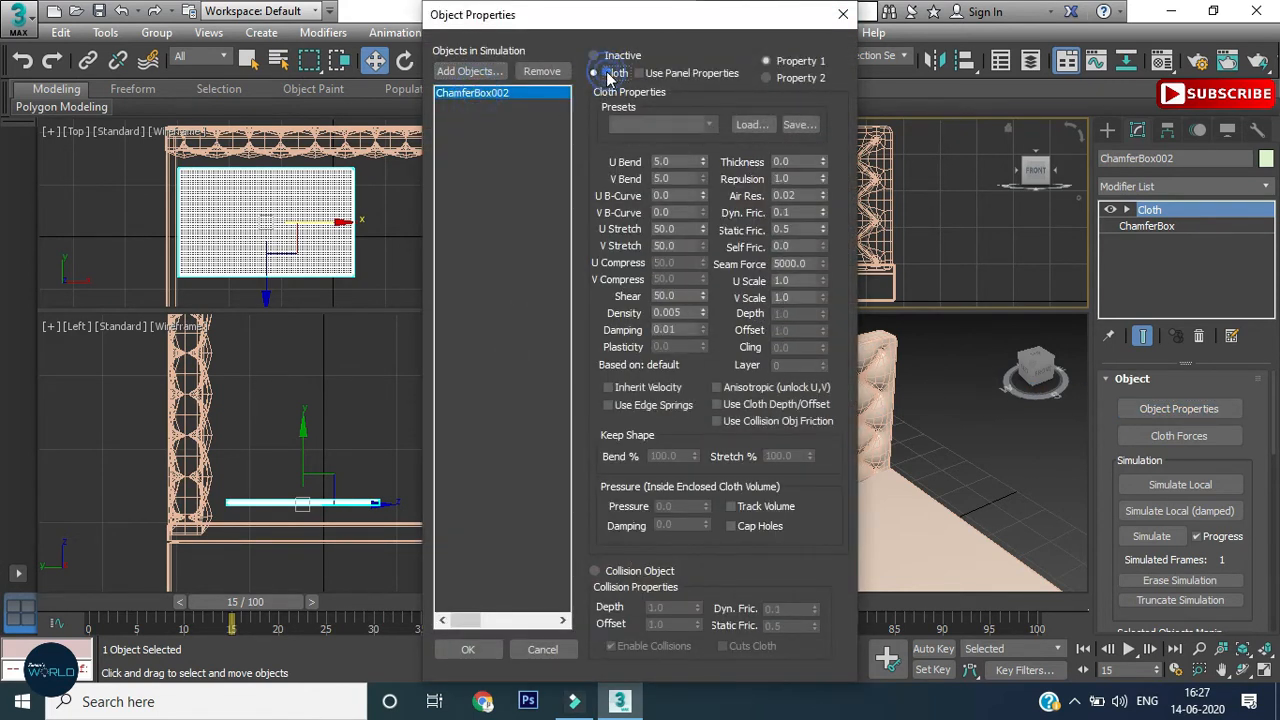
pyautogui.click(709, 124)
pyautogui.click(660, 166)
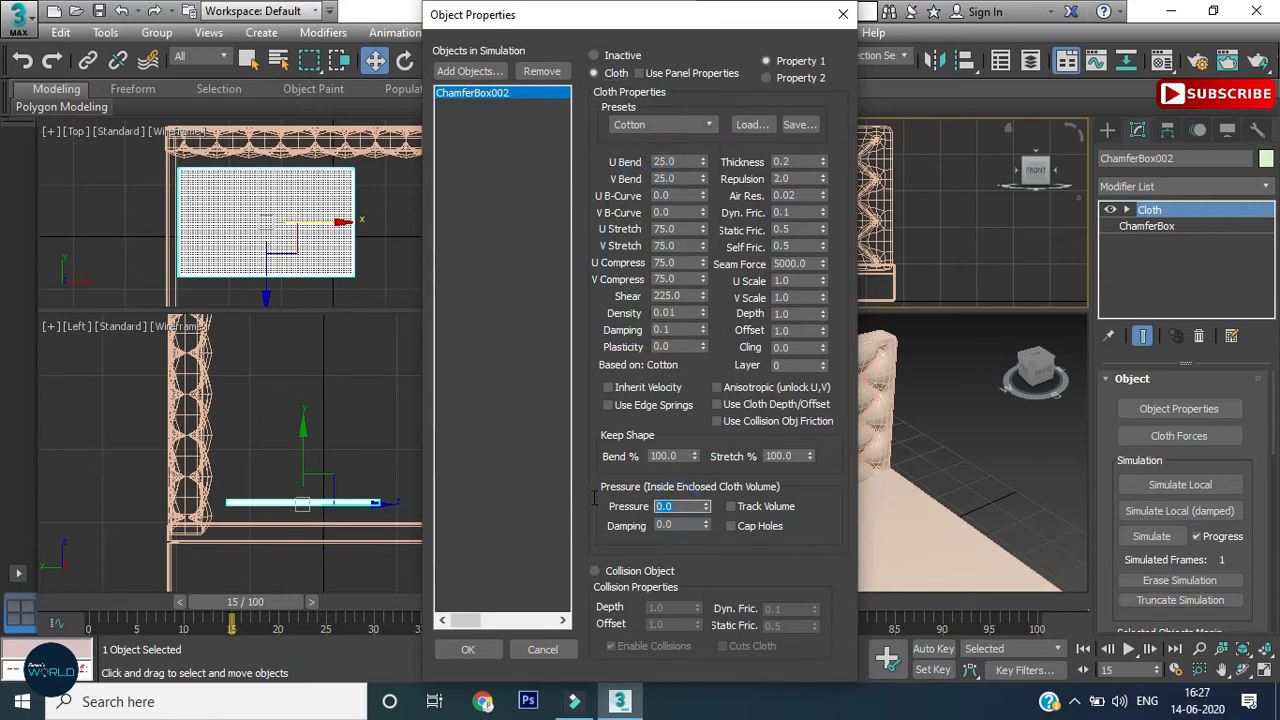
pyautogui.click(470, 649)
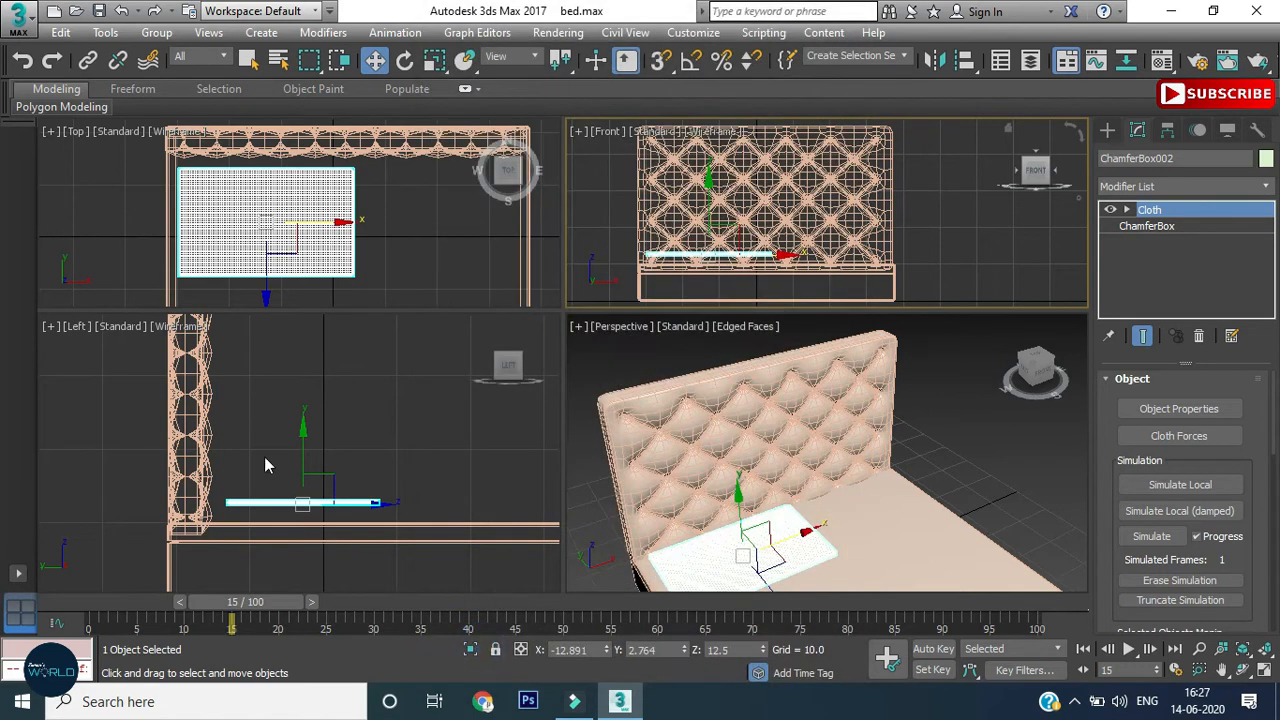
# Raise the box slightly, shift it away from the headboard, and tilt it about 7 degrees in the left view.
pyautogui.click(305, 437)
pyautogui.moveTo(305, 437); pyautogui.dragTo(307, 422)
pyautogui.moveTo(369, 492); pyautogui.dragTo(374, 492)
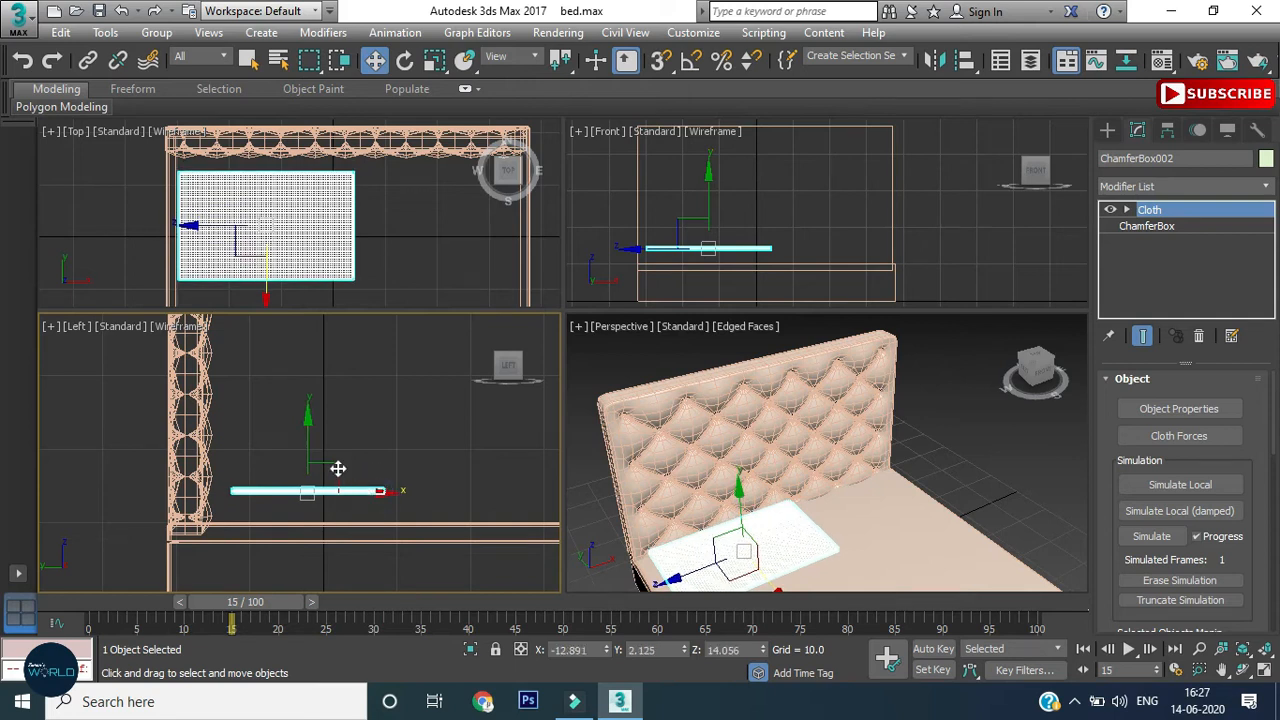
pyautogui.press('e')
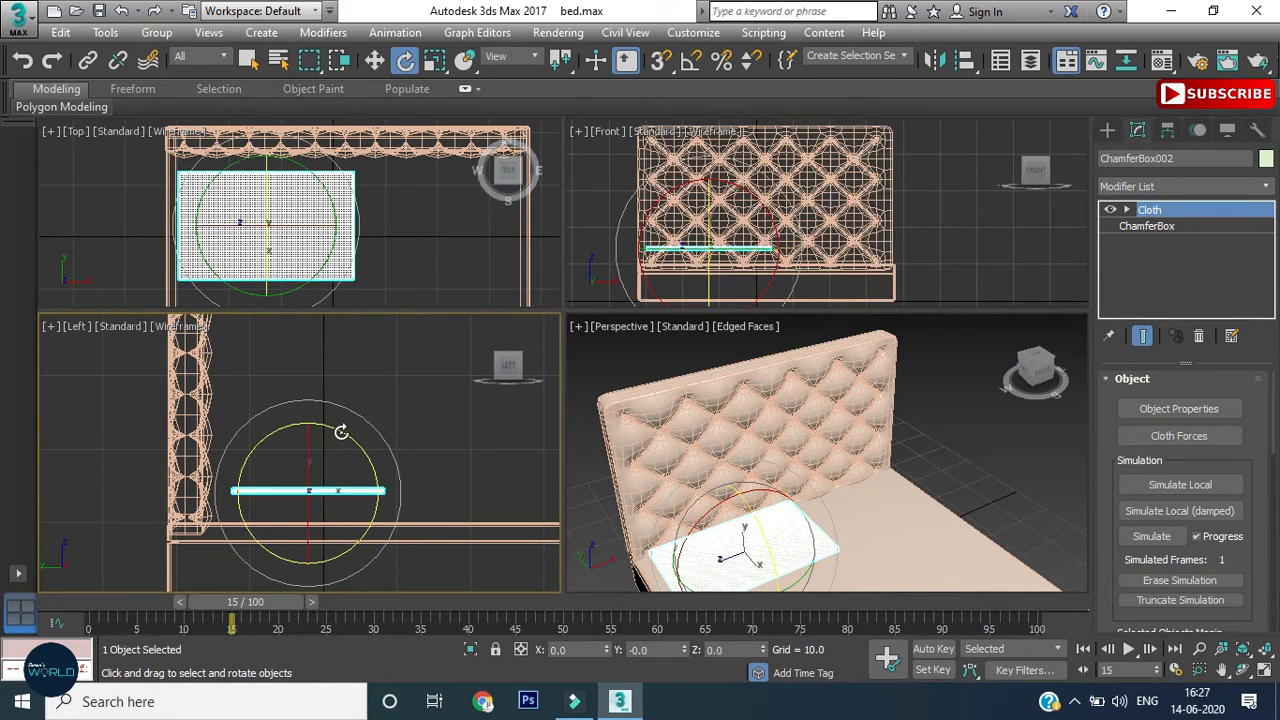
pyautogui.moveTo(341, 431); pyautogui.dragTo(338, 407)
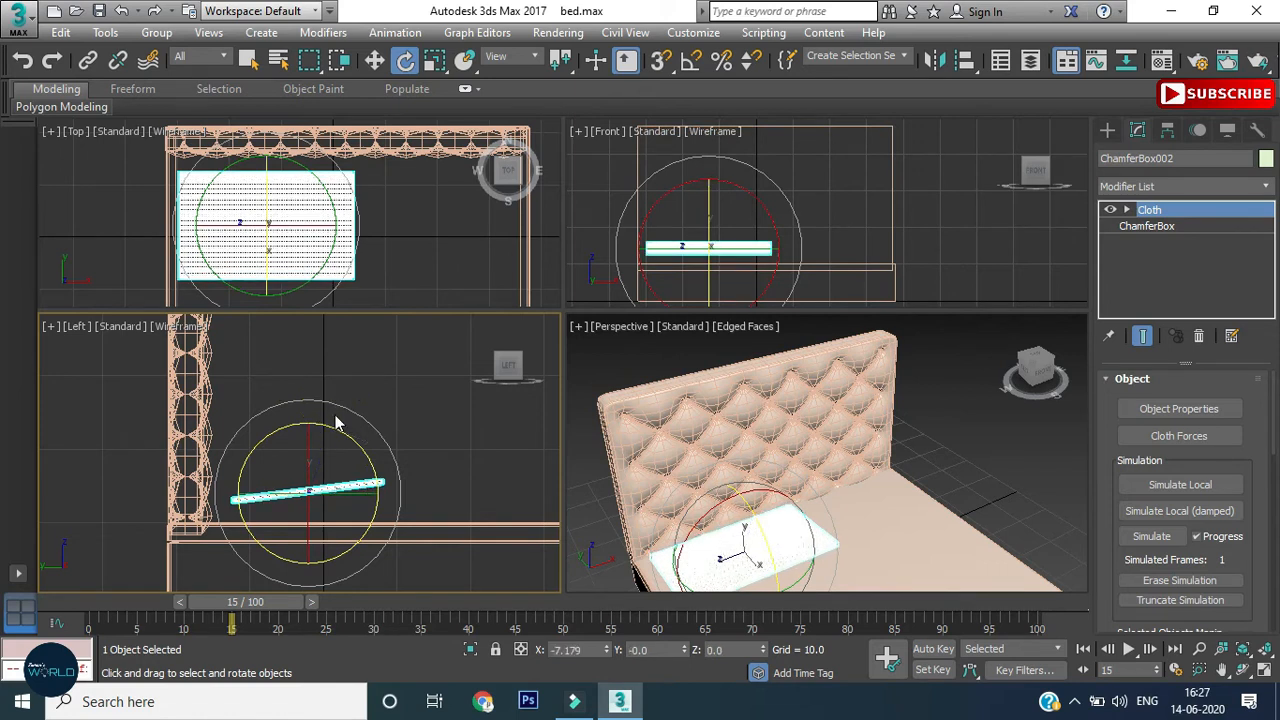
# Run the cloth simulation to inflate the box into a pillow and stop it at frame 28.
pyautogui.moveTo(823, 502); pyautogui.dragTo(853, 449, button='middle')
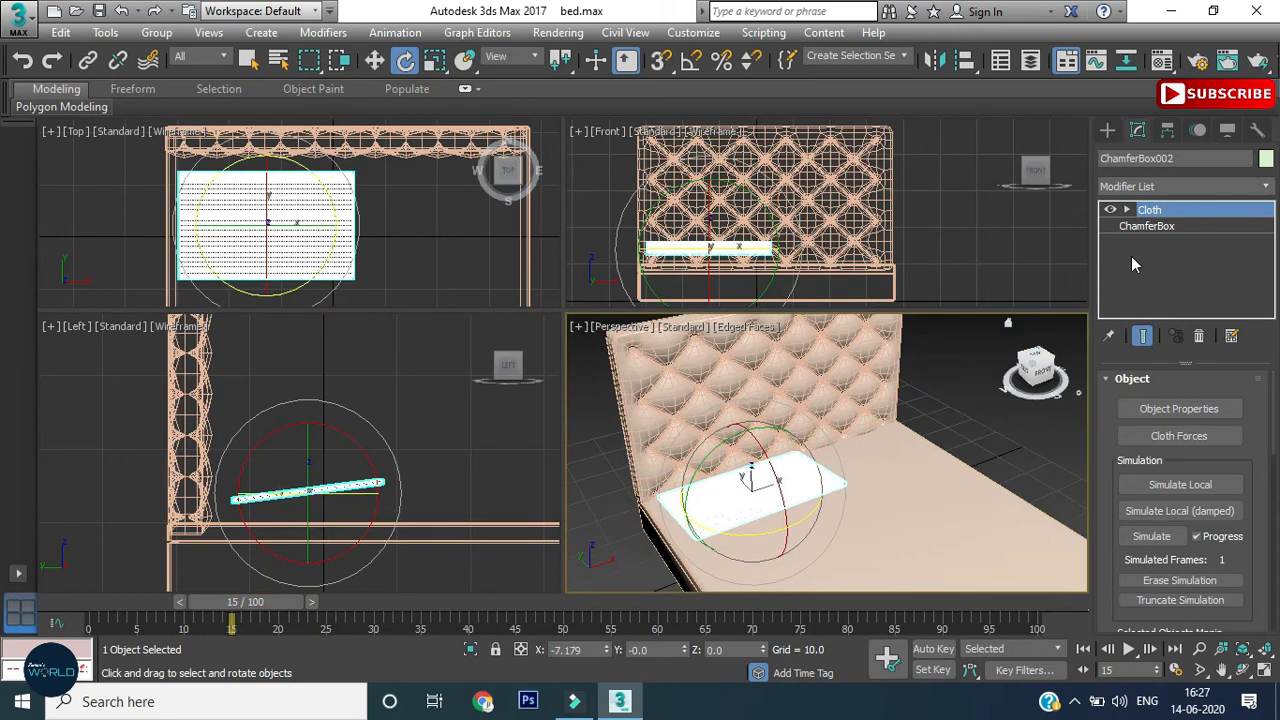
pyautogui.scroll(4, 750, 518)
pyautogui.keyDown('alt'); pyautogui.moveTo(770, 504); pyautogui.dragTo(868, 458, button='middle'); pyautogui.keyUp('alt')
pyautogui.click(1151, 538)
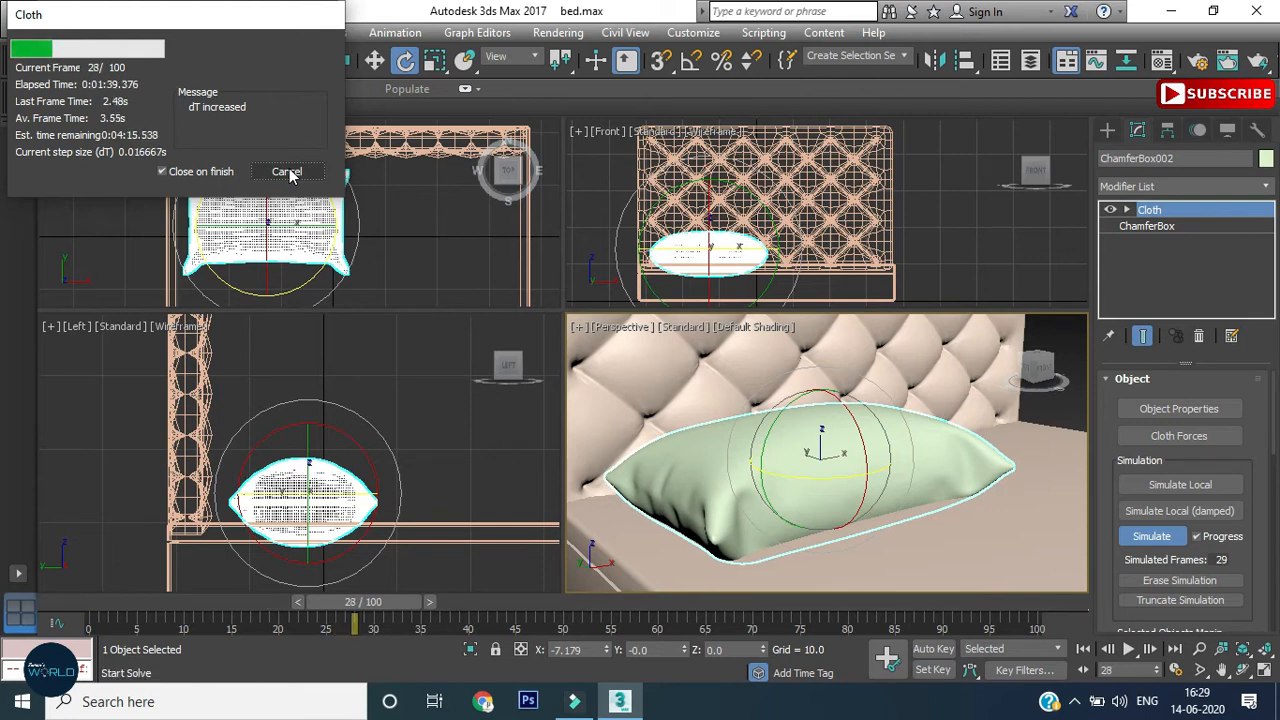
pyautogui.click(287, 172)
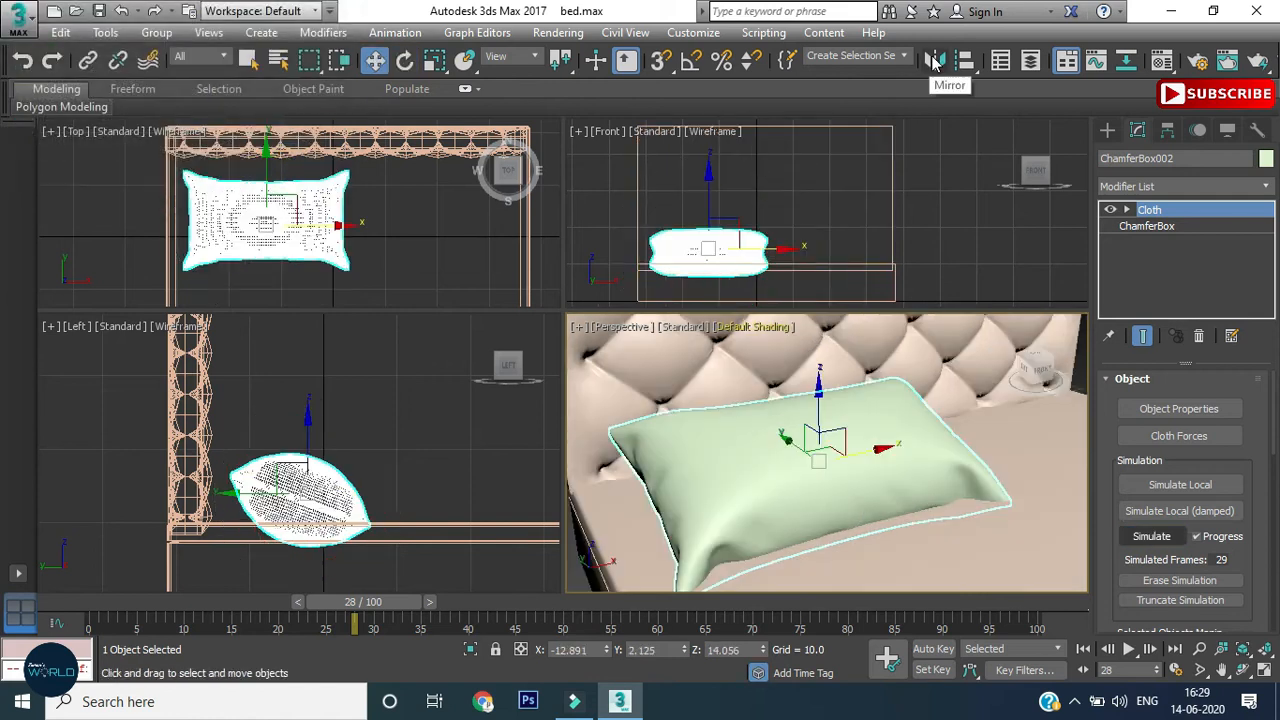
# Mirror the pillow on the Y axis without cloning it.
pyautogui.click(935, 62)
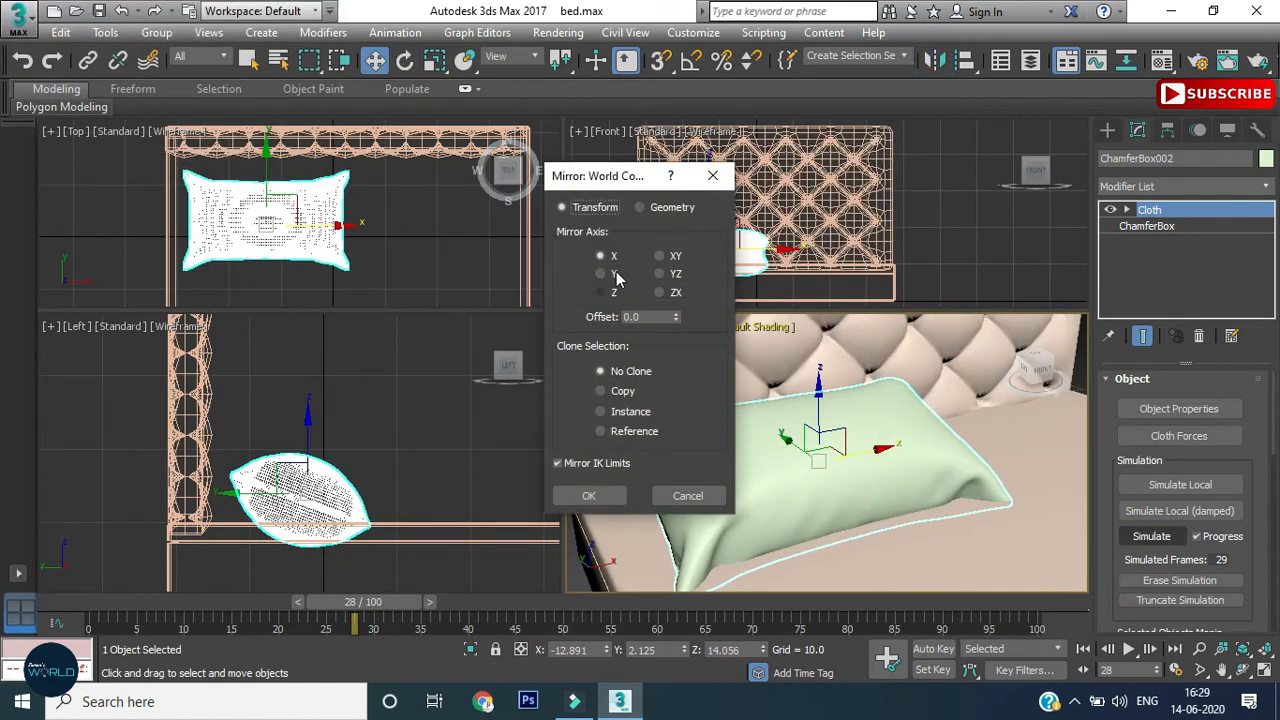
pyautogui.click(612, 274)
pyautogui.moveTo(630, 191); pyautogui.dragTo(495, 154)
pyautogui.click(455, 453)
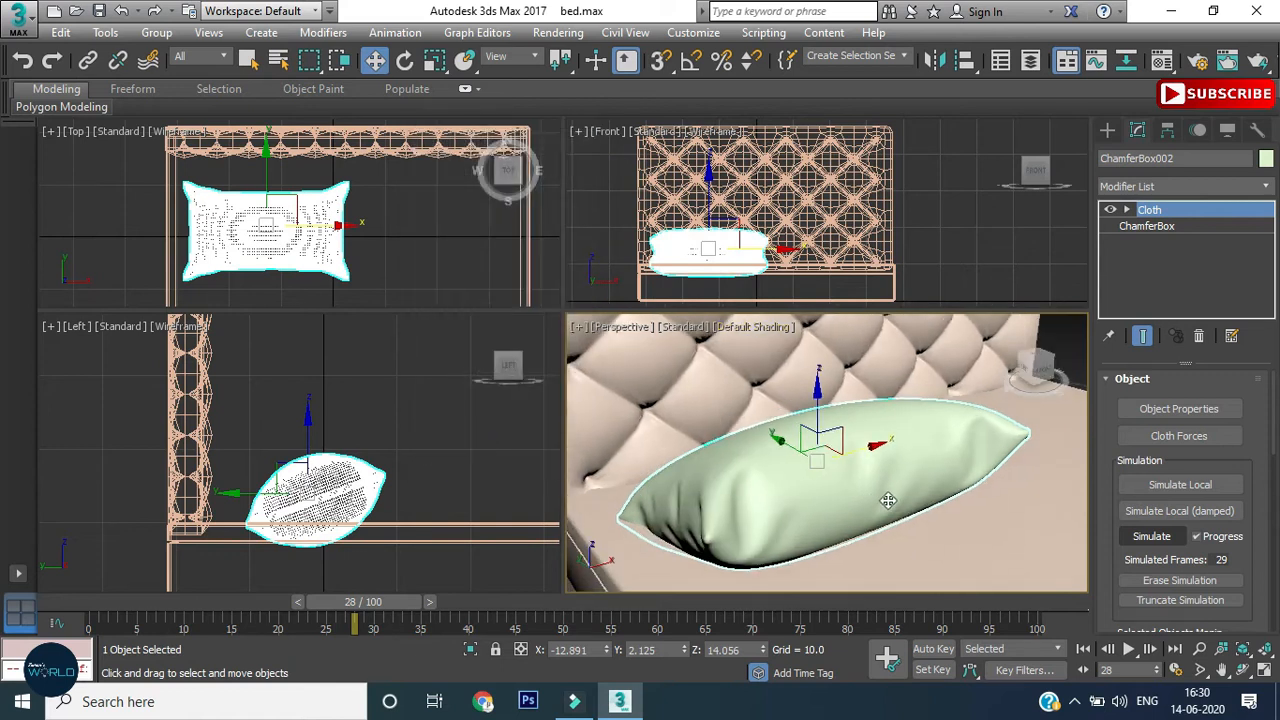
# Rotate the pillow about 26 degrees around the X axis and lift it onto the mattress surface.
pyautogui.press('e')
pyautogui.moveTo(843, 424); pyautogui.dragTo(870, 466)
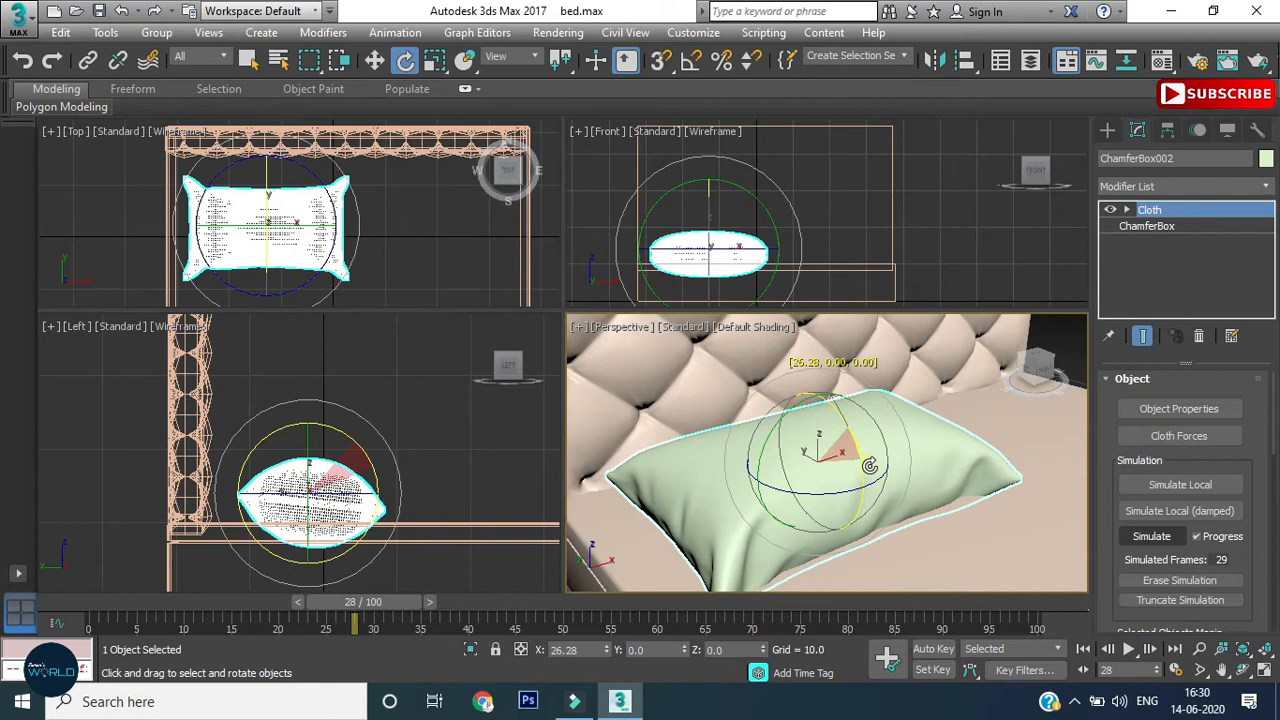
pyautogui.press('w')
pyautogui.moveTo(816, 412); pyautogui.dragTo(820, 361)
pyautogui.press('r')
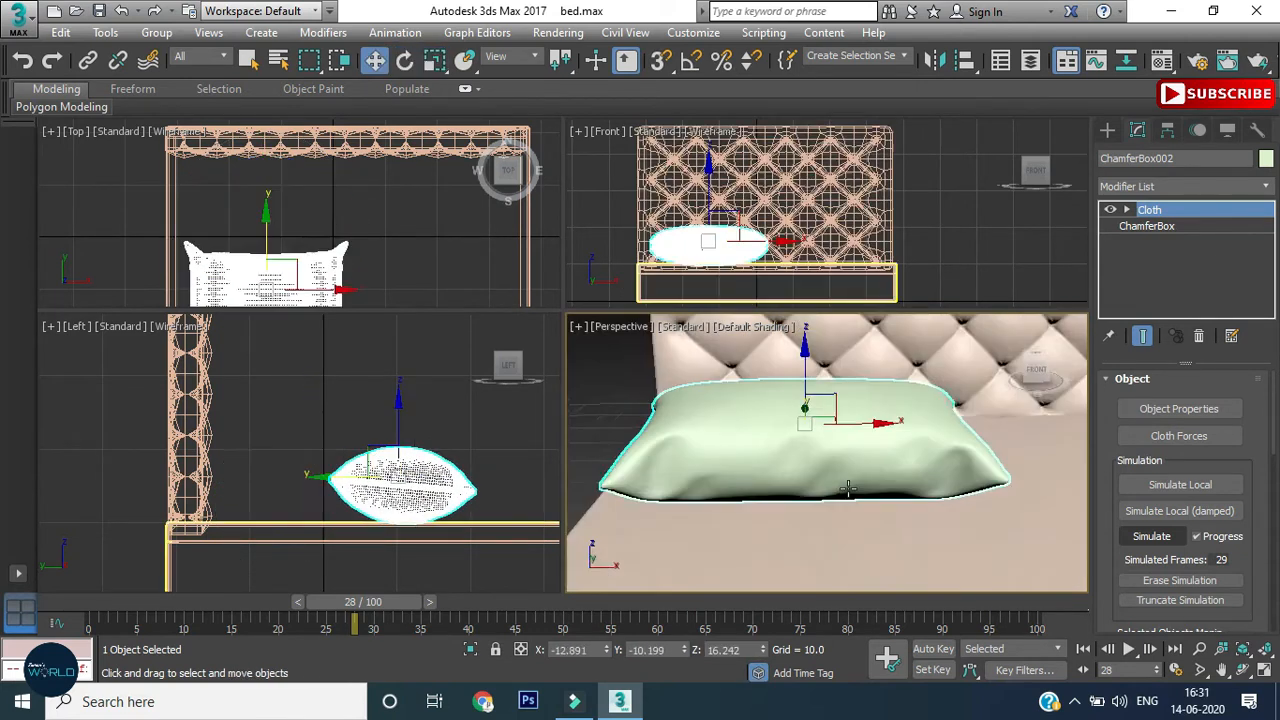
# Collapse the pillow's entire modifier stack into an editable mesh.
pyautogui.keyDown('alt'); pyautogui.moveTo(843, 497); pyautogui.dragTo(926, 525, button='middle'); pyautogui.keyUp('alt')
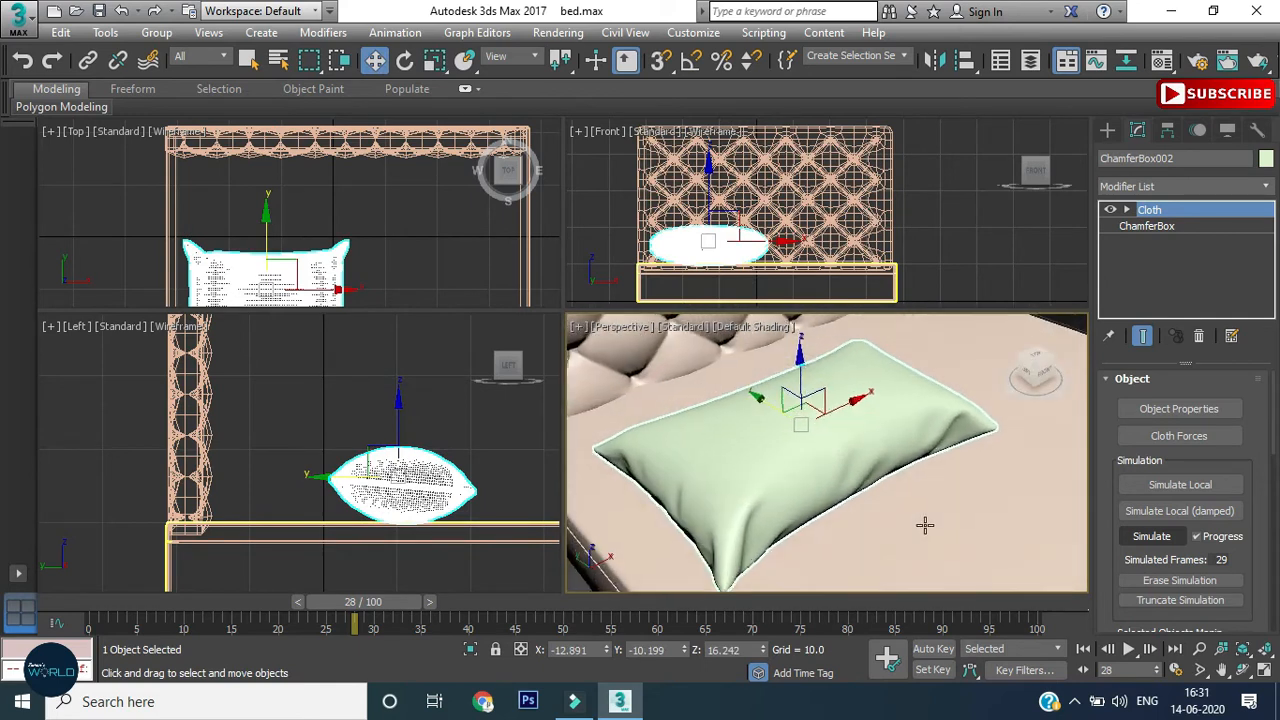
pyautogui.keyDown('alt'); pyautogui.moveTo(857, 474); pyautogui.dragTo(836, 459, button='middle'); pyautogui.keyUp('alt')
pyautogui.moveTo(241, 255); pyautogui.dragTo(295, 200, button='middle')
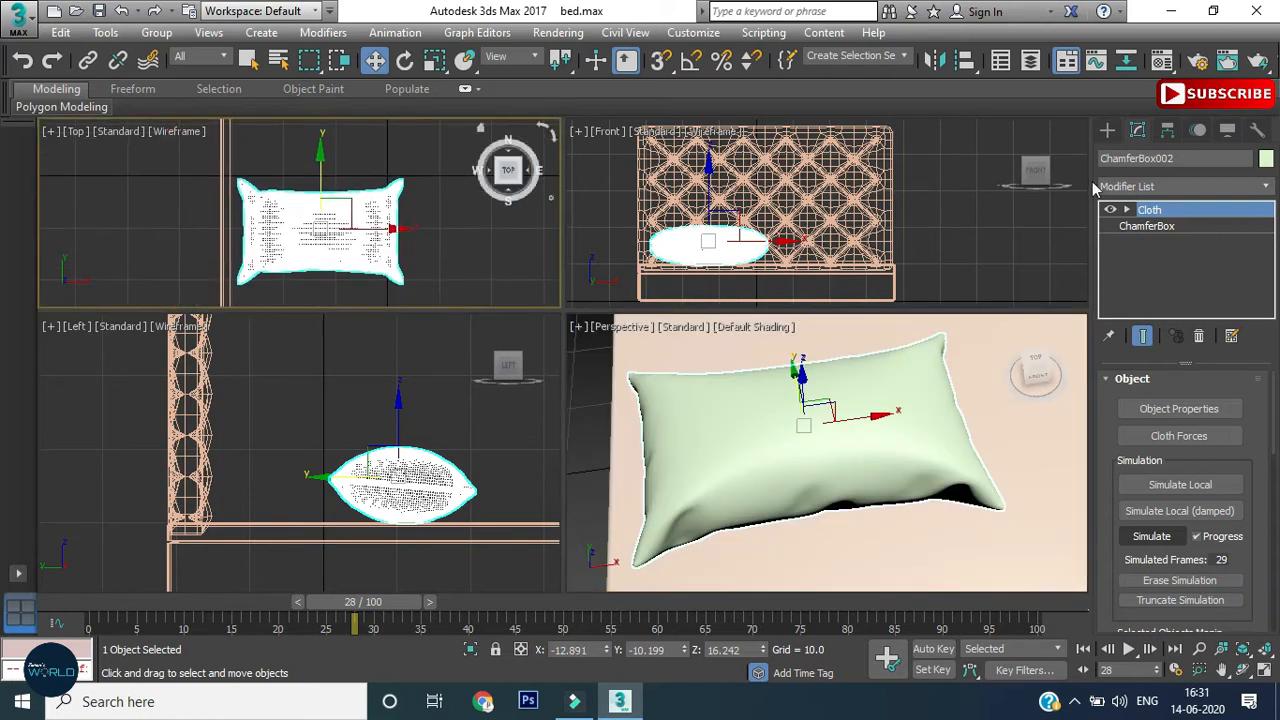
pyautogui.rightClick(1152, 212)
pyautogui.click(1100, 398)
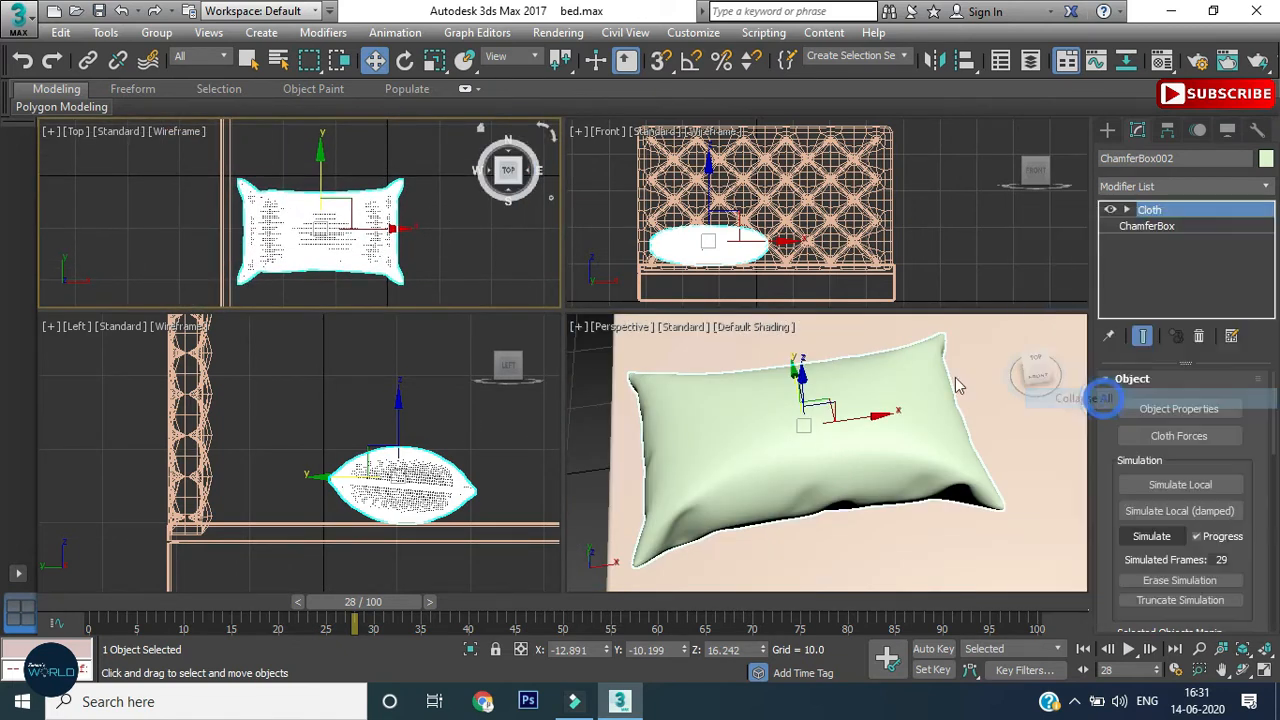
pyautogui.click(729, 407)
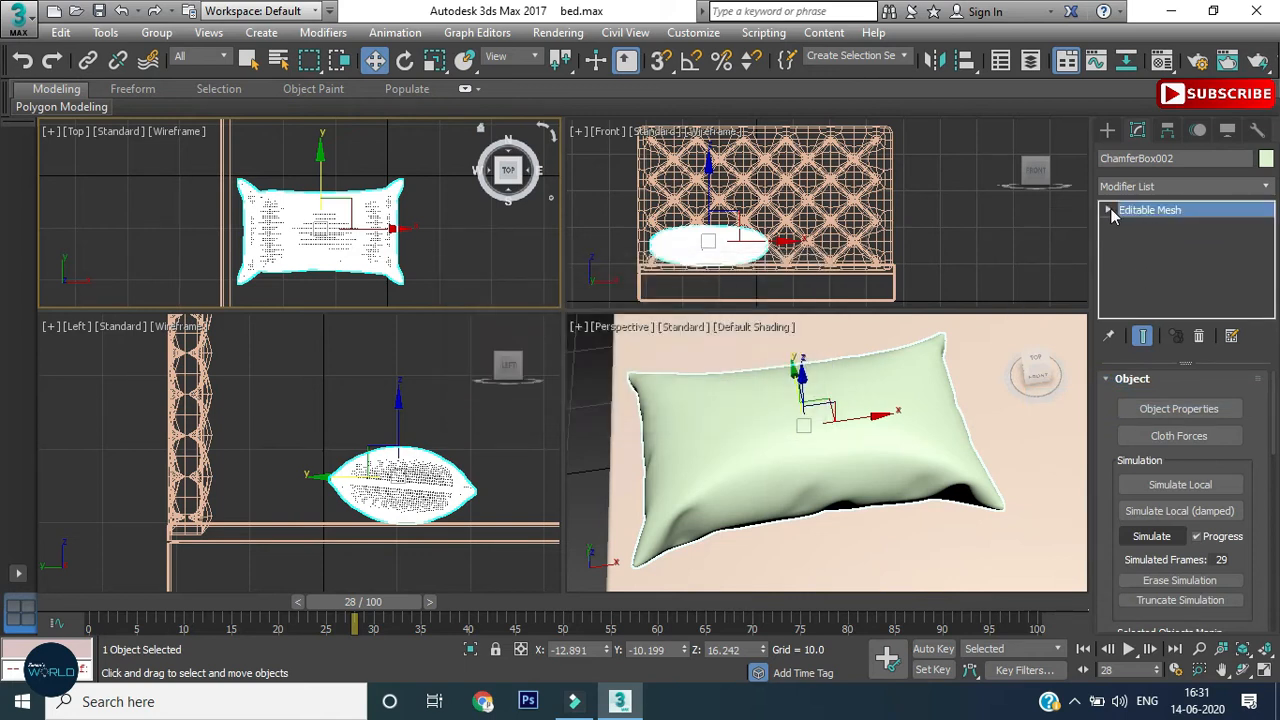
# Select the vertices at the tip of the pillow's front-left corner in the top view and enable soft selection.
pyautogui.click(1109, 210)
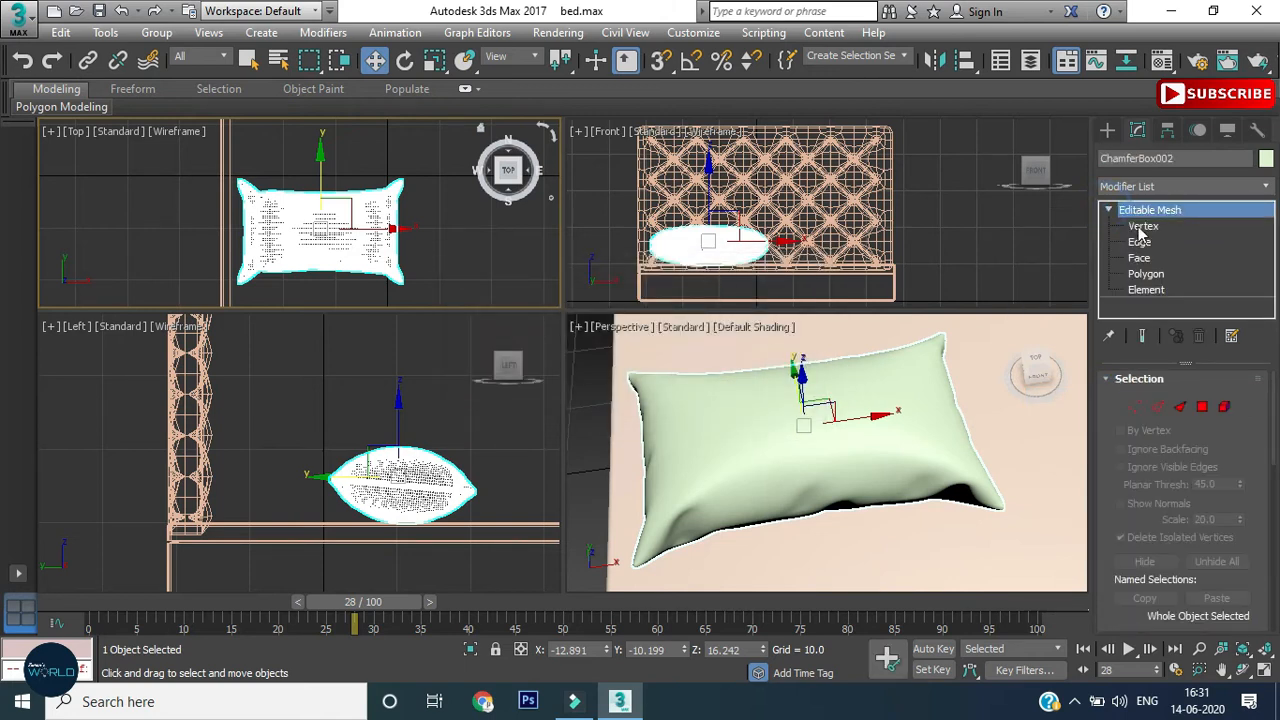
pyautogui.click(1141, 227)
pyautogui.moveTo(300, 230); pyautogui.dragTo(417, 181, button='middle')
pyautogui.scroll(5, 293, 239)
pyautogui.moveTo(485, 219); pyautogui.dragTo(134, 222, button='middle')
pyautogui.scroll(6, 155, 212)
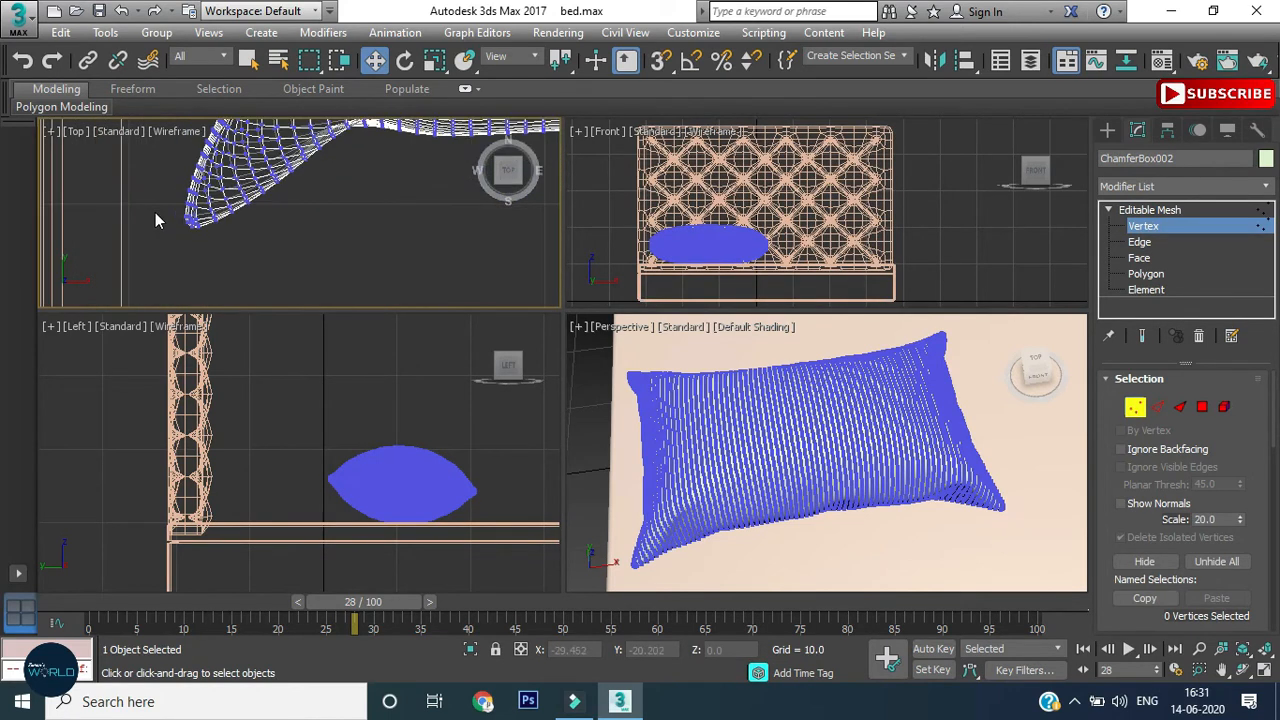
pyautogui.moveTo(166, 183); pyautogui.dragTo(252, 224)
pyautogui.scroll(-2, 1213, 565)
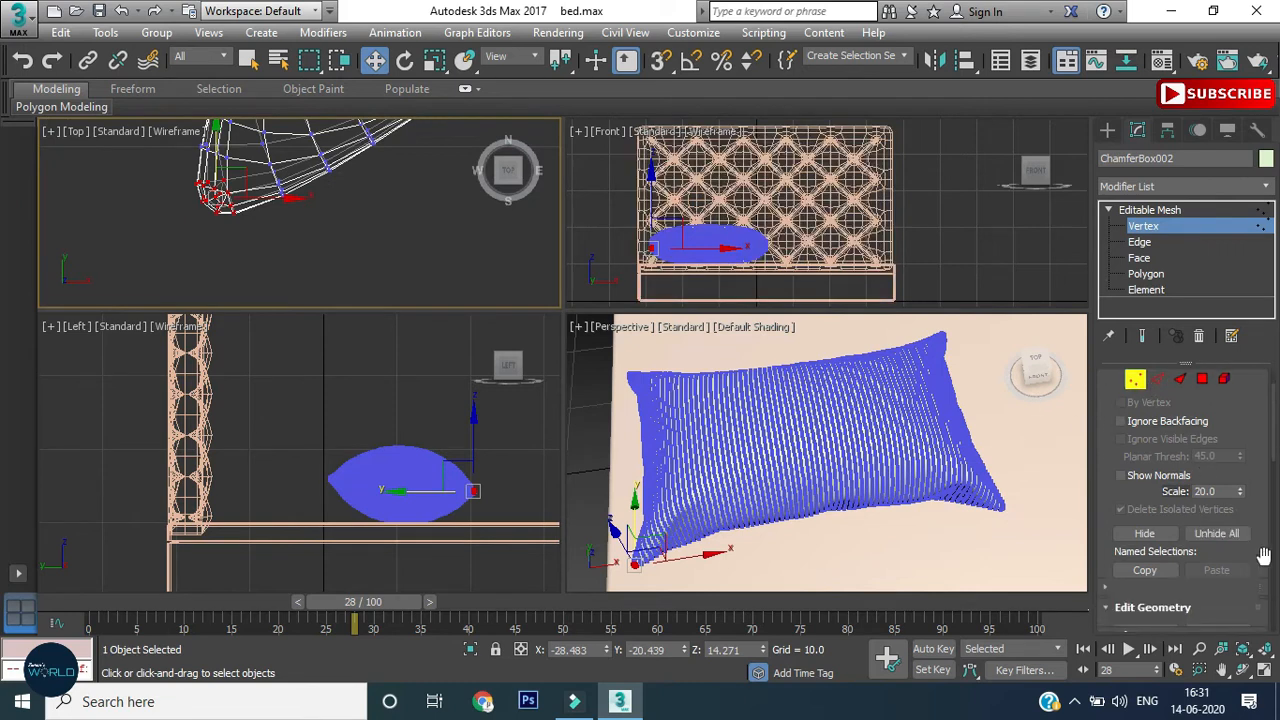
pyautogui.click(1103, 587)
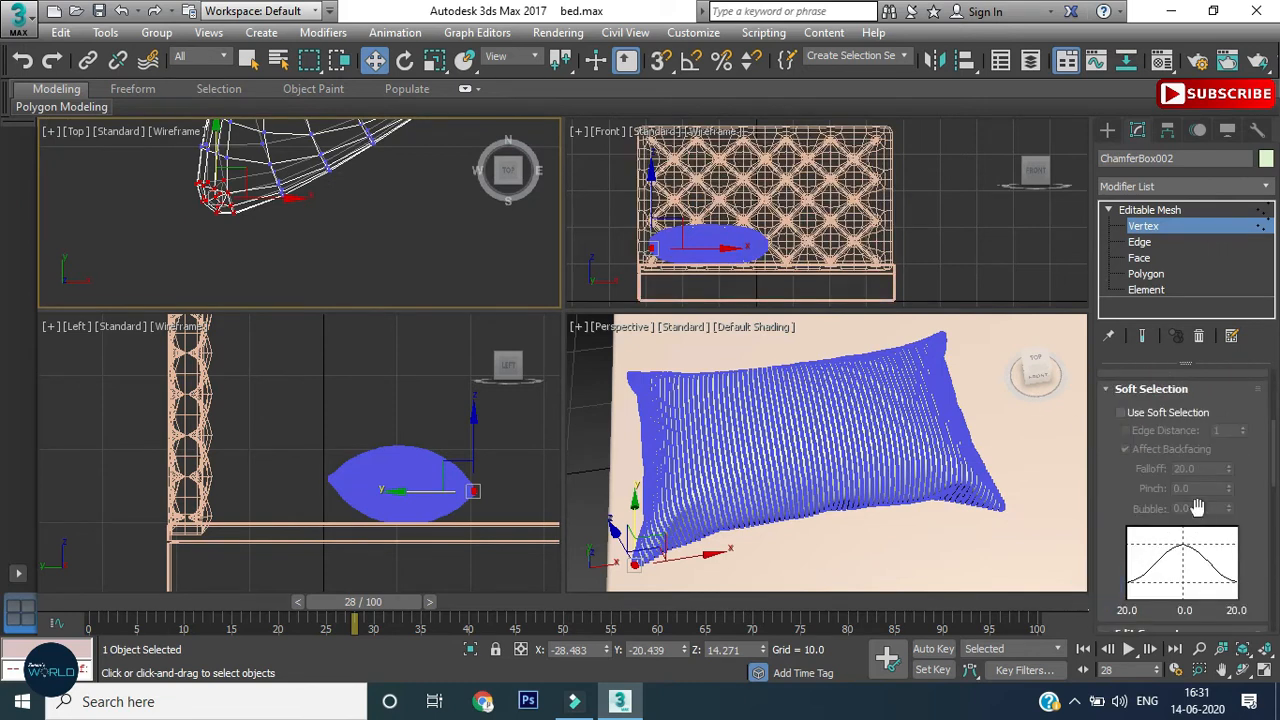
pyautogui.click(1121, 412)
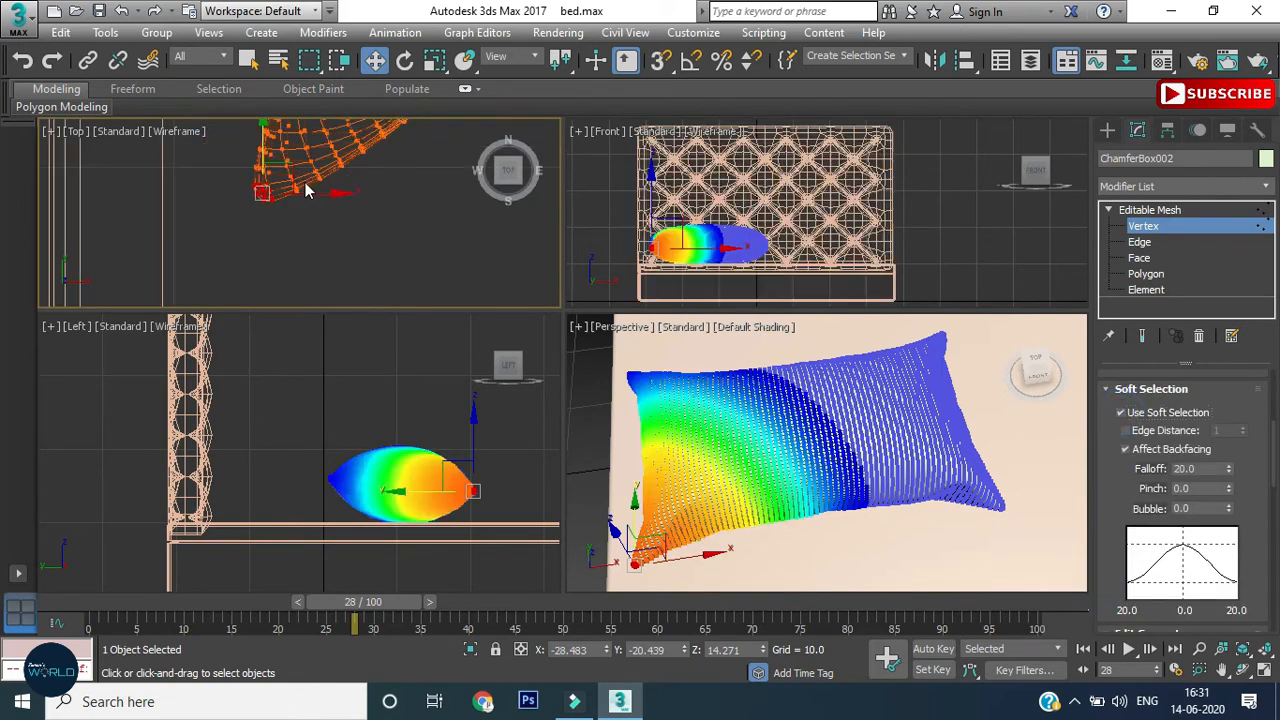
# Try to pull the pillow's front-left corner inward using a soft selection falloff of 20.
pyautogui.moveTo(305, 182); pyautogui.dragTo(200, 248, button='middle')
pyautogui.moveTo(192, 229); pyautogui.dragTo(203, 183)
pyautogui.scroll(5, 336, 199)
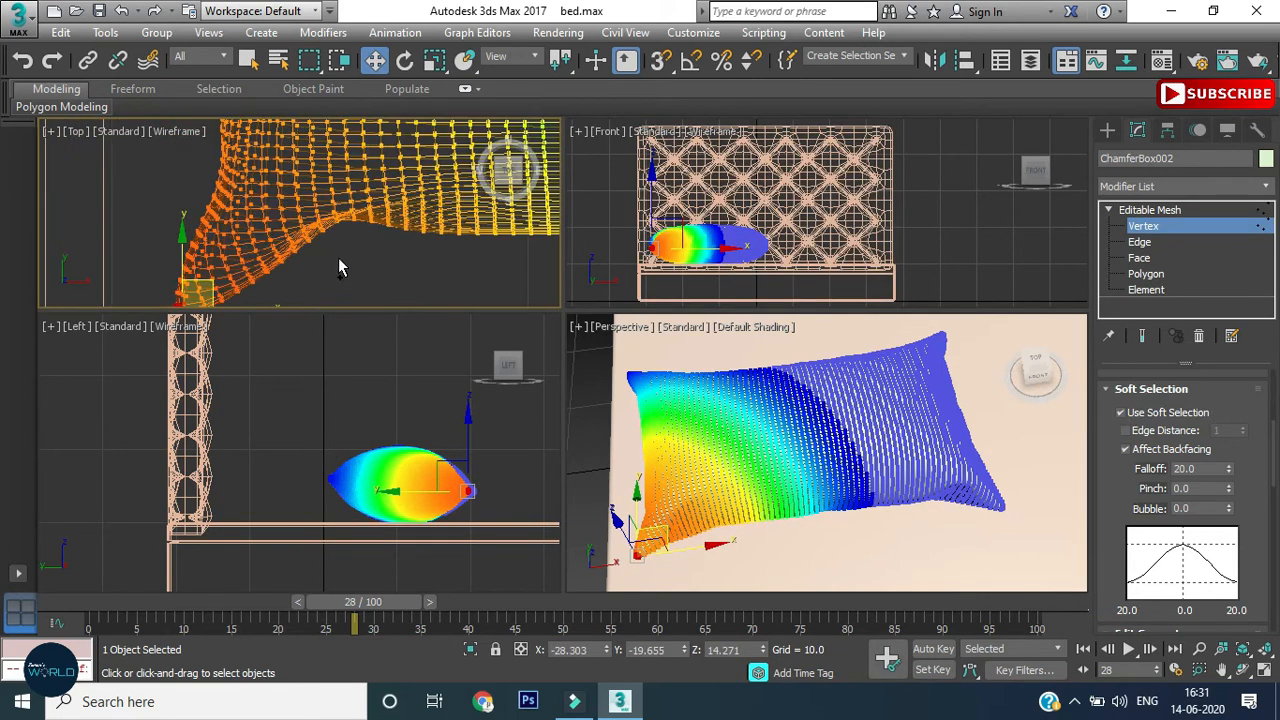
pyautogui.scroll(-6, 340, 251)
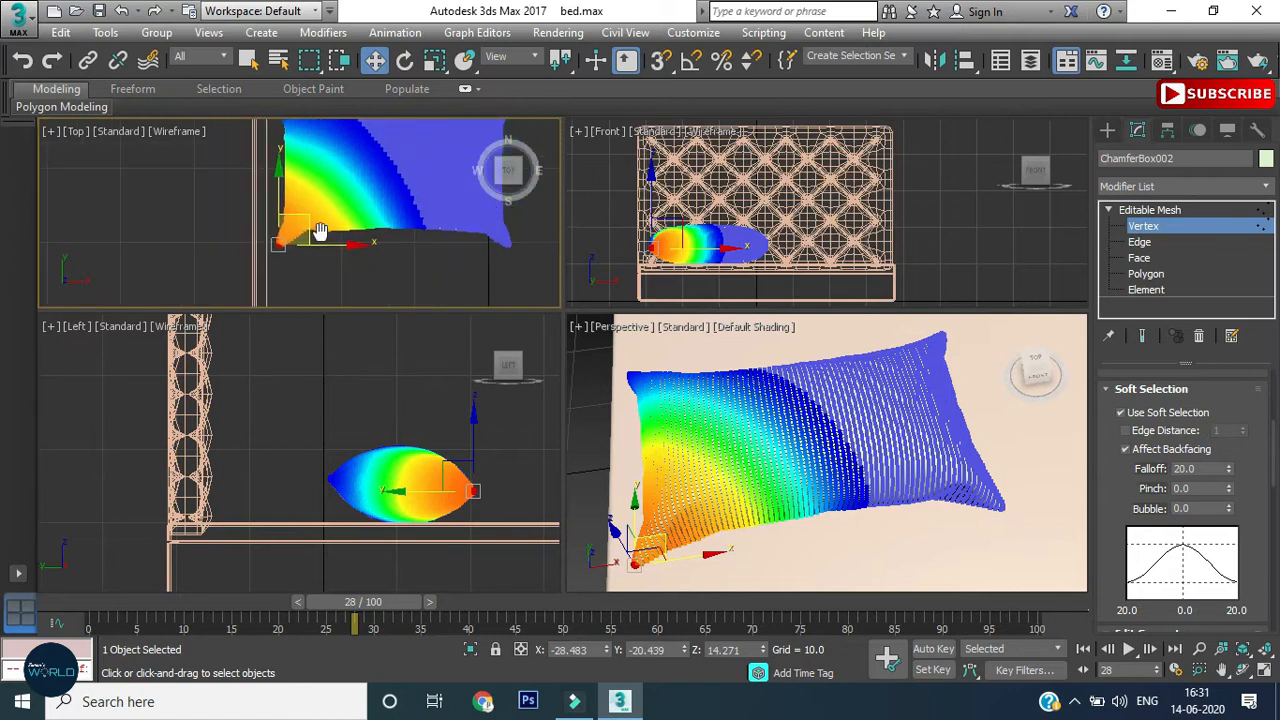
# Try a soft selection falloff of 5.33 for pulling the front-left corner inward, then undo the move.
pyautogui.moveTo(1228, 470); pyautogui.dragTo(1248, 540)
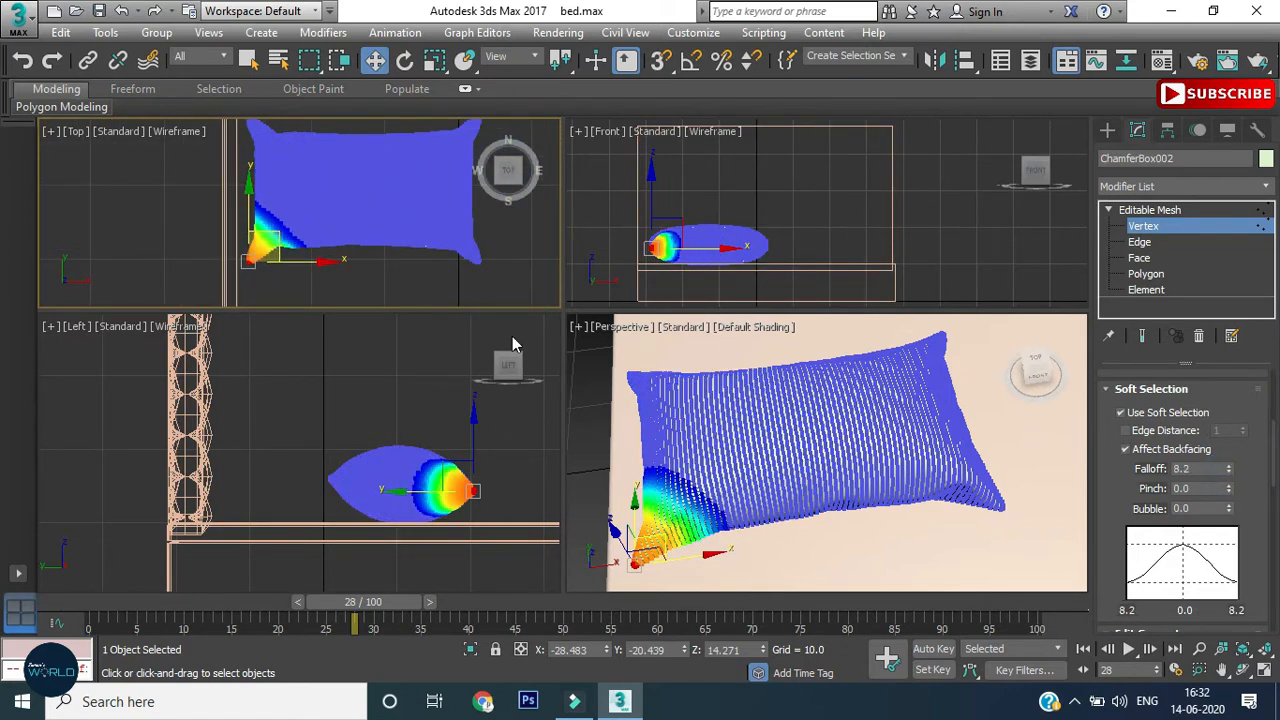
pyautogui.scroll(3, 344, 205)
pyautogui.click(391, 286)
pyautogui.moveTo(416, 268); pyautogui.dragTo(364, 258, button='middle')
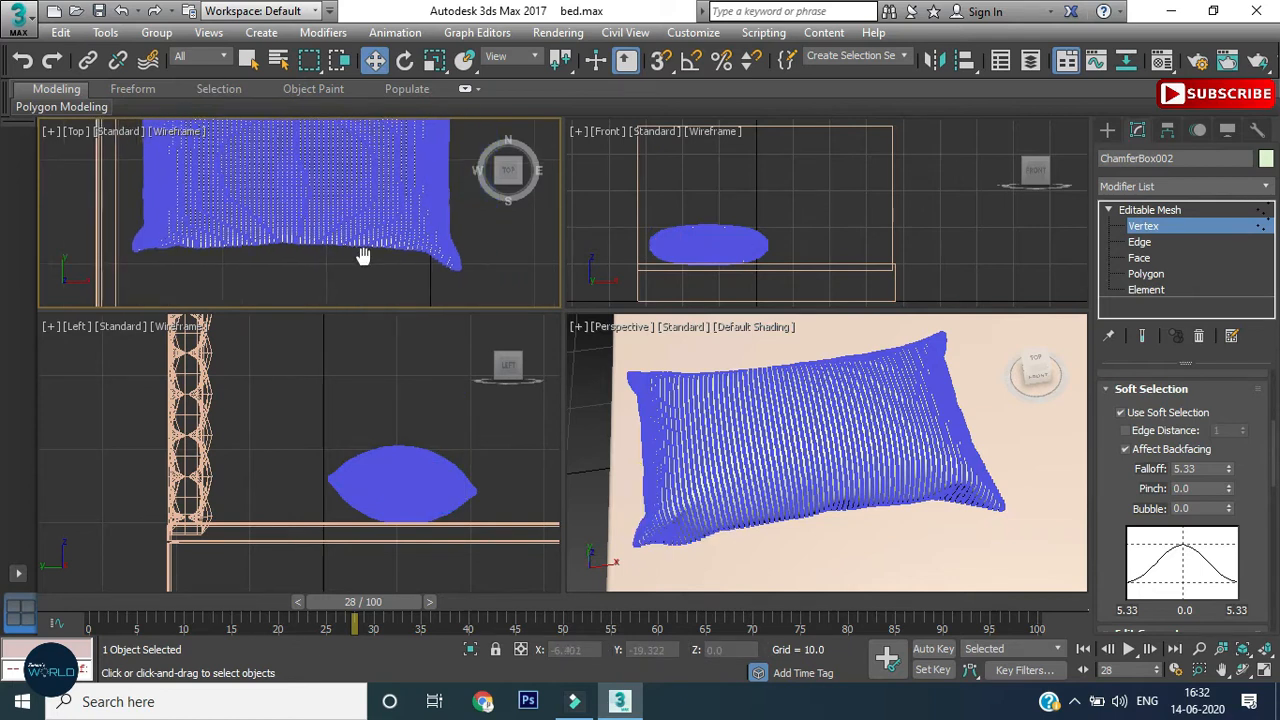
pyautogui.hotkey('ctrl', 'z')
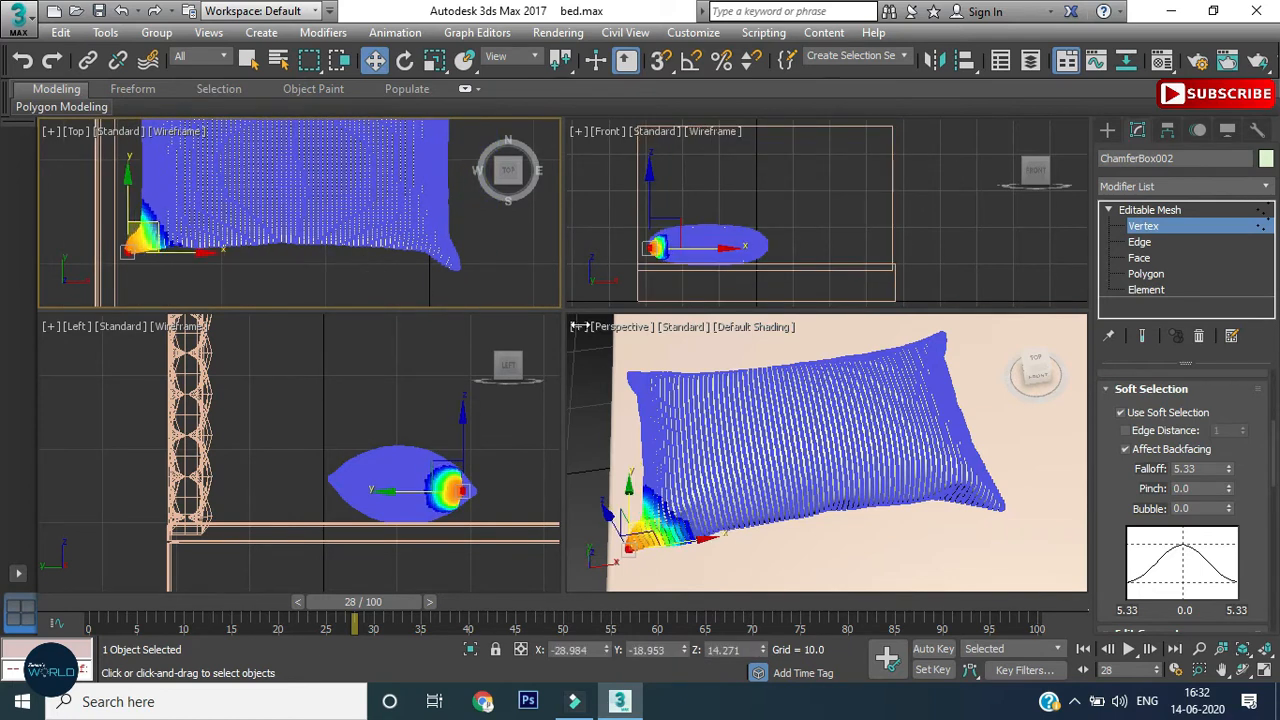
pyautogui.rightClick(640, 347)
# Set the soft selection falloff to 4.63 and pull the front-left corner inward to about X -28.3, Y -18.6.
pyautogui.moveTo(1229, 478); pyautogui.dragTo(1229, 480)
pyautogui.click(158, 240)
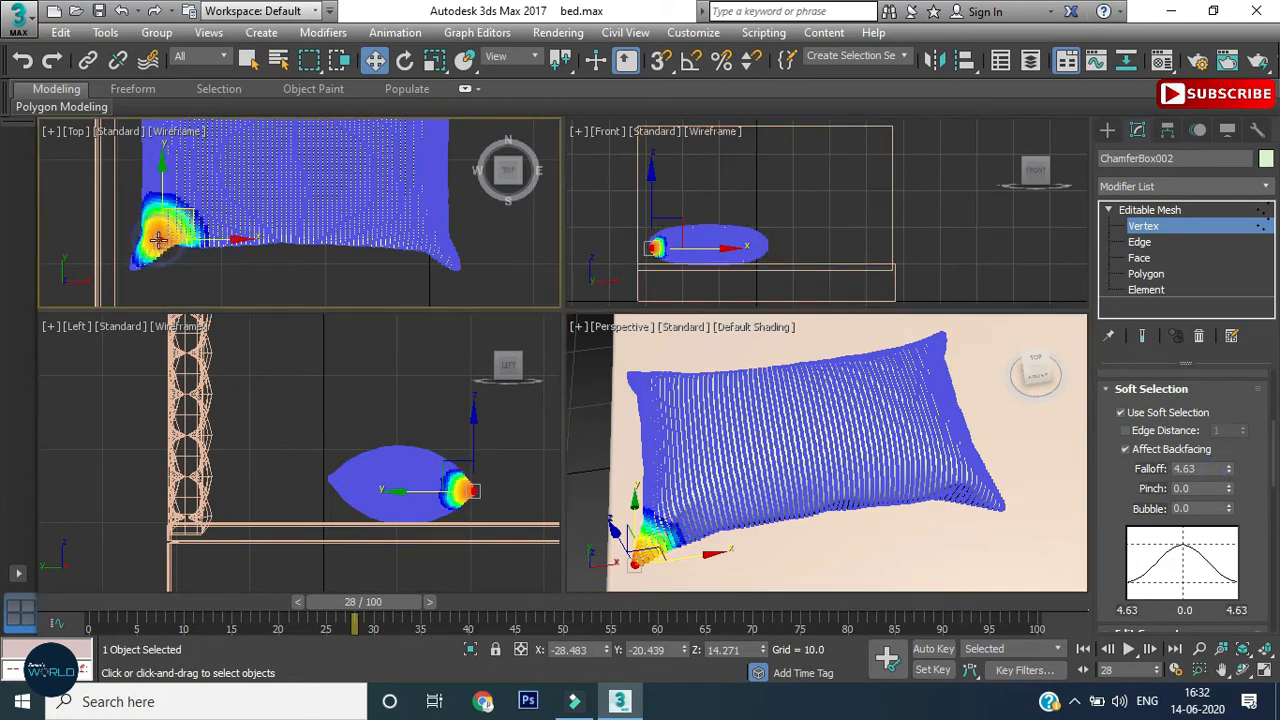
pyautogui.hotkey('ctrl', 'z')
pyautogui.moveTo(152, 242); pyautogui.dragTo(158, 215)
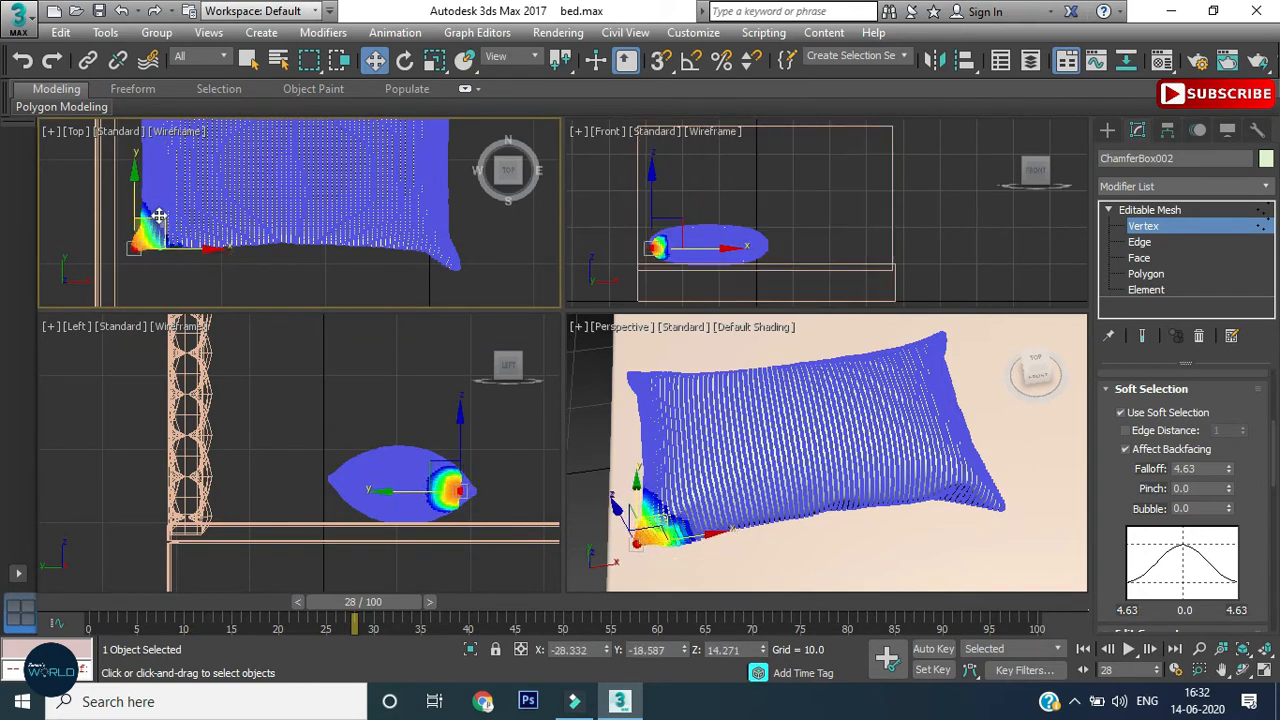
# Select the tip of the pillow's front-right corner and pull it inward to about X 2.4, Y -19.0.
pyautogui.scroll(5, 460, 268)
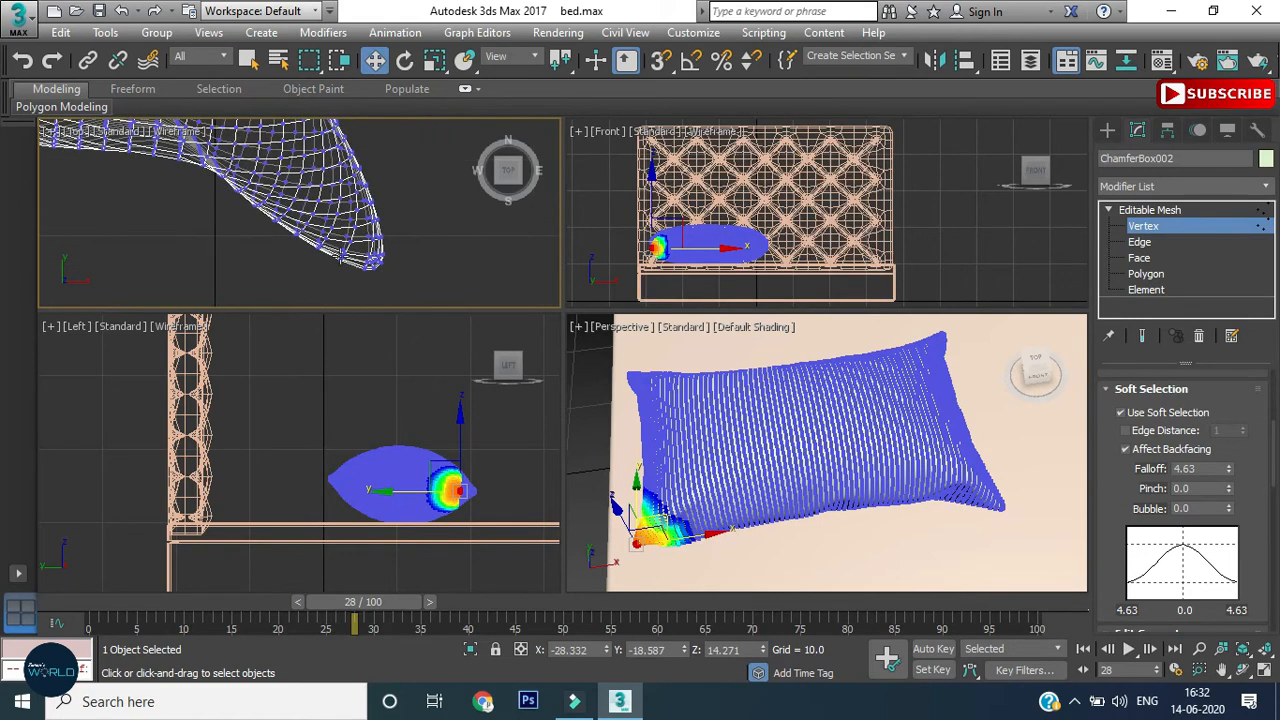
pyautogui.moveTo(399, 280); pyautogui.dragTo(398, 279)
pyautogui.scroll(-5, 378, 254)
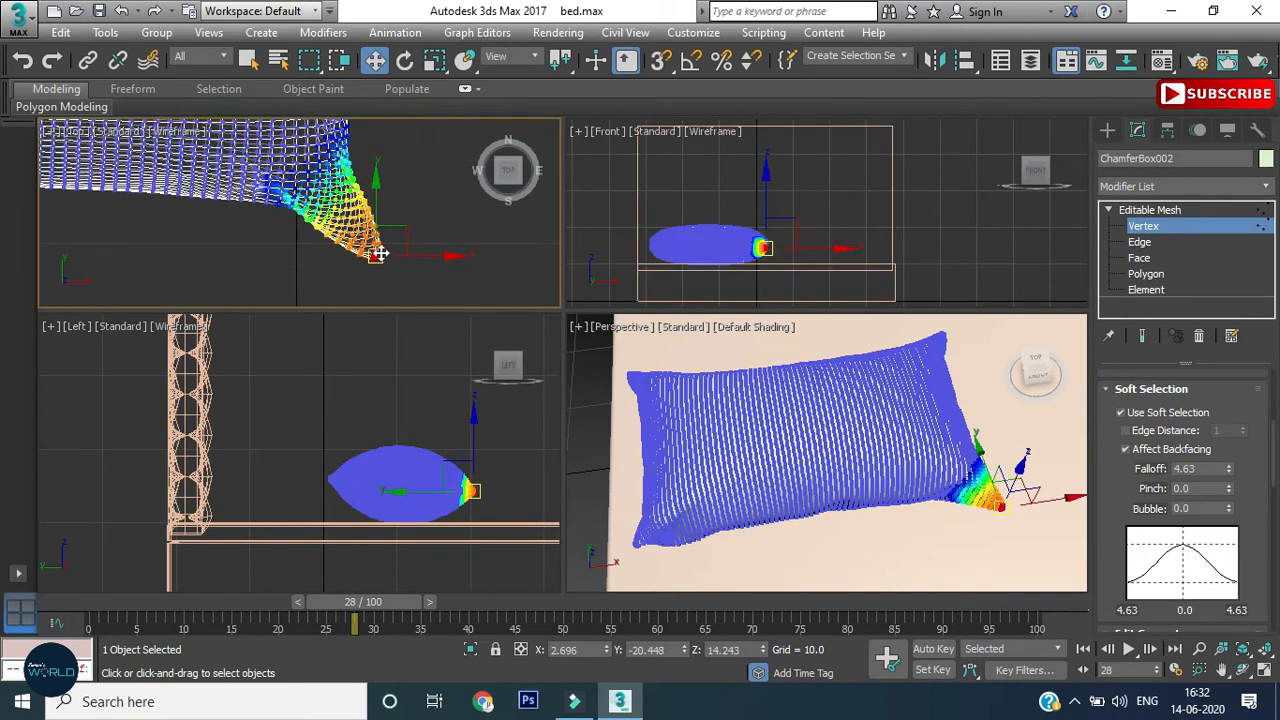
pyautogui.moveTo(404, 232); pyautogui.dragTo(393, 217)
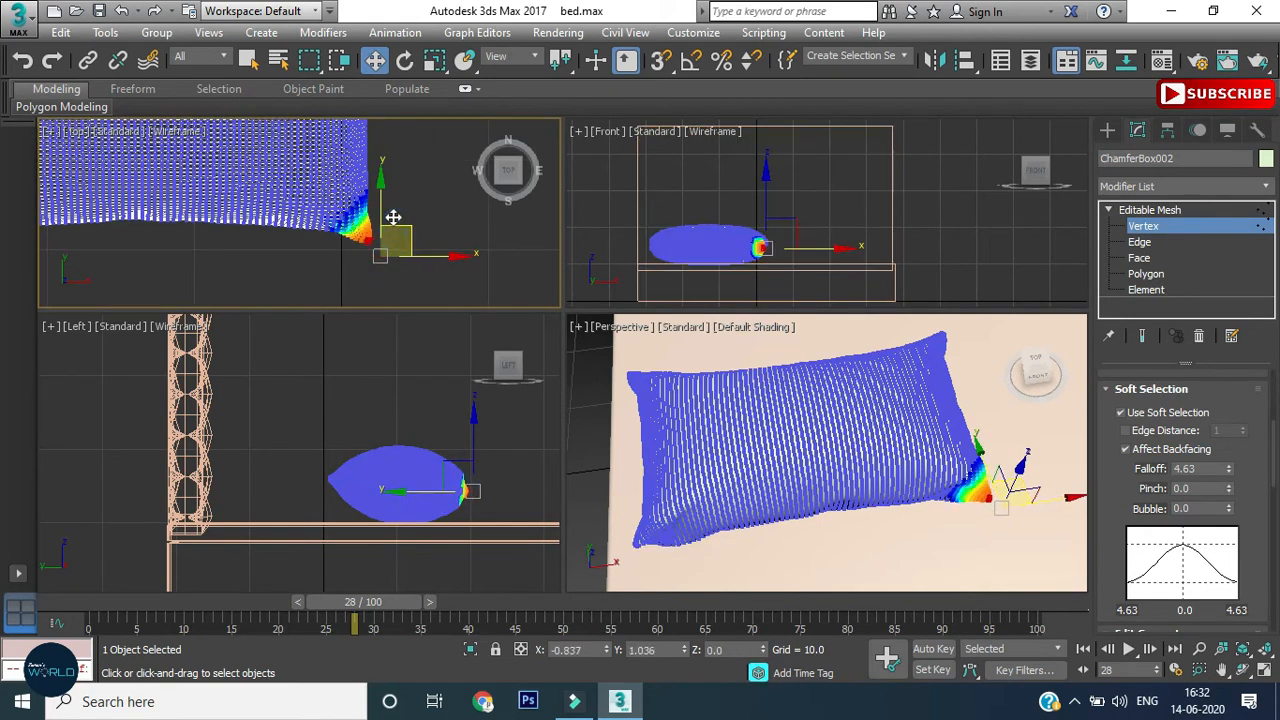
pyautogui.moveTo(394, 217); pyautogui.dragTo(406, 214)
# Select the tip of the pillow's back-right corner and pull it in toward the body, to about X 2.8, Y -3.0.
pyautogui.scroll(-4, 411, 268)
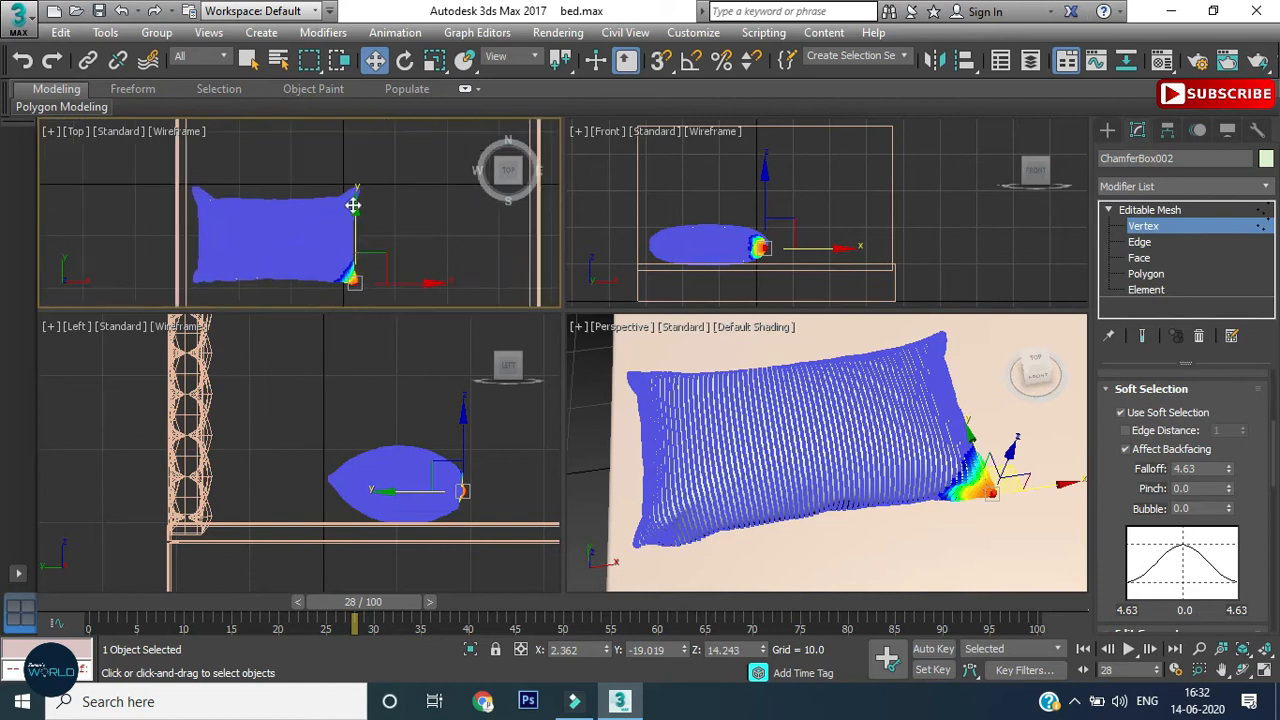
pyautogui.scroll(5, 353, 205)
pyautogui.moveTo(354, 205); pyautogui.dragTo(340, 291, button='middle')
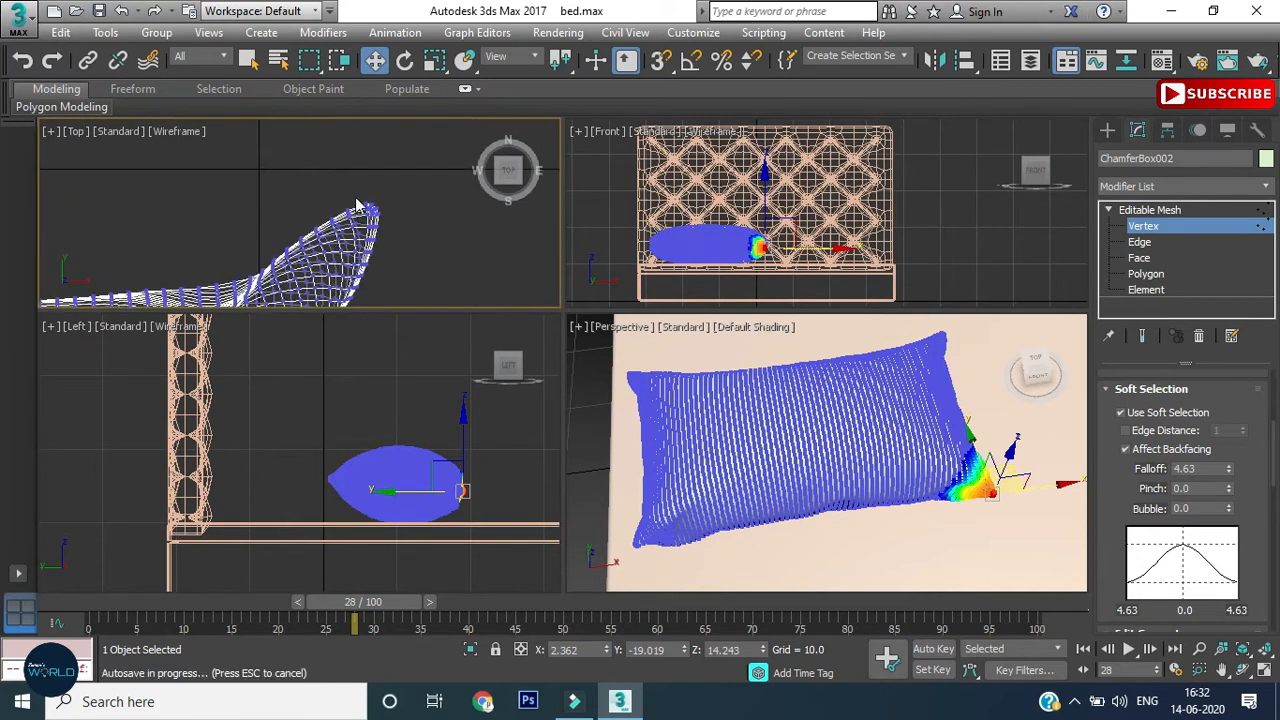
pyautogui.scroll(3, 360, 209)
pyautogui.moveTo(358, 197); pyautogui.dragTo(411, 247)
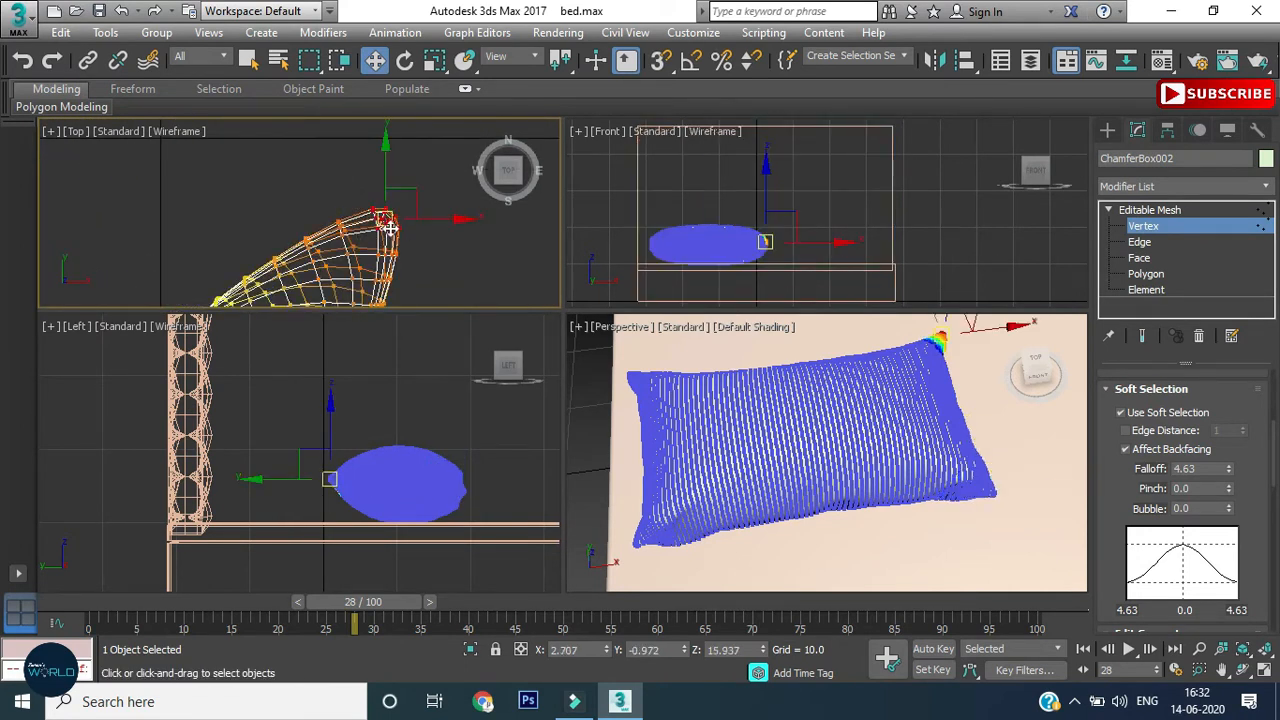
pyautogui.scroll(-4, 385, 243)
pyautogui.moveTo(383, 242); pyautogui.dragTo(383, 158, button='middle')
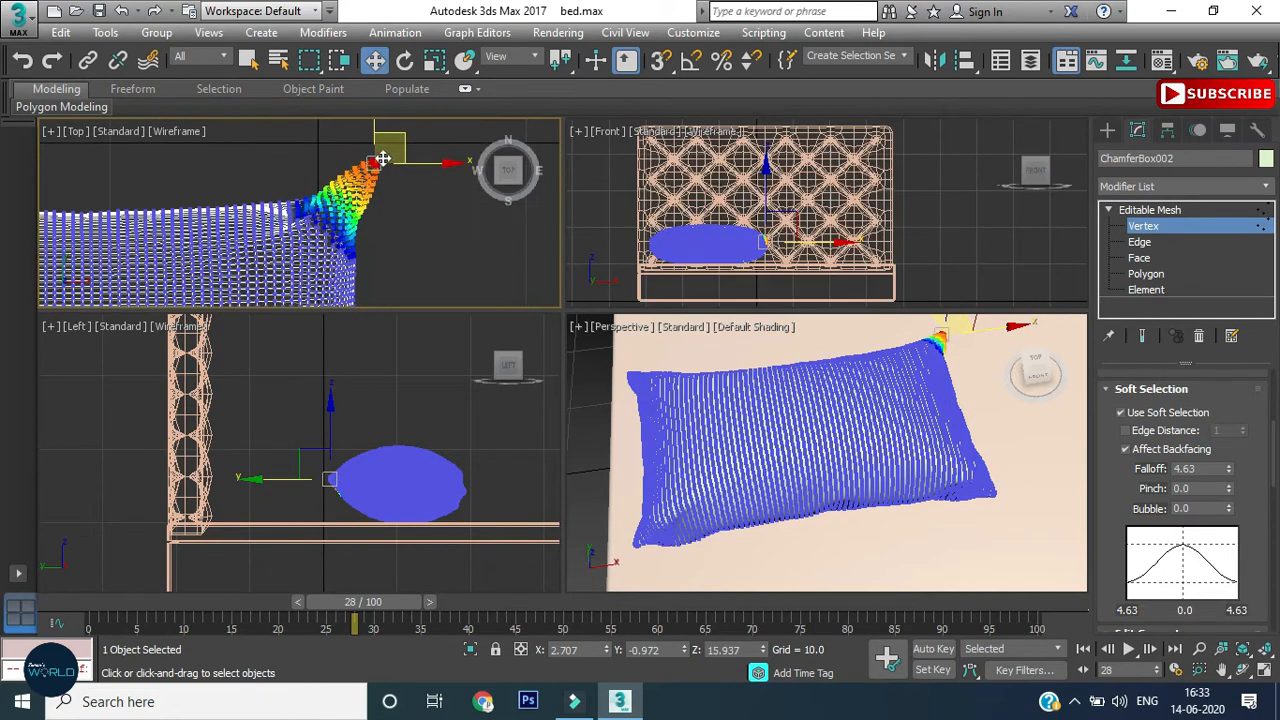
pyautogui.moveTo(395, 147); pyautogui.dragTo(348, 183)
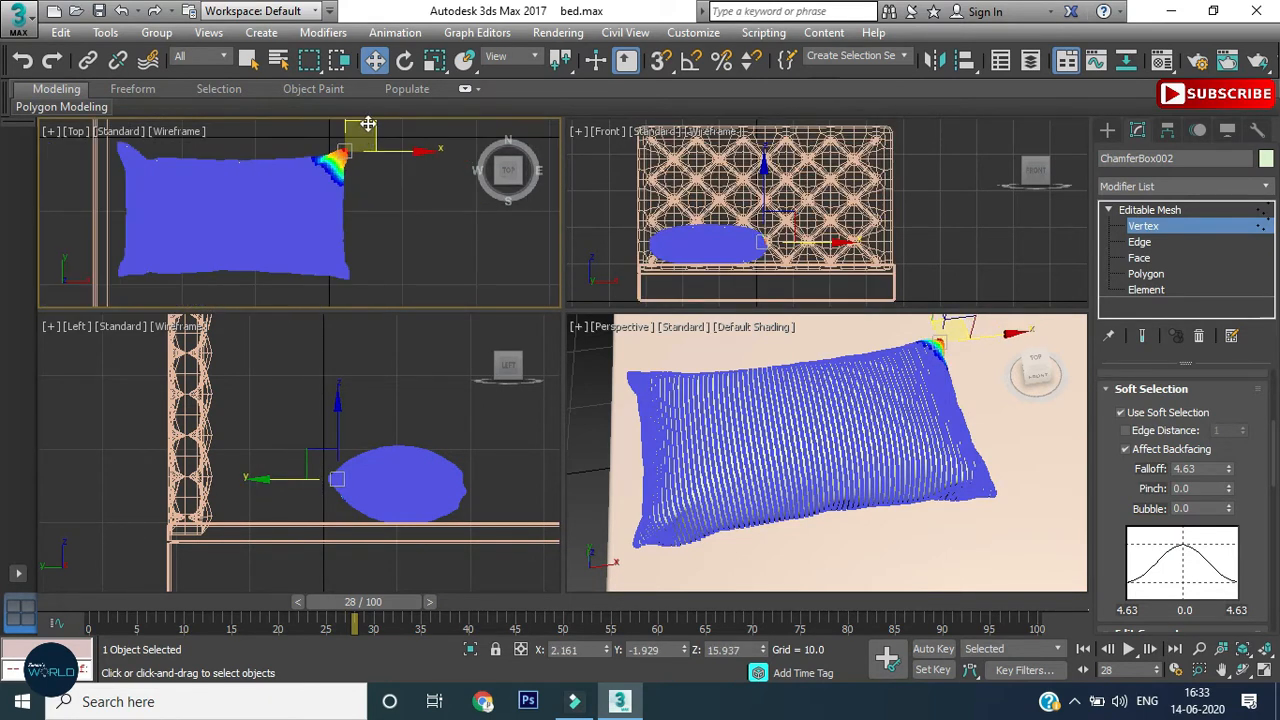
# Select the tip of the pillow's back-left corner, pull it inward to about X -28.3, Y -2.4, and deselect it.
pyautogui.moveTo(209, 178); pyautogui.dragTo(312, 225, button='middle')
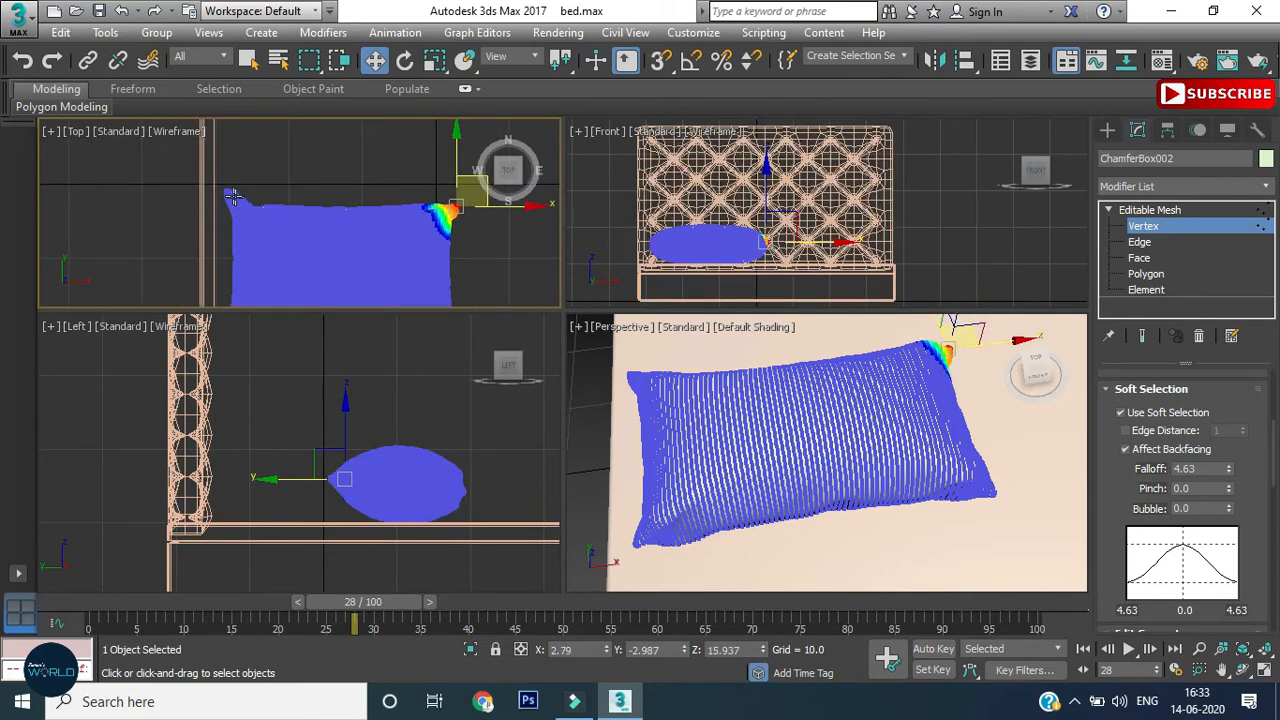
pyautogui.scroll(10, 232, 197)
pyautogui.moveTo(163, 189); pyautogui.dragTo(271, 266)
pyautogui.scroll(5, 260, 190)
pyautogui.moveTo(268, 165); pyautogui.dragTo(263, 160, button='middle')
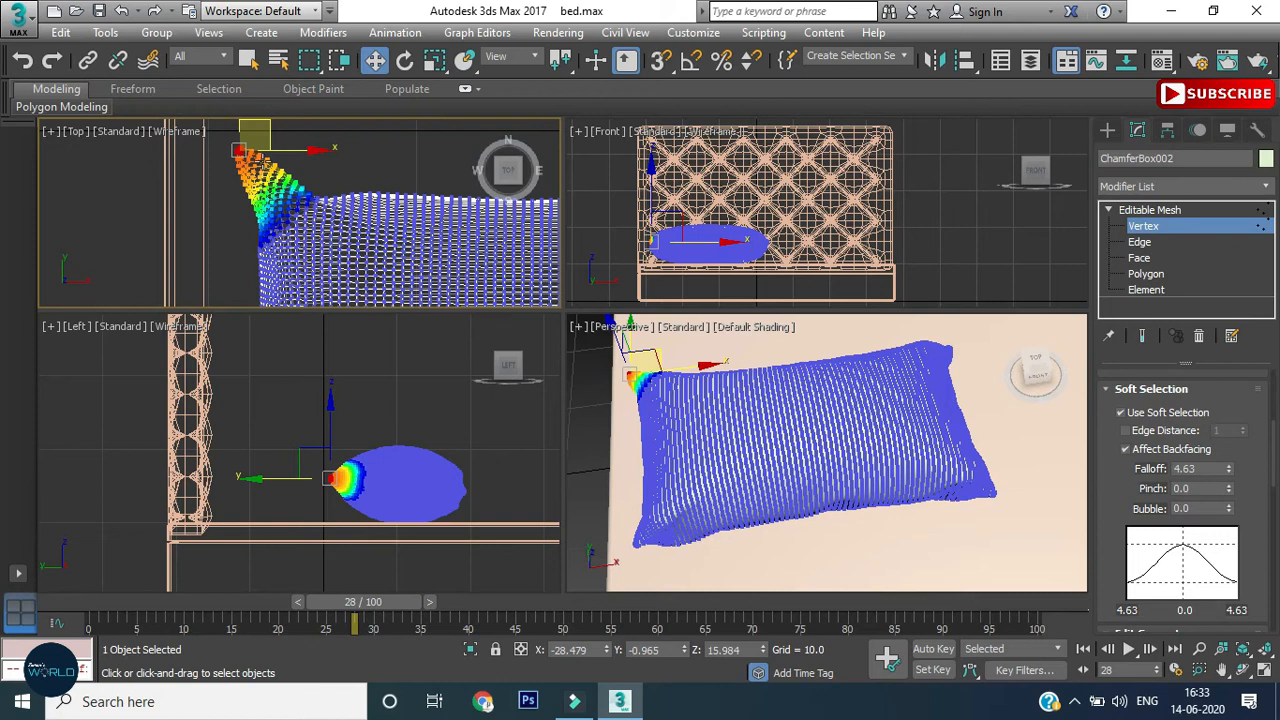
pyautogui.scroll(-5, 252, 167)
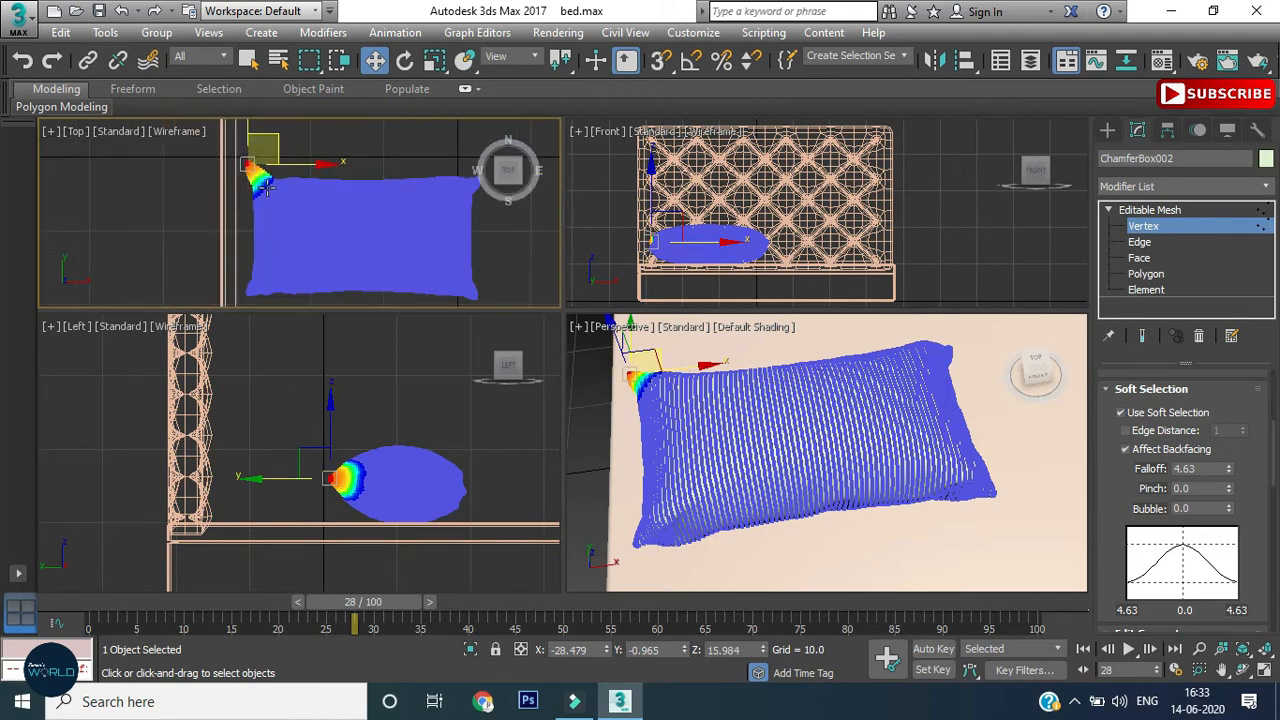
pyautogui.click(252, 147)
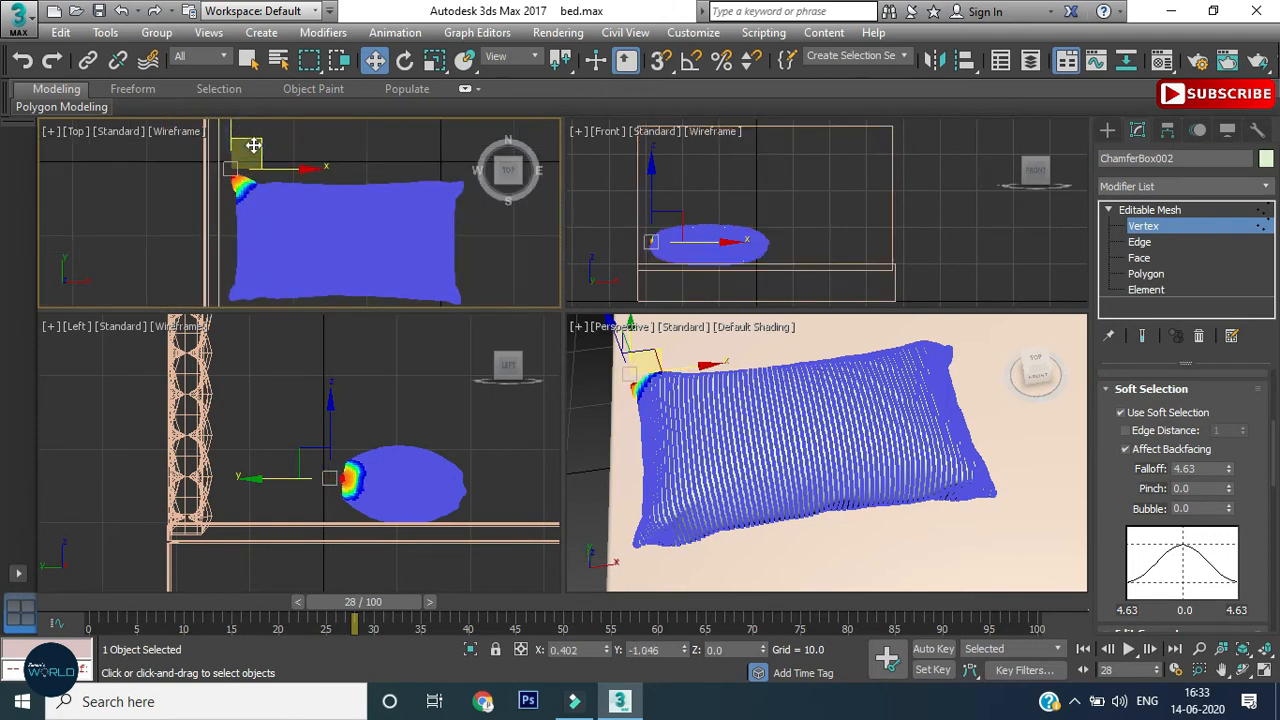
pyautogui.moveTo(254, 145); pyautogui.dragTo(257, 153)
pyautogui.scroll(5, 240, 183)
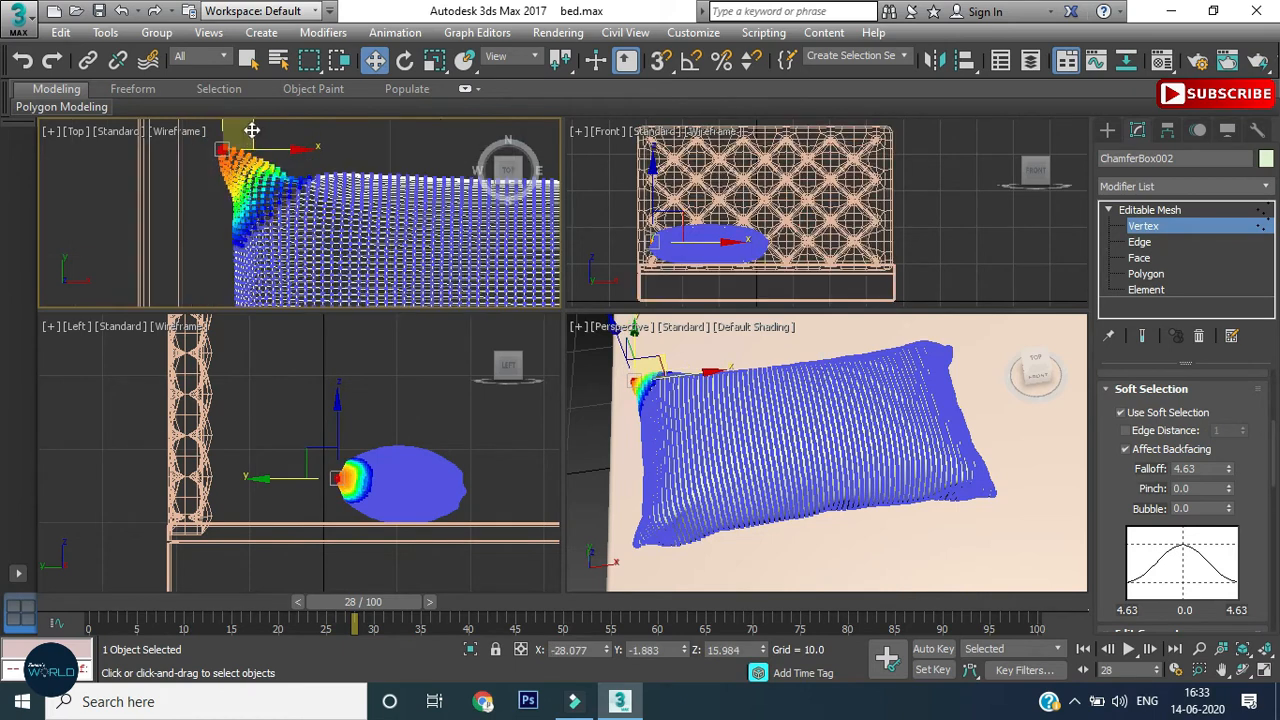
pyautogui.moveTo(251, 131); pyautogui.dragTo(255, 145, button='middle')
pyautogui.moveTo(250, 138); pyautogui.dragTo(247, 153)
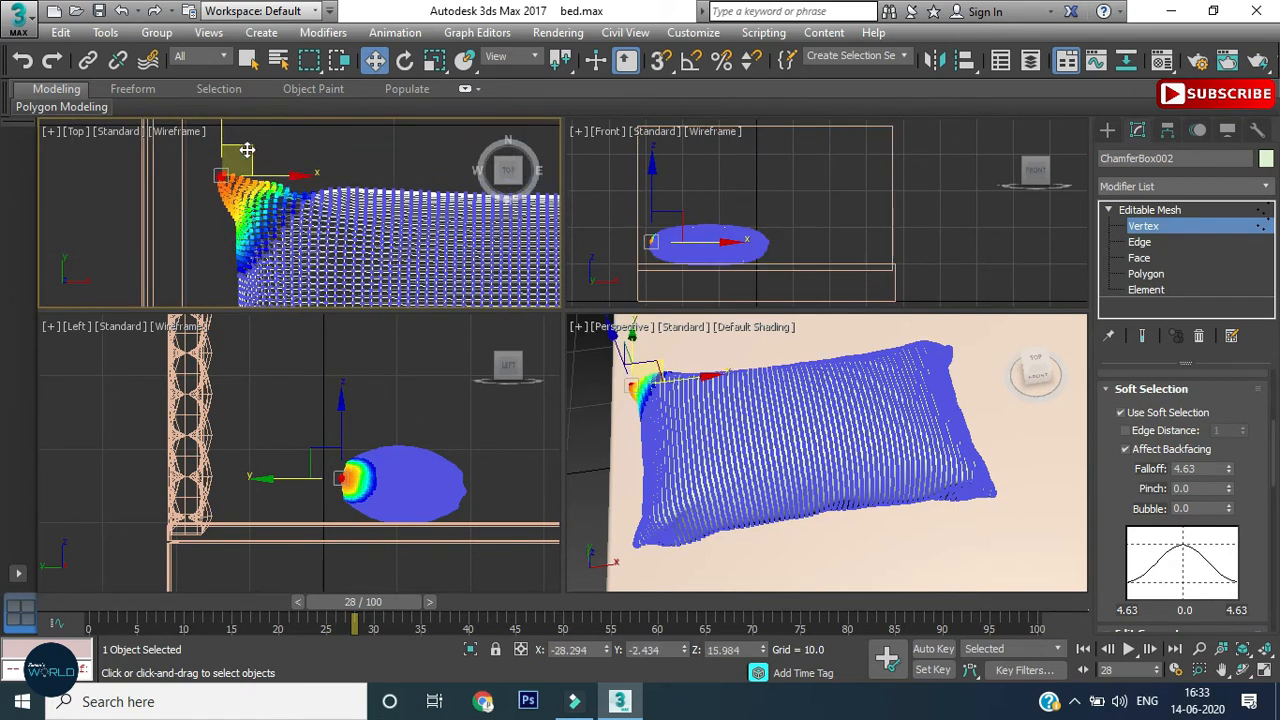
pyautogui.scroll(-4, 320, 185)
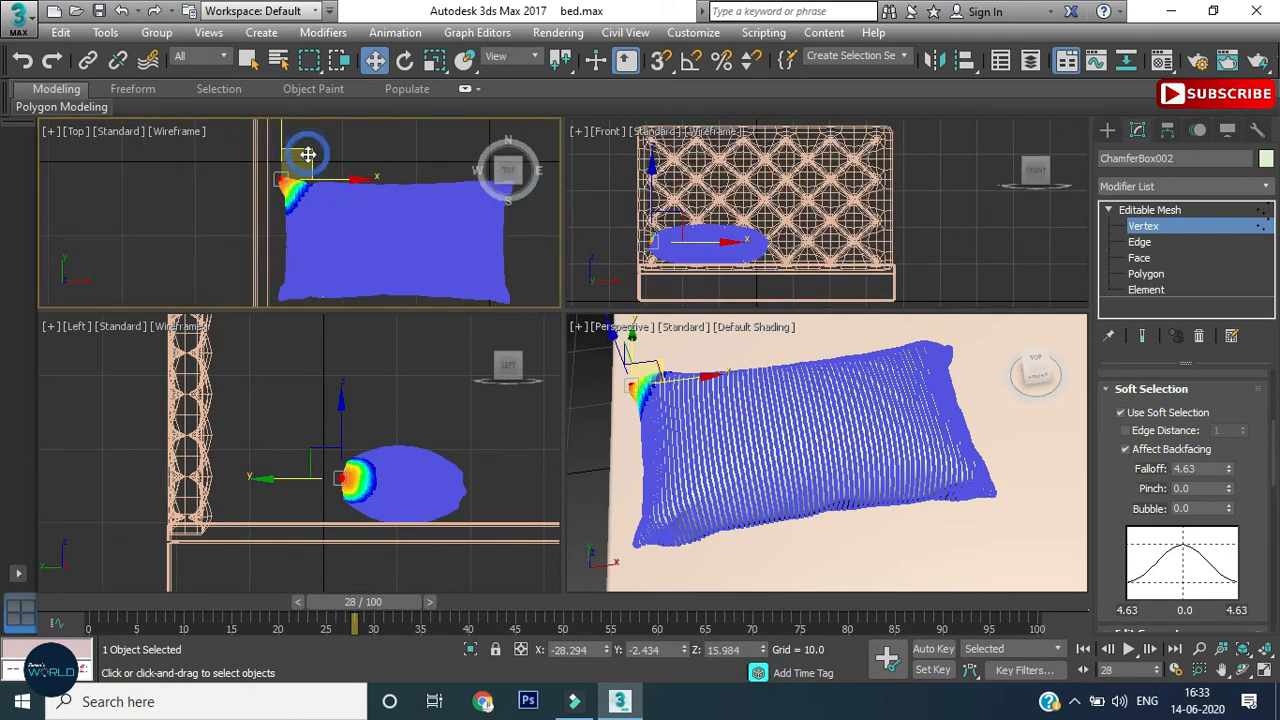
pyautogui.click(362, 160)
# Reselect the back-right corner tip, adjust it to about X 2.7, Y -2.8, and clear the vertex selection.
pyautogui.scroll(-2, 366, 200)
pyautogui.scroll(8, 414, 200)
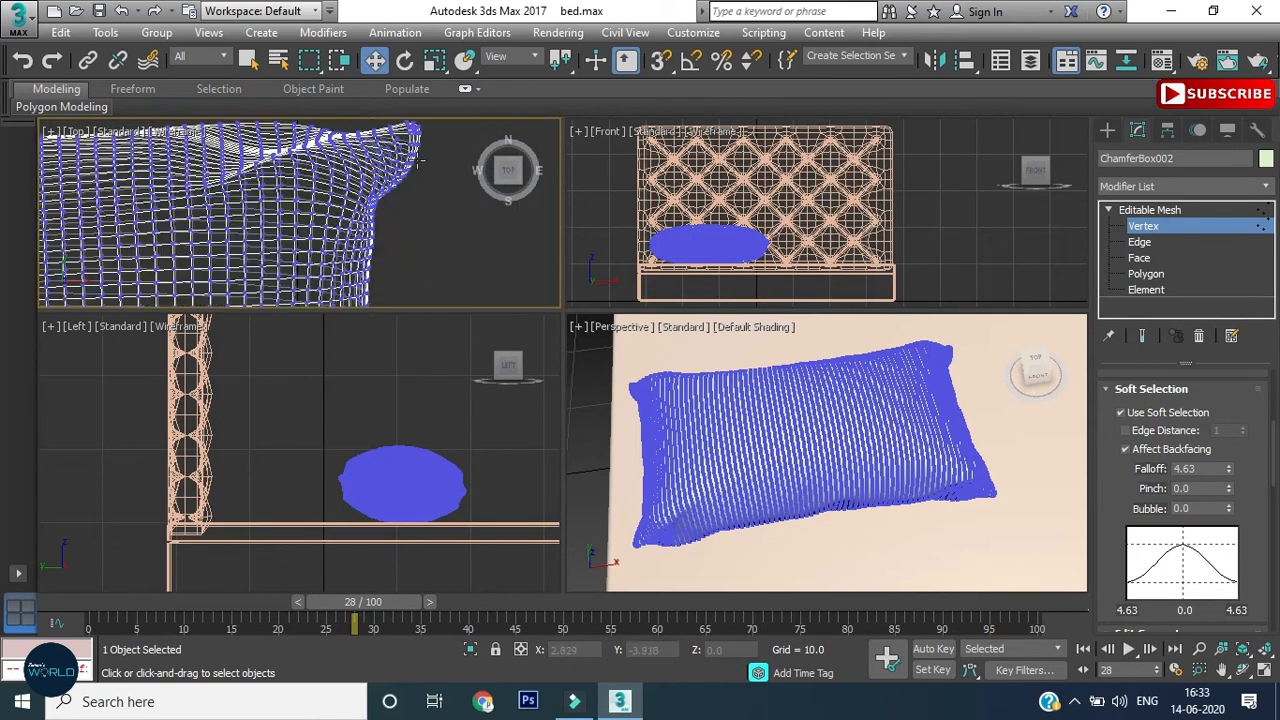
pyautogui.moveTo(415, 167); pyautogui.dragTo(387, 256, button='middle')
pyautogui.scroll(4, 388, 222)
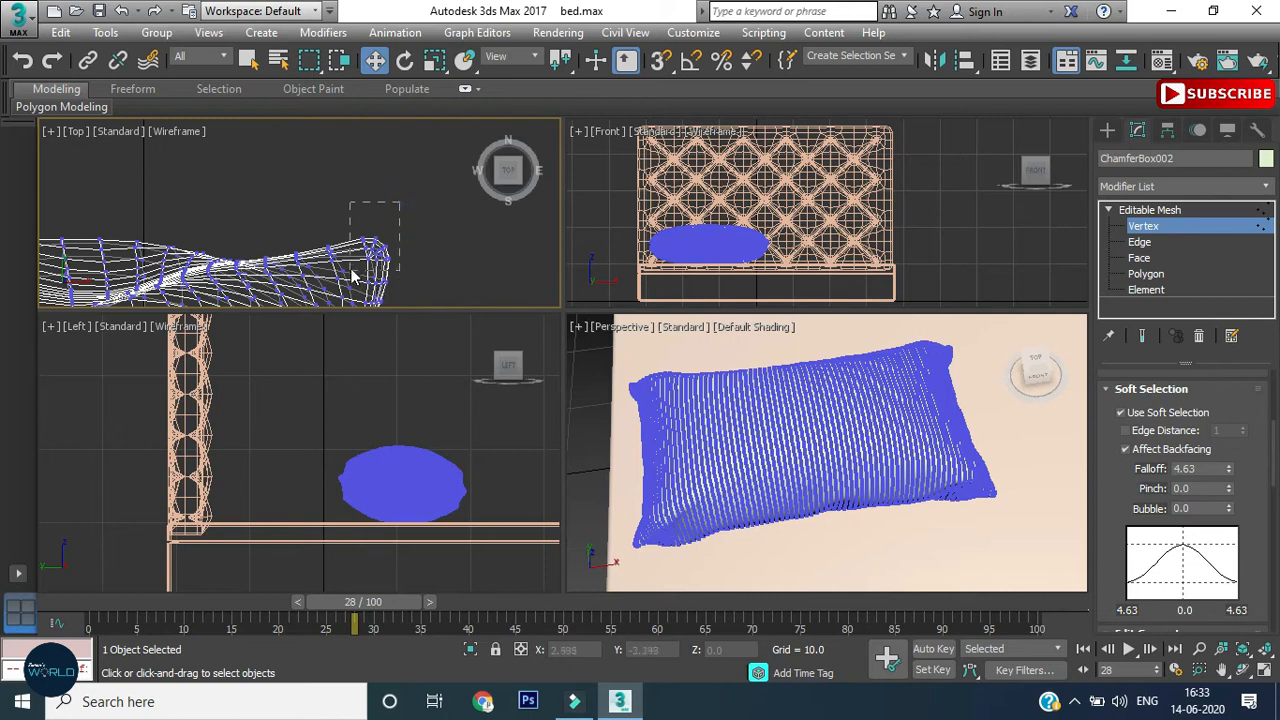
pyautogui.moveTo(352, 279); pyautogui.dragTo(354, 283)
pyautogui.moveTo(392, 216); pyautogui.dragTo(384, 198)
pyautogui.scroll(-5, 376, 254)
pyautogui.scroll(-2, 373, 258)
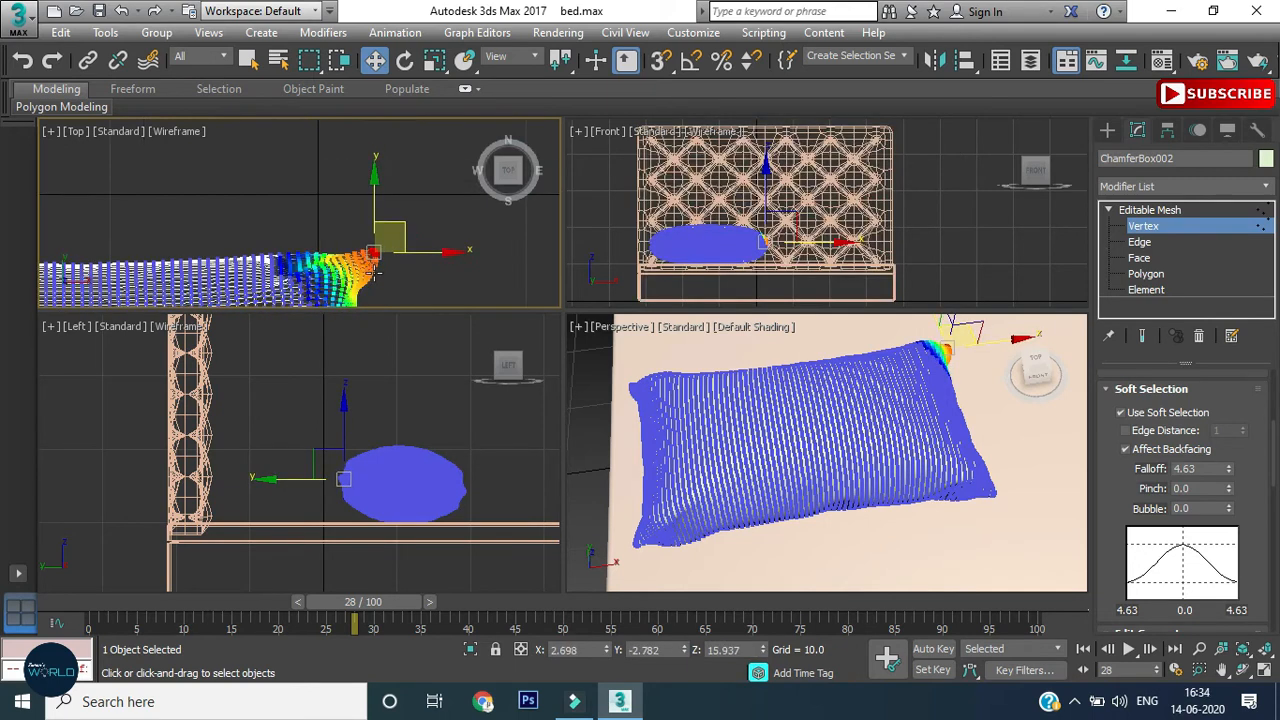
pyautogui.click(407, 207)
pyautogui.scroll(-4, 365, 225)
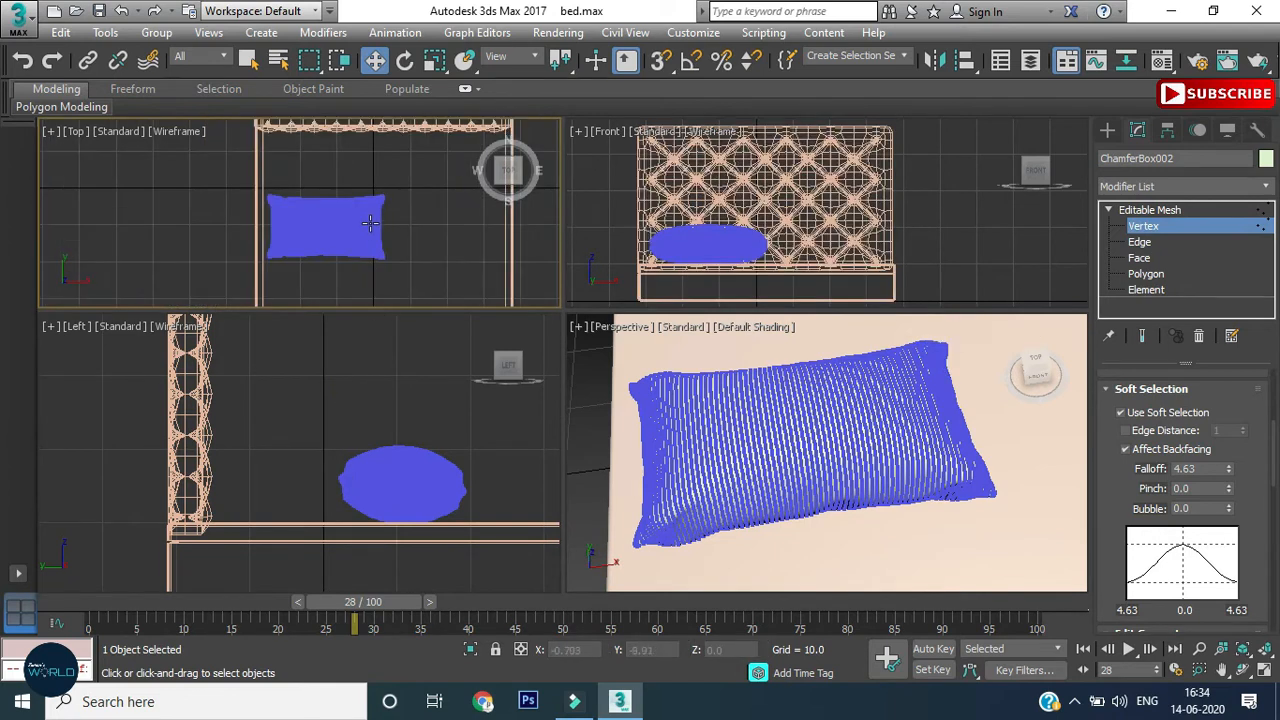
# Leave vertex-level editing and move the whole pillow along the mattress toward the headboard.
pyautogui.click(1144, 229)
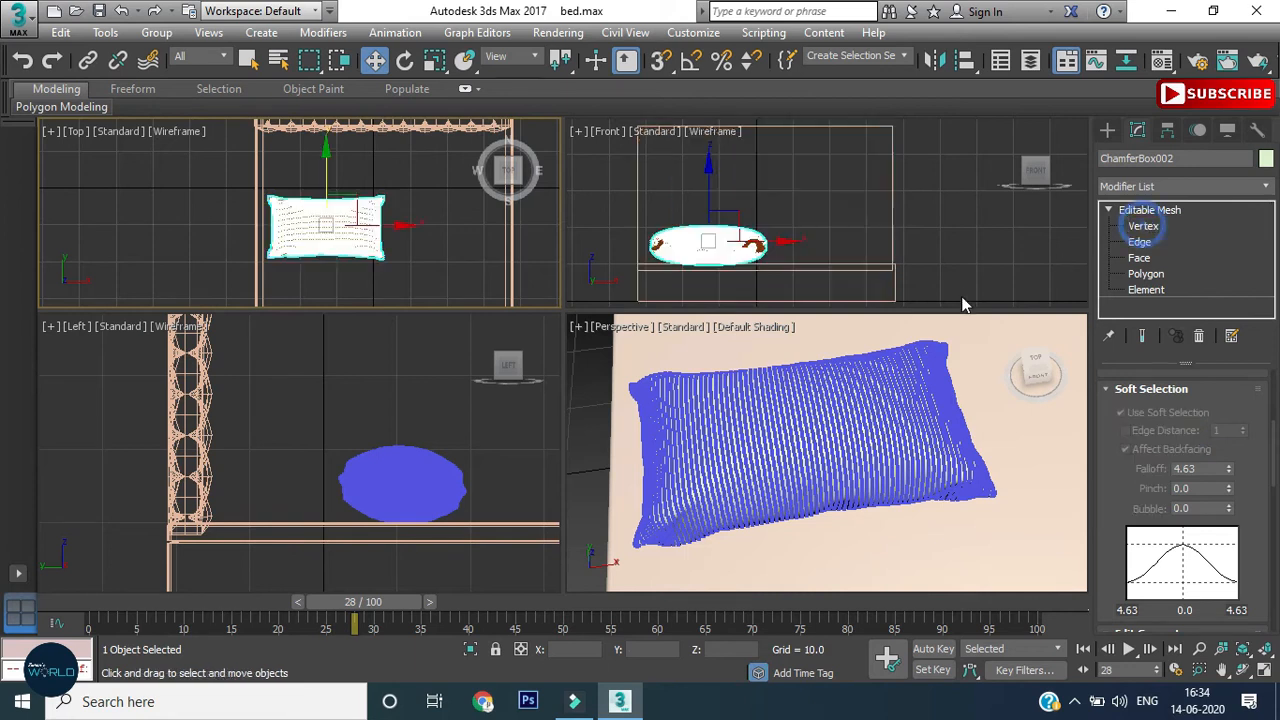
pyautogui.scroll(-2, 790, 453)
pyautogui.keyDown('alt'); pyautogui.moveTo(820, 459); pyautogui.dragTo(829, 428, button='middle'); pyautogui.keyUp('alt')
pyautogui.rightClick(1150, 210)
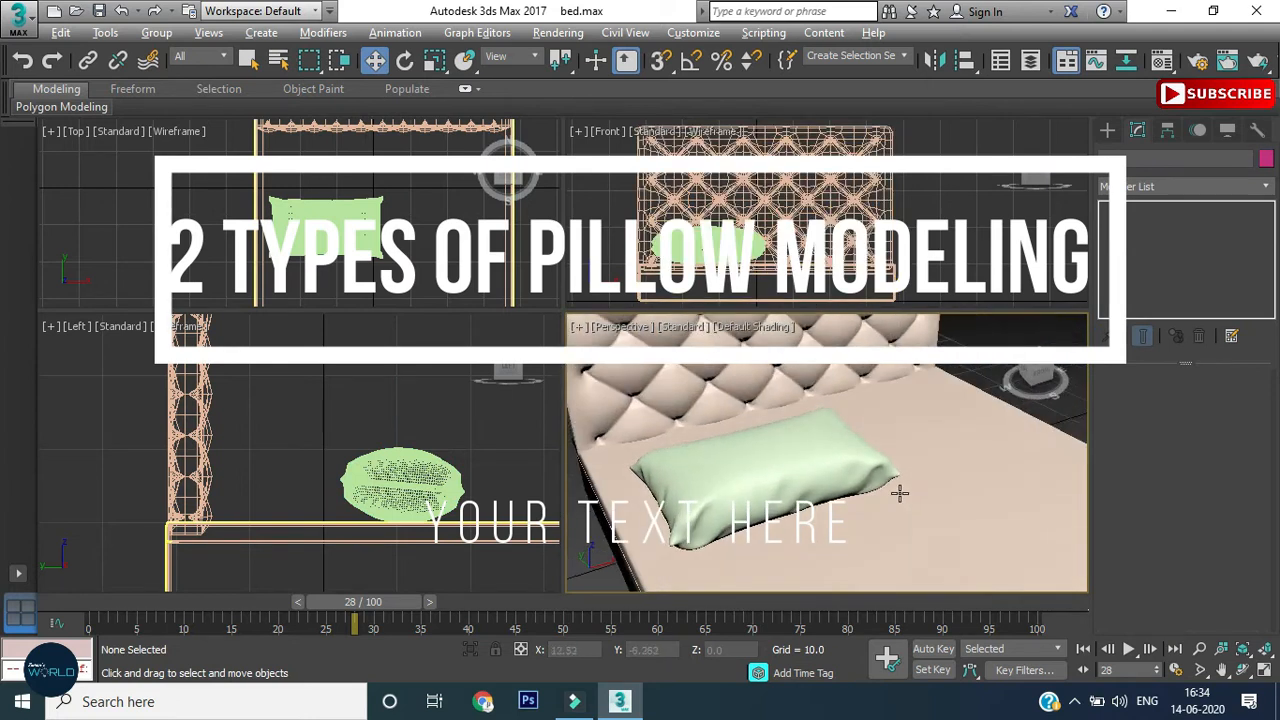
pyautogui.click(740, 495)
pyautogui.keyDown('alt'); pyautogui.moveTo(776, 487); pyautogui.dragTo(797, 469, button='middle'); pyautogui.keyUp('alt')
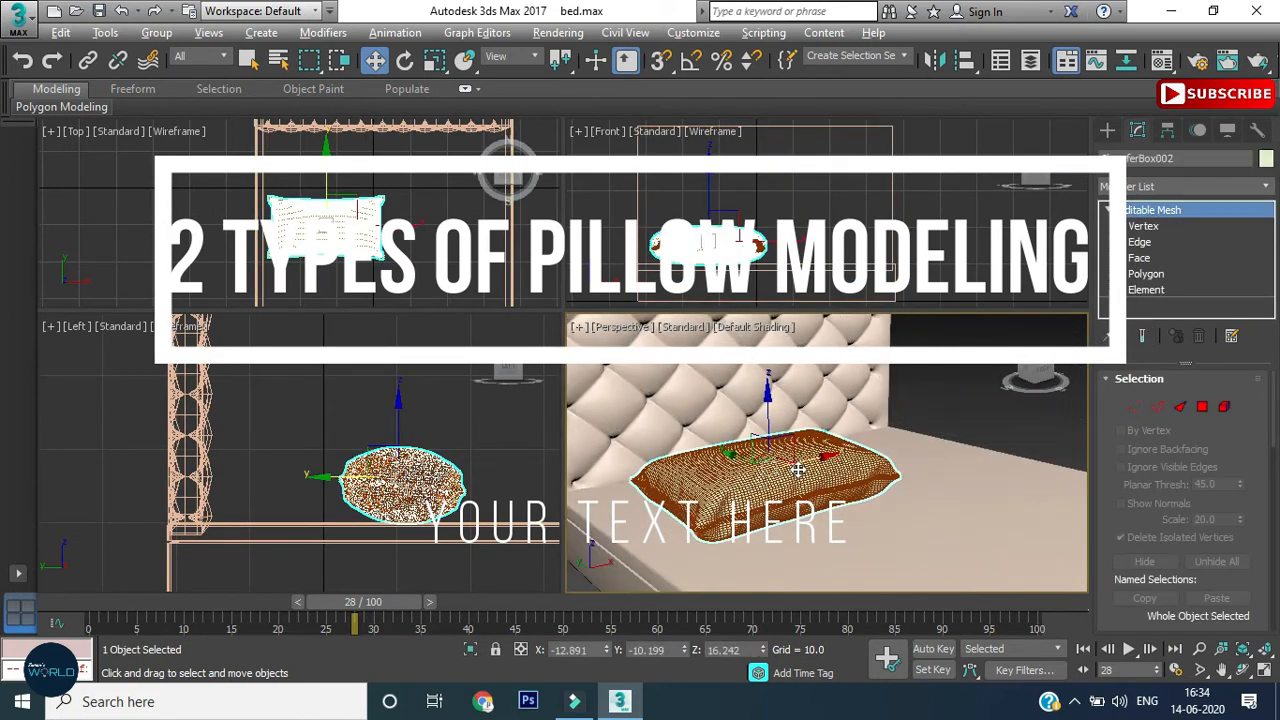
pyautogui.moveTo(735, 453); pyautogui.dragTo(774, 489)
pyautogui.keyDown('alt'); pyautogui.moveTo(774, 489); pyautogui.dragTo(670, 476, button='middle'); pyautogui.keyUp('alt')
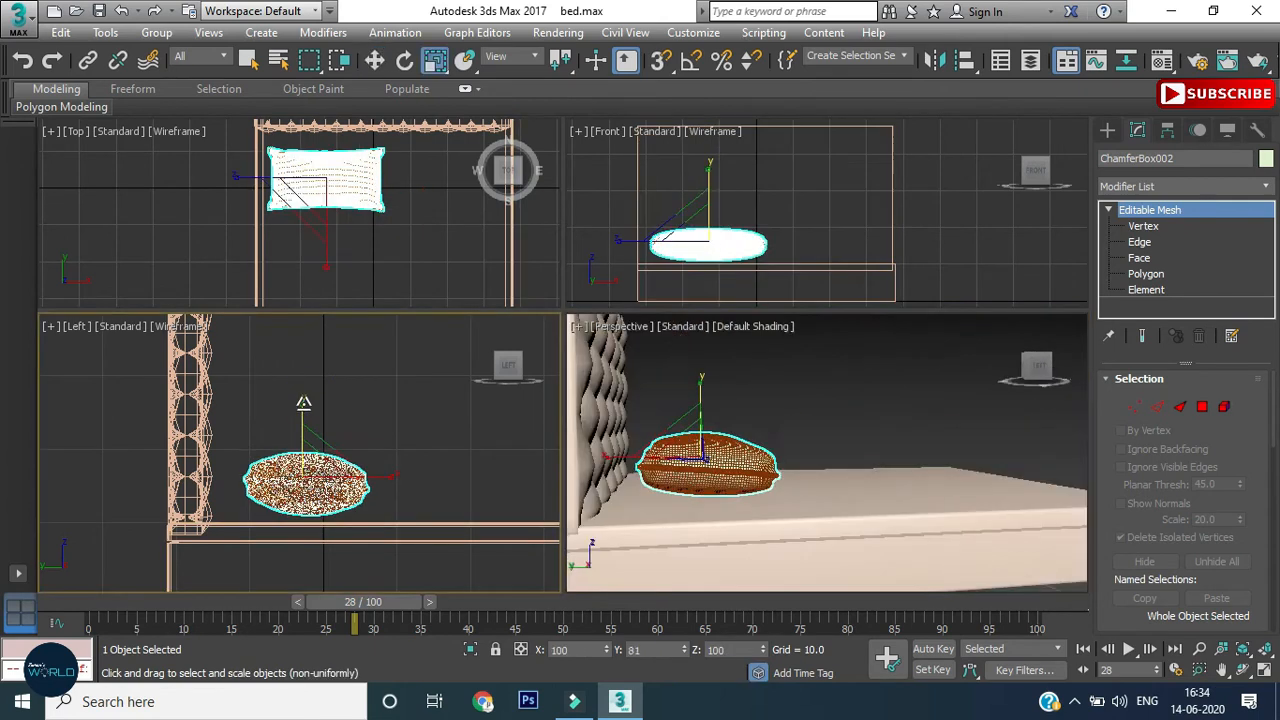
# Flatten the pillow's vertical thickness to about 81%, then move and rotate it to lean against the headboard.
pyautogui.moveTo(303, 406); pyautogui.dragTo(370, 435)
pyautogui.press('w')
pyautogui.press('e')
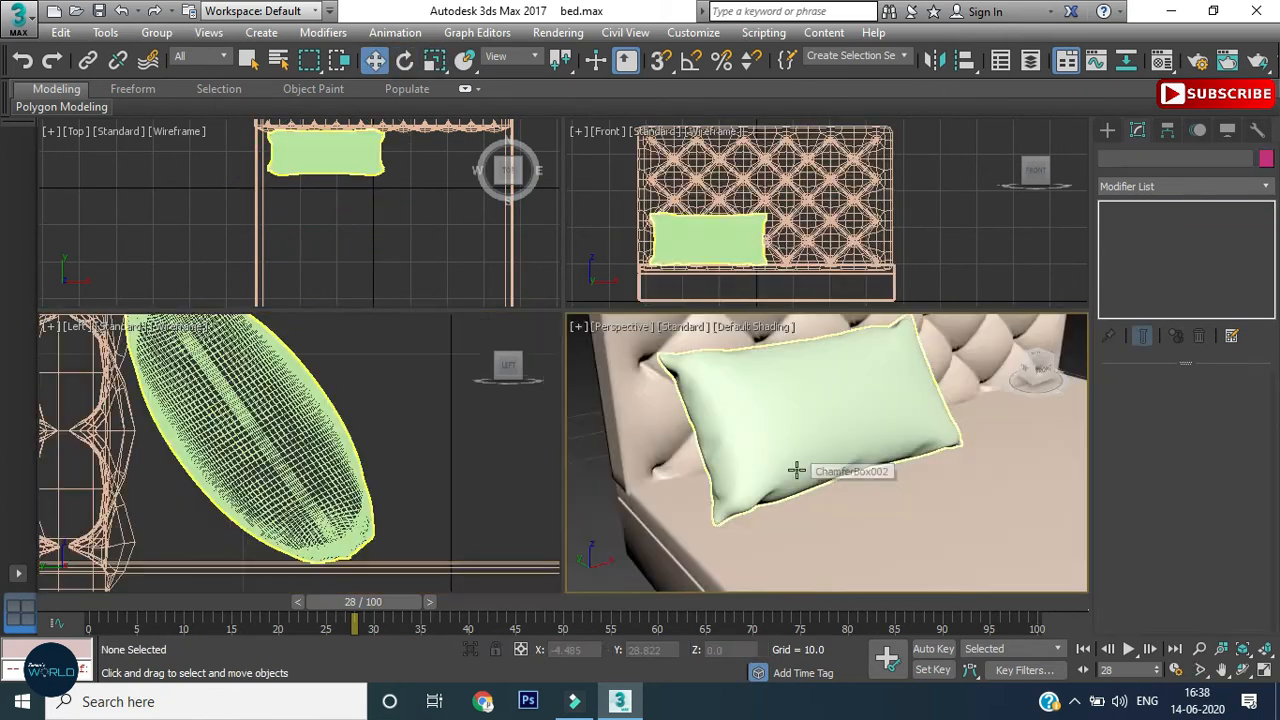
# Change the leaning pillow's object color to white.
pyautogui.scroll(-3, 796, 470)
pyautogui.moveTo(796, 470); pyautogui.dragTo(708, 489, button='middle')
pyautogui.click(726, 451)
pyautogui.click(1265, 158)
pyautogui.click(583, 268)
# Clone the white pillow sideways along the headboard as one Copy, at about X 18.6.
pyautogui.click(734, 451)
pyautogui.keyDown('shift'); pyautogui.moveTo(767, 413); pyautogui.dragTo(920, 383); pyautogui.keyUp('shift')
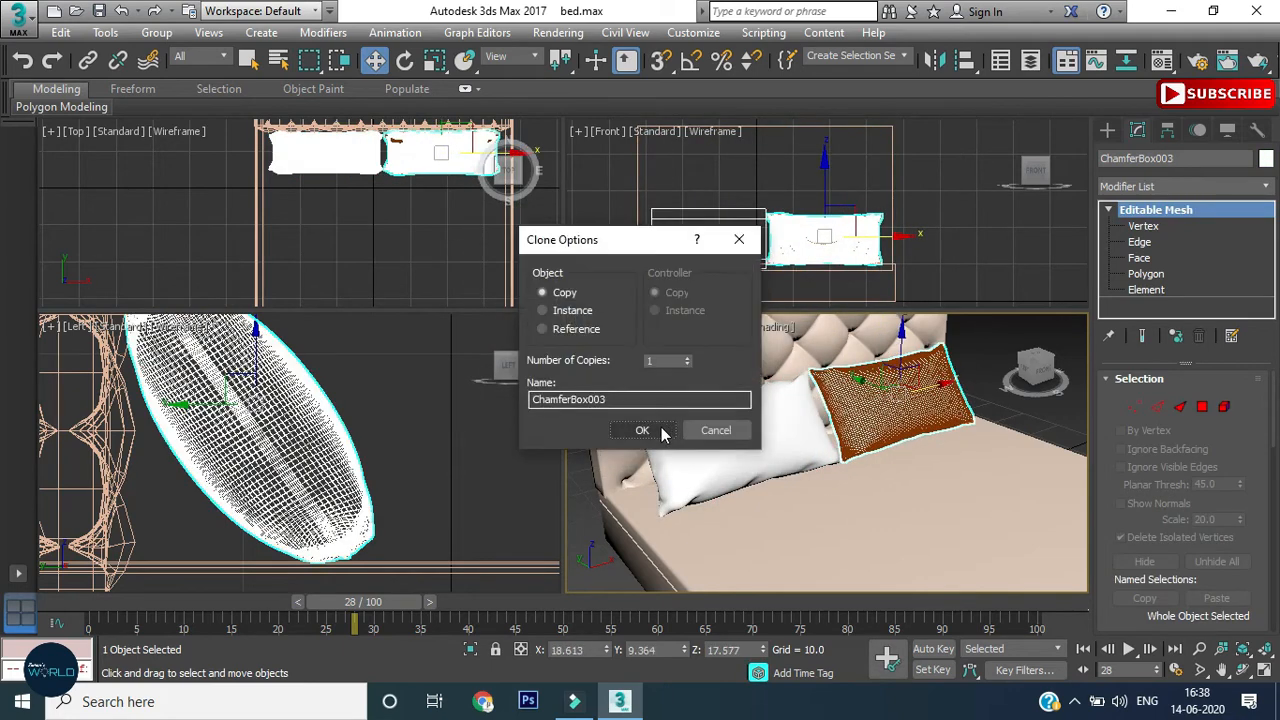
pyautogui.click(660, 429)
# Copy both back pillows forward as a second row, scale the copies down, and clear the selection.
pyautogui.keyDown('alt'); pyautogui.moveTo(908, 417); pyautogui.dragTo(926, 437, button='middle'); pyautogui.keyUp('alt')
pyautogui.keyDown('ctrl'); pyautogui.click(766, 420); pyautogui.keyUp('ctrl')
pyautogui.moveTo(796, 391)
pyautogui.keyDown('shift'); pyautogui.mouseDown()
pyautogui.moveTo(818, 405)
pyautogui.moveTo(808, 443)
pyautogui.mouseUp(); pyautogui.keyUp('shift')
pyautogui.click(662, 432)
pyautogui.press('r')
pyautogui.click(1030, 420)
# Copy the second row's left pillow to the front center, about X 1.0, Y -2.9, and narrow it to a squarer shape.
pyautogui.click(795, 428)
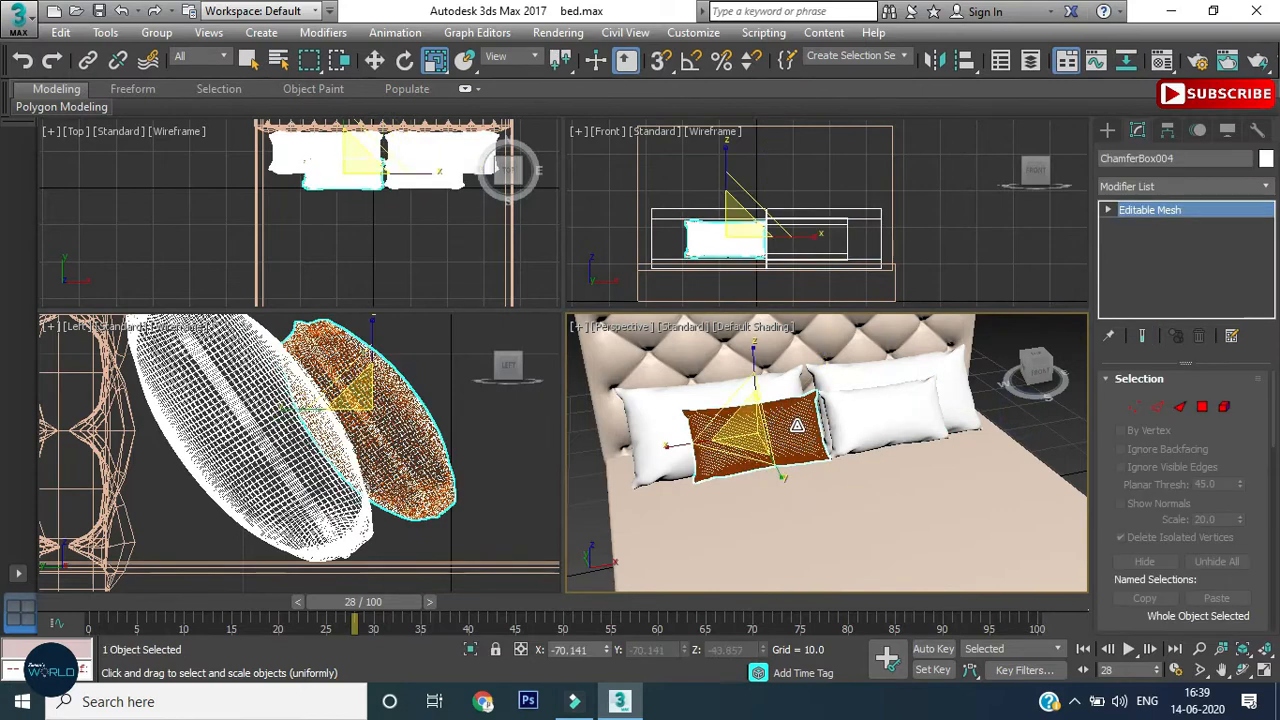
pyautogui.press('w')
pyautogui.moveTo(748, 409)
pyautogui.keyDown('shift'); pyautogui.mouseDown()
pyautogui.moveTo(760, 432)
pyautogui.moveTo(745, 463)
pyautogui.moveTo(876, 441)
pyautogui.mouseUp(); pyautogui.keyUp('shift')
pyautogui.click(655, 430)
pyautogui.press('r')
pyautogui.press('w')
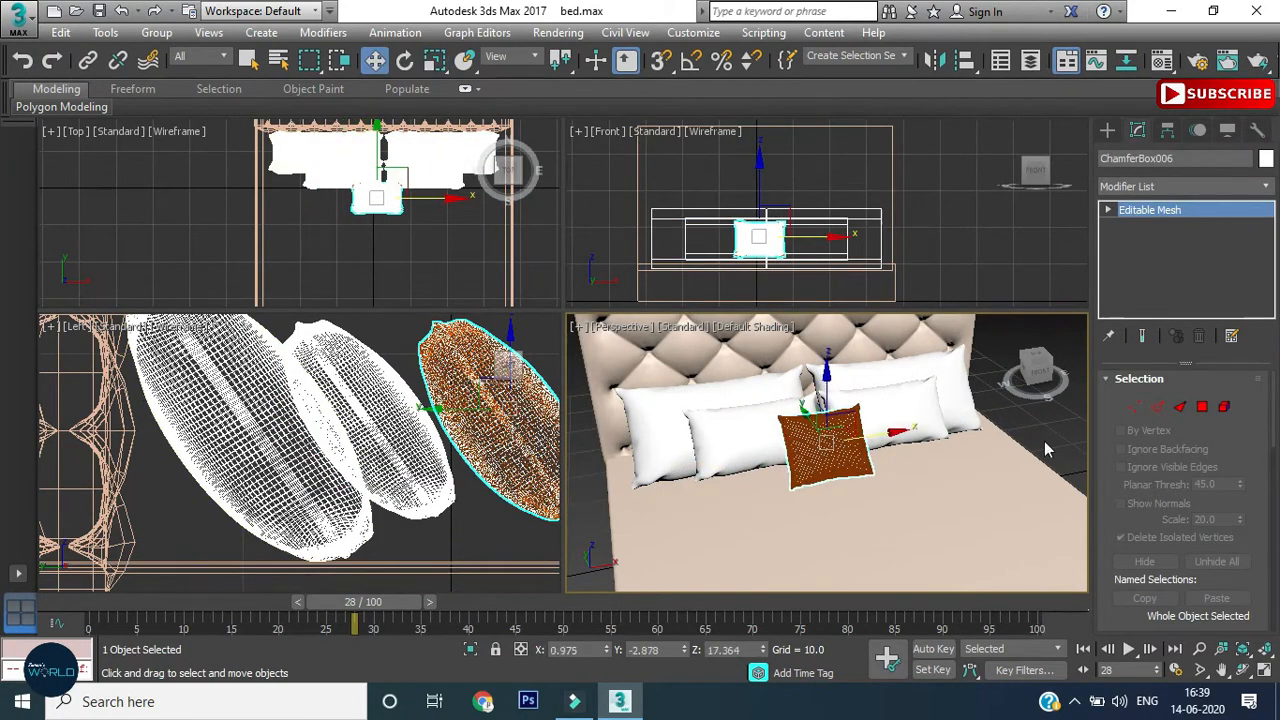
pyautogui.click(1043, 446)
# Select the two large back pillows and scale them narrower along their width.
pyautogui.moveTo(872, 504); pyautogui.dragTo(955, 548, button='middle')
pyautogui.click(805, 435)
pyautogui.keyDown('ctrl'); pyautogui.click(957, 420); pyautogui.keyUp('ctrl')
pyautogui.press('r')
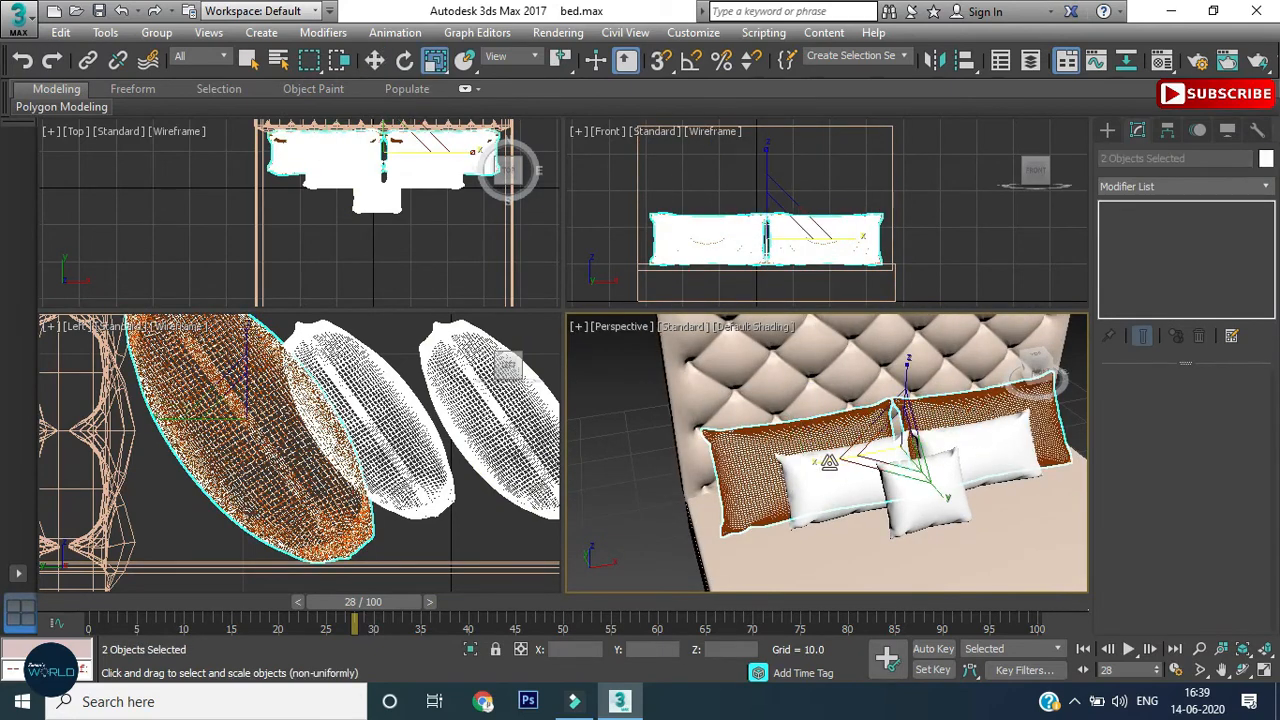
pyautogui.moveTo(840, 458); pyautogui.dragTo(875, 472)
# Select the two second-row pillows, scale them narrower along their width, and deselect them.
pyautogui.moveTo(876, 475); pyautogui.dragTo(752, 484, button='middle')
pyautogui.click(731, 469)
pyautogui.keyDown('ctrl'); pyautogui.click(854, 463); pyautogui.keyUp('ctrl')
pyautogui.moveTo(676, 478); pyautogui.dragTo(714, 491)
pyautogui.click(854, 514)
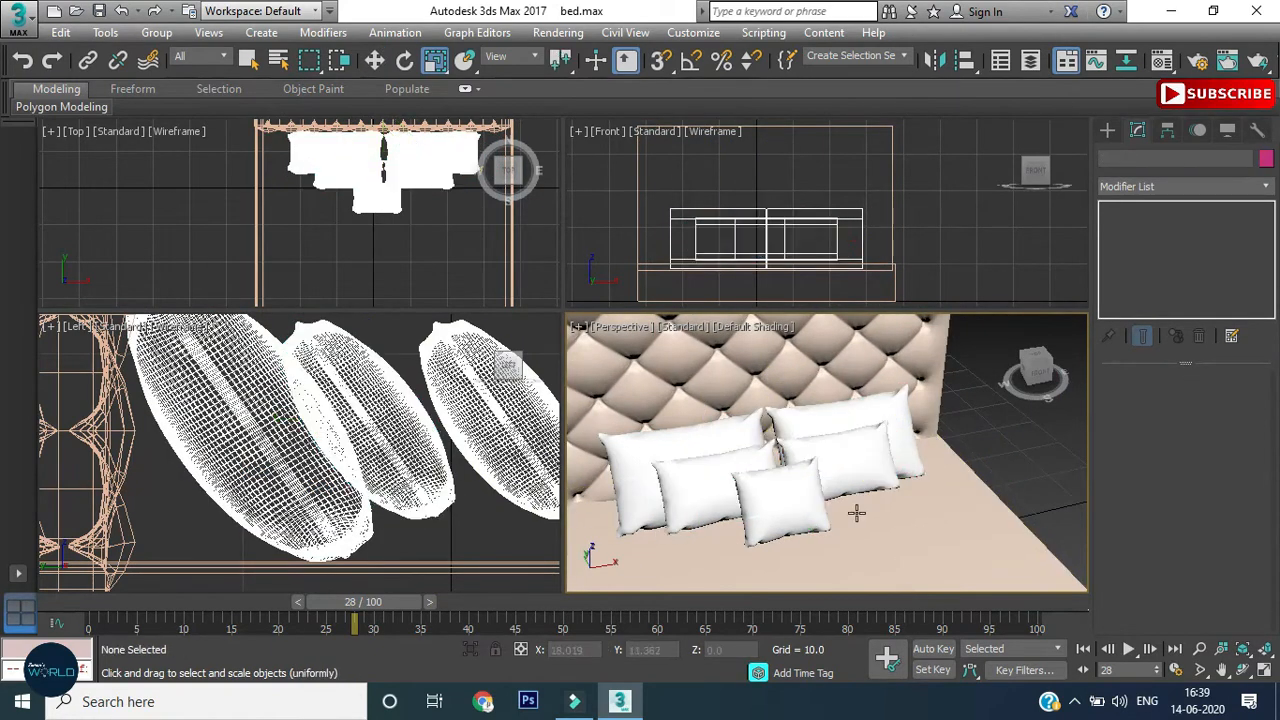
# Move the front pillow back toward the others in the side view so the pillow rows sit close together.
pyautogui.scroll(3, 824, 417)
pyautogui.moveTo(824, 417)
pyautogui.keyDown('alt'); pyautogui.mouseDown(button='middle')
pyautogui.moveTo(914, 500)
pyautogui.moveTo(806, 500)
pyautogui.moveTo(837, 400)
pyautogui.mouseUp(button='middle'); pyautogui.keyUp('alt')
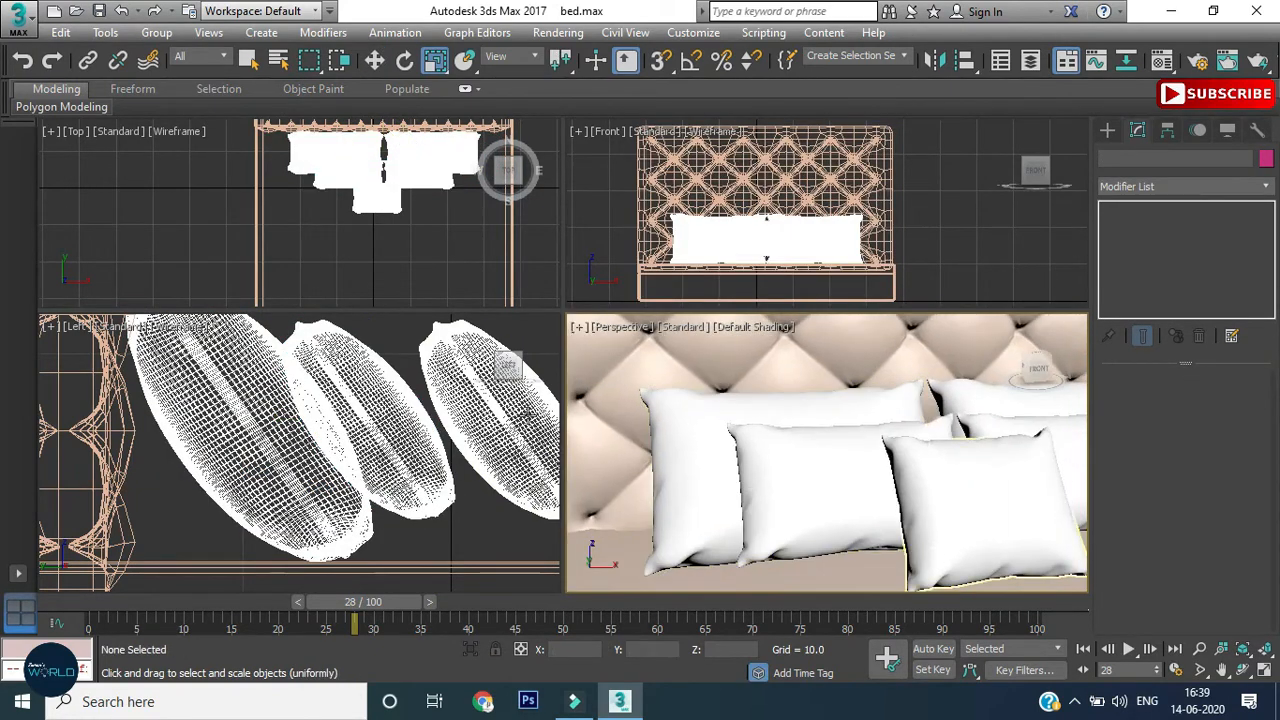
pyautogui.moveTo(403, 478); pyautogui.dragTo(268, 481, button='middle')
pyautogui.scroll(-3, 268, 481)
pyautogui.moveTo(246, 400); pyautogui.dragTo(342, 446)
pyautogui.press('w')
pyautogui.click(385, 432)
pyautogui.click(342, 455)
pyautogui.click(403, 427)
# Select the front pillow together with all similar pillows and scale them up slightly.
pyautogui.scroll(-3, 620, 446)
pyautogui.keyDown('alt'); pyautogui.moveTo(863, 509); pyautogui.dragTo(734, 437, button='middle'); pyautogui.keyUp('alt')
pyautogui.scroll(-2, 837, 486)
pyautogui.keyDown('alt'); pyautogui.moveTo(837, 486); pyautogui.dragTo(931, 497, button='middle'); pyautogui.keyUp('alt')
pyautogui.scroll(-4, 931, 497)
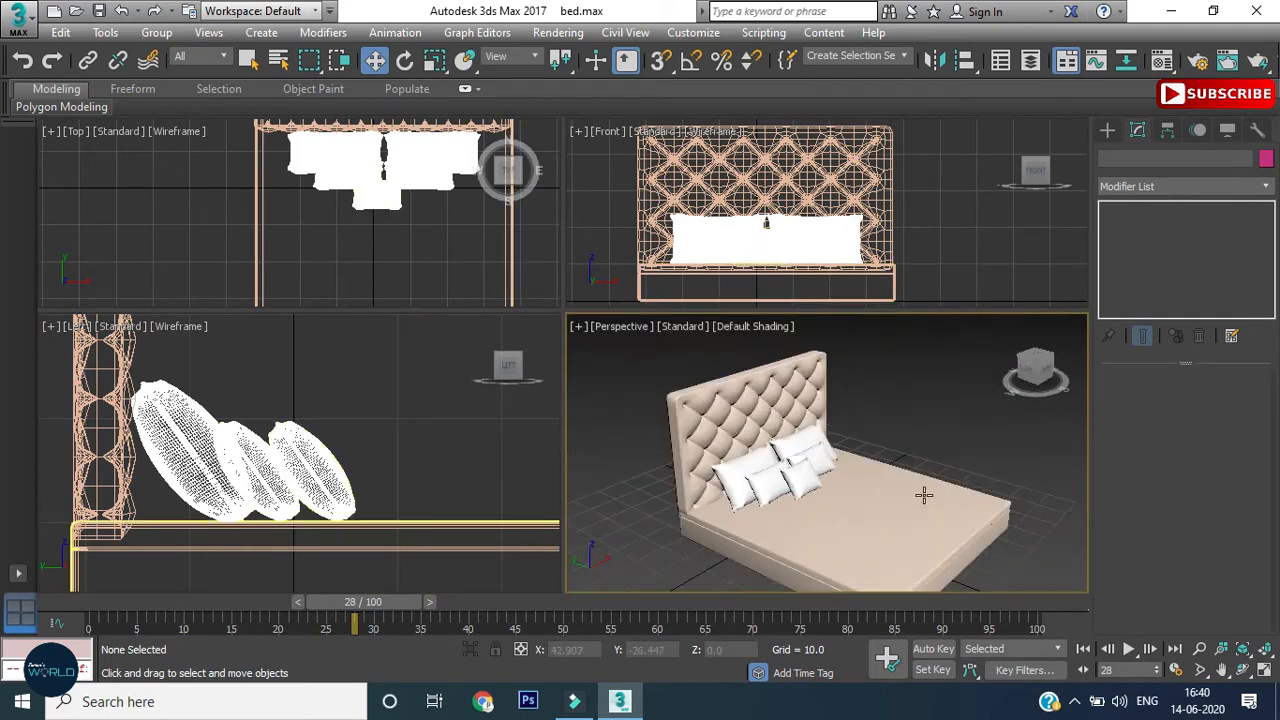
pyautogui.keyDown('alt'); pyautogui.moveTo(809, 480); pyautogui.dragTo(809, 474, button='middle'); pyautogui.keyUp('alt')
pyautogui.click(809, 474)
pyautogui.hotkey('ctrl', 'q')
pyautogui.press('r')
pyautogui.moveTo(808, 469); pyautogui.dragTo(816, 464)
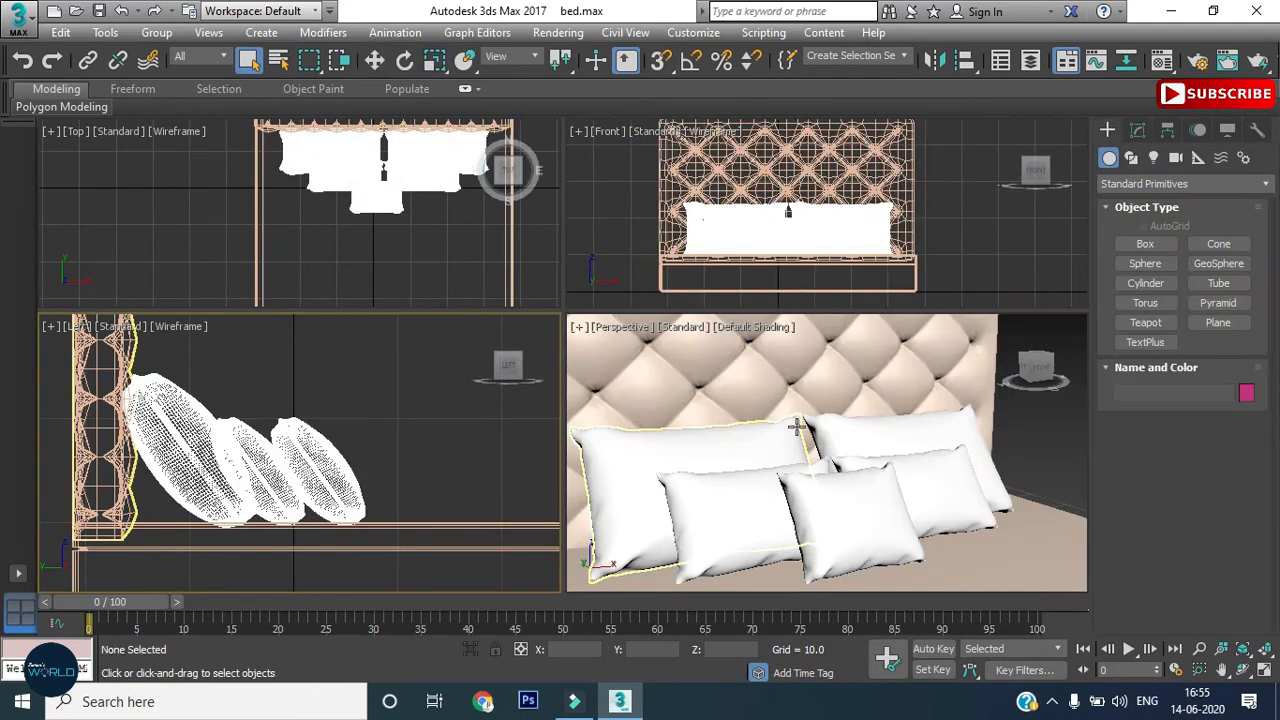
# Select the large back-left pillow and convert it to an Editable Poly.
pyautogui.click(732, 458)
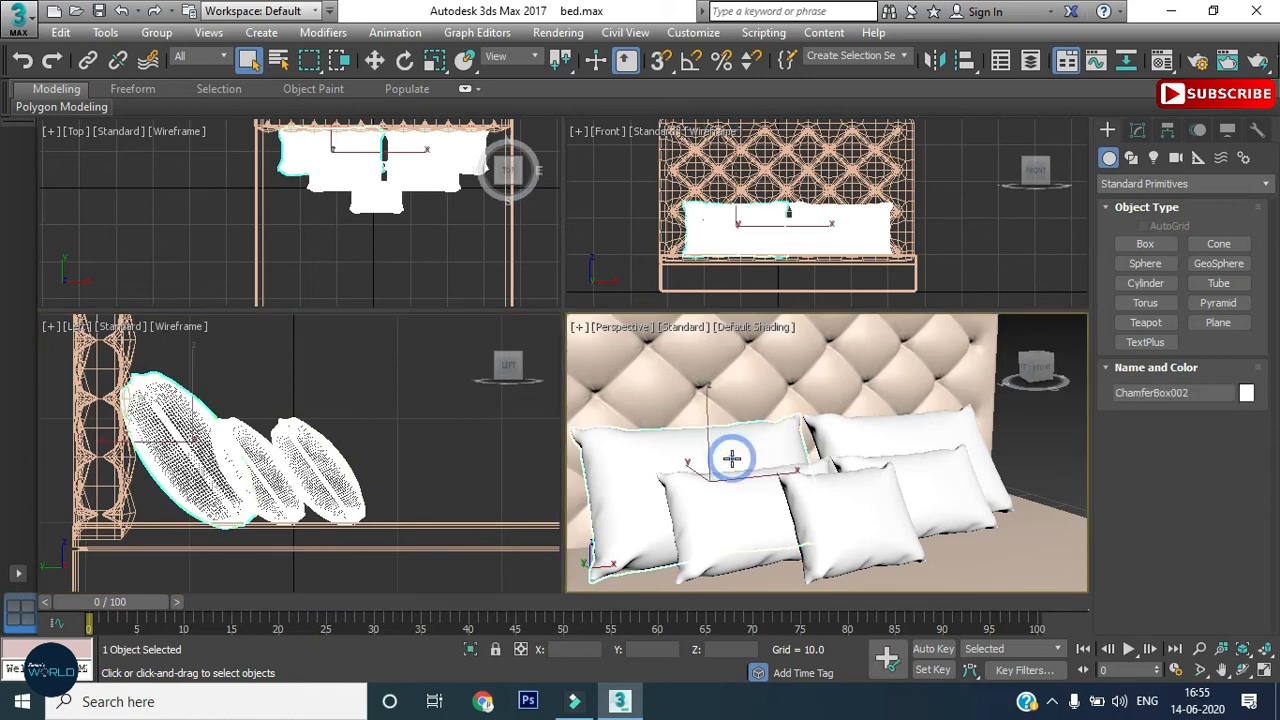
pyautogui.press('w')
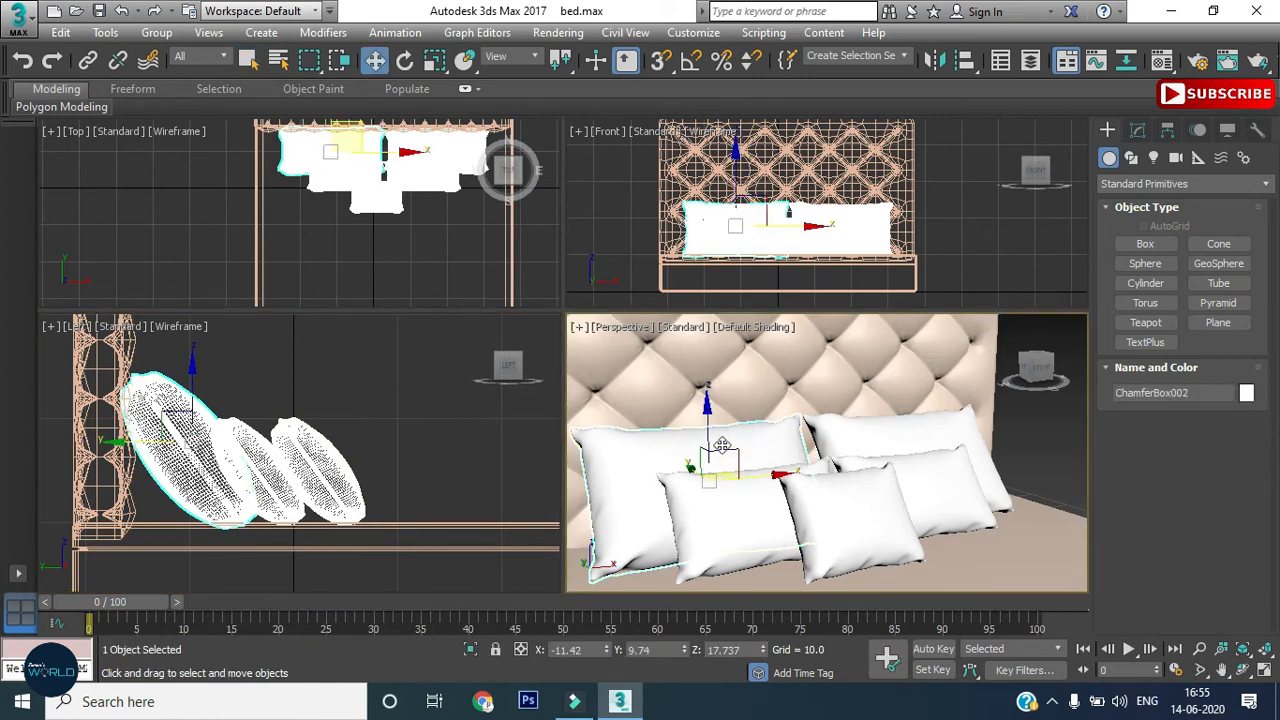
pyautogui.click(1139, 132)
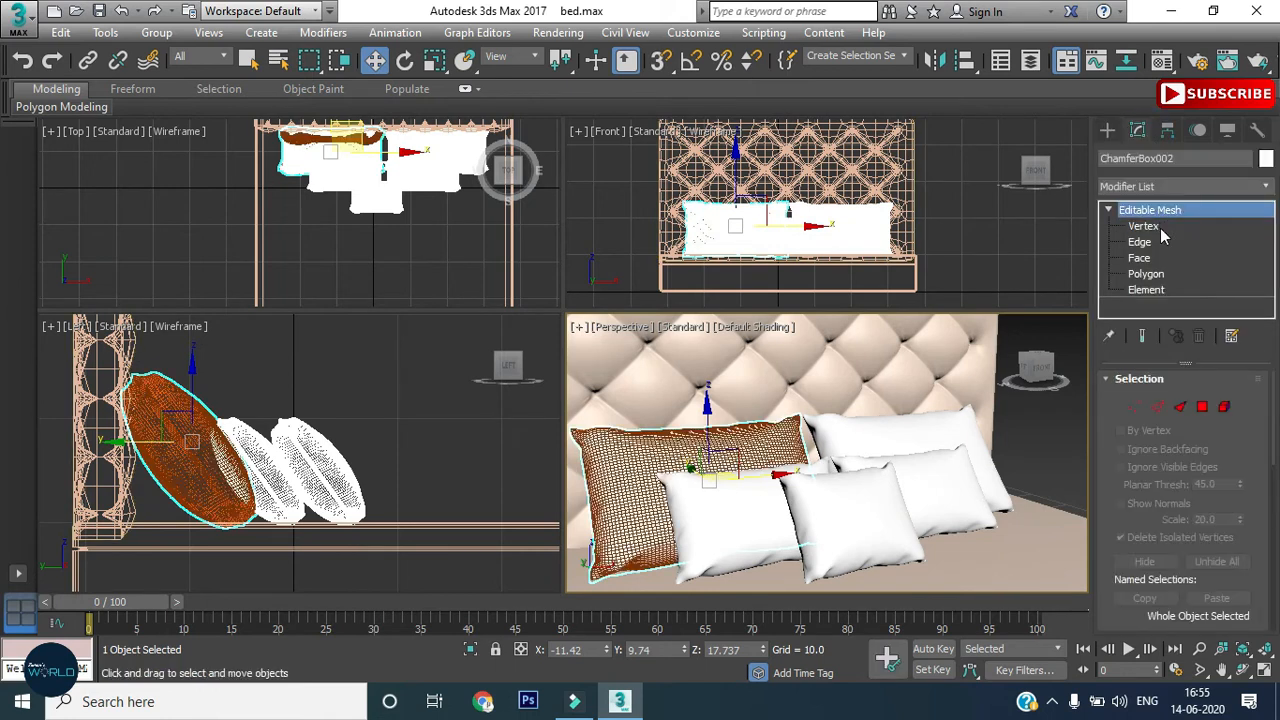
pyautogui.rightClick(1175, 208)
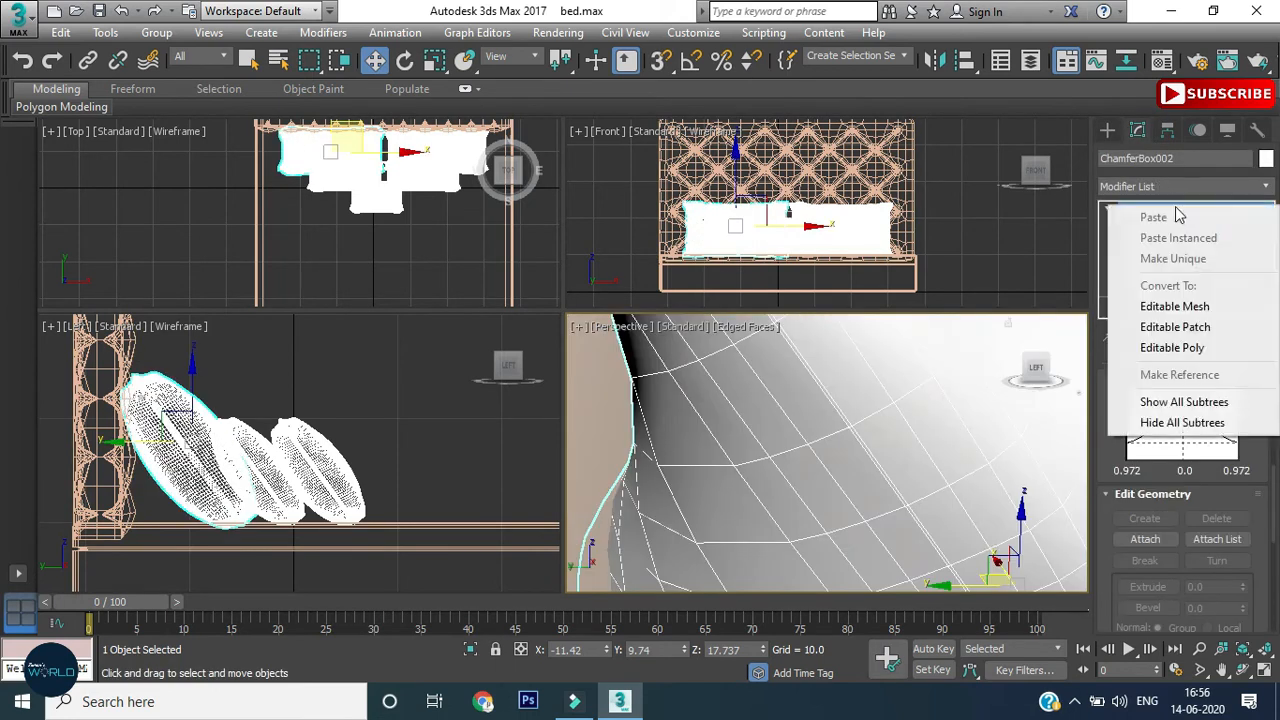
pyautogui.click(1200, 346)
pyautogui.click(1107, 209)
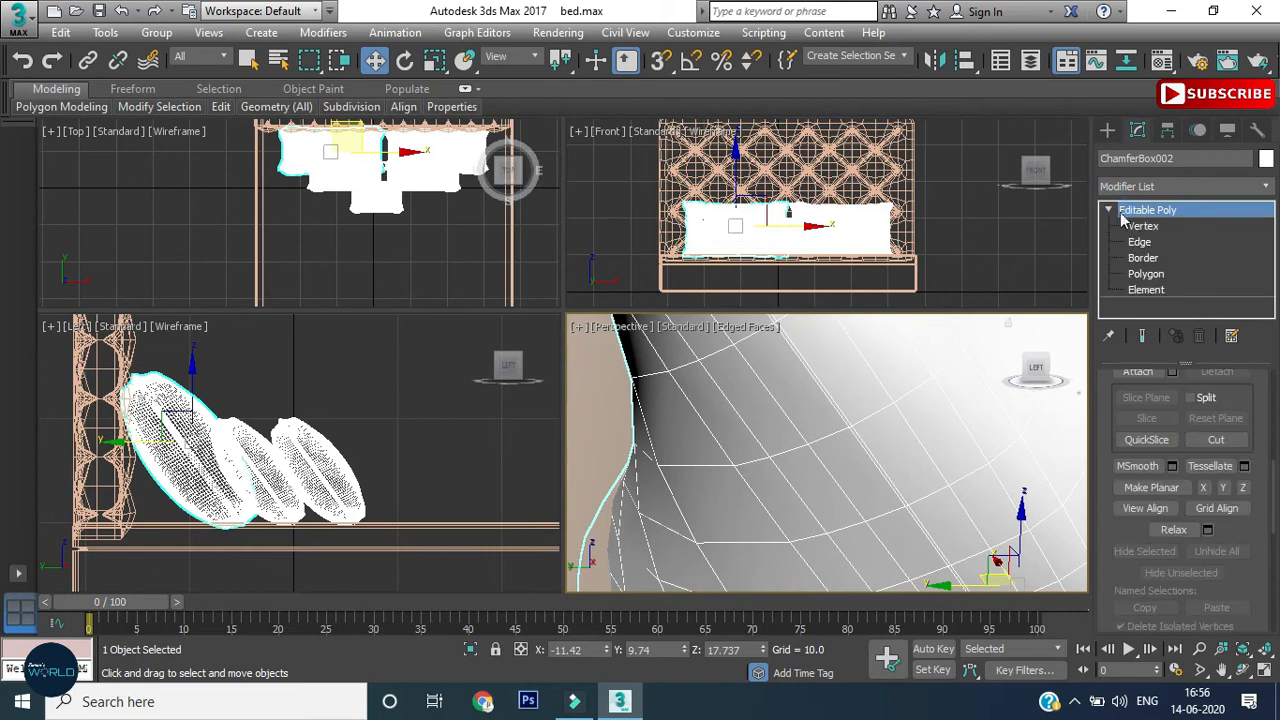
# Select the edge loop running around the back-left pillow's perimeter seam.
pyautogui.click(1139, 242)
pyautogui.scroll(5, 1273, 466)
pyautogui.click(1233, 501)
pyautogui.scroll(-4, 923, 486)
pyautogui.rightClick(889, 458)
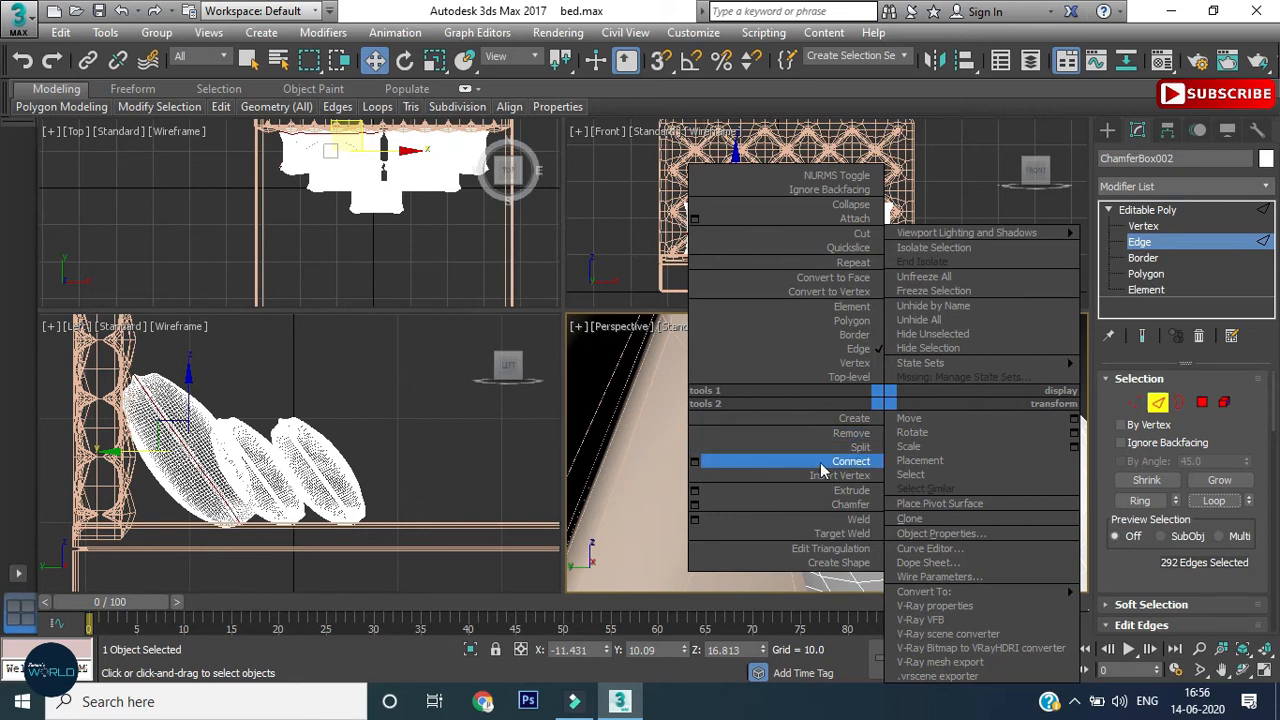
# Extrude the back-left pillow's seam edges with a height of about 0.745 to form a flange.
pyautogui.click(696, 493)
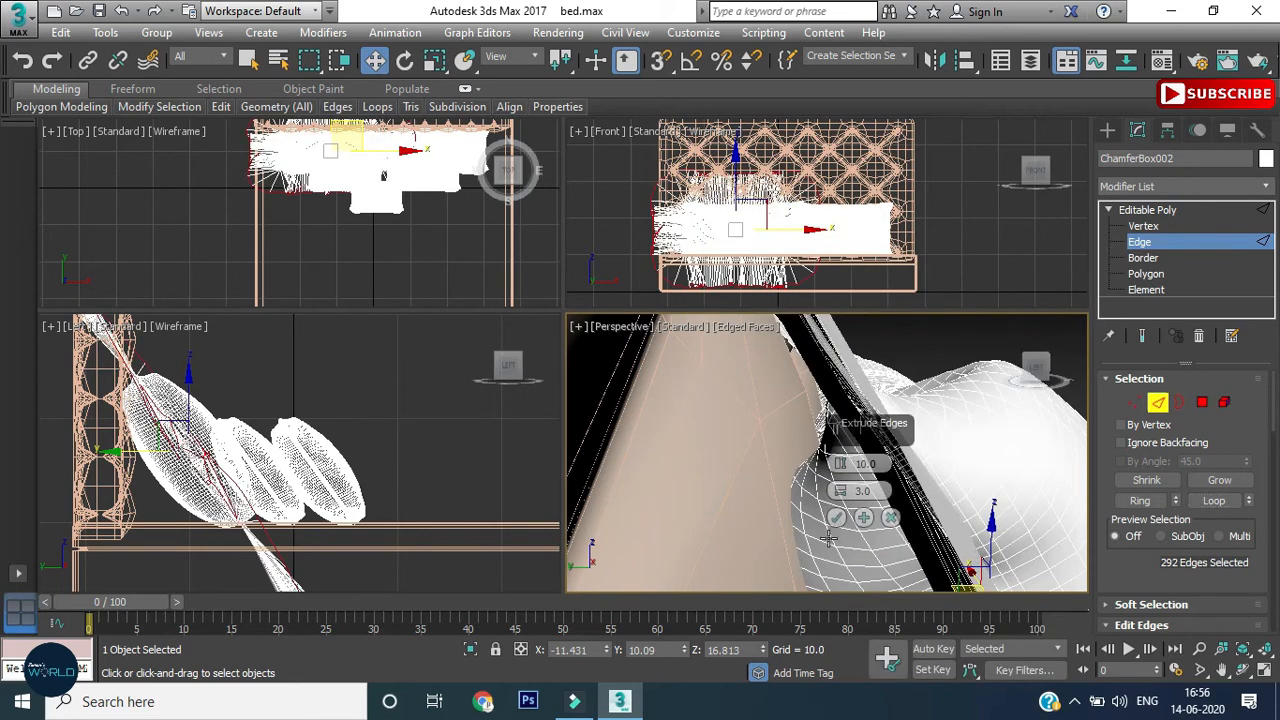
pyautogui.keyDown('alt'); pyautogui.moveTo(962, 517); pyautogui.dragTo(727, 471, button='middle'); pyautogui.keyUp('alt')
pyautogui.scroll(-2, 650, 470)
pyautogui.moveTo(840, 463); pyautogui.dragTo(862, 497)
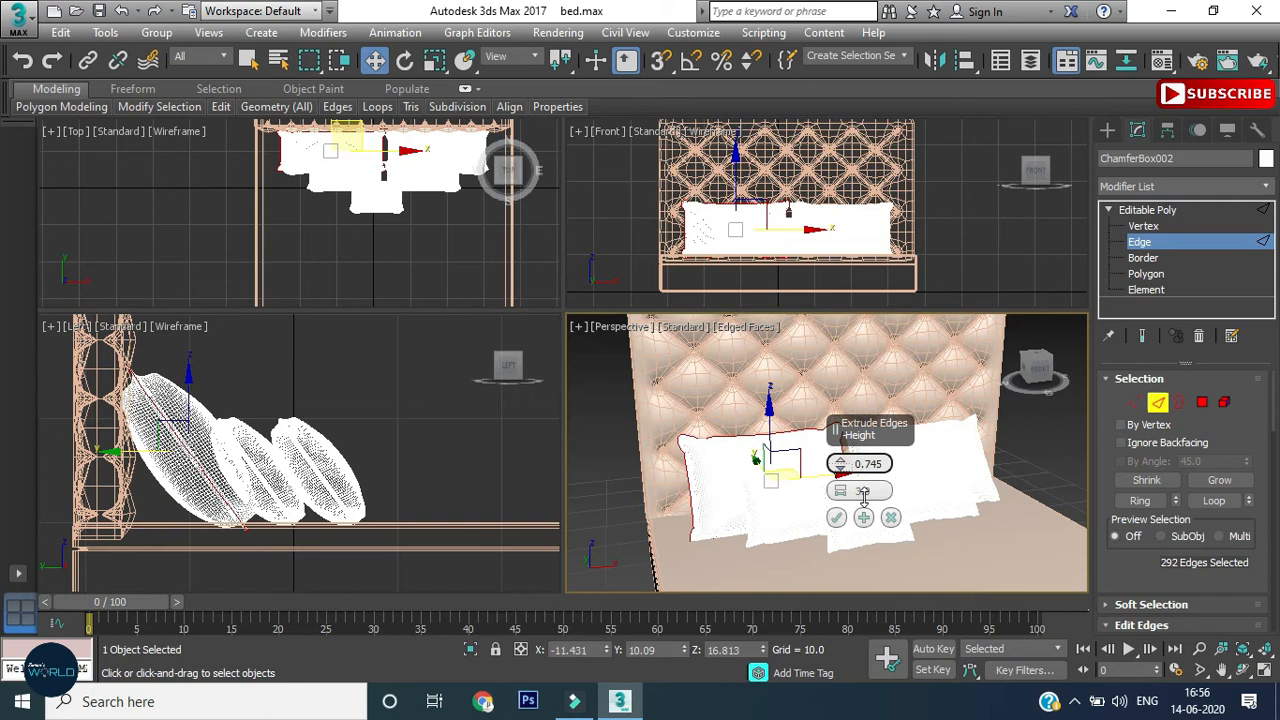
pyautogui.scroll(3, 706, 444)
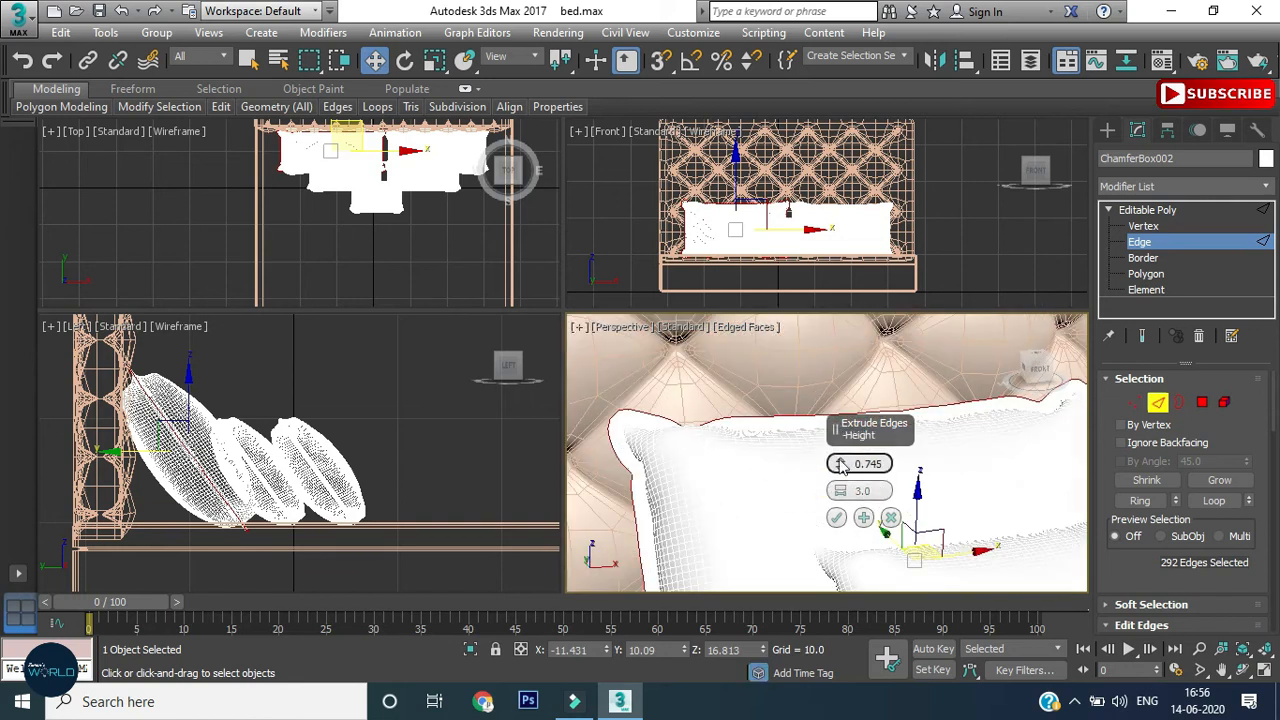
pyautogui.click(836, 518)
pyautogui.scroll(-5, 840, 530)
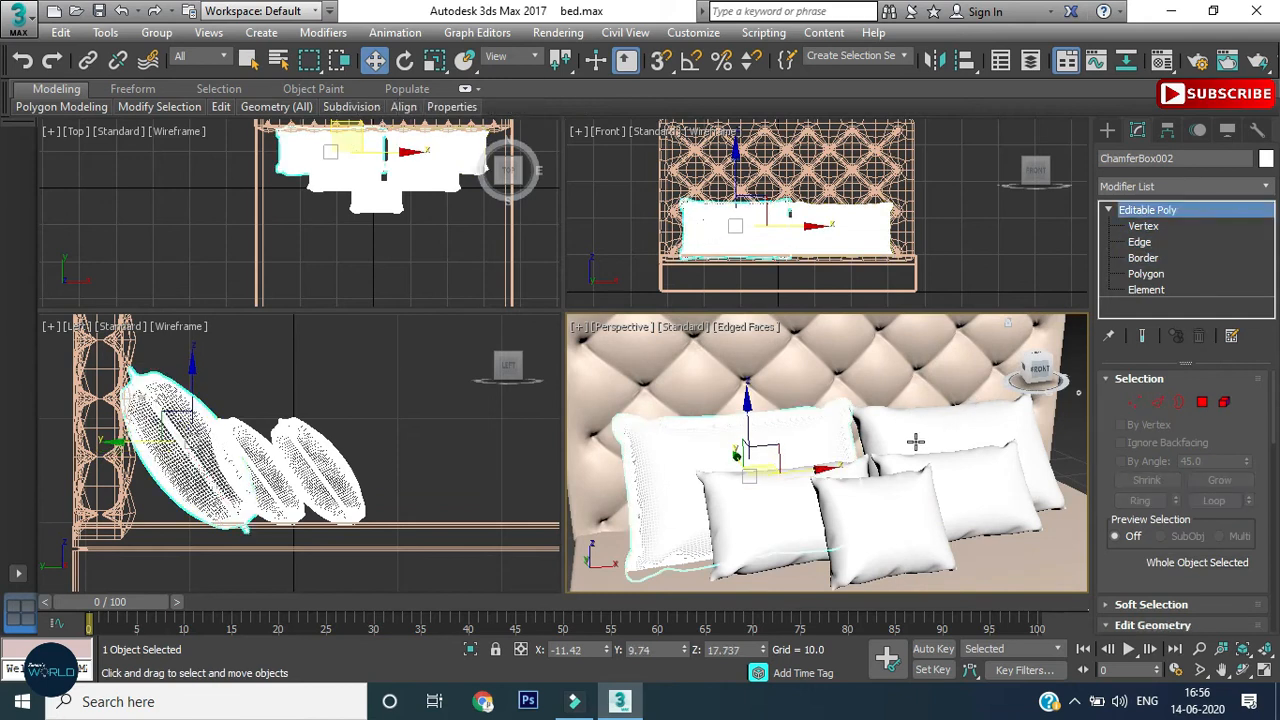
# Delete the plain back-right pillow and replace it with a copy of the flanged back-left pillow.
pyautogui.click(969, 437)
pyautogui.press('Delete')
pyautogui.click(811, 439)
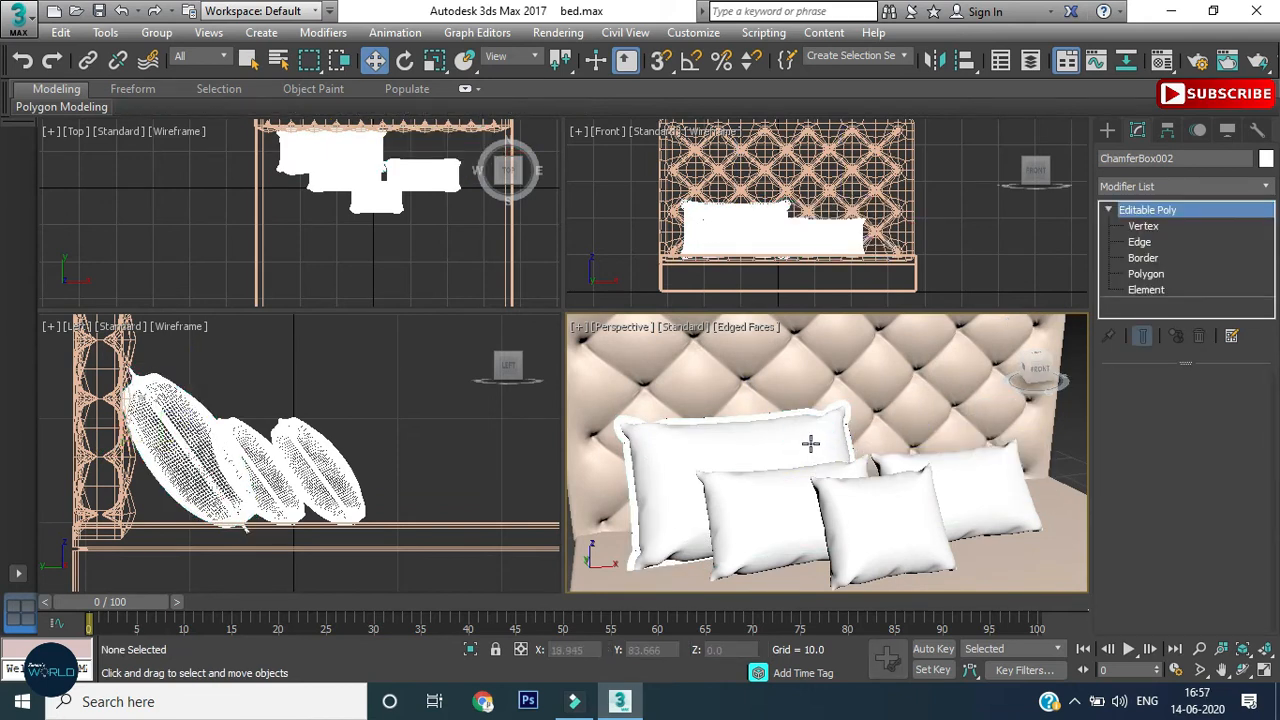
pyautogui.click(811, 444)
pyautogui.keyDown('shift'); pyautogui.moveTo(826, 468); pyautogui.dragTo(1035, 450); pyautogui.keyUp('shift')
pyautogui.click(646, 426)
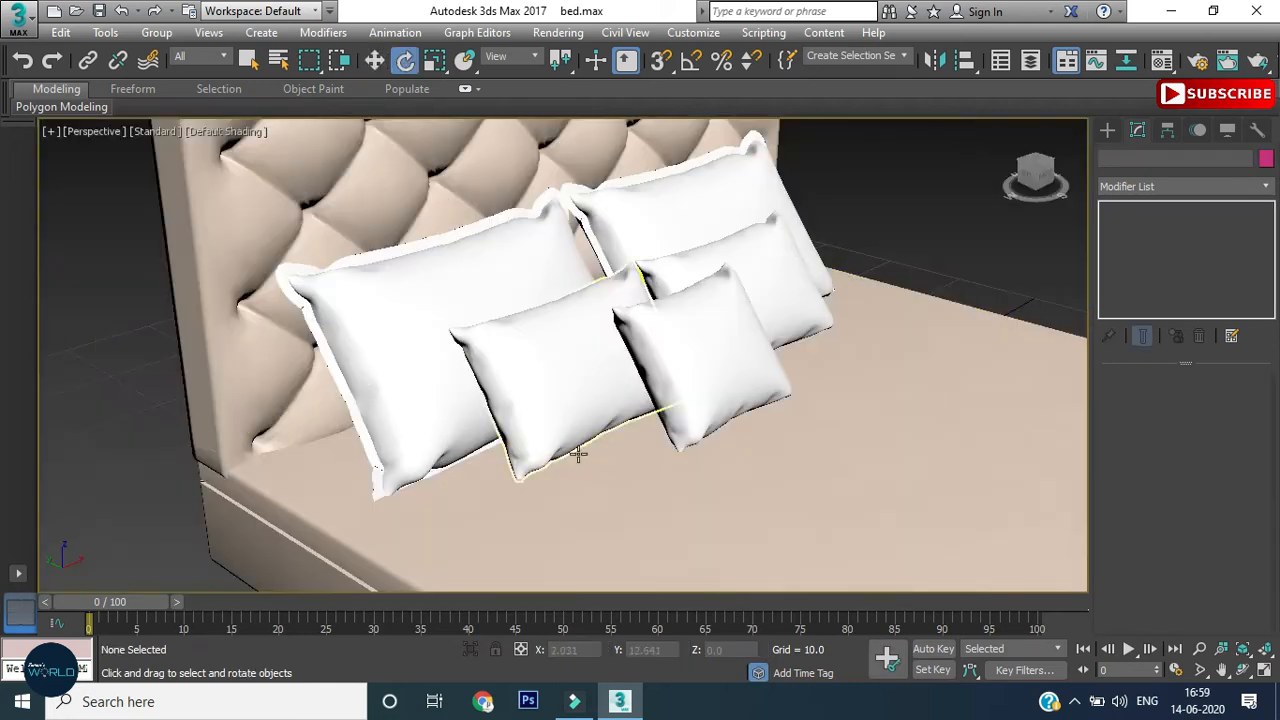
# Select both flanged back pillows, raise them by about 0.92 along Z, and deselect them.
pyautogui.scroll(5, 362, 494)
pyautogui.scroll(-3, 470, 465)
pyautogui.keyDown('alt'); pyautogui.moveTo(458, 481); pyautogui.dragTo(569, 458, button='middle'); pyautogui.keyUp('alt')
pyautogui.click(500, 243)
pyautogui.keyDown('ctrl'); pyautogui.click(757, 160); pyautogui.keyUp('ctrl')
pyautogui.scroll(3, 761, 209)
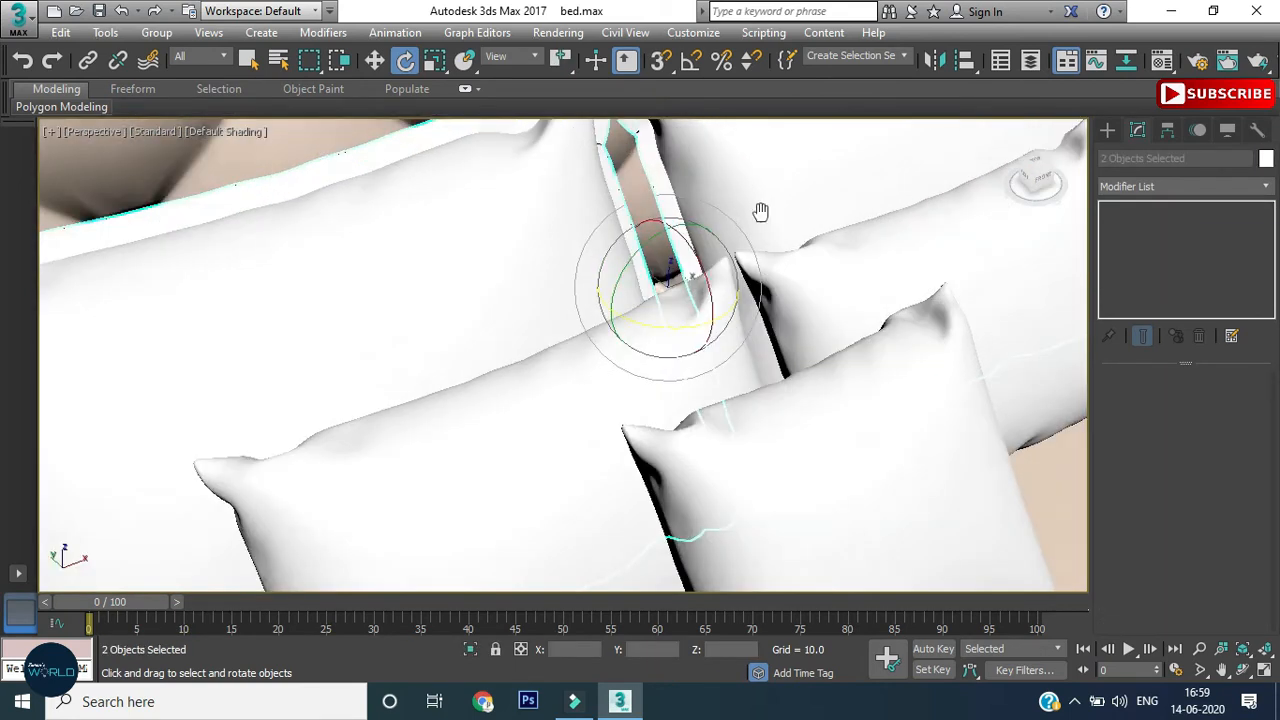
pyautogui.scroll(-6, 761, 209)
pyautogui.press('w')
pyautogui.moveTo(709, 223); pyautogui.dragTo(709, 213)
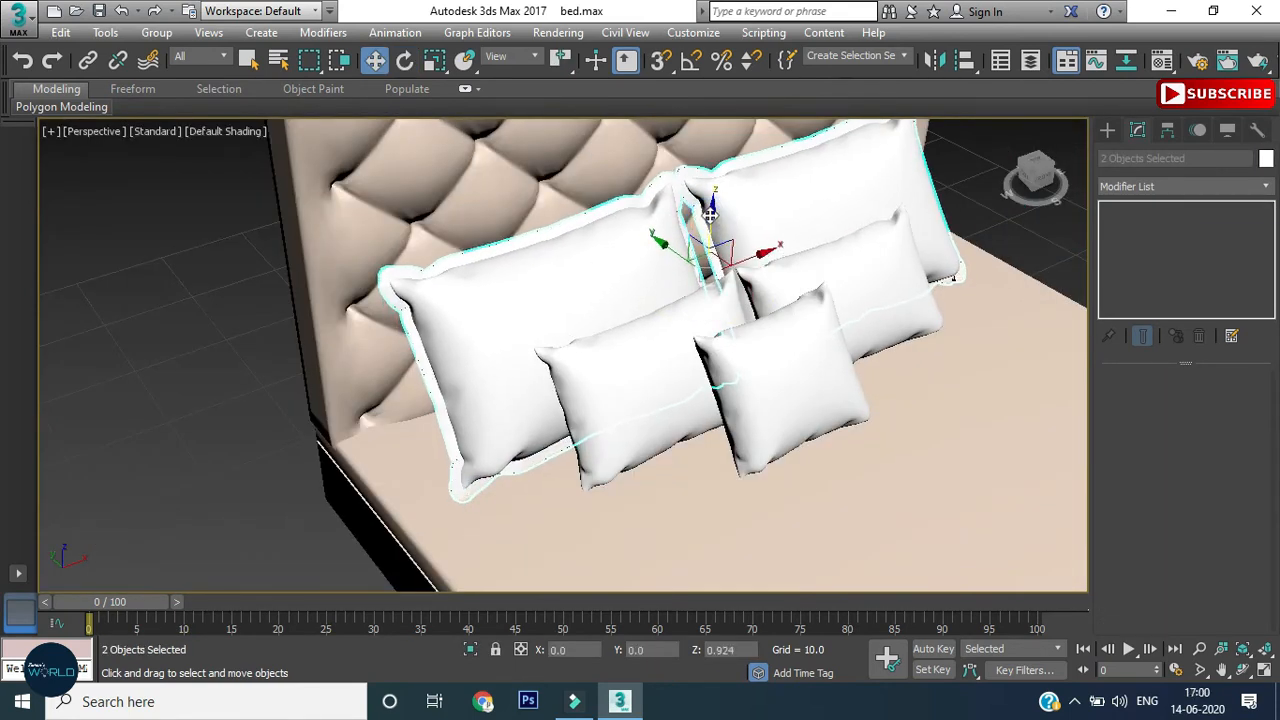
pyautogui.click(1035, 243)
# Select the second row's left pillow and convert it to an Editable Poly.
pyautogui.keyDown('alt'); pyautogui.moveTo(1035, 243); pyautogui.dragTo(960, 317, button='middle'); pyautogui.keyUp('alt')
pyautogui.moveTo(1028, 365); pyautogui.dragTo(931, 357, button='middle')
pyautogui.scroll(5, 931, 357)
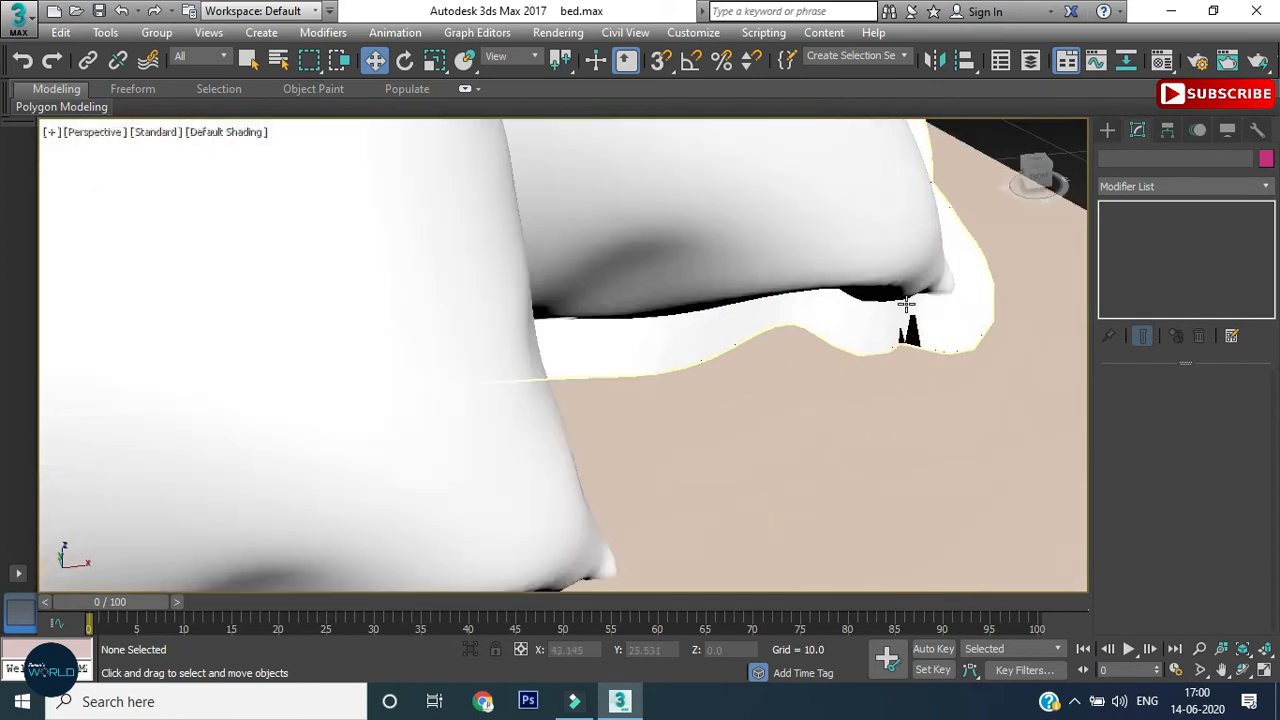
pyautogui.scroll(-5, 840, 327)
pyautogui.scroll(-5, 766, 397)
pyautogui.scroll(5, 794, 397)
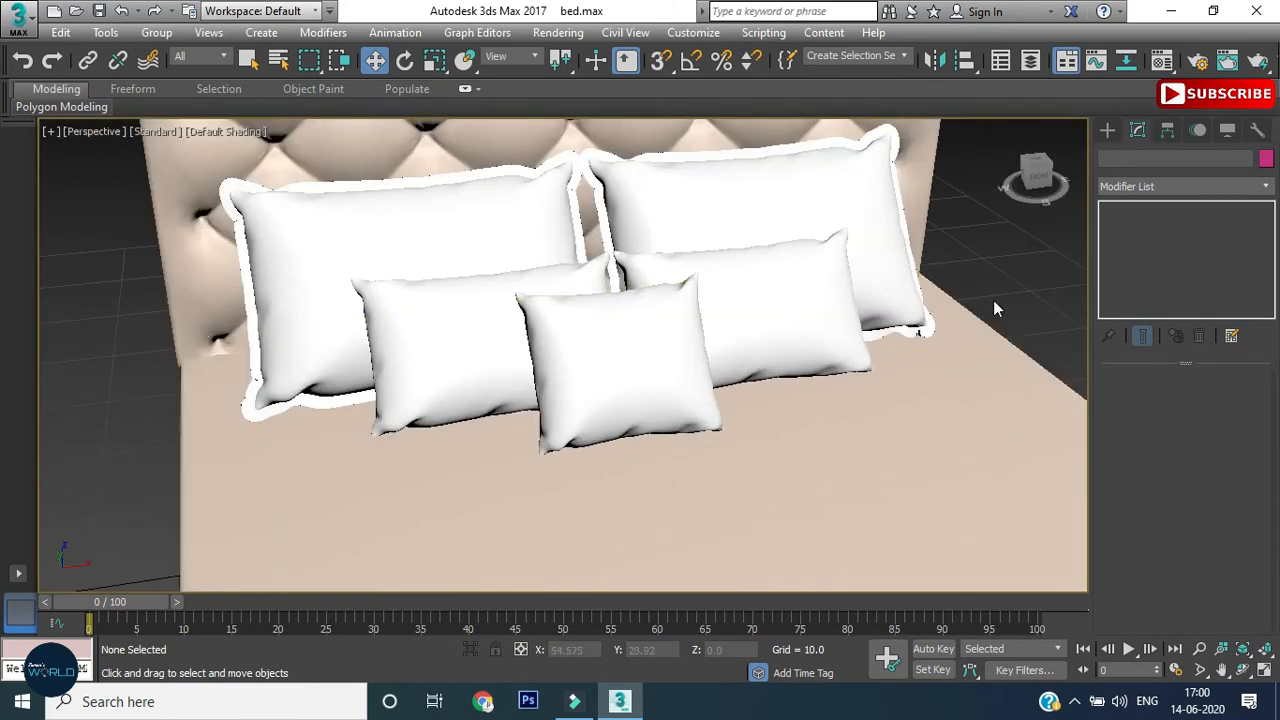
pyautogui.click(478, 317)
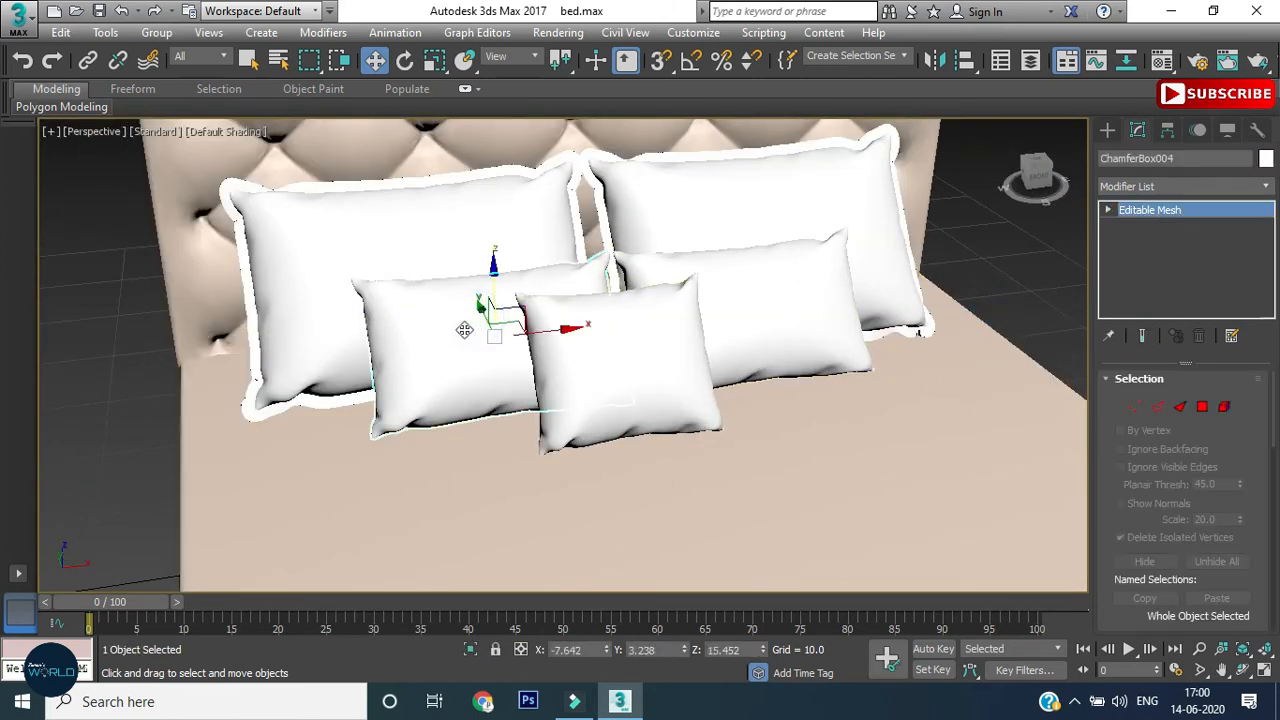
pyautogui.rightClick(1128, 210)
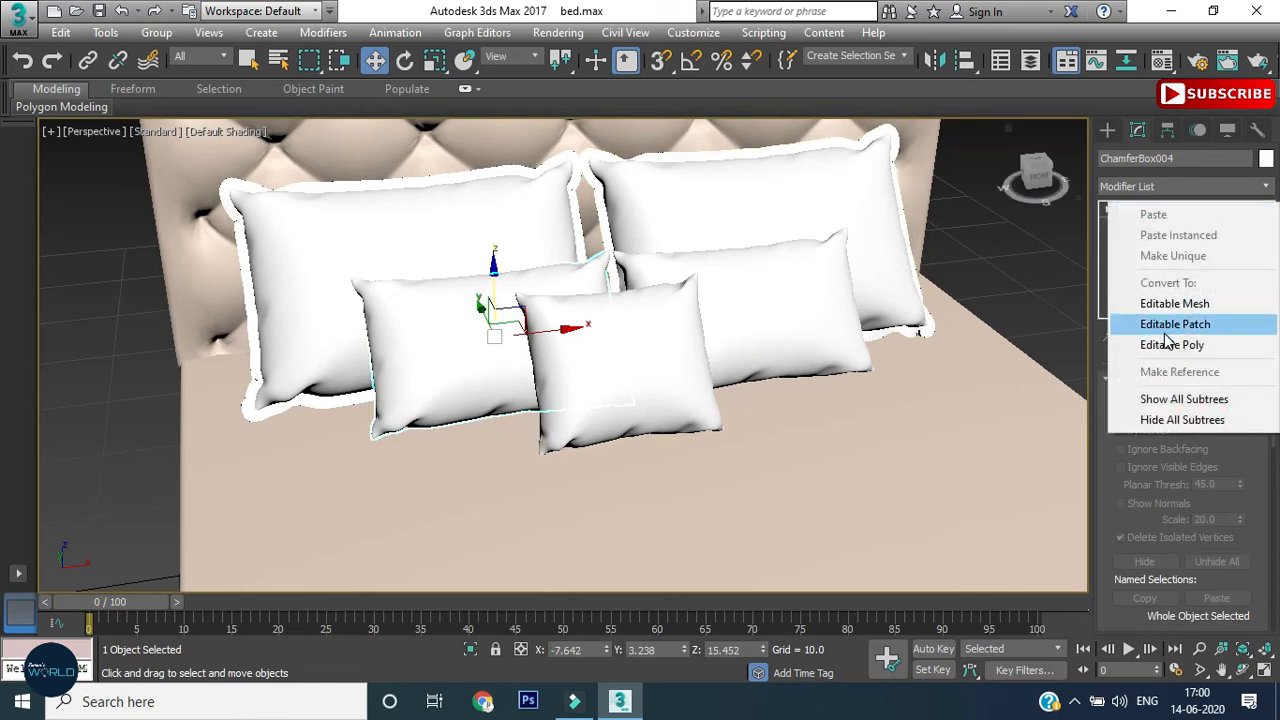
pyautogui.click(1160, 346)
pyautogui.click(1110, 211)
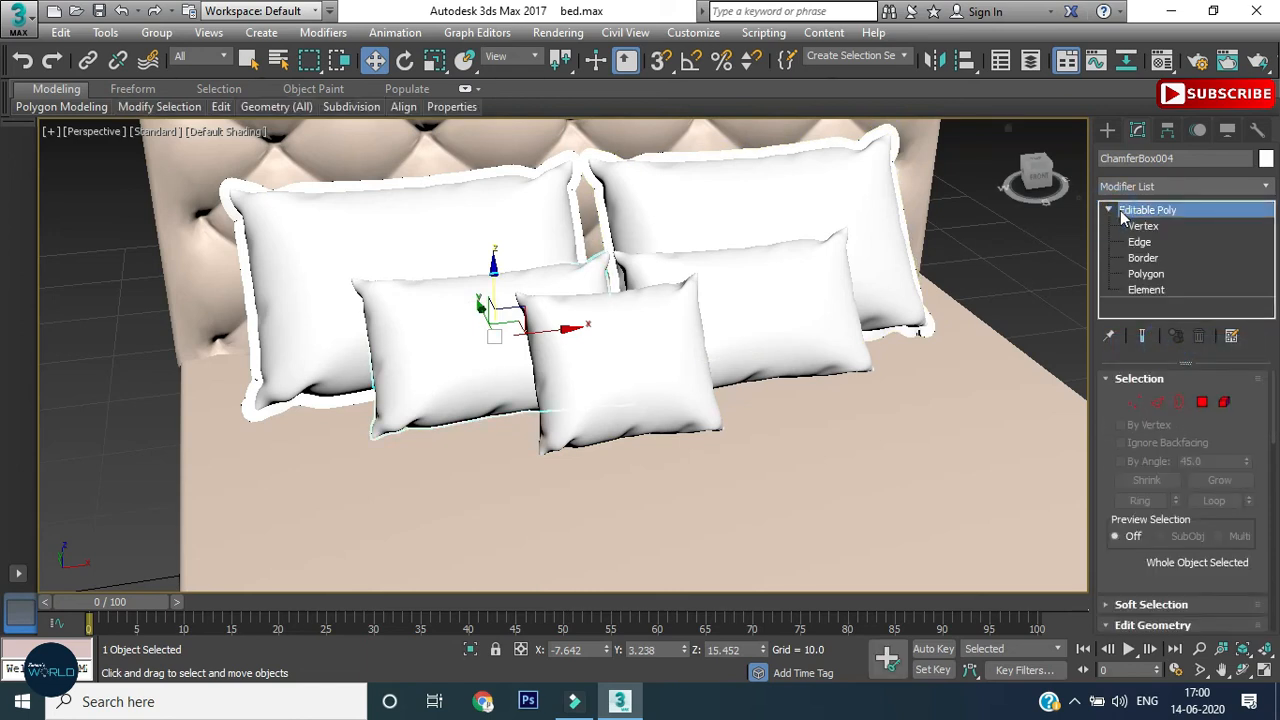
# Select the full edge loop running along the side seam of the second row's left pillow.
pyautogui.click(1140, 242)
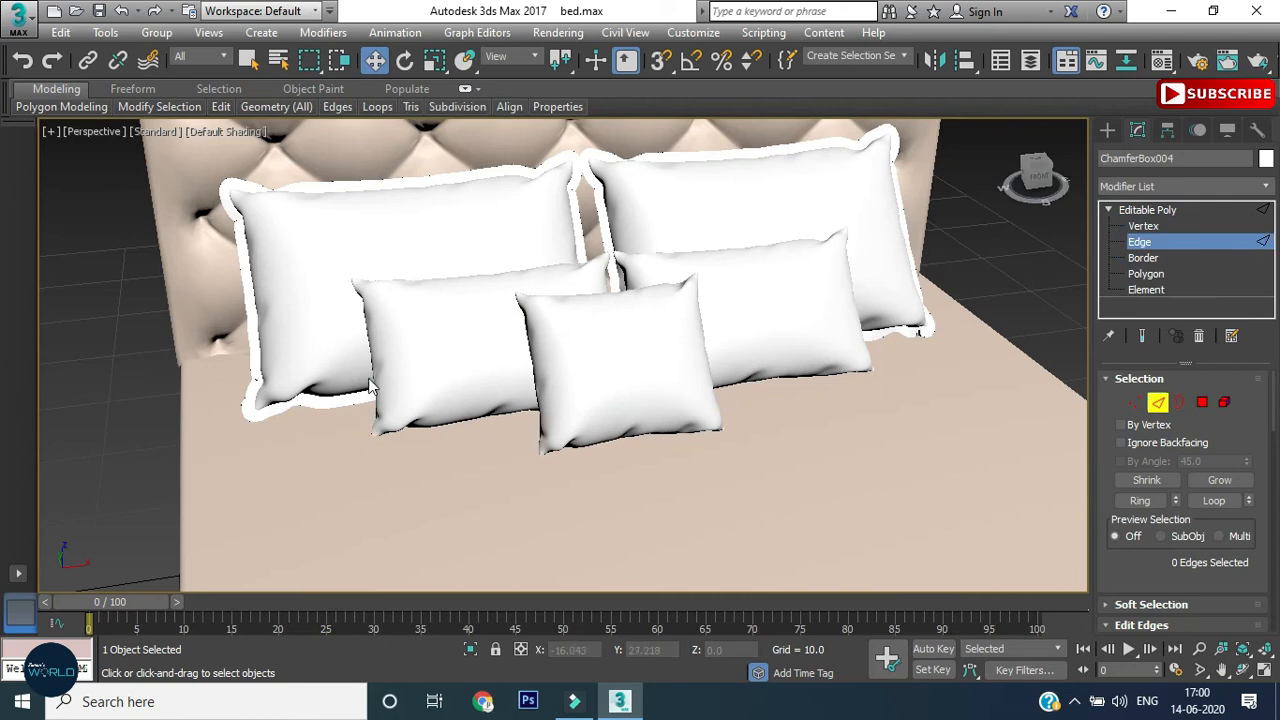
pyautogui.scroll(3, 388, 376)
pyautogui.keyDown('alt'); pyautogui.moveTo(388, 376); pyautogui.dragTo(531, 363, button='middle'); pyautogui.keyUp('alt')
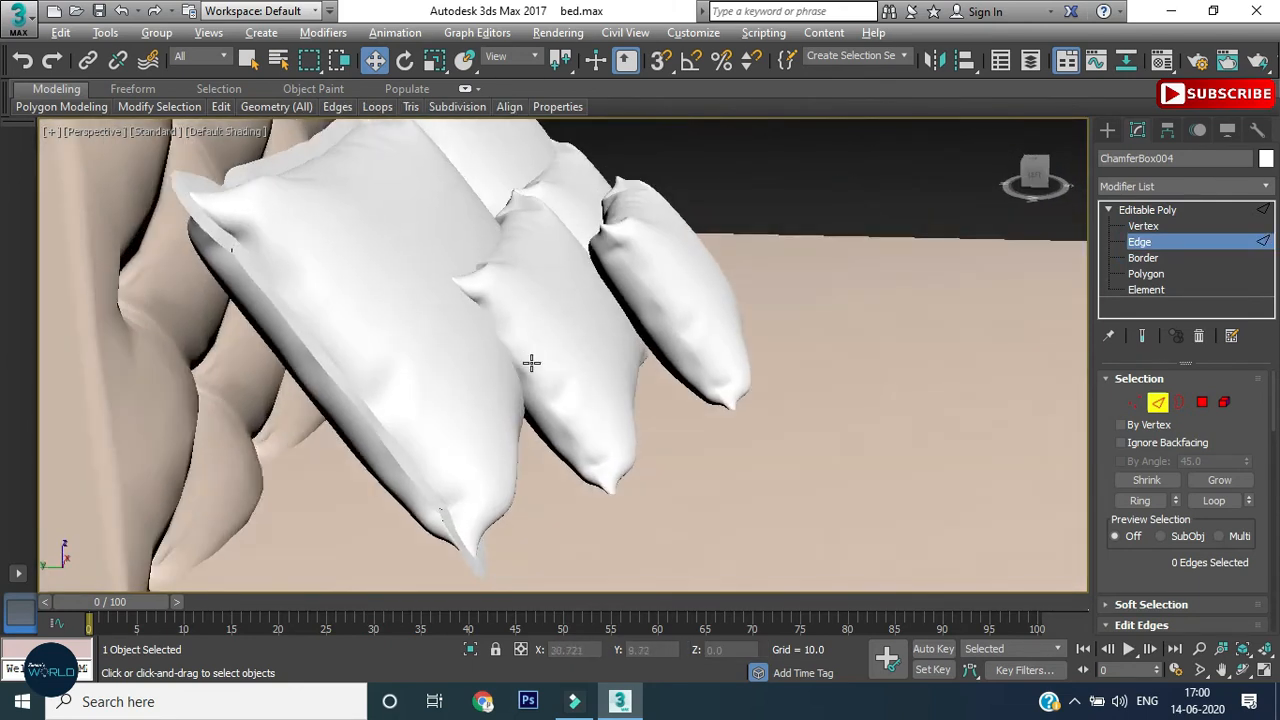
pyautogui.press('F4')
pyautogui.scroll(6, 528, 365)
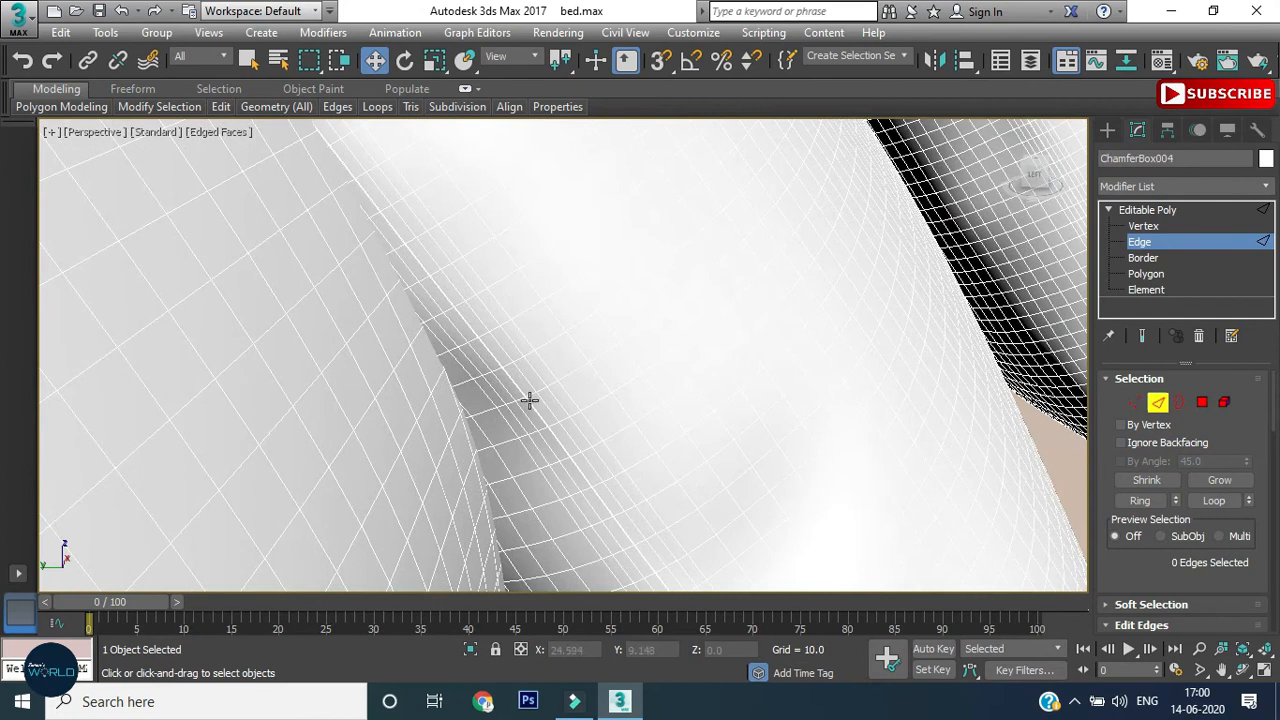
pyautogui.click(531, 403)
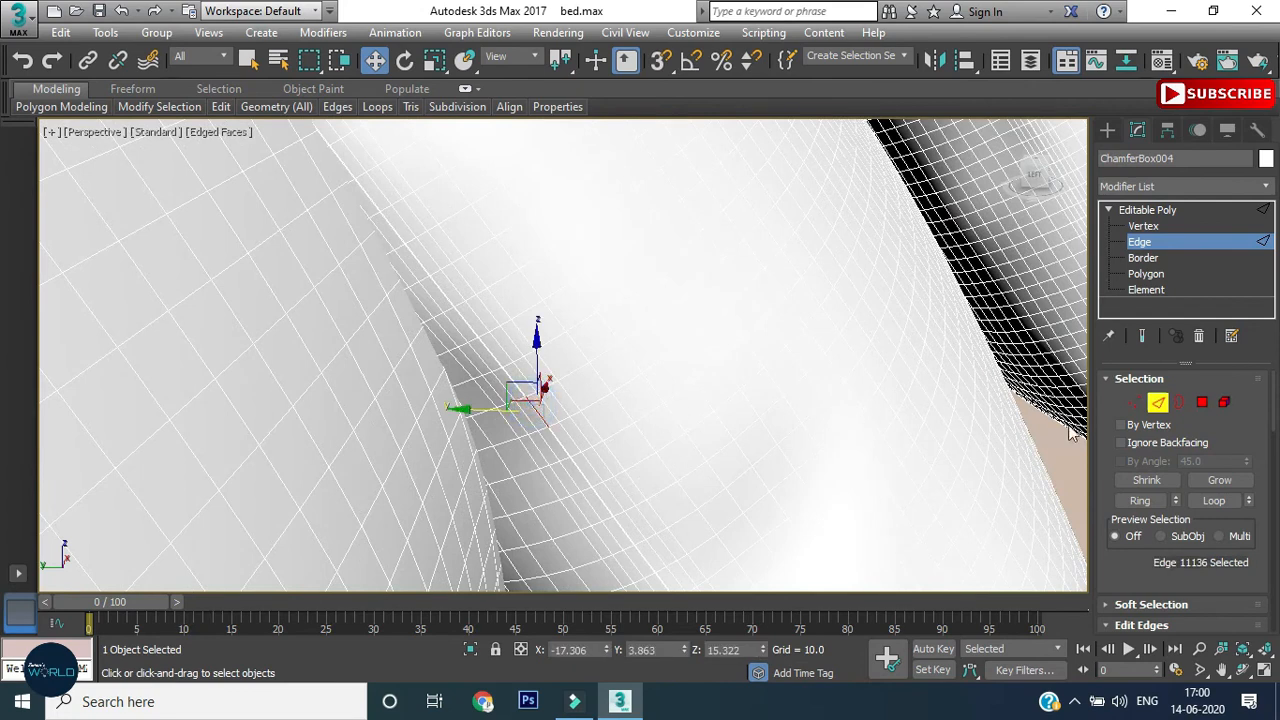
pyautogui.click(1240, 506)
pyautogui.scroll(-5, 531, 390)
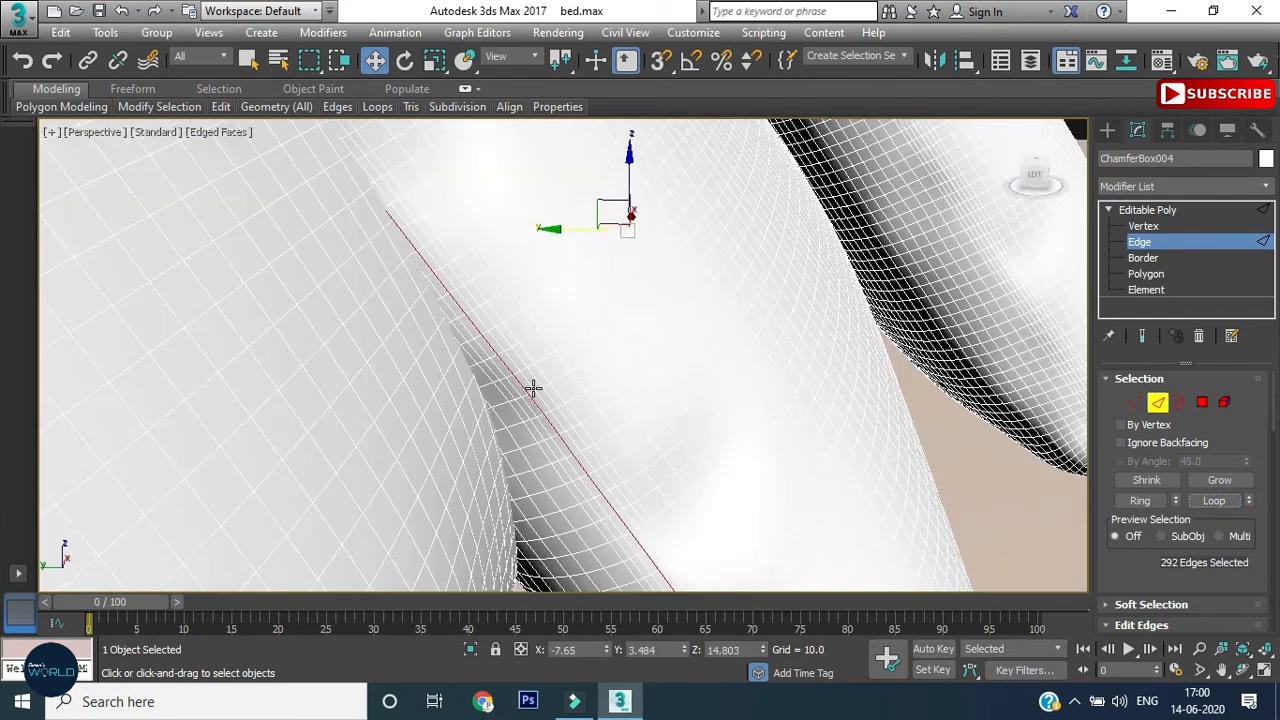
# Extrude the selected seam edges with a height of about -0.226 and a width of about 3.297, and leave edge editing.
pyautogui.rightClick(521, 363)
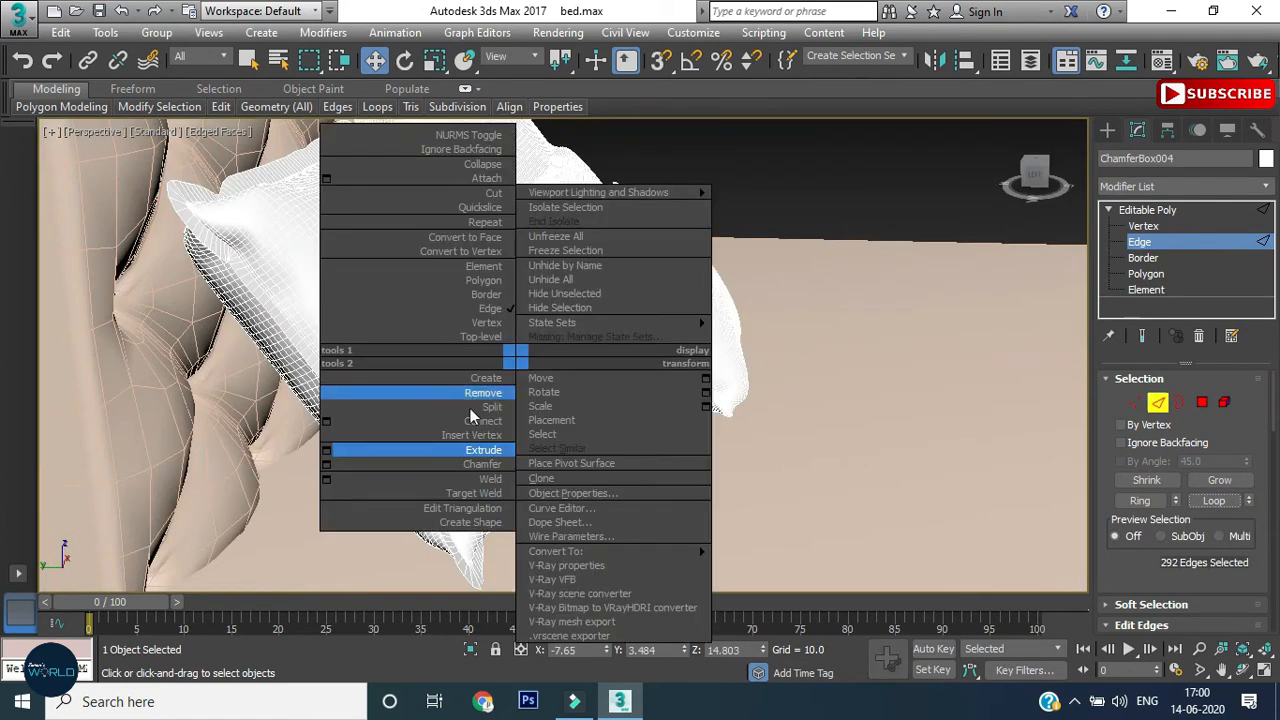
pyautogui.click(326, 451)
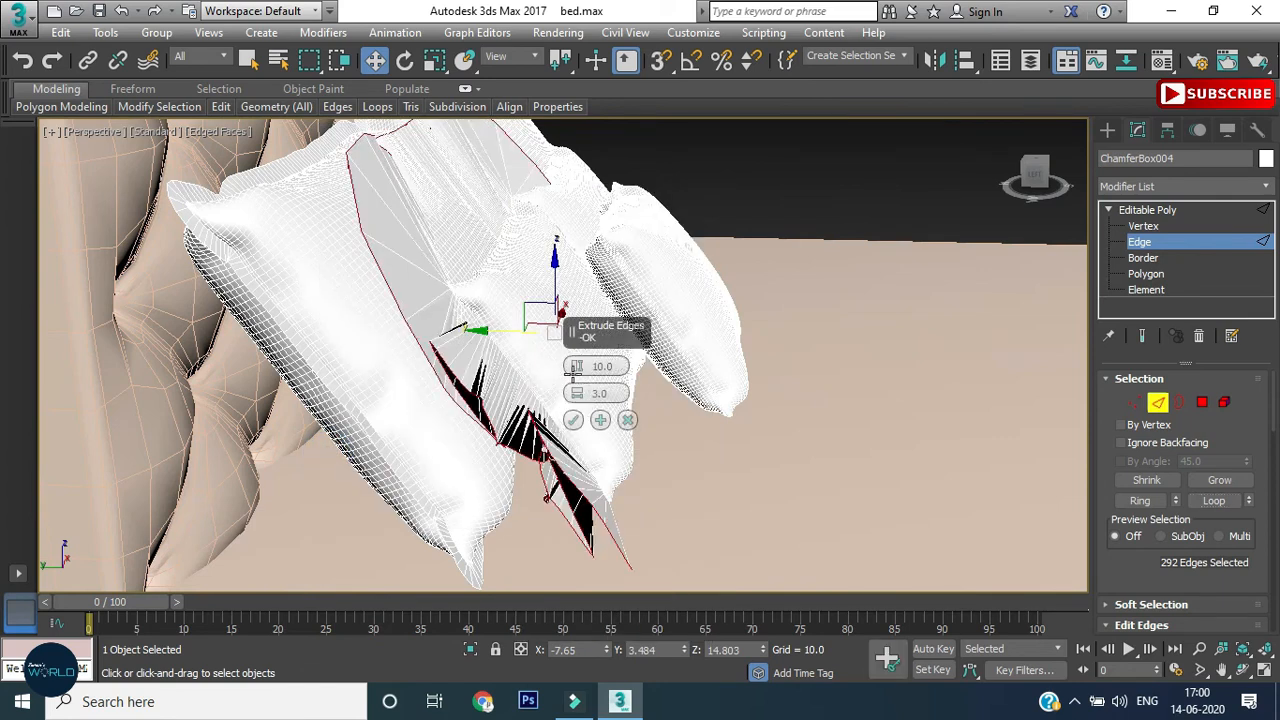
pyautogui.moveTo(576, 370); pyautogui.dragTo(606, 430)
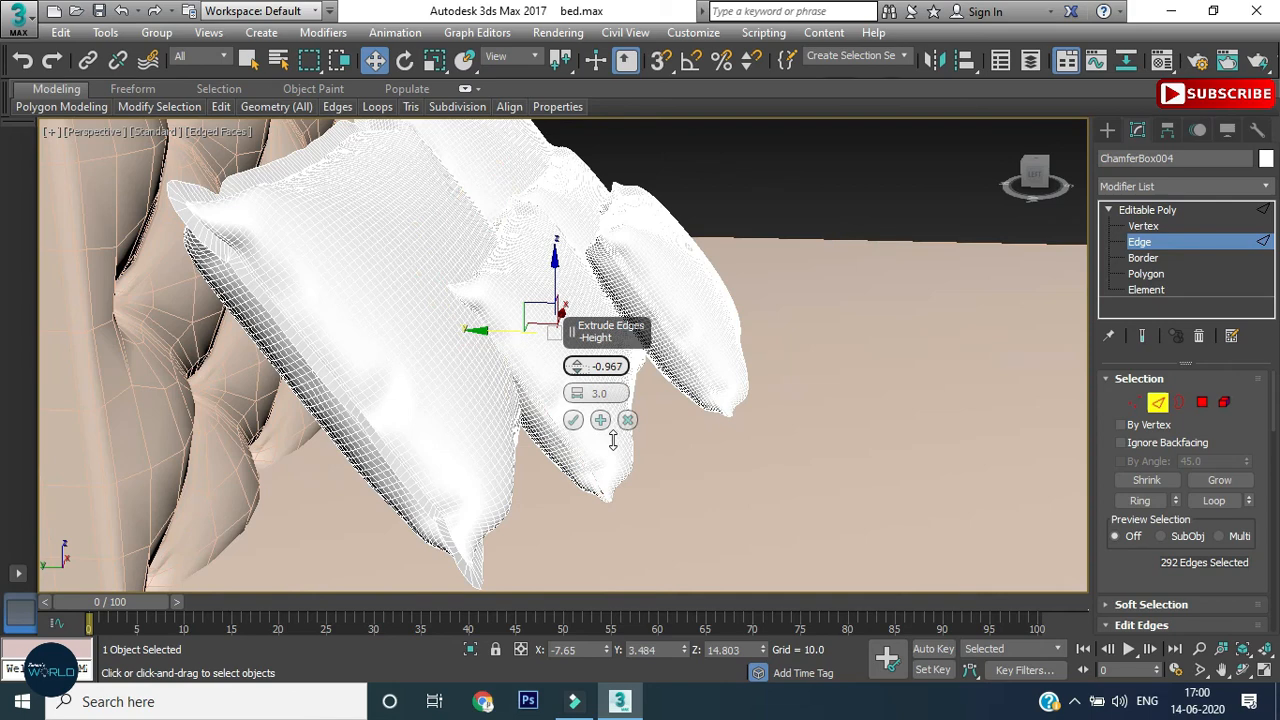
pyautogui.scroll(4, 526, 390)
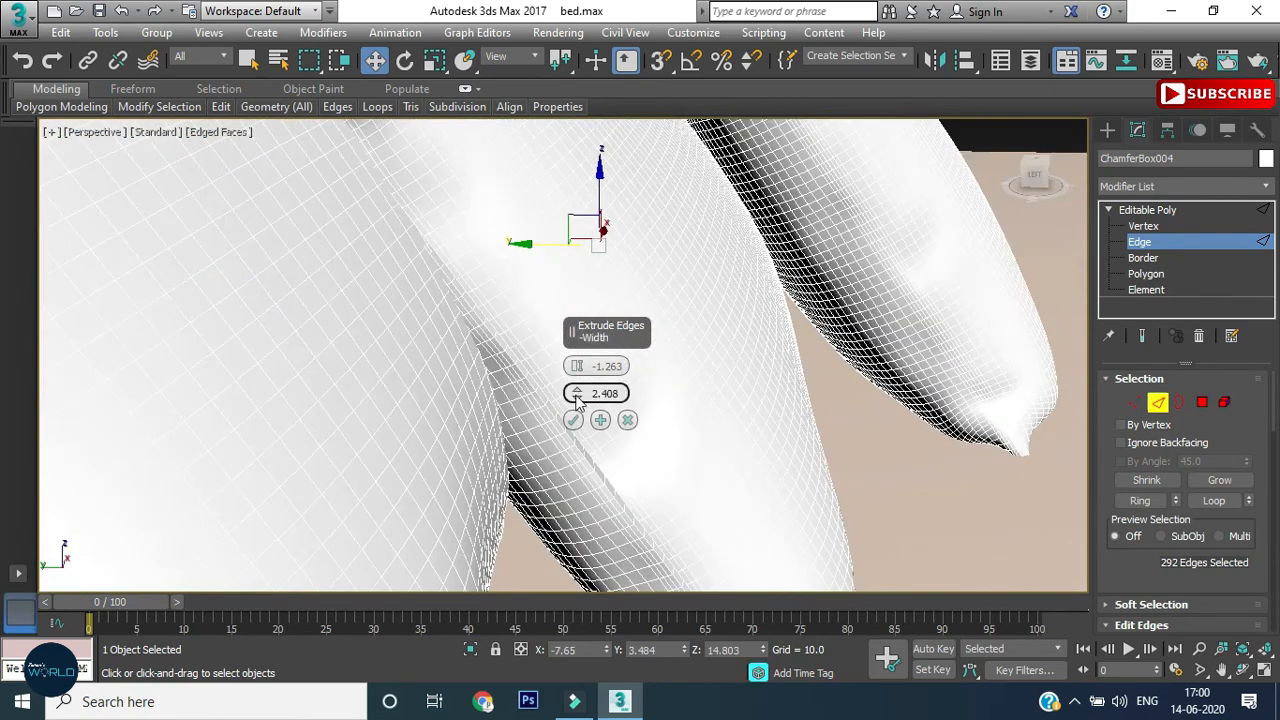
pyautogui.keyDown('alt'); pyautogui.moveTo(595, 470); pyautogui.dragTo(530, 430, button='middle'); pyautogui.keyUp('alt')
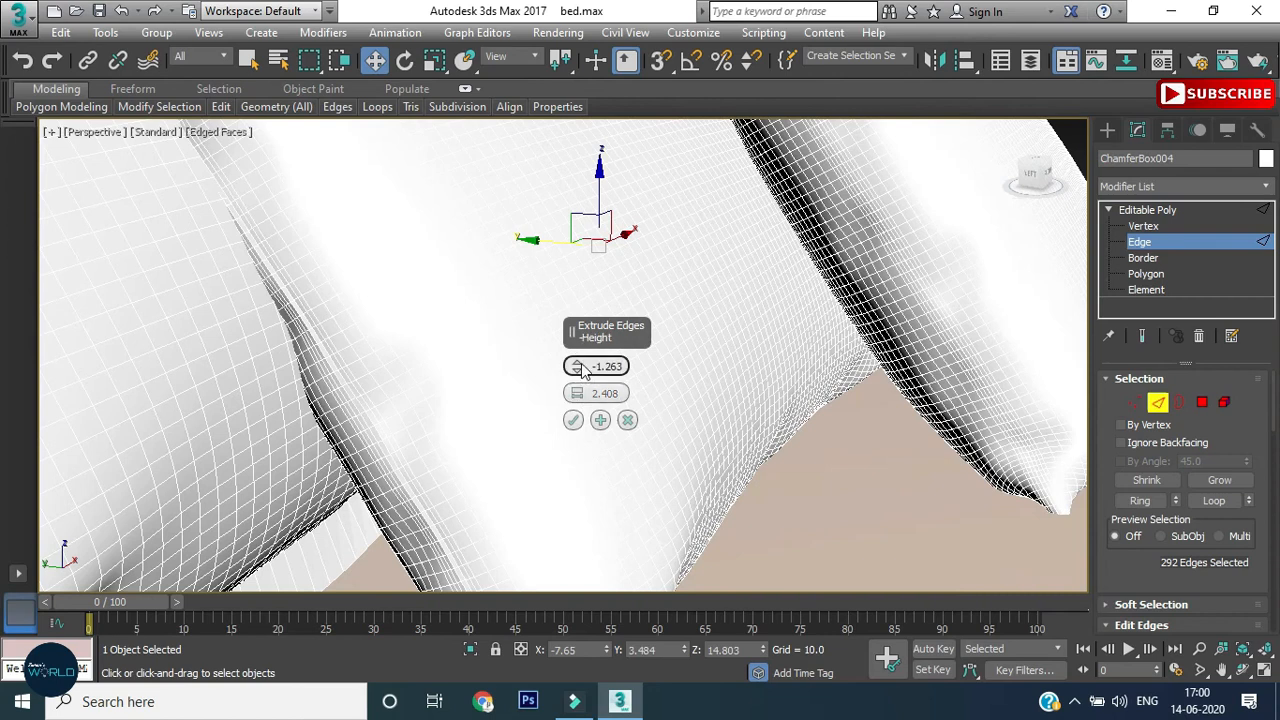
pyautogui.press('F4')
pyautogui.scroll(-2, 438, 383)
pyautogui.keyDown('alt'); pyautogui.moveTo(462, 432); pyautogui.dragTo(440, 434, button='middle'); pyautogui.keyUp('alt')
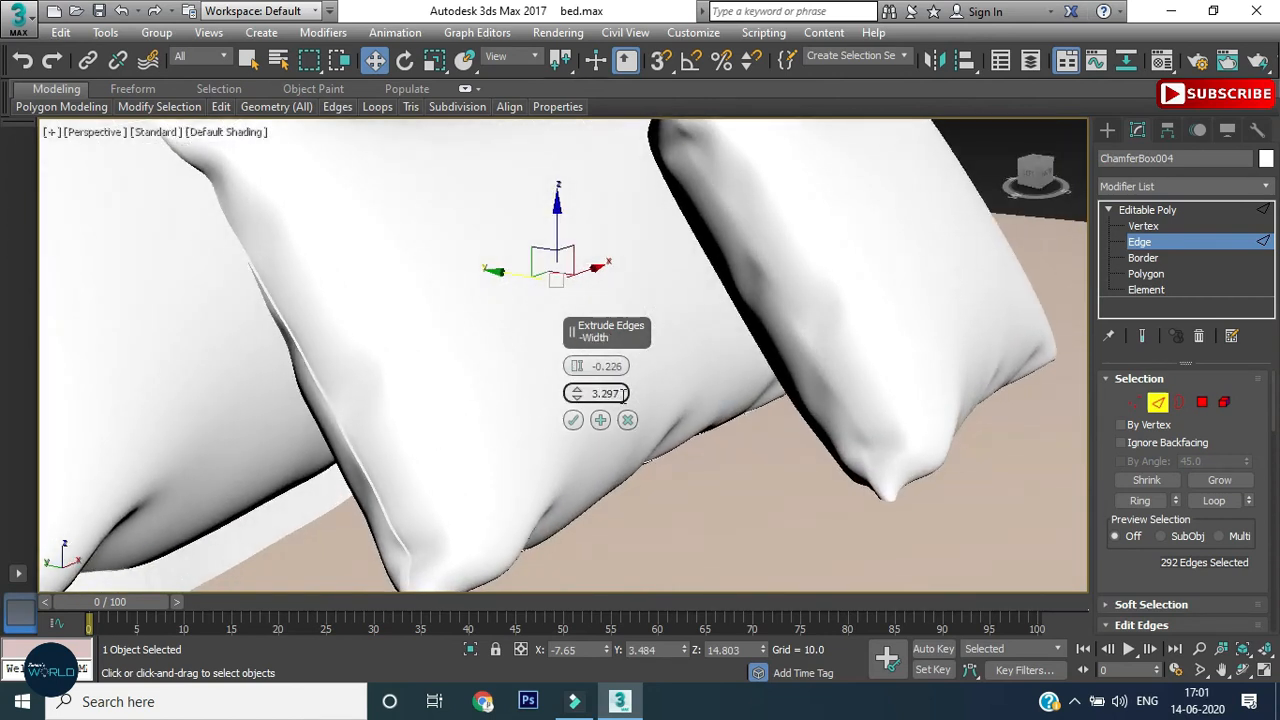
pyautogui.click(573, 421)
pyautogui.press('2')
# Delete the second row's plain right pillow and replace it with a copy of the seamed left pillow.
pyautogui.scroll(-3, 894, 328)
pyautogui.keyDown('alt'); pyautogui.moveTo(894, 328); pyautogui.dragTo(718, 406, button='middle'); pyautogui.keyUp('alt')
pyautogui.click(966, 297)
pyautogui.press('Delete')
pyautogui.click(667, 331)
pyautogui.keyDown('shift'); pyautogui.moveTo(756, 324); pyautogui.dragTo(1002, 288); pyautogui.keyUp('shift')
pyautogui.click(643, 429)
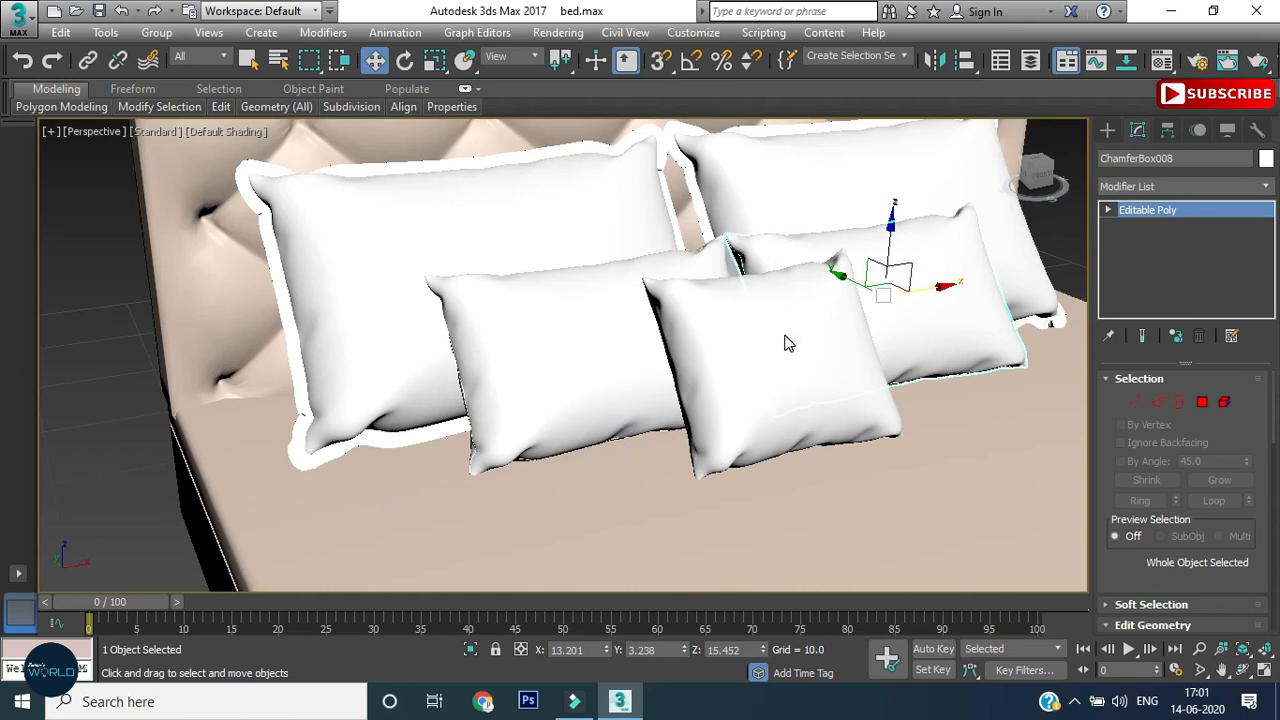
# Delete the small front pillow and select the second row's left pillow.
pyautogui.click(794, 349)
pyautogui.press('Delete')
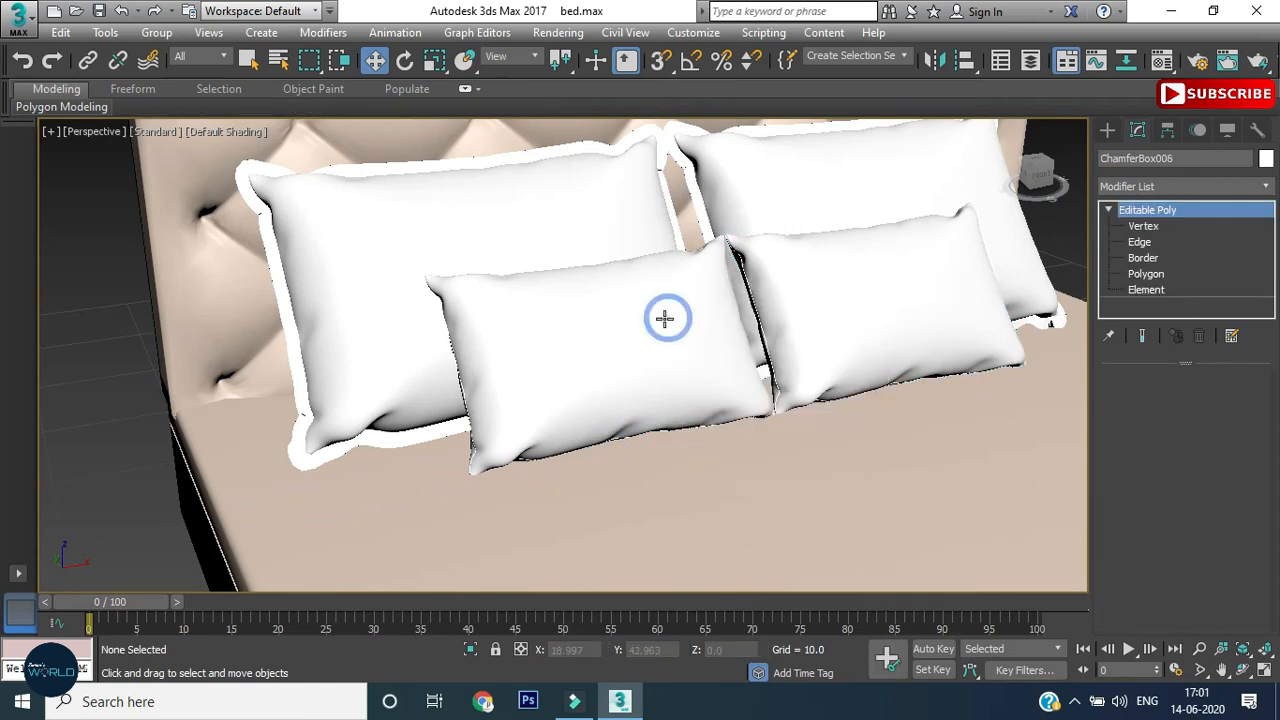
pyautogui.click(589, 320)
pyautogui.keyDown('shift'); pyautogui.moveTo(580, 317); pyautogui.dragTo(690, 365); pyautogui.keyUp('shift')
pyautogui.click(643, 429)
pyautogui.hotkey('ctrl', 'z')
# Copy the second row's left pillow straight forward to about Y -3.674.
pyautogui.keyDown('alt'); pyautogui.moveTo(755, 403); pyautogui.dragTo(940, 400, button='middle'); pyautogui.keyUp('alt')
pyautogui.keyDown('shift'); pyautogui.moveTo(546, 331); pyautogui.dragTo(651, 344); pyautogui.keyUp('shift')
pyautogui.click(650, 431)
pyautogui.keyDown('alt'); pyautogui.moveTo(869, 340); pyautogui.dragTo(710, 345, button='middle'); pyautogui.keyUp('alt')
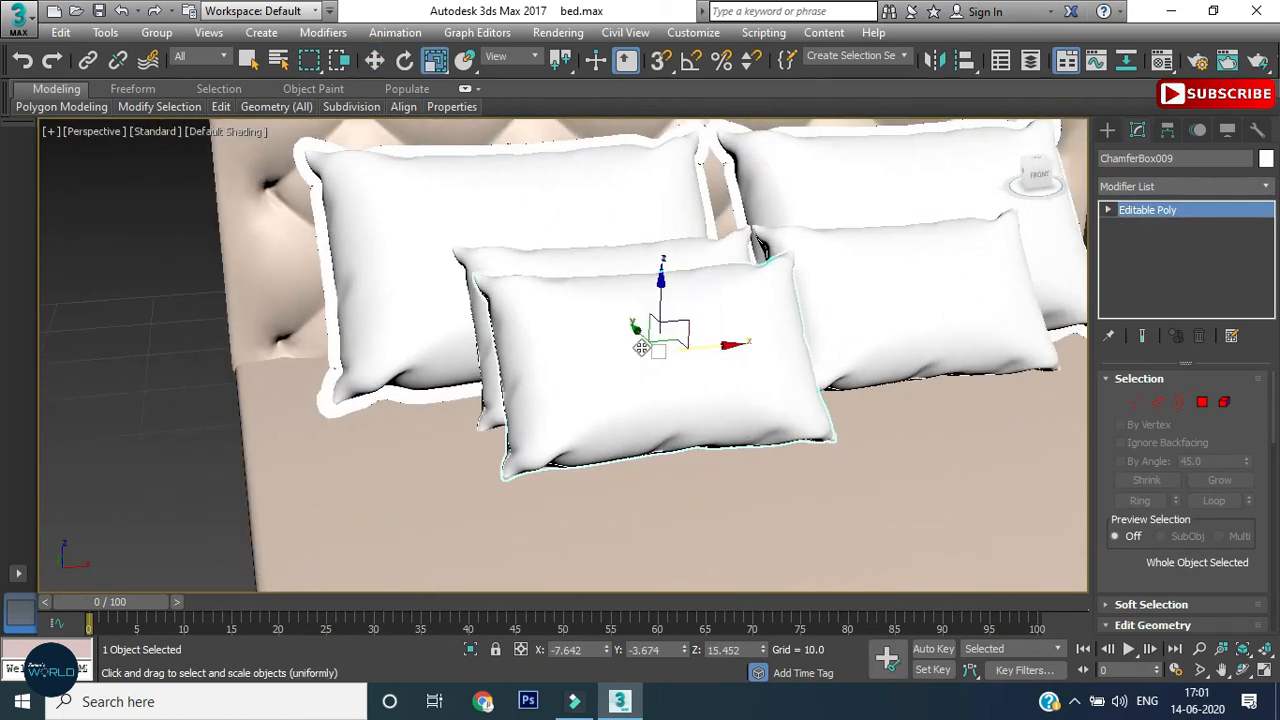
# Scale the front copy down to a small cushion, centre it in front of the second row, and deselect it.
pyautogui.moveTo(710, 345); pyautogui.dragTo(846, 333)
pyautogui.scroll(-4, 823, 343)
pyautogui.moveTo(900, 363); pyautogui.dragTo(783, 408, button='middle')
pyautogui.click(977, 311)
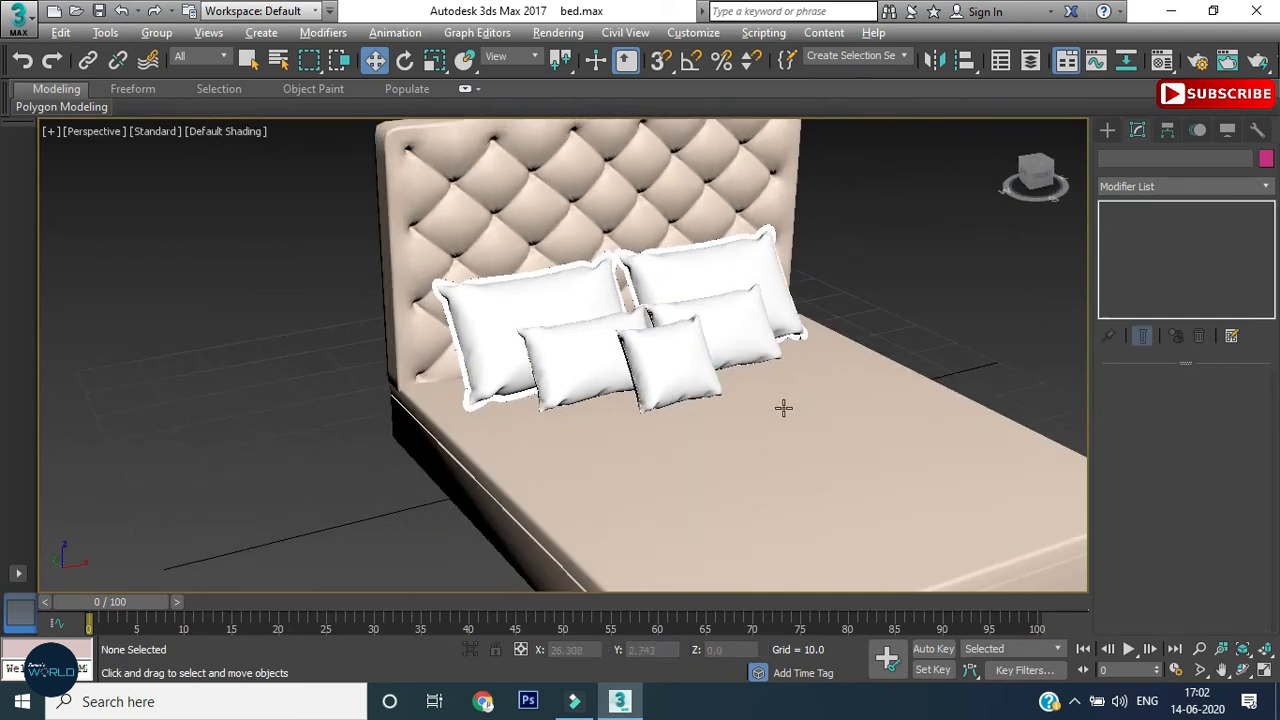
# Examine the pillow arrangement on the bed and the seams of the pillows up close.
pyautogui.click(903, 298)
pyautogui.keyDown('alt'); pyautogui.moveTo(898, 334); pyautogui.dragTo(898, 328, button='middle'); pyautogui.keyUp('alt')
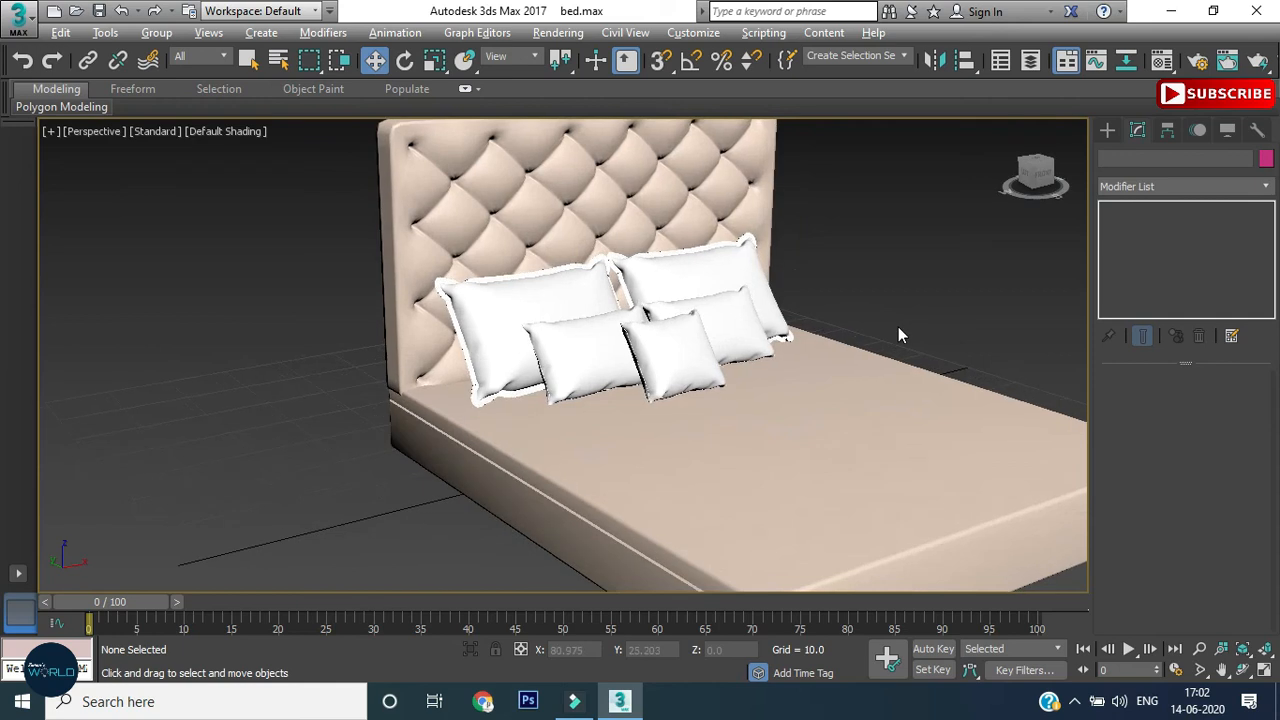
pyautogui.click(903, 303)
pyautogui.moveTo(808, 391); pyautogui.dragTo(720, 414, button='middle')
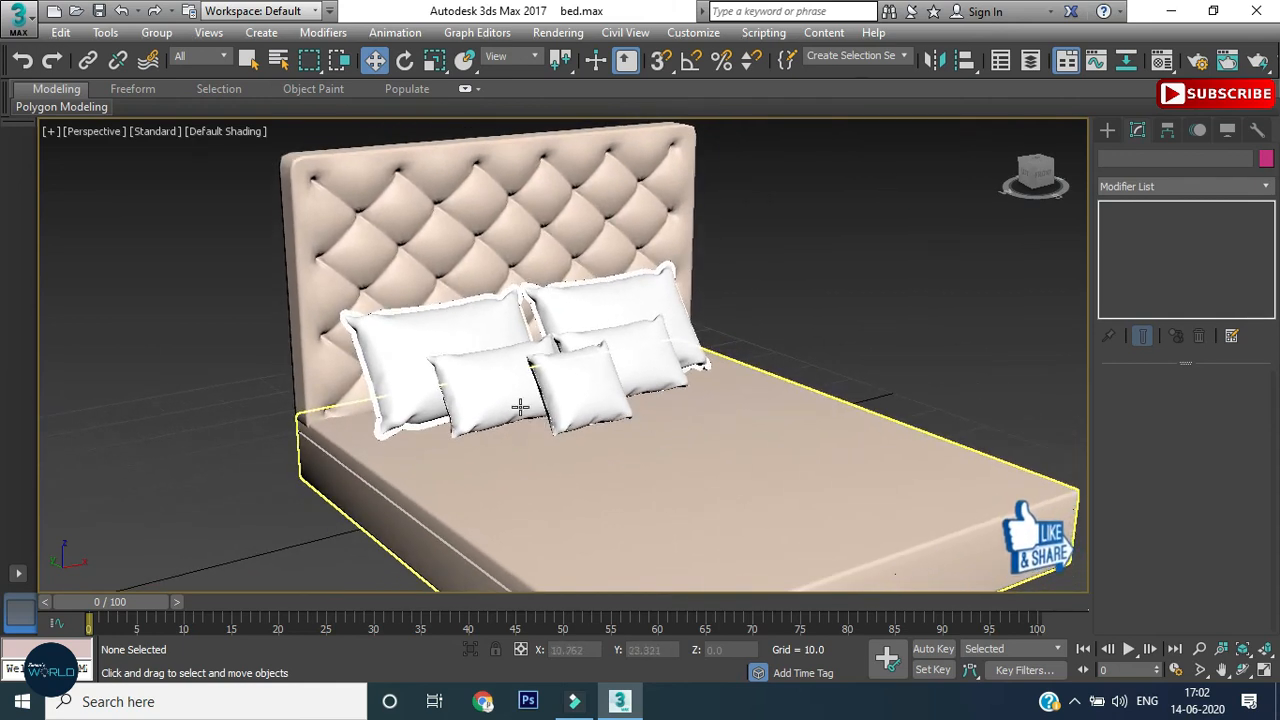
pyautogui.scroll(10, 519, 405)
pyautogui.keyDown('alt'); pyautogui.moveTo(435, 401); pyautogui.dragTo(487, 391, button='middle'); pyautogui.keyUp('alt')
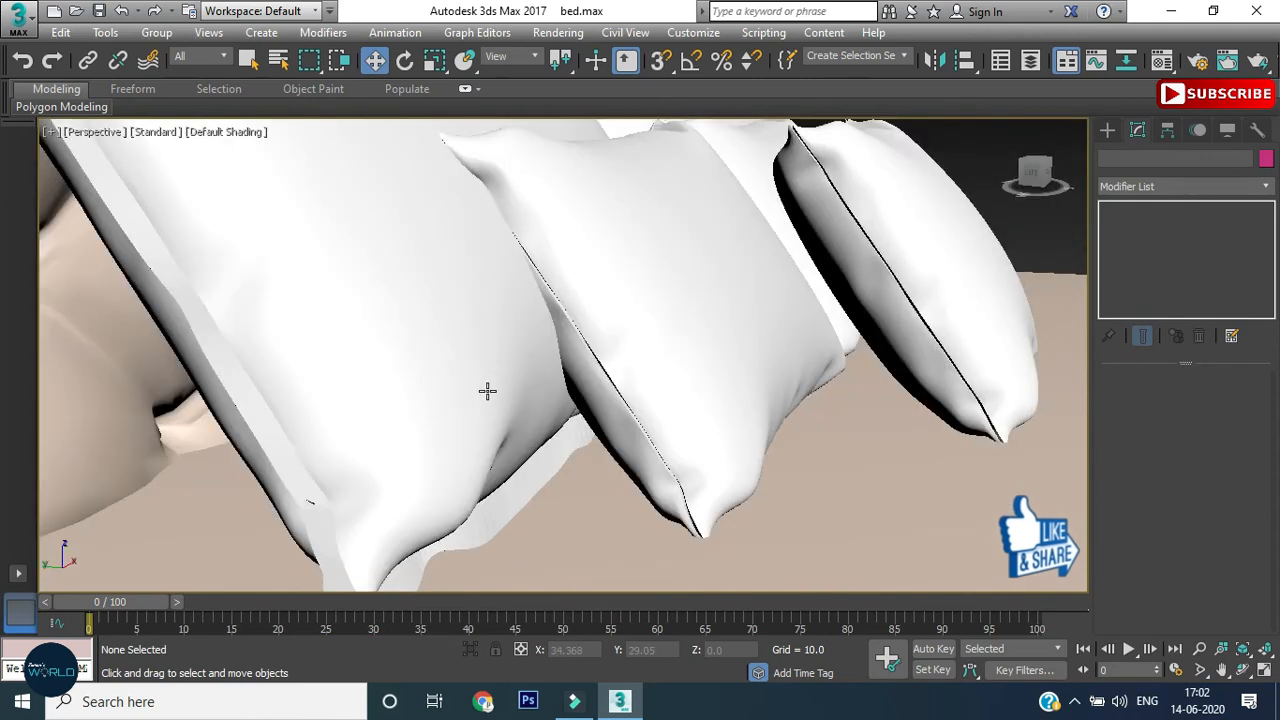
pyautogui.keyDown('alt'); pyautogui.moveTo(420, 455); pyautogui.dragTo(379, 455, button='middle'); pyautogui.keyUp('alt')
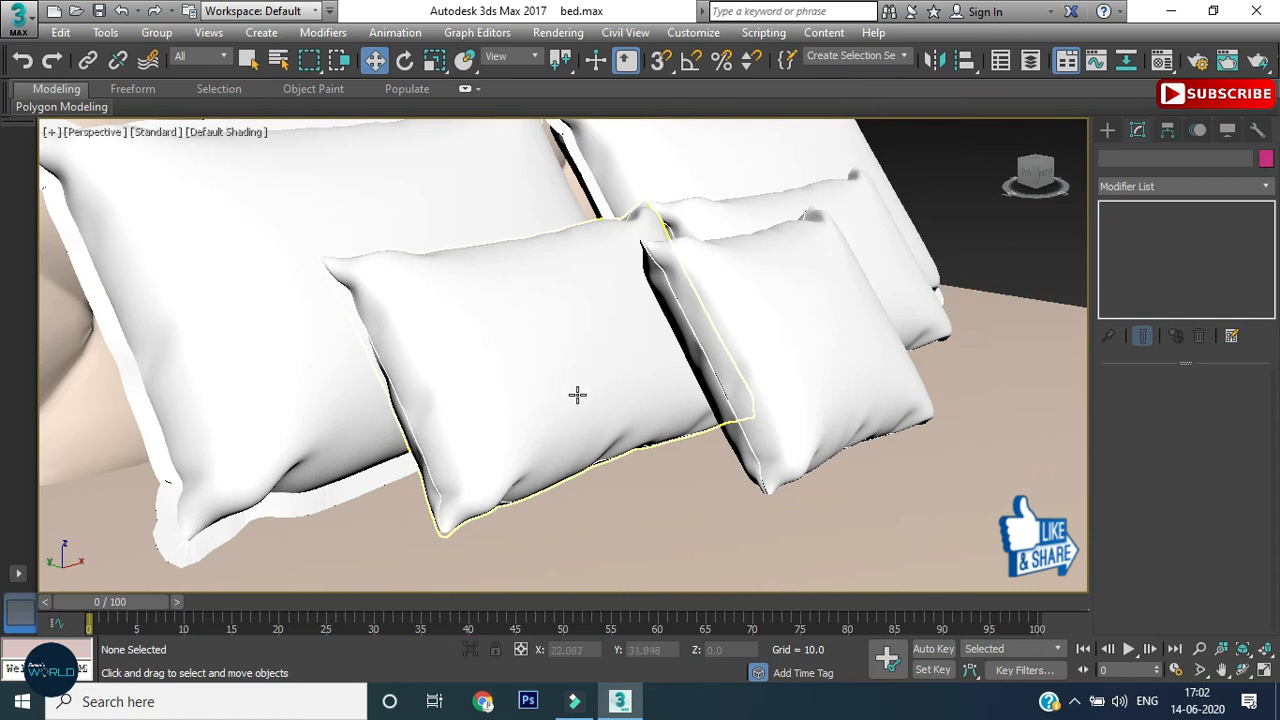
# Save the bed scene.
pyautogui.scroll(-3, 575, 395)
pyautogui.scroll(-2, 806, 383)
pyautogui.moveTo(822, 405); pyautogui.dragTo(709, 421, button='middle')
pyautogui.hotkey('ctrl', 's')
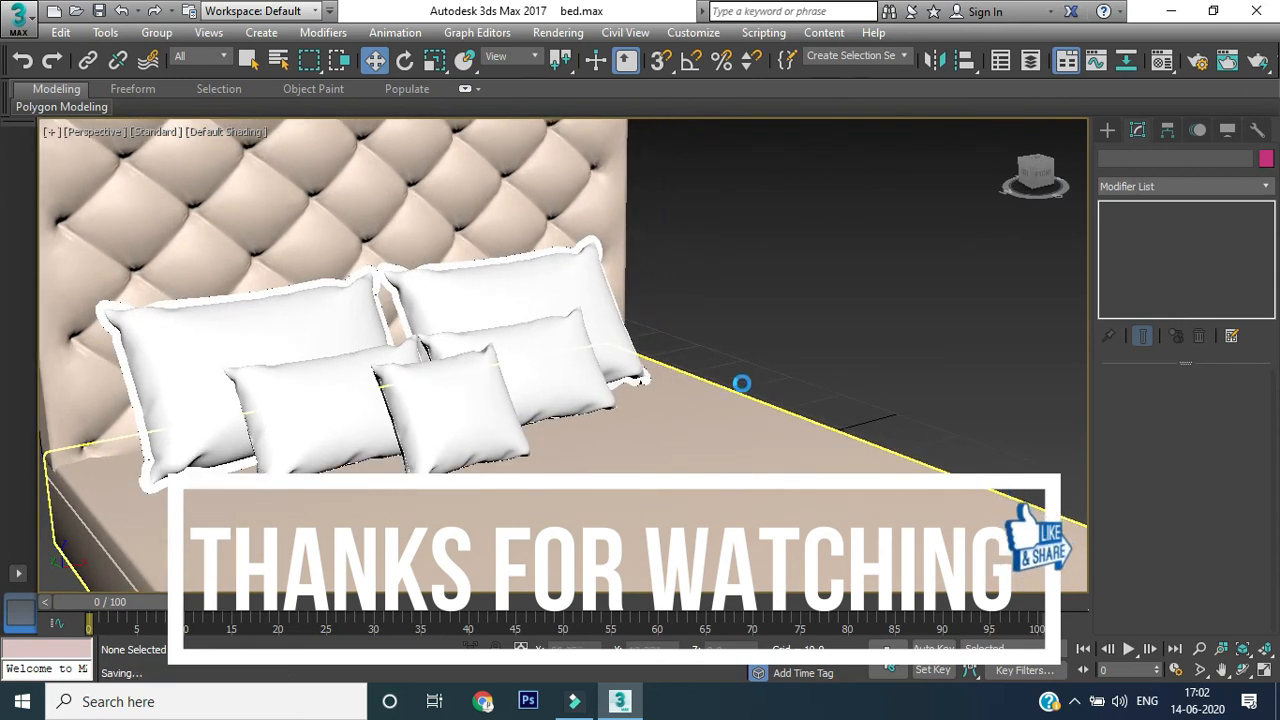